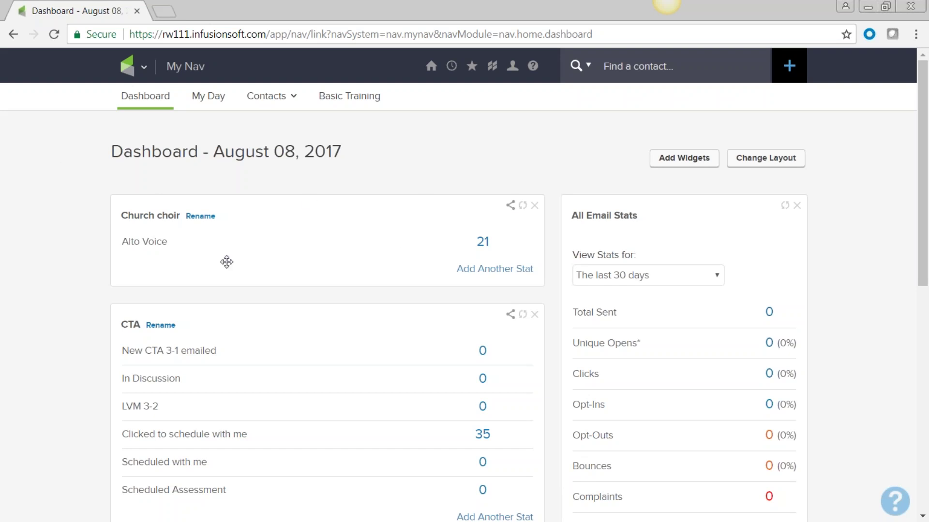
Step: Drag E-Commerce Setup into the My Nav column, finish editing, and refresh to apply it
left_click(130, 69)
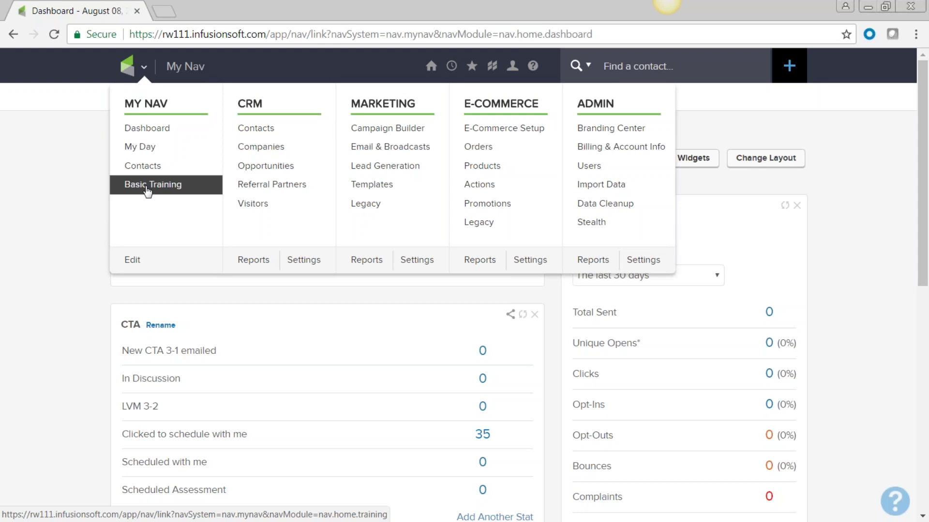
left_click(133, 262)
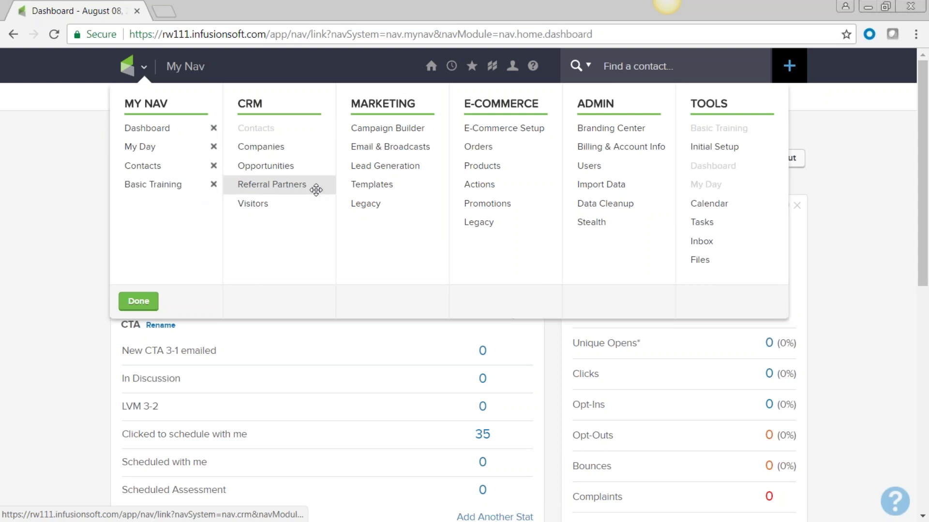
left_click_drag(436, 146, 167, 203)
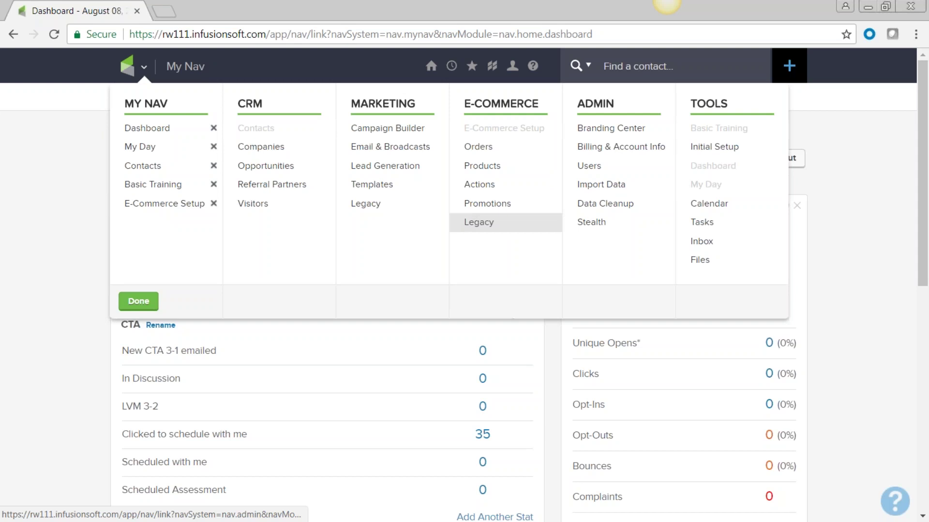
left_click(139, 302)
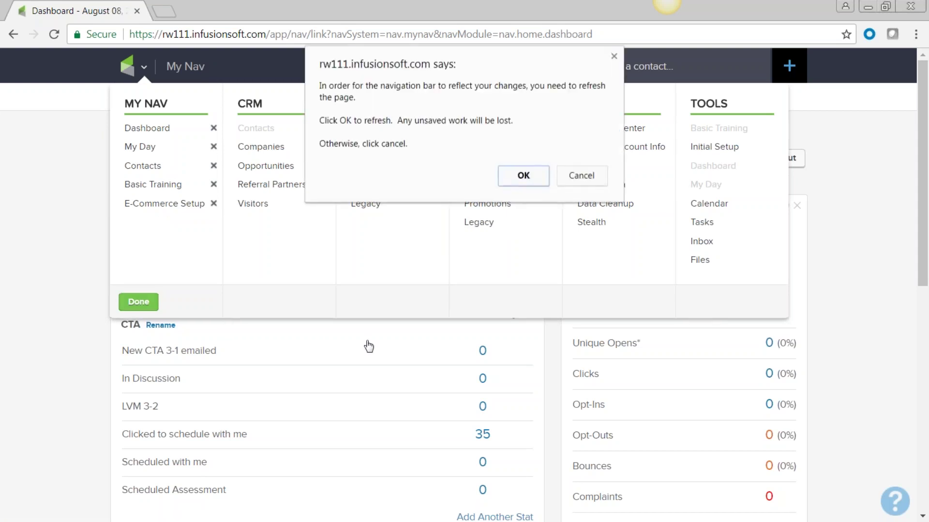
left_click(523, 176)
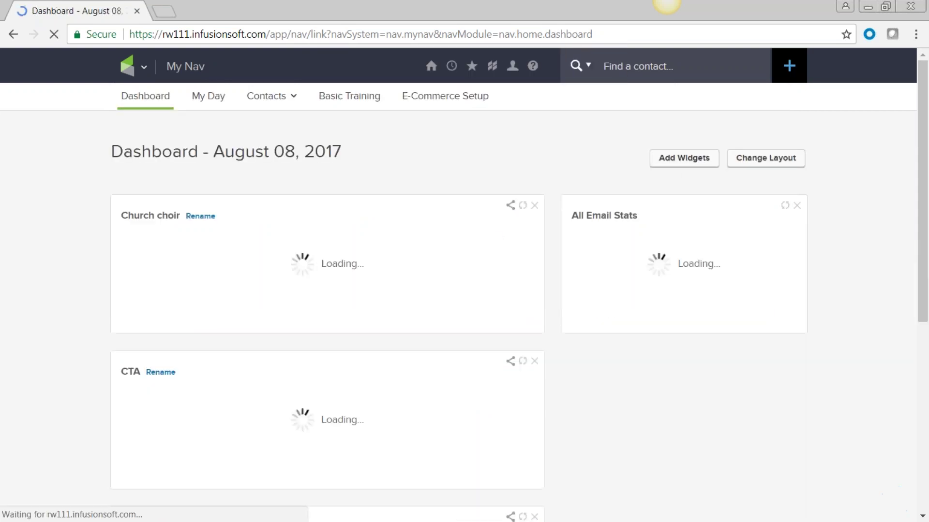
left_click(144, 66)
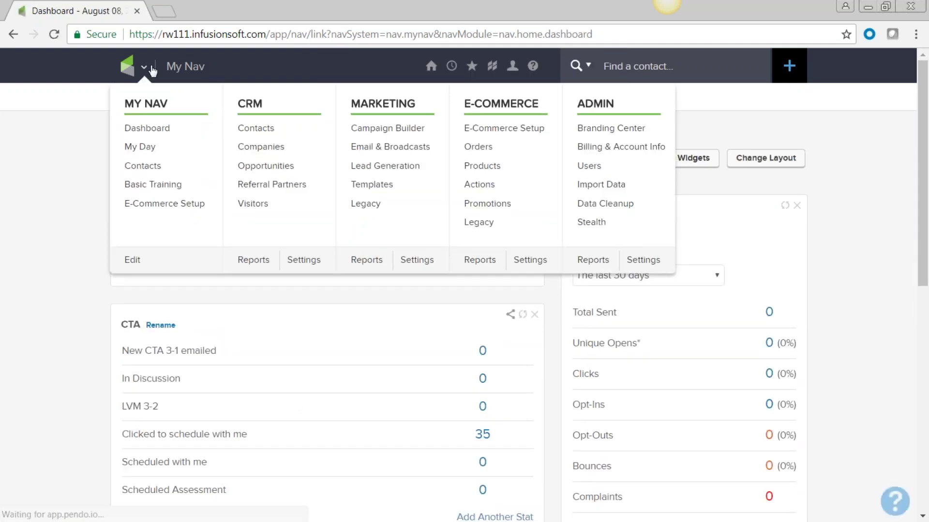
Step: Close the nav menu and go to Files from the home icon's Tools dropdown
left_click(64, 146)
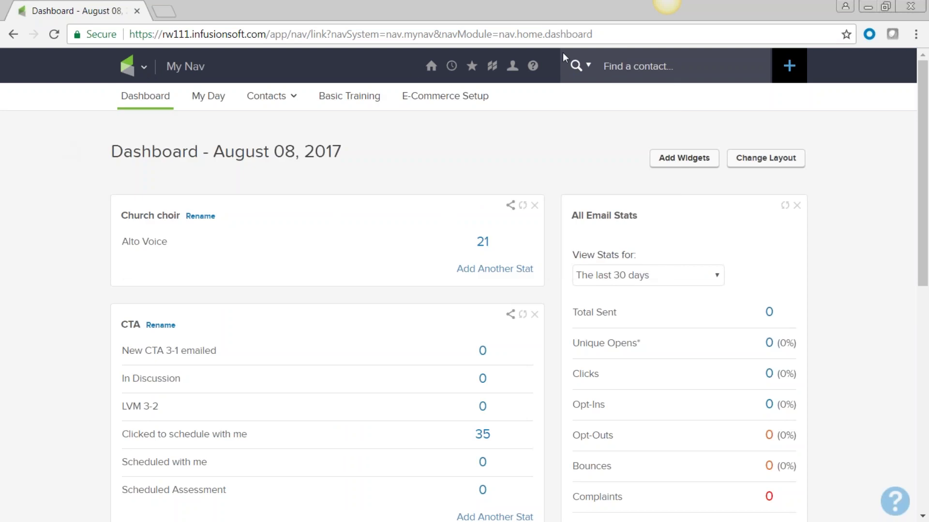
mouse_move(430, 68)
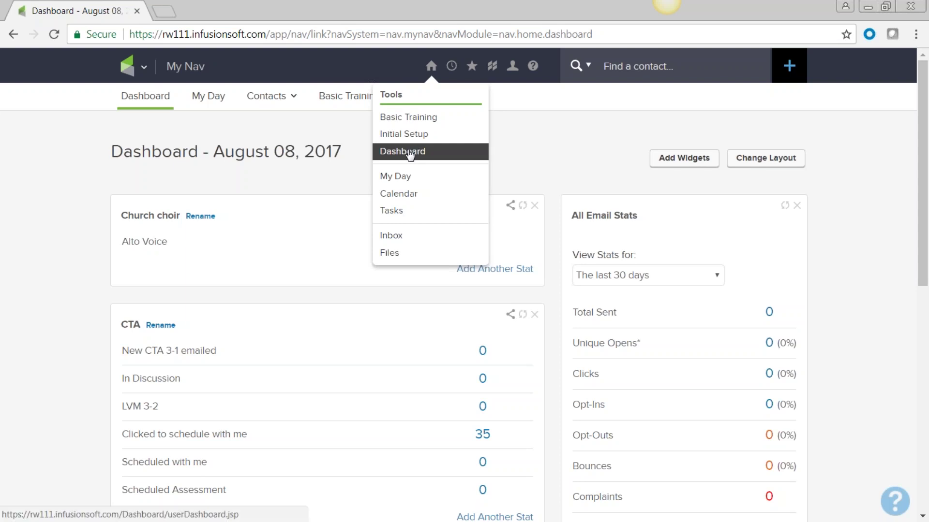
mouse_move(144, 77)
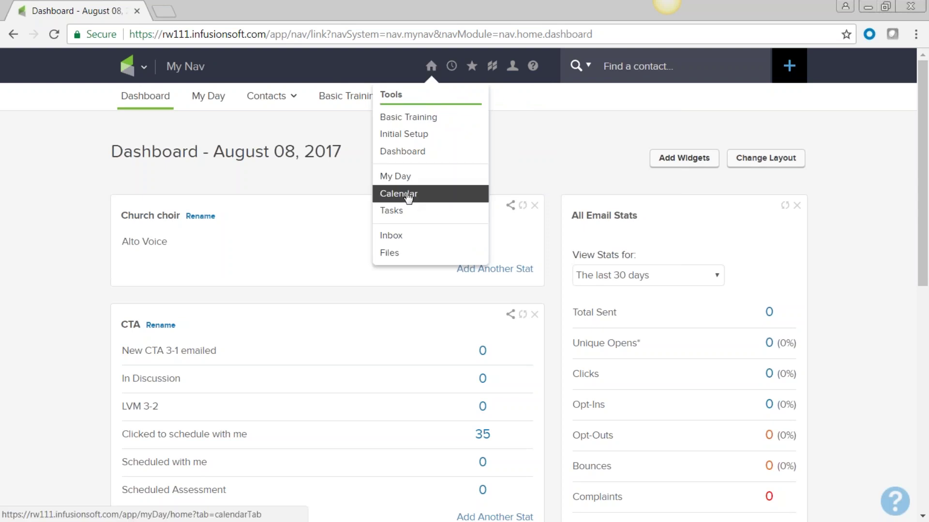
left_click(391, 258)
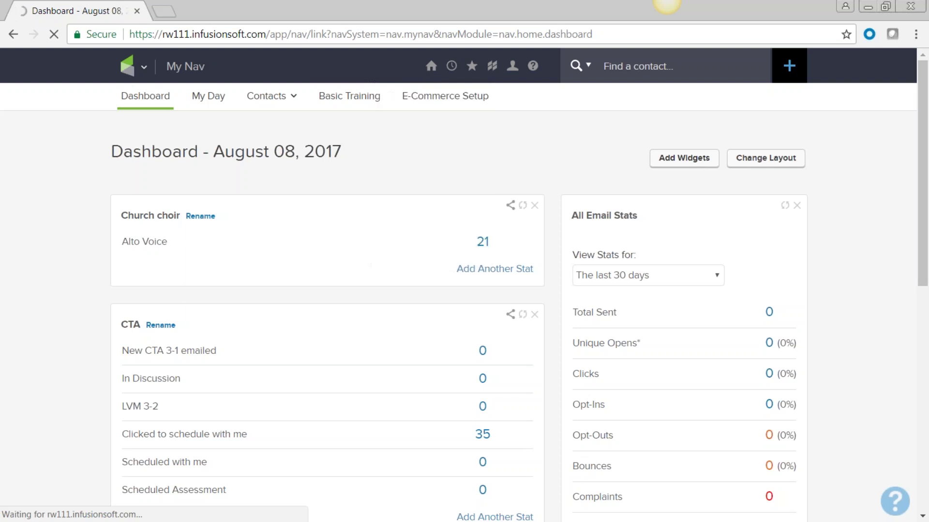
Step: Browse the Company Files, Company Images and Digital Products tabs
left_click(389, 252)
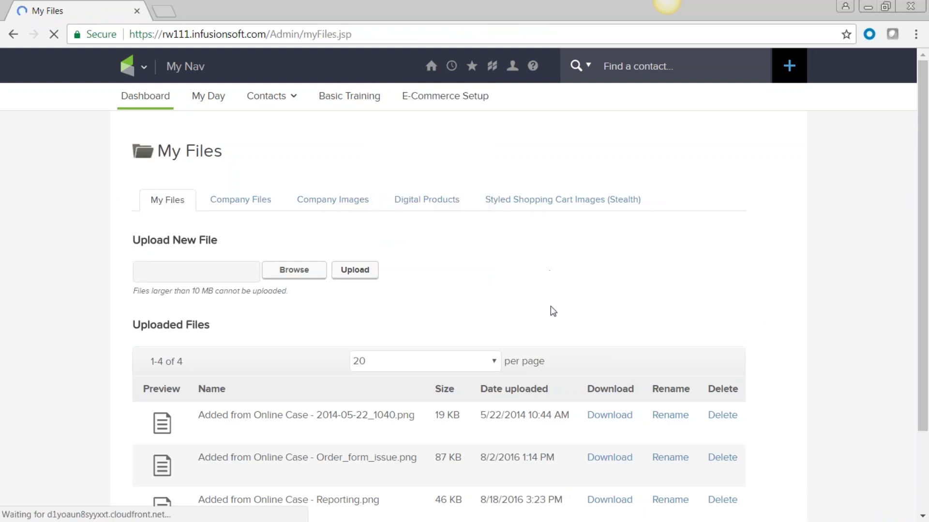
scroll(556, 334, "down", 2)
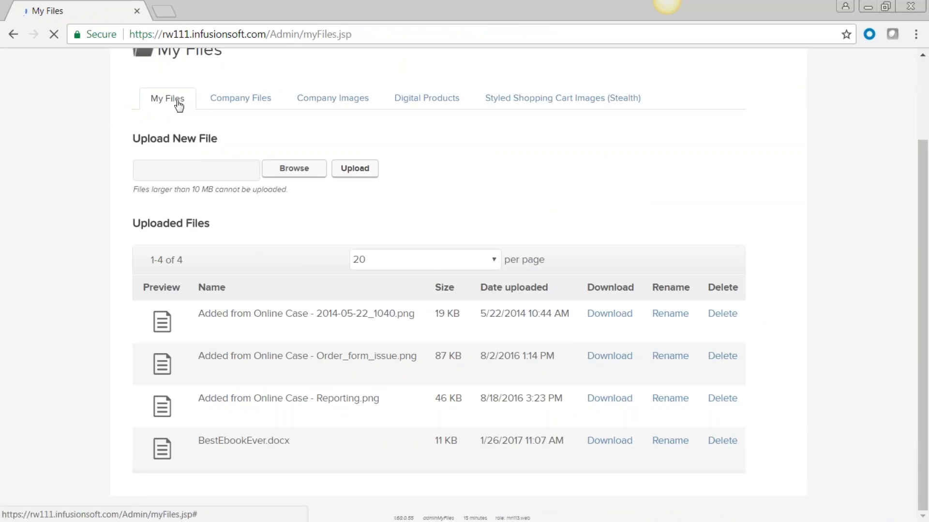
left_click(256, 104)
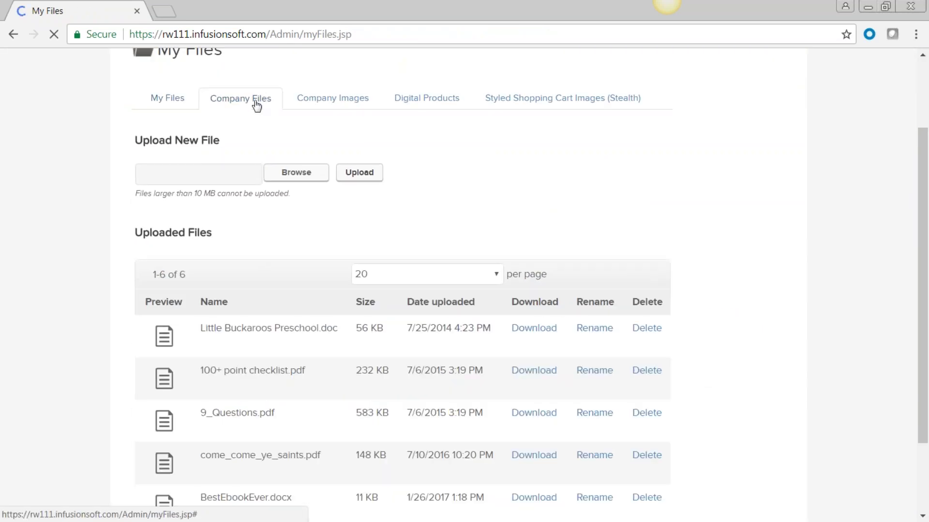
left_click(338, 99)
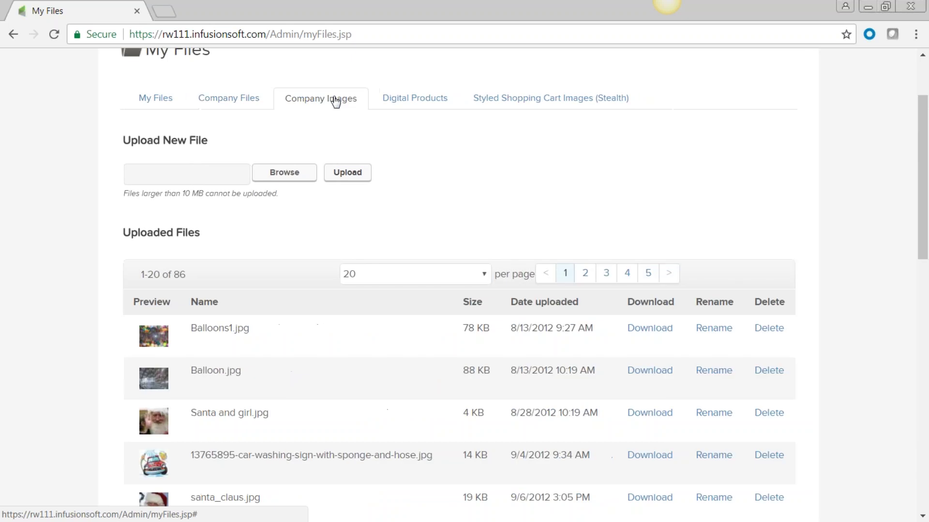
left_click(411, 100)
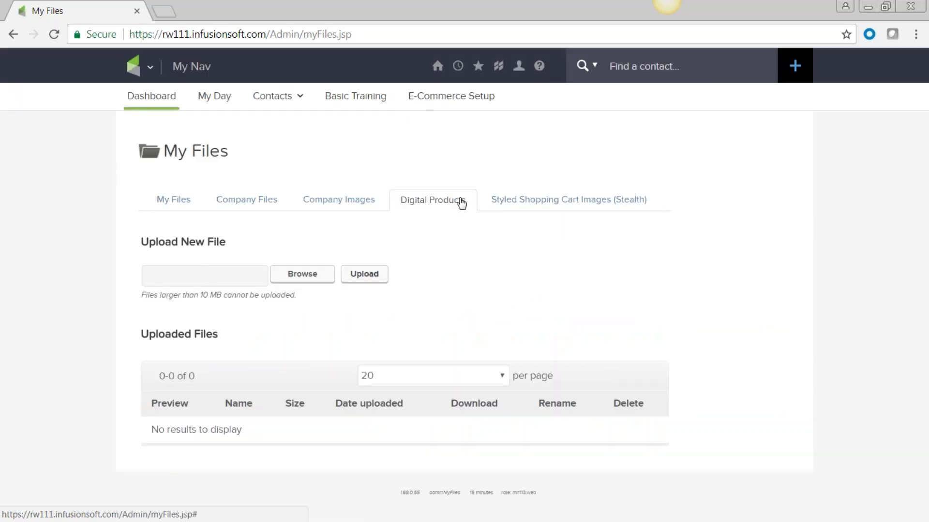
Step: Scroll through the 86 company images, then return to the personal My Files list
left_click(315, 204)
scroll(387, 297, "down", 7)
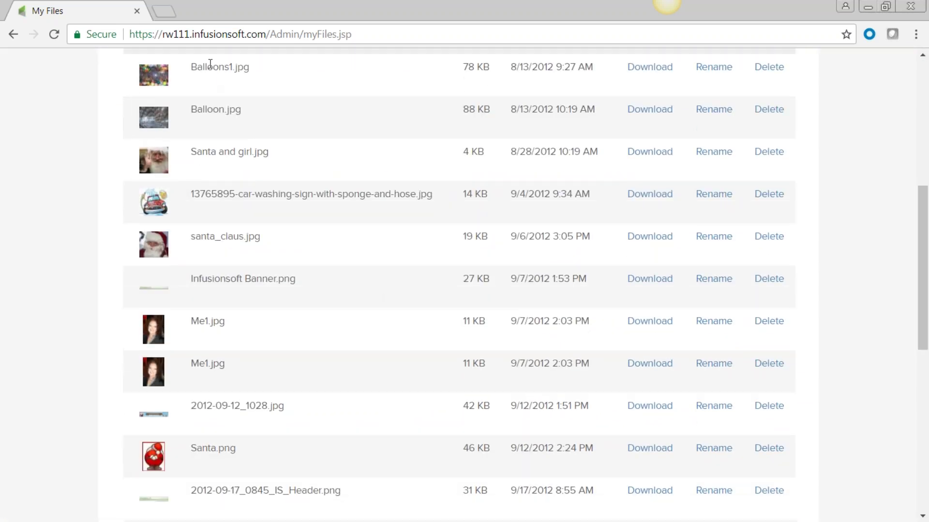
scroll(531, 177, "up", 2)
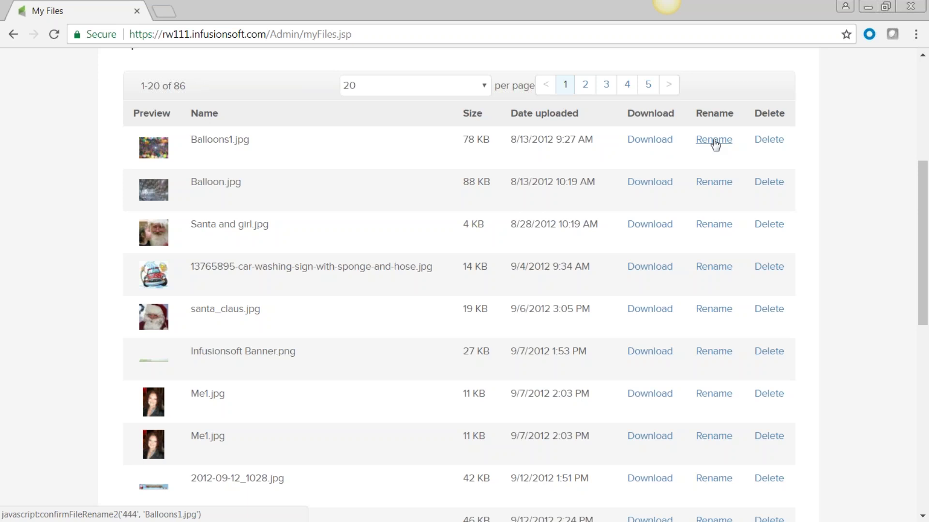
scroll(783, 146, "up", 6)
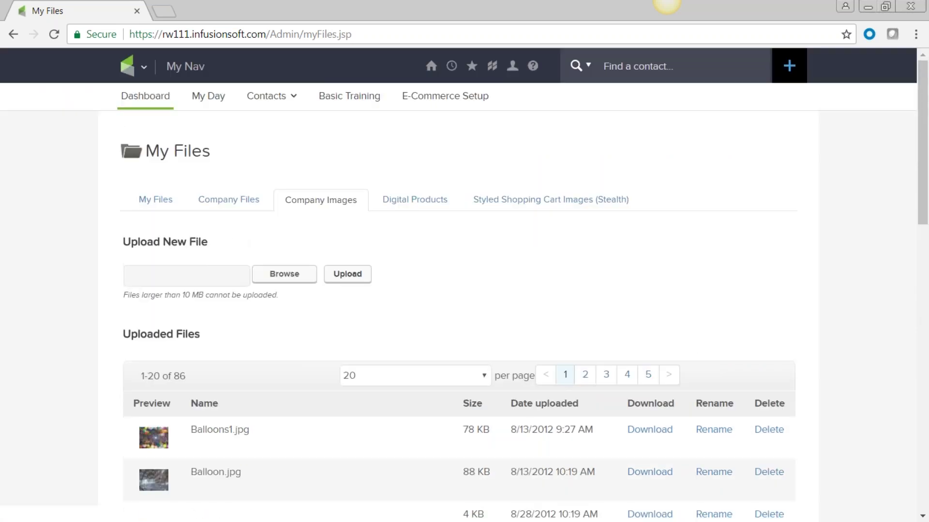
left_click(233, 202)
left_click(169, 202)
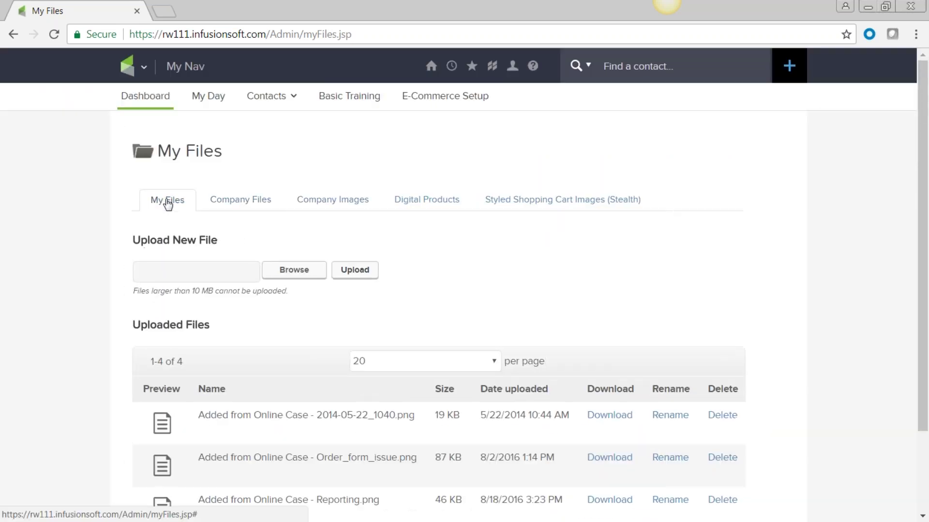
left_click(143, 68)
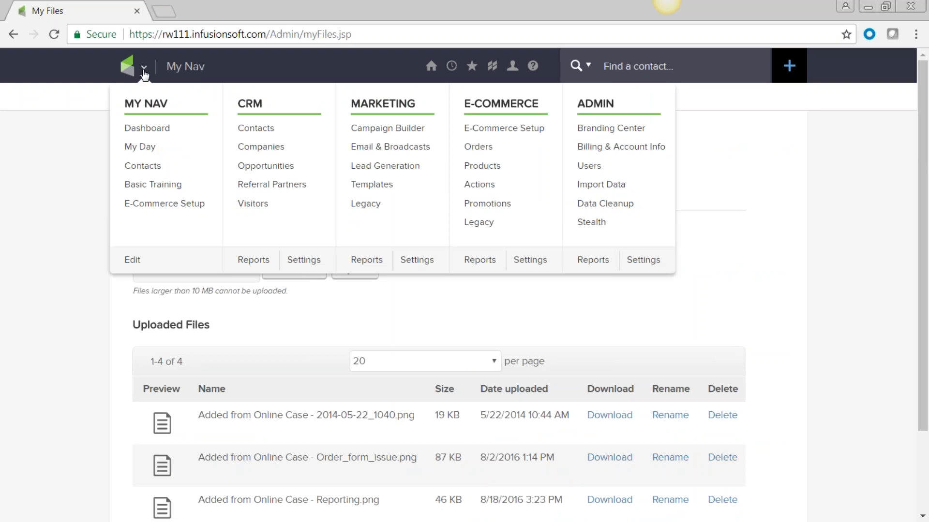
Step: Launch the 'test add' Add a Contact form via the Test link under 'my links' favourites
mouse_move(452, 68)
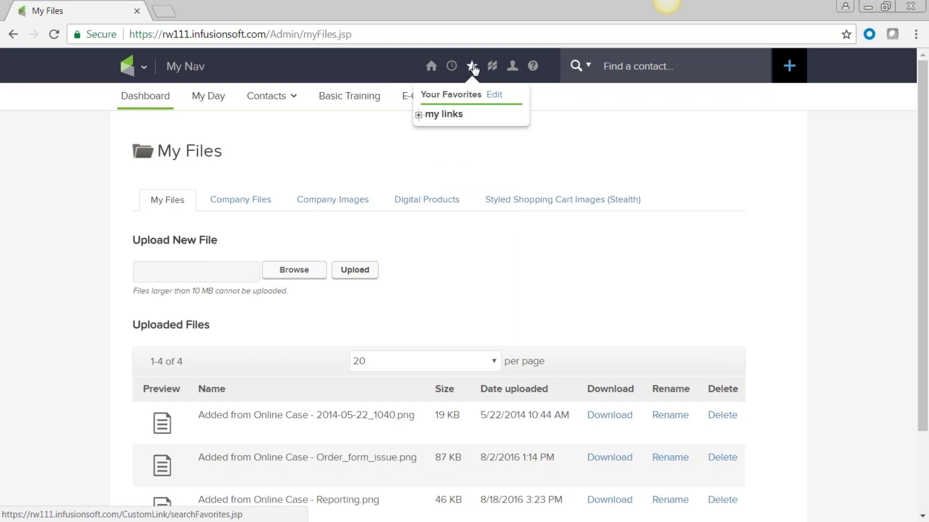
left_click(419, 116)
left_click(432, 129)
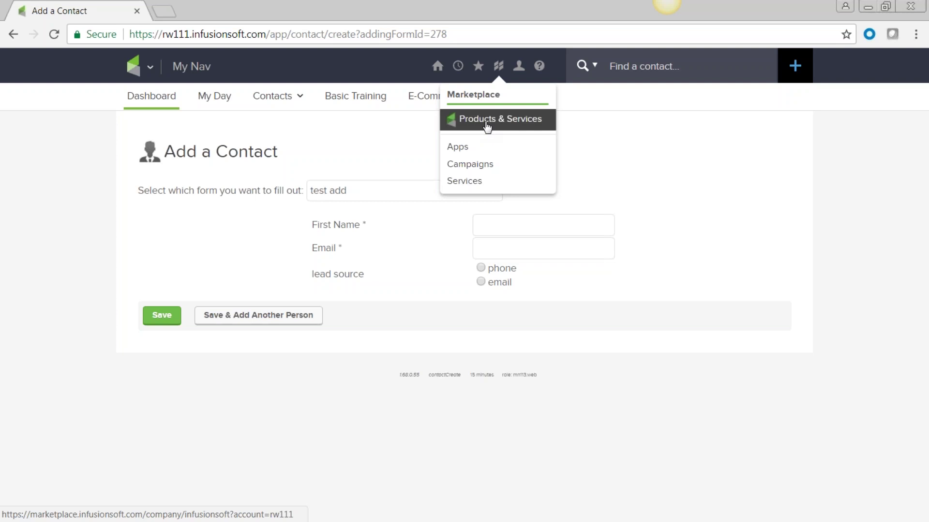
left_click(486, 127)
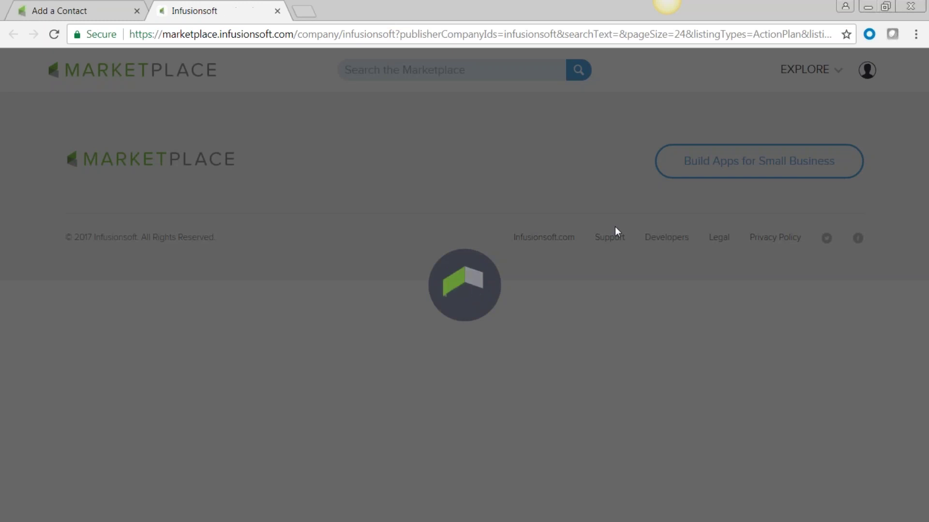
scroll(496, 392, "down", 2)
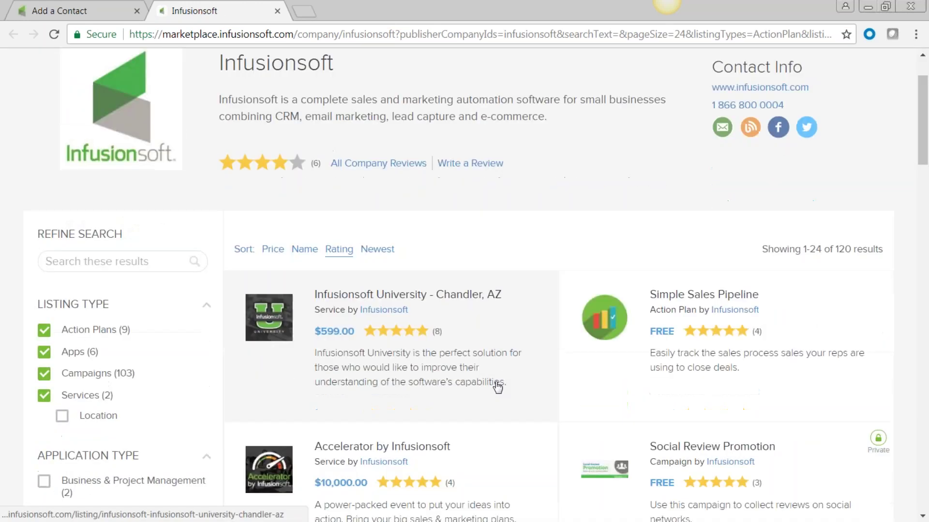
scroll(497, 387, "down", 1)
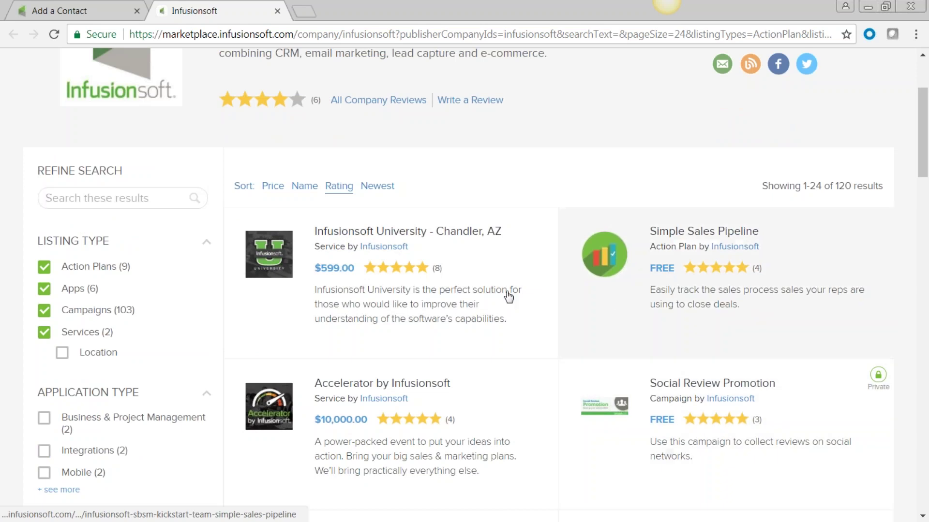
scroll(379, 363, "up", 3)
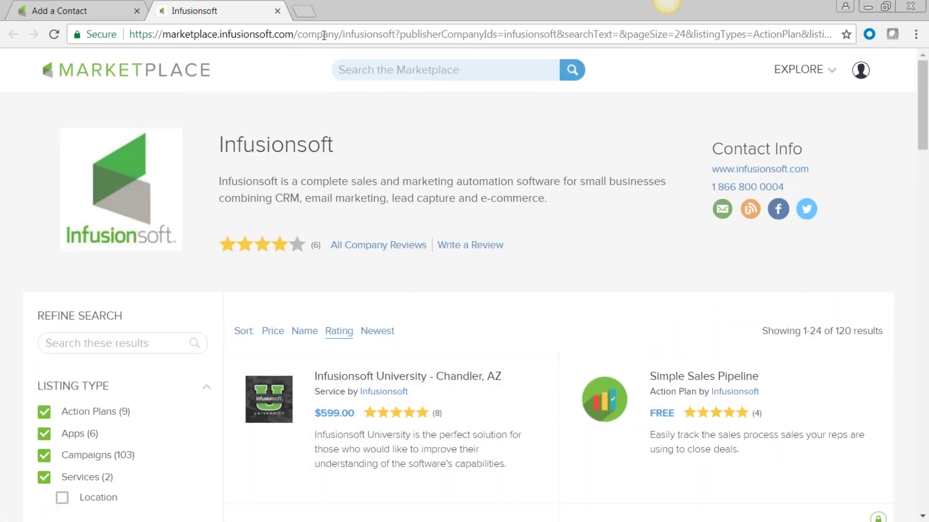
left_click(278, 11)
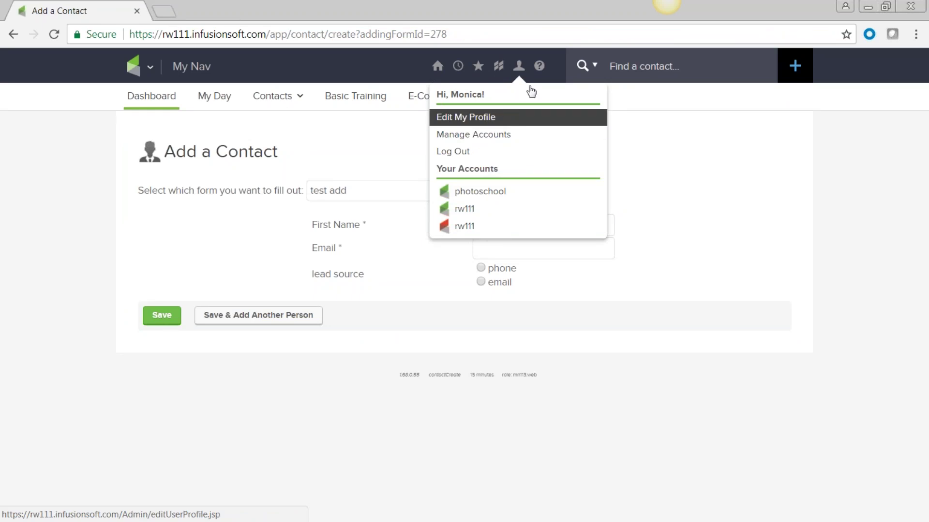
left_click(540, 67)
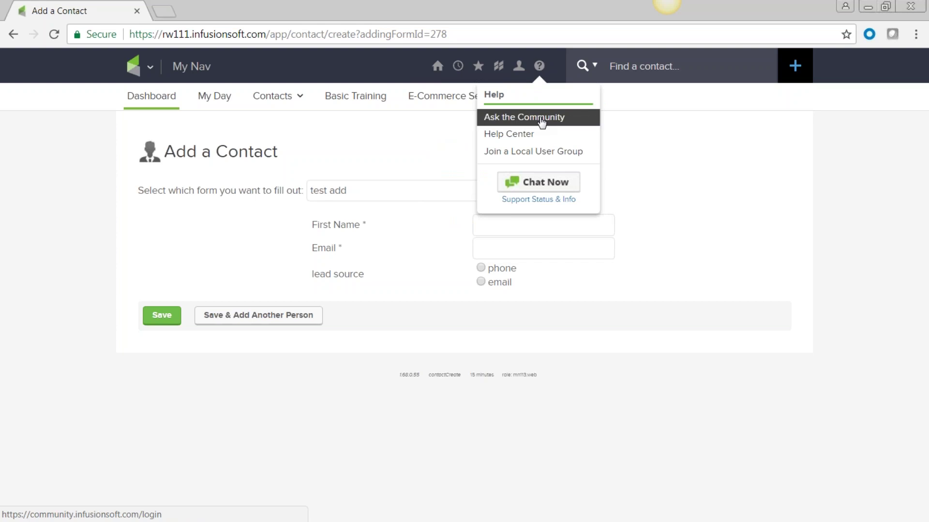
left_click(540, 123)
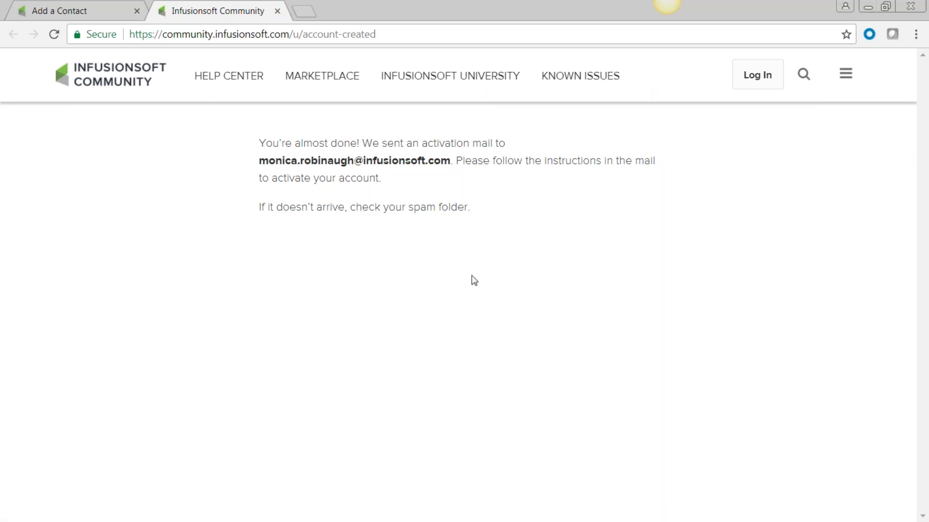
left_click(277, 11)
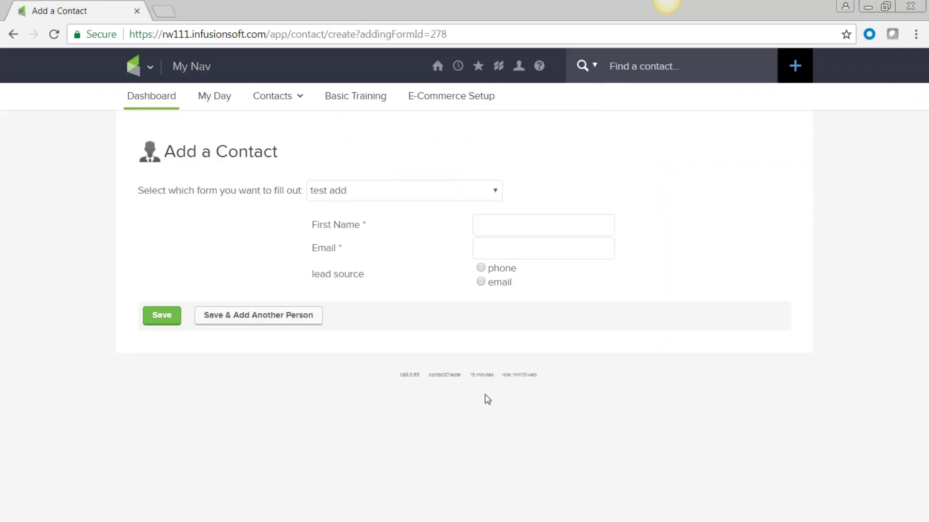
left_click(539, 66)
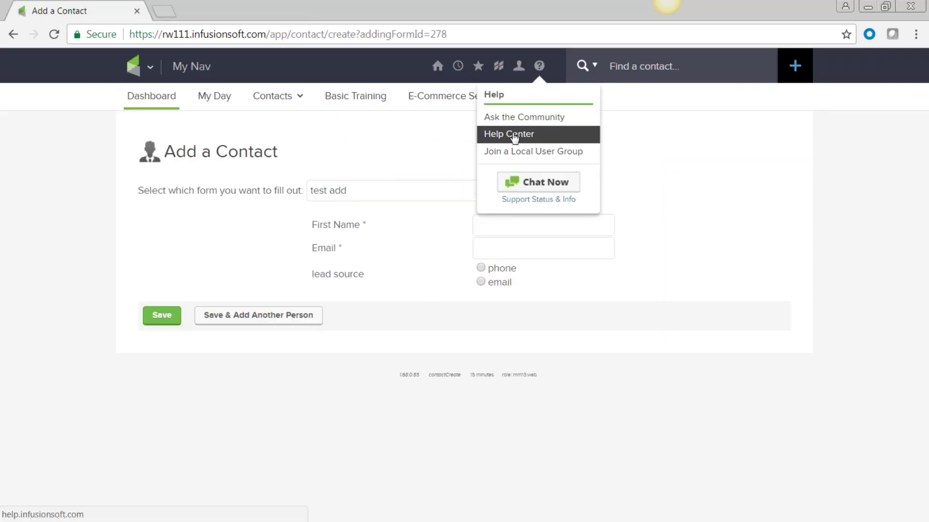
Step: Go to help.infusionsoft.com and scroll through the Browse Instruction Manuals cards and back up
left_click(514, 135)
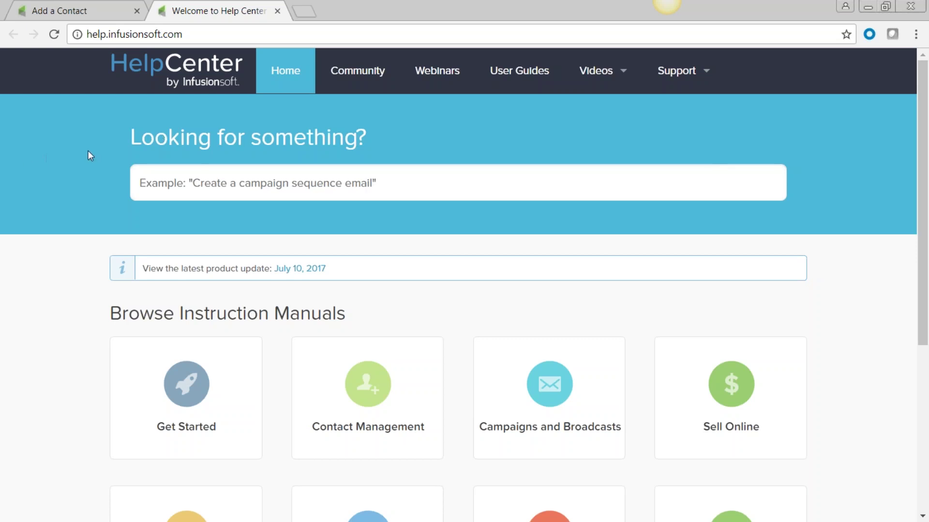
scroll(404, 228, "down", 2)
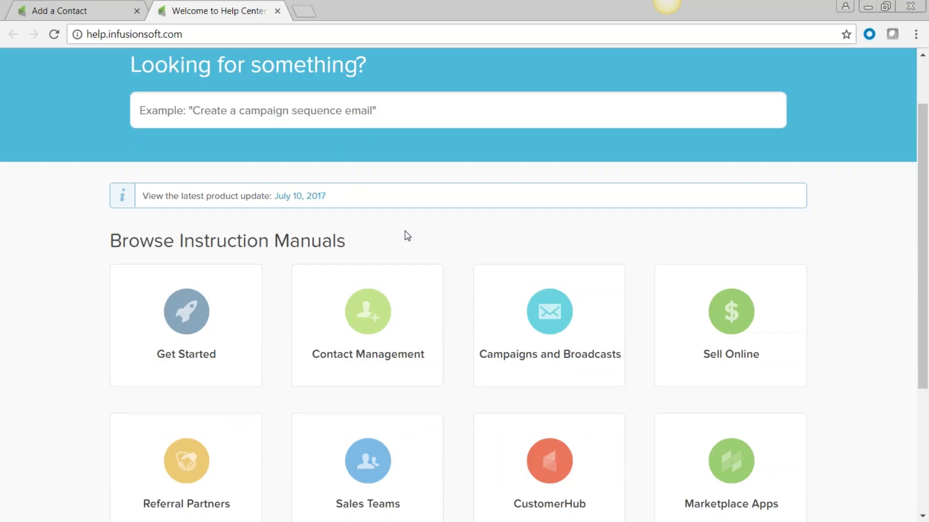
scroll(407, 236, "down", 4)
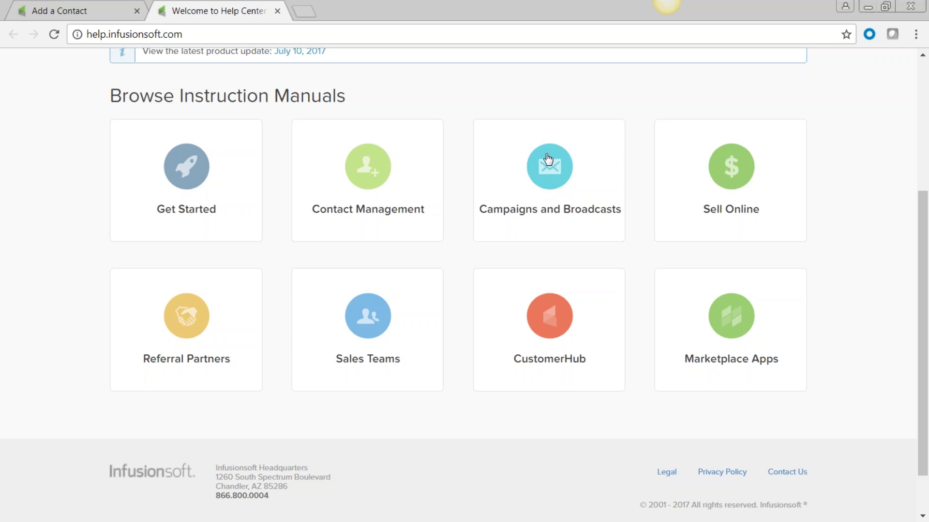
scroll(510, 237, "up", 5)
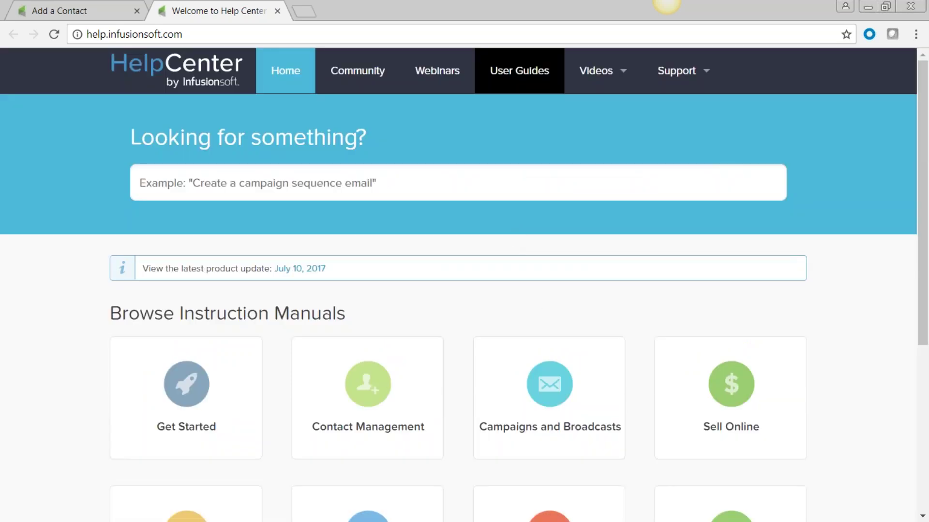
left_click(440, 72)
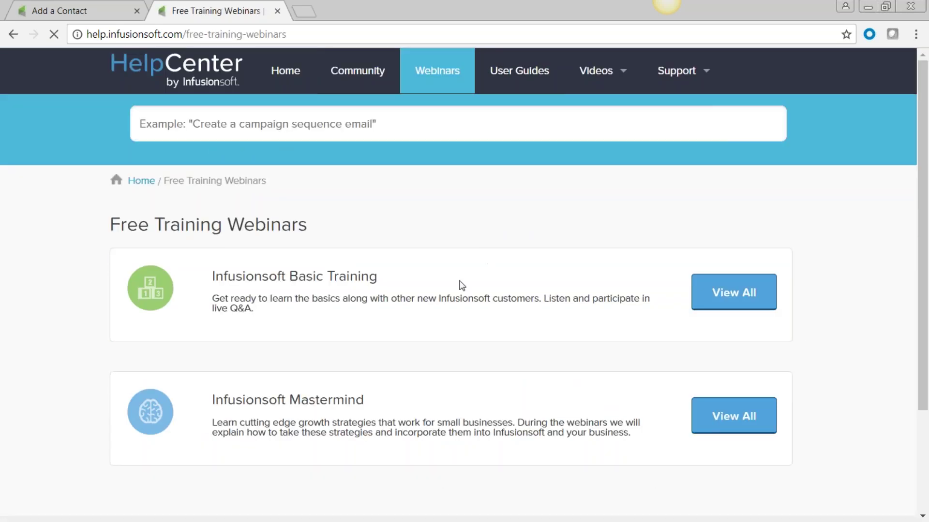
Step: View all Infusionsoft Basic Training webinars and scroll through the session table
left_click(739, 295)
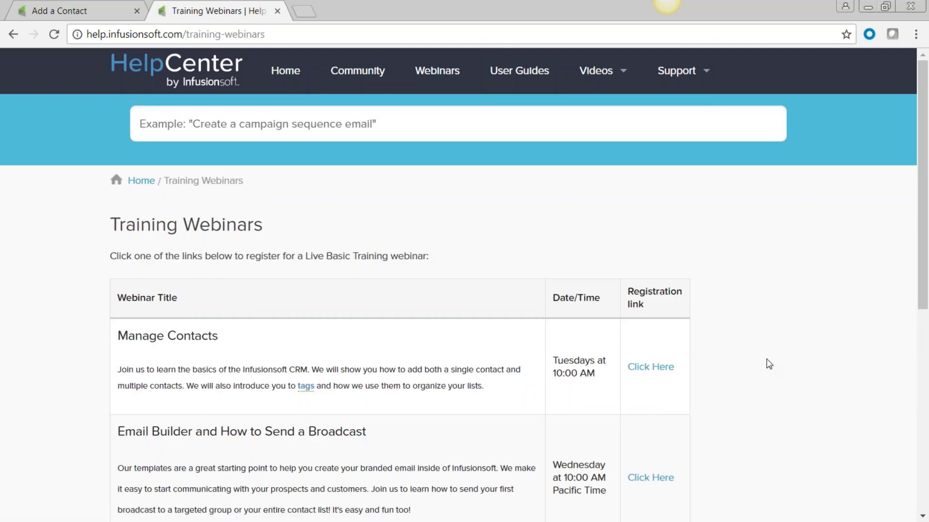
scroll(769, 364, "down", 3)
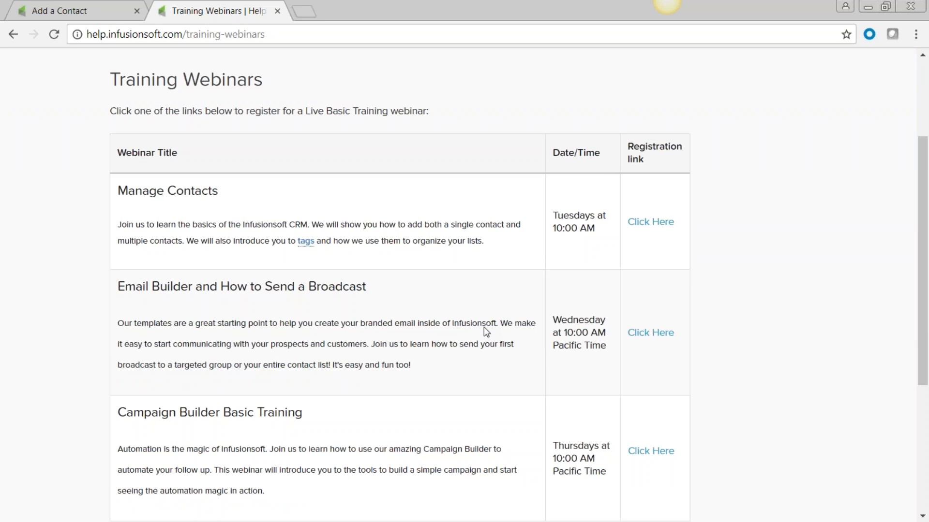
scroll(484, 327, "down", 5)
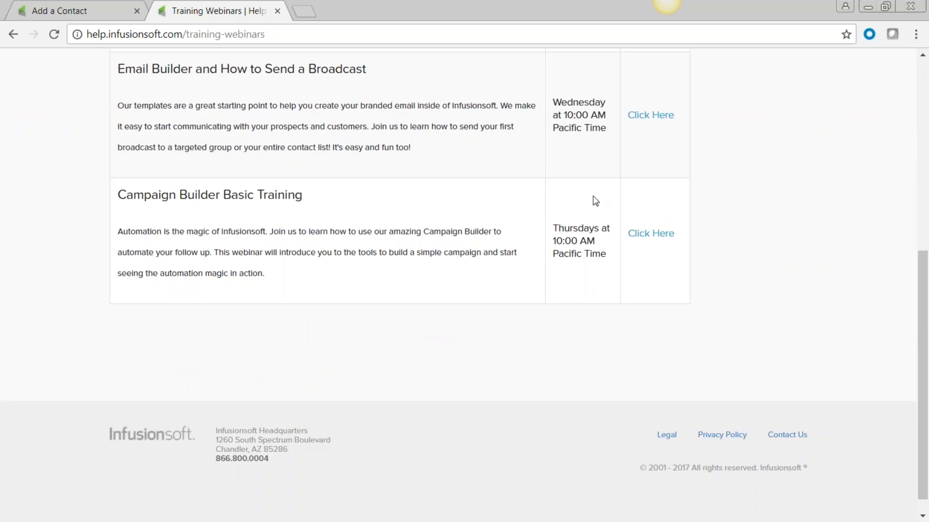
scroll(374, 207, "up", 6)
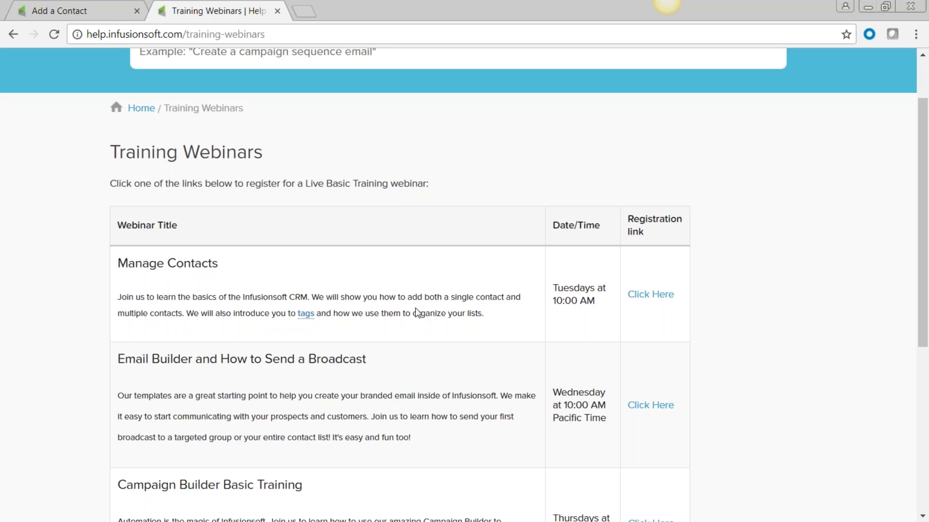
scroll(418, 311, "up", 2)
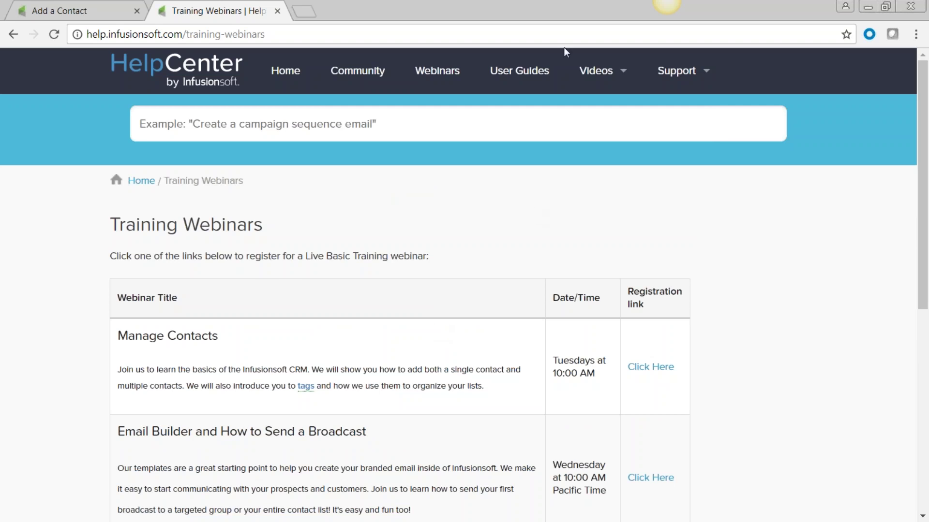
Step: Go to User Guides and select User Permissions under Get Started
left_click(516, 75)
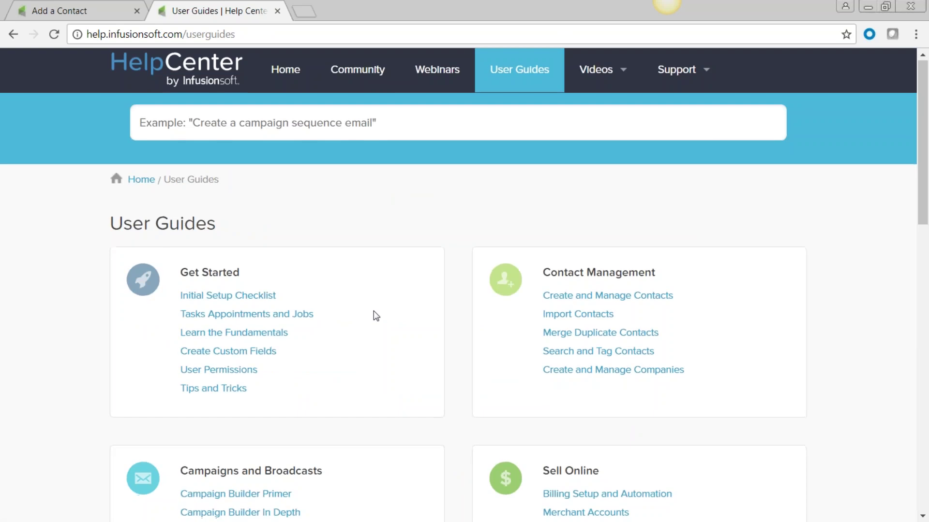
scroll(373, 313, "down", 3)
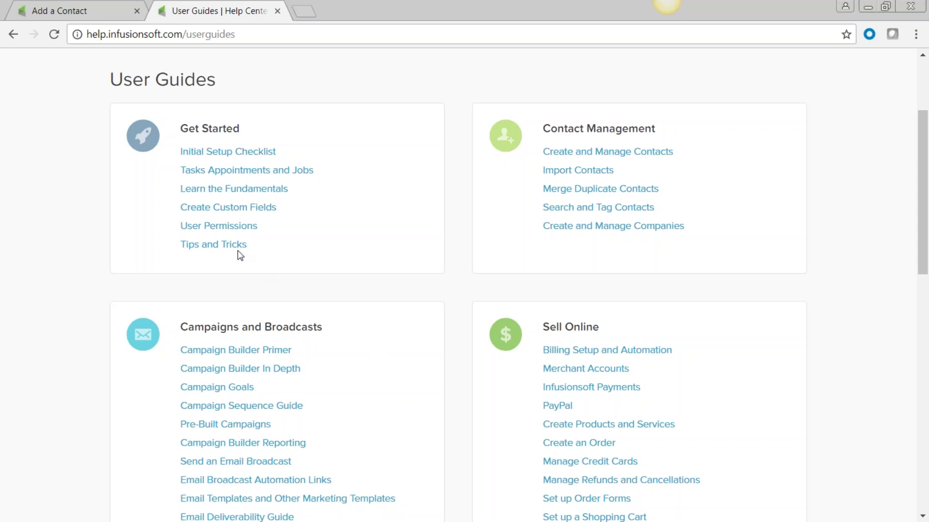
left_click(227, 228)
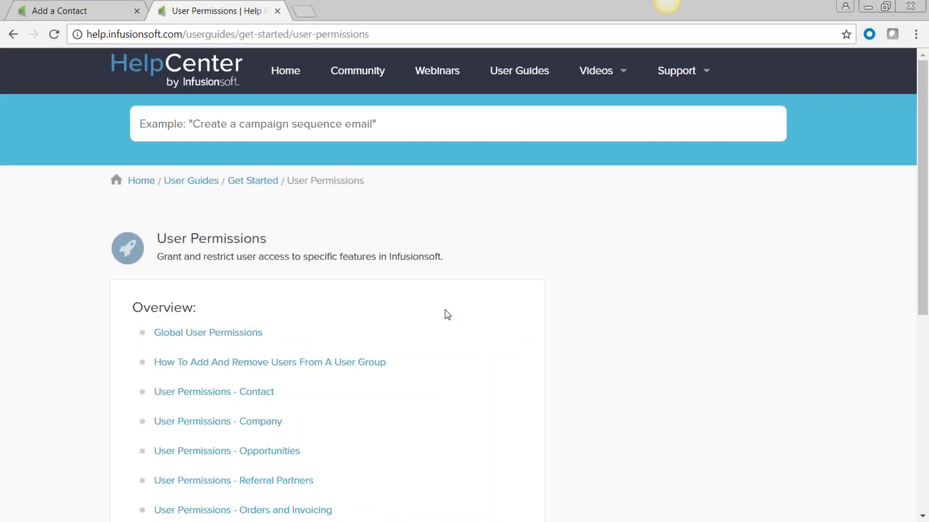
scroll(420, 358, "down", 3)
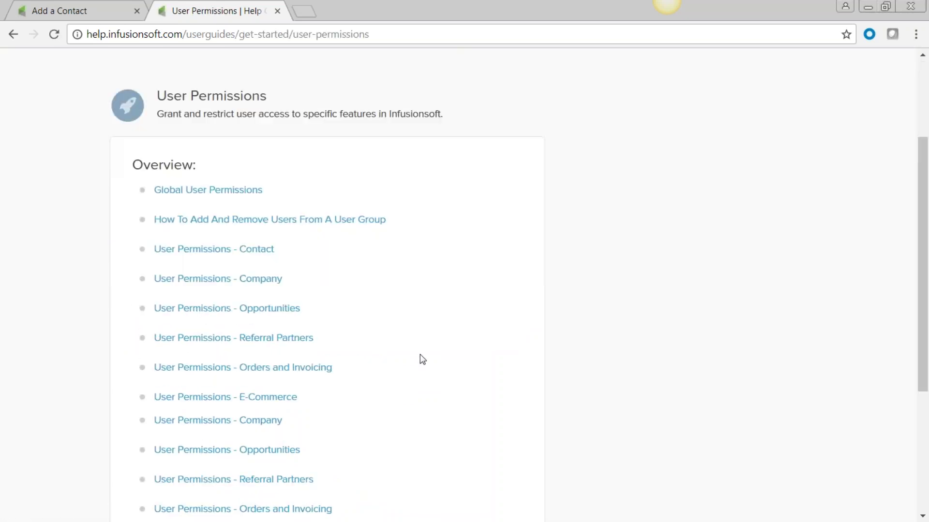
Step: Read through the 'User Permissions - Contact' article covering its eleven contact permissions
left_click(197, 248)
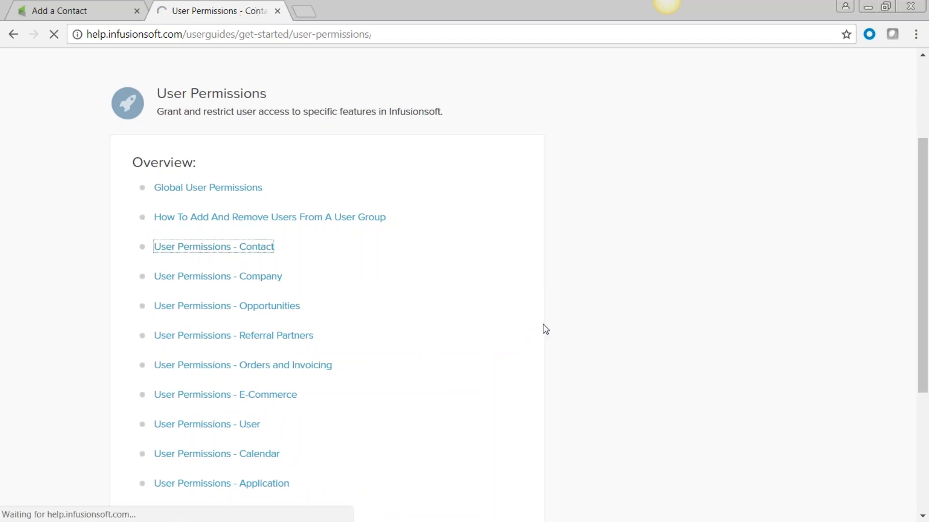
scroll(621, 403, "down", 5)
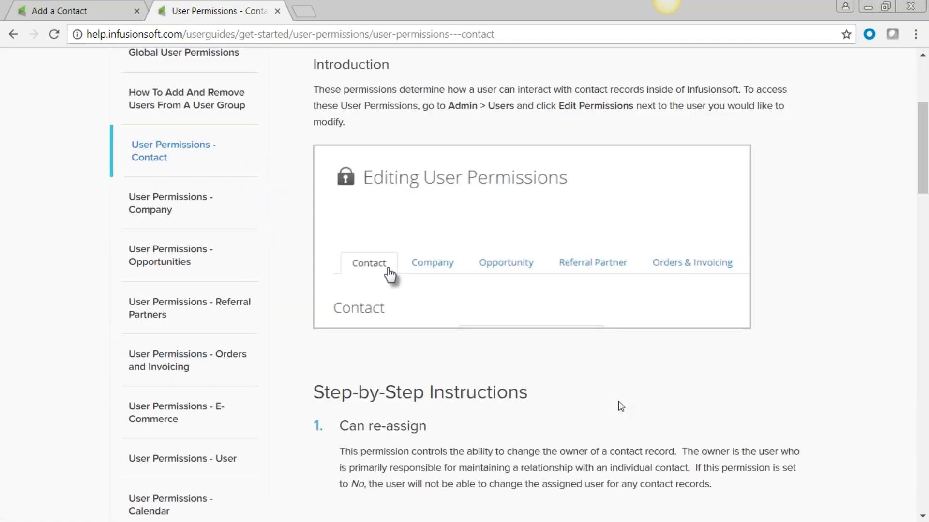
scroll(621, 407, "down", 13)
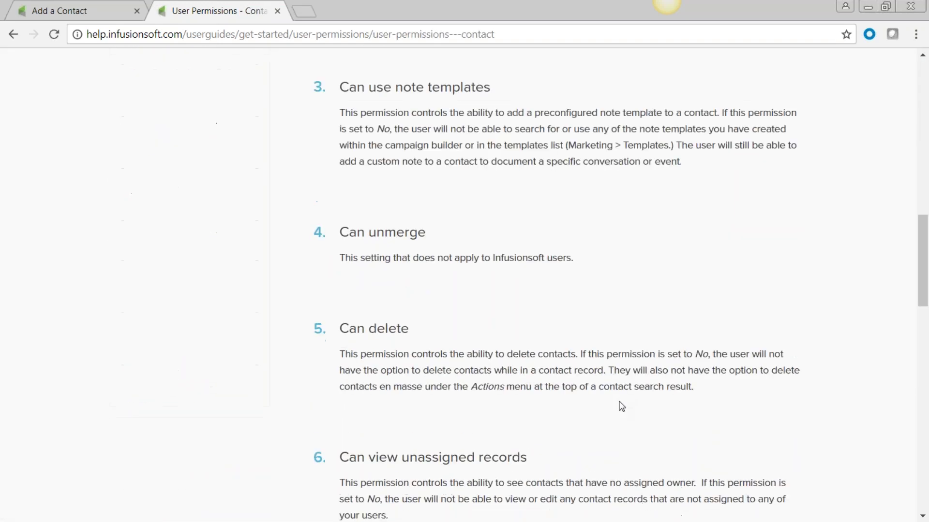
scroll(621, 406, "down", 16)
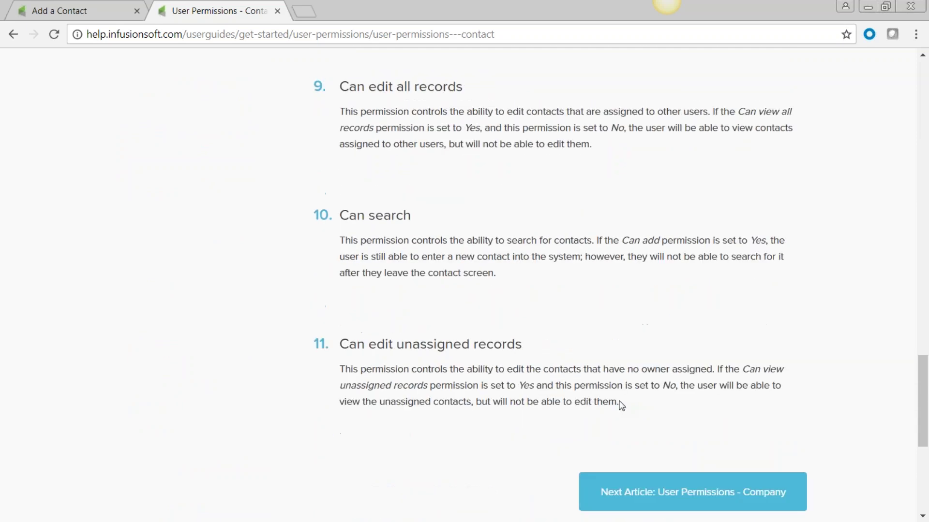
scroll(621, 405, "down", 1)
scroll(603, 394, "up", 20)
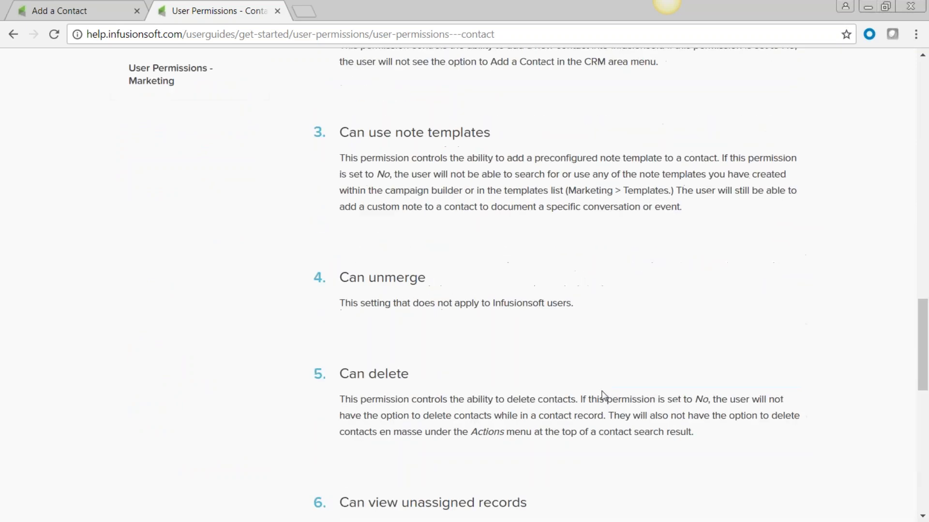
scroll(604, 396, "up", 5)
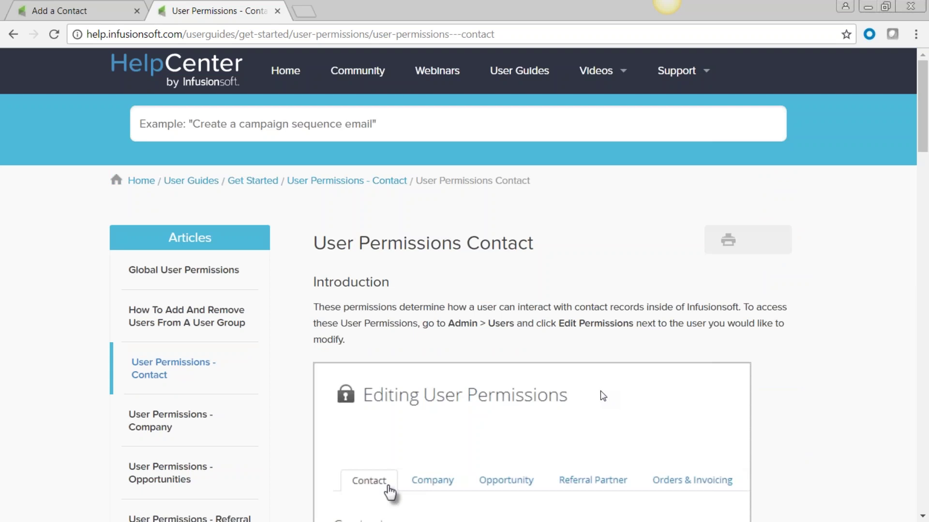
mouse_move(604, 77)
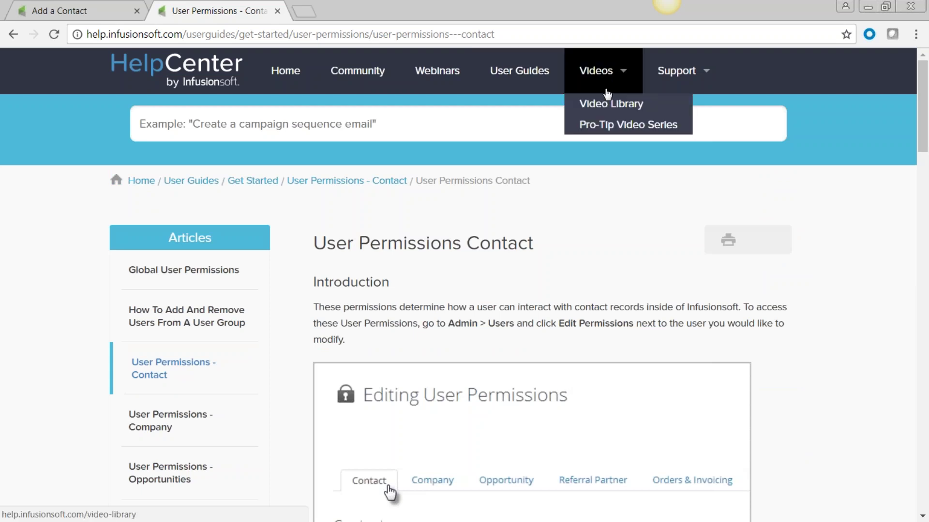
Step: Play the Add Your Email Signature video from the Video Library, then close it
left_click(612, 104)
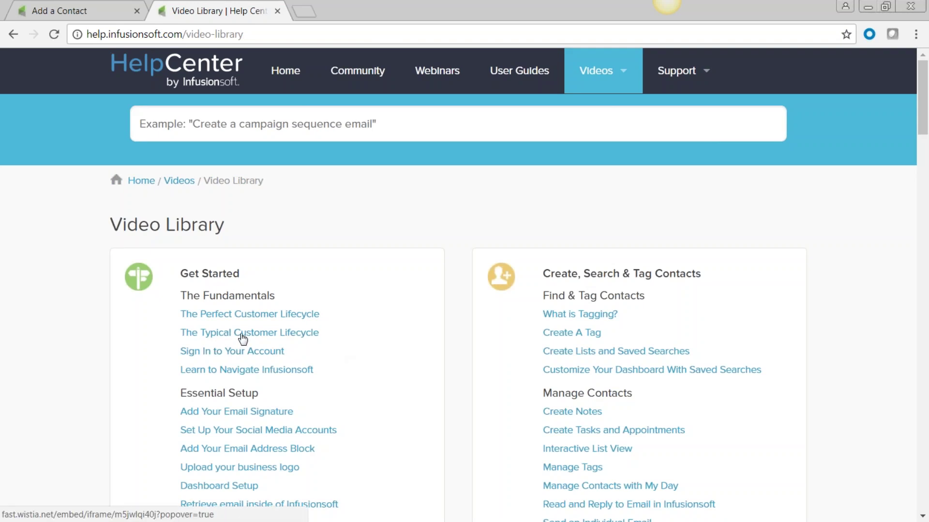
left_click(247, 415)
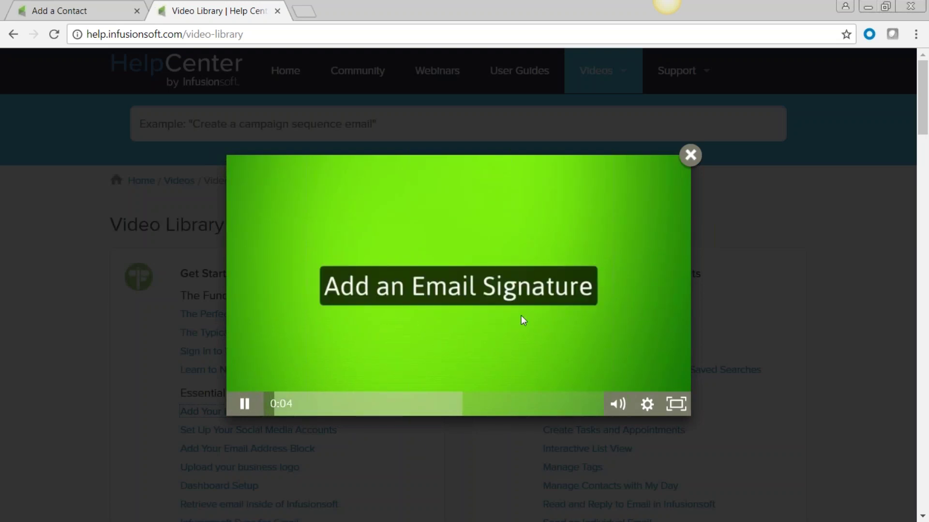
left_click(690, 155)
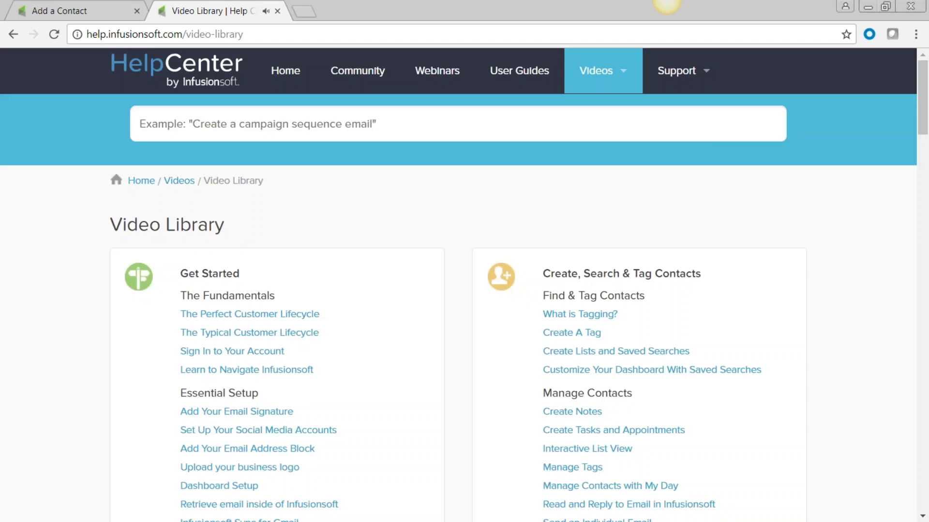
Step: Close the Help Center tab and go to CRM > Contacts from the logo menu
mouse_move(679, 72)
left_click(278, 11)
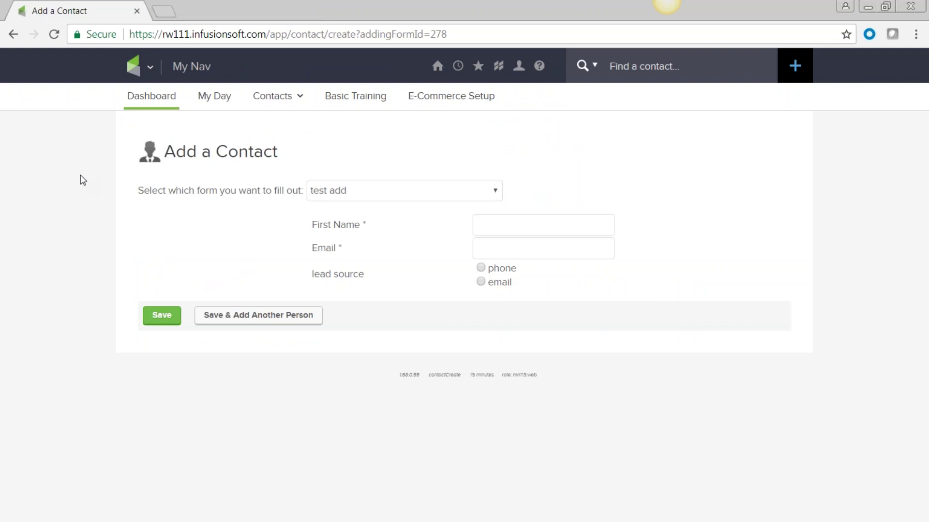
left_click(150, 68)
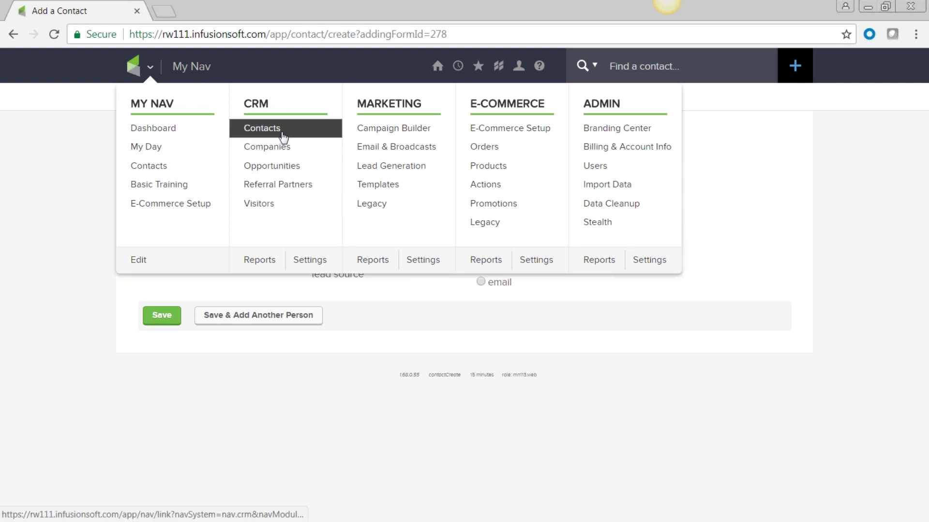
left_click(264, 129)
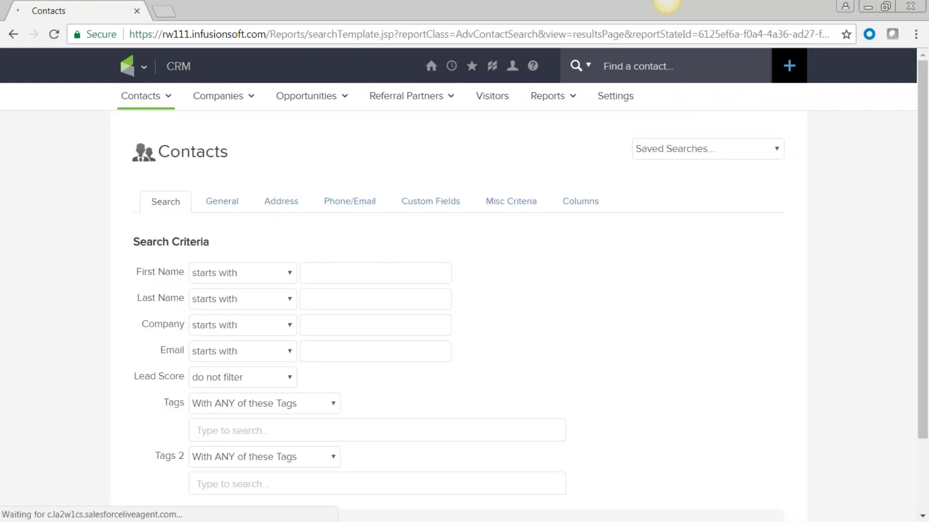
Step: Look over the Contacts search criteria and bring up the quick add-contact form
scroll(522, 264, "down", 3)
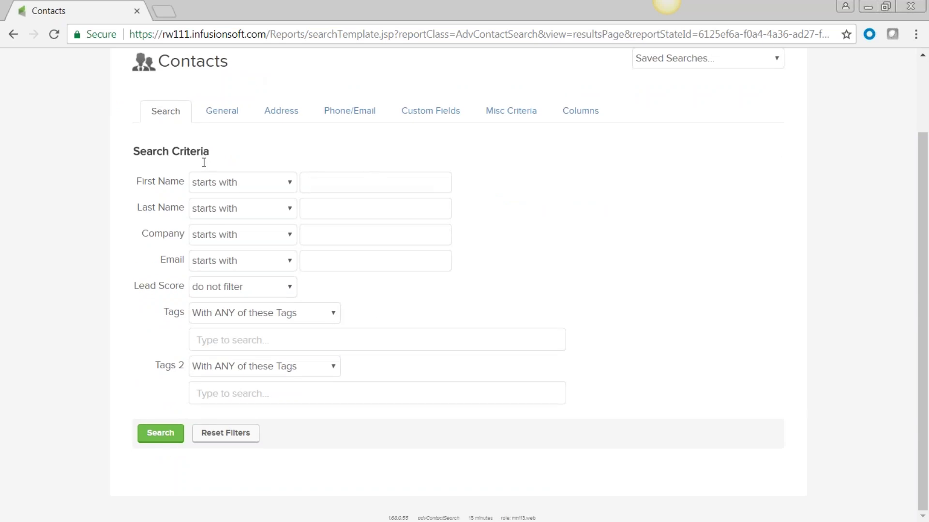
scroll(551, 306, "up", 3)
mouse_move(169, 101)
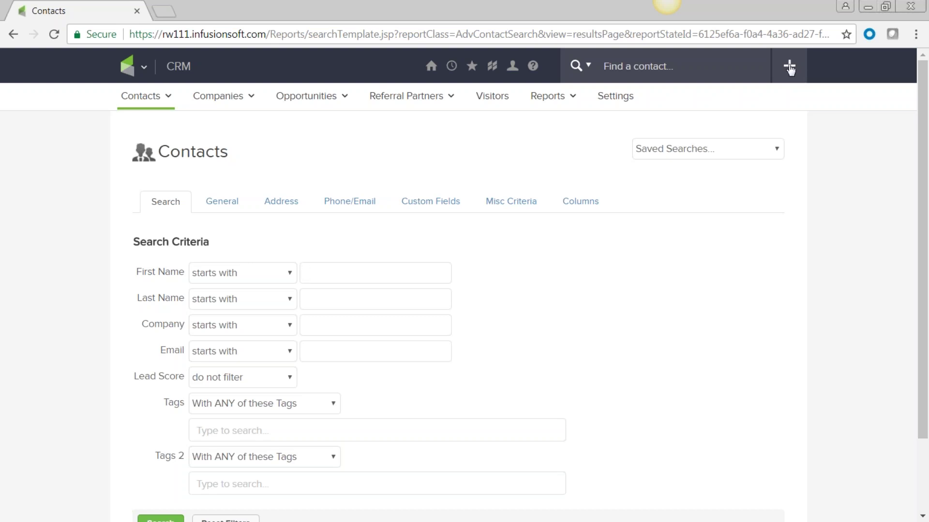
left_click(789, 66)
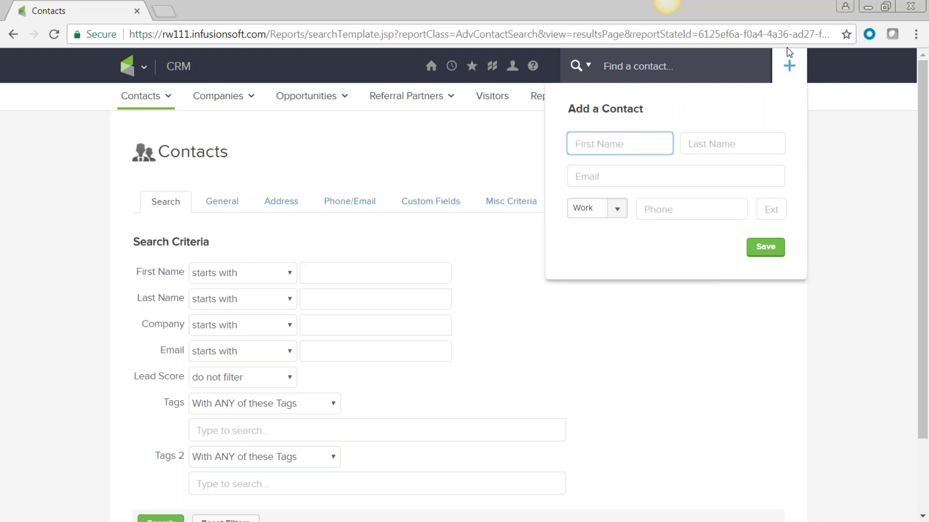
Step: Enter the contact's first name and email address in the Add a Contact panel
left_click(609, 144)
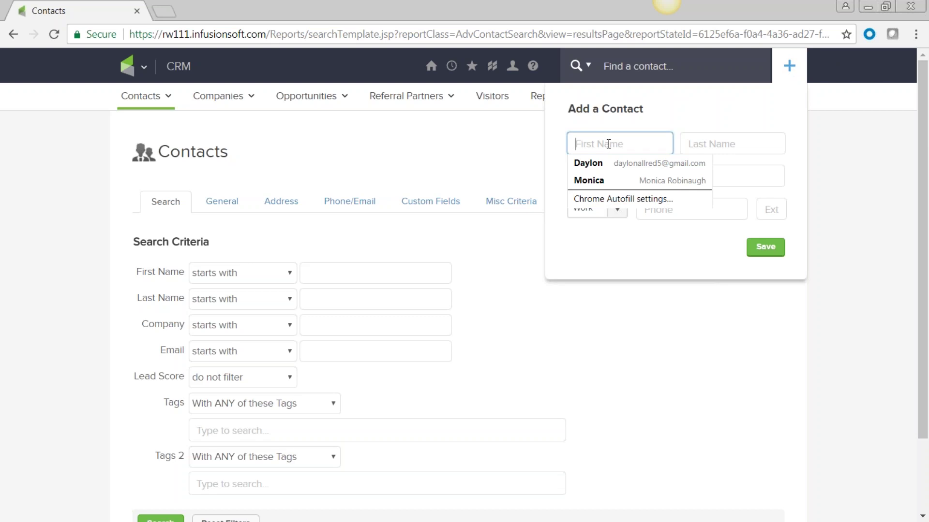
type("Judi")
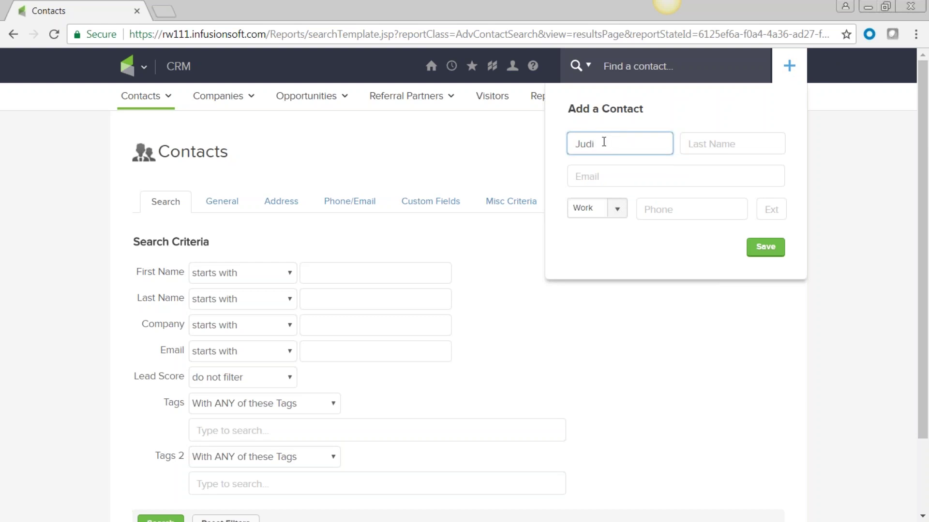
left_click(593, 179)
left_click(675, 207)
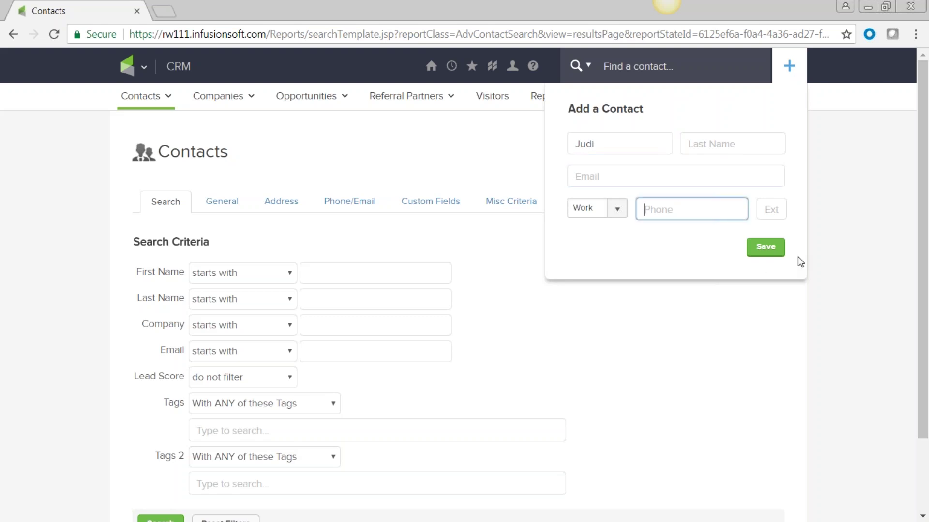
left_click(623, 175)
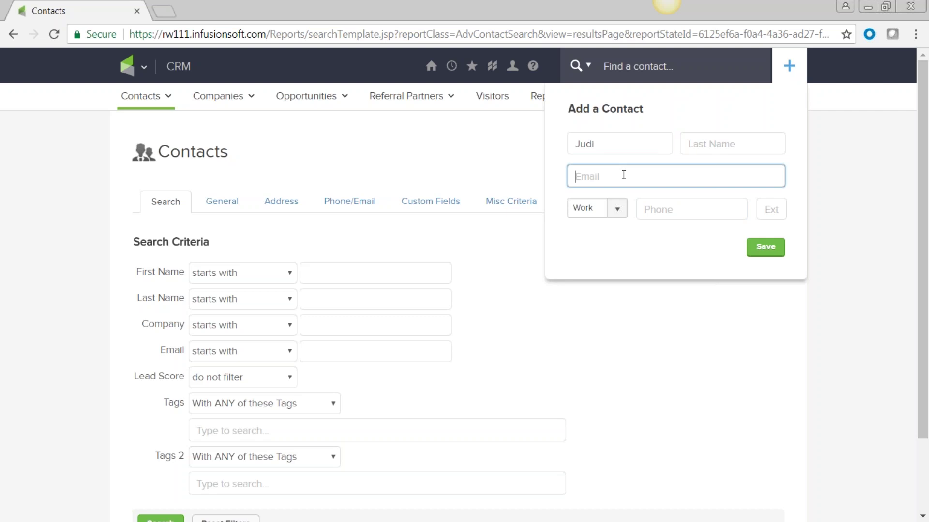
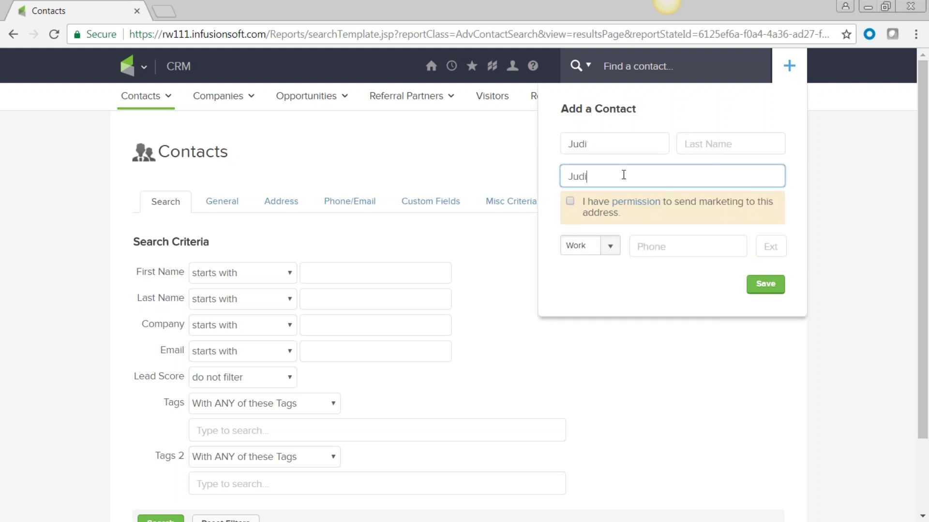
Step: Grant marketing permission, save the contact, and open its record from the success message
left_click(571, 204)
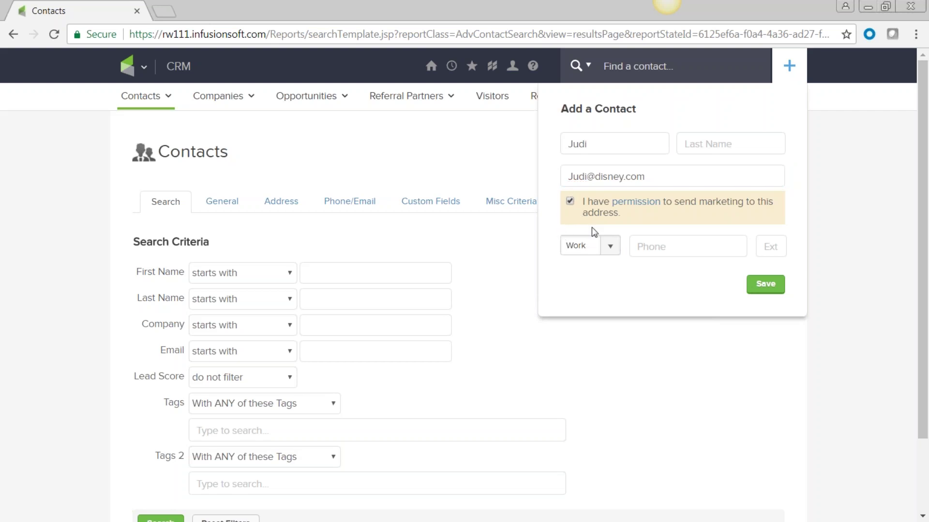
left_click(768, 287)
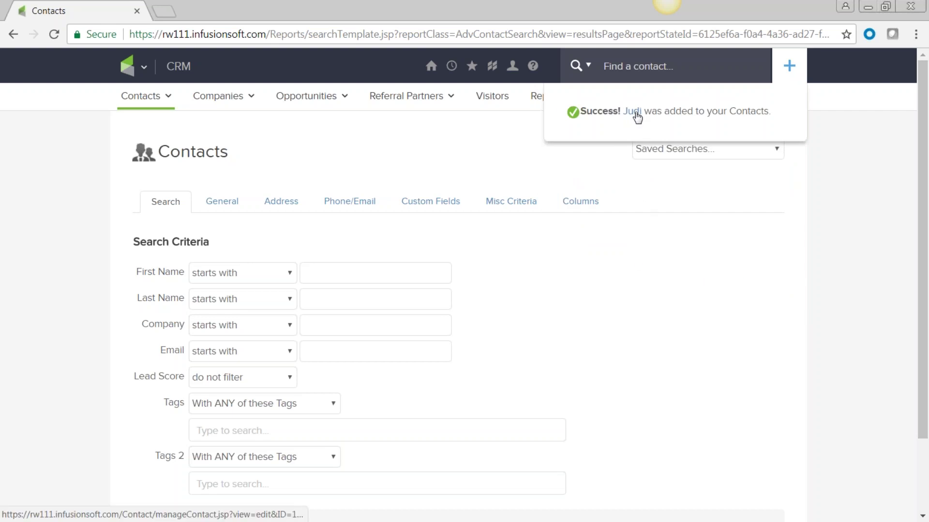
left_click(633, 112)
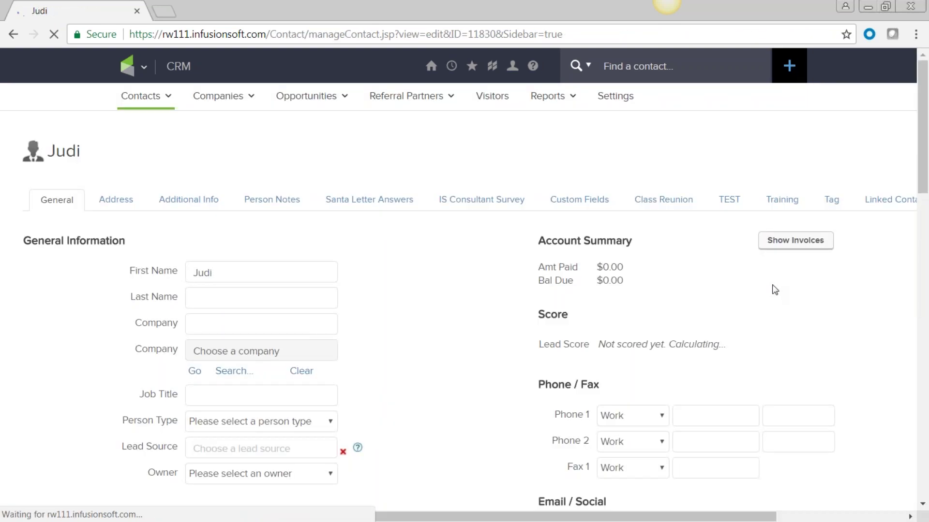
Step: Scroll through the new contact's record to the empty Tags section and choose Manage Tags
scroll(772, 286, "down", 3)
scroll(771, 281, "down", 15)
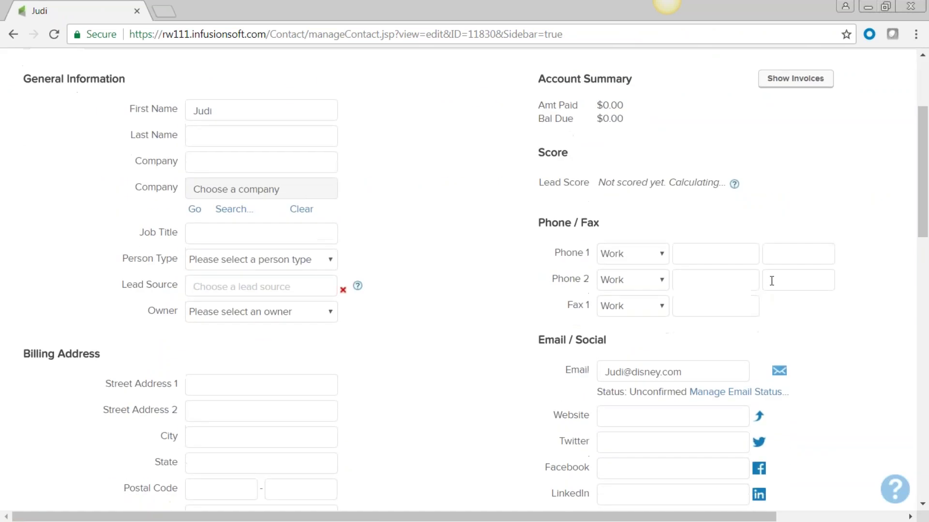
scroll(769, 284, "up", 10)
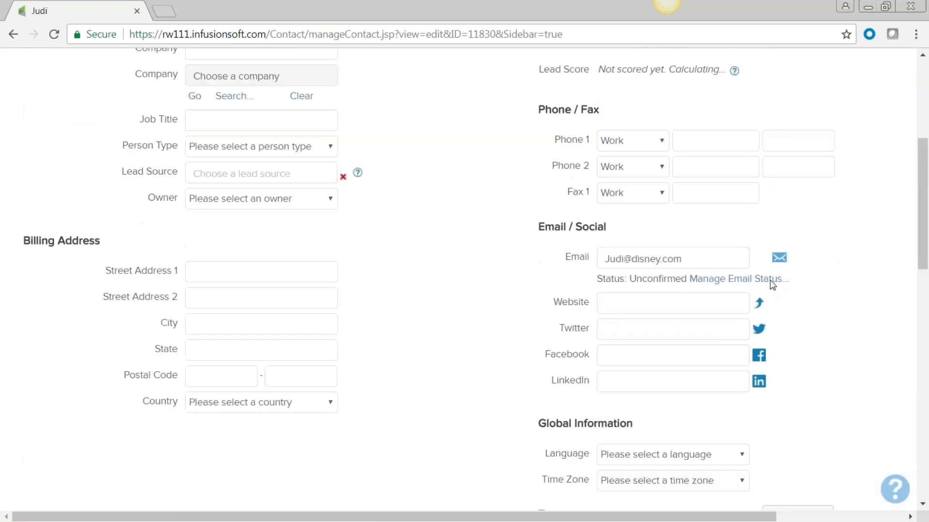
scroll(772, 285, "up", 9)
scroll(463, 333, "down", 4)
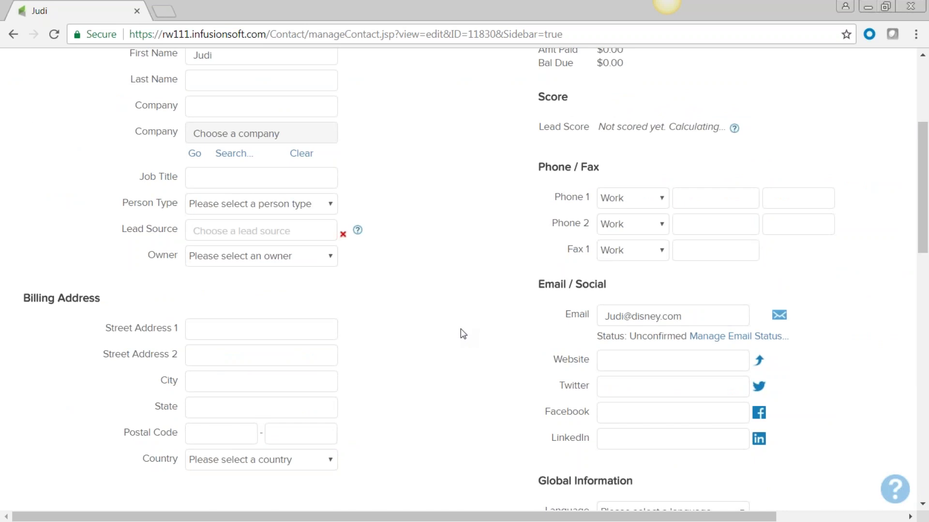
scroll(460, 329, "down", 6)
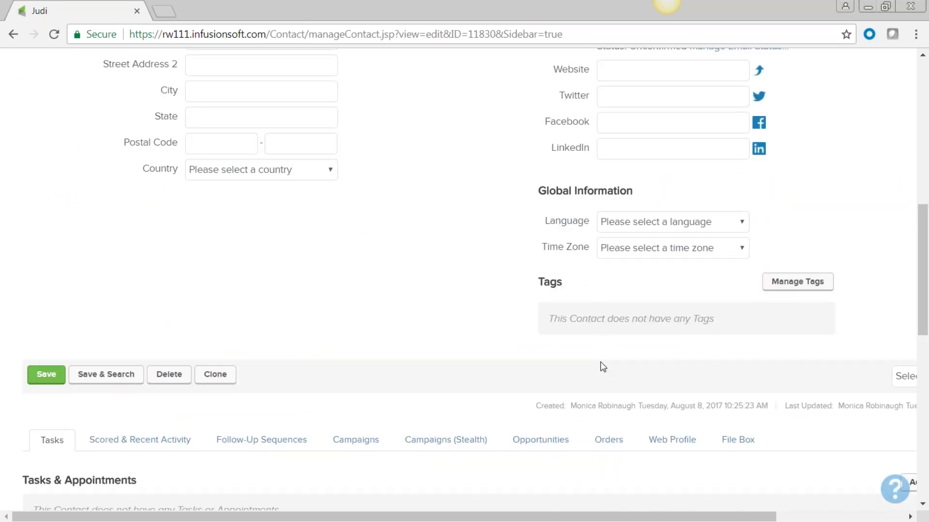
left_click(788, 283)
mouse_move(145, 70)
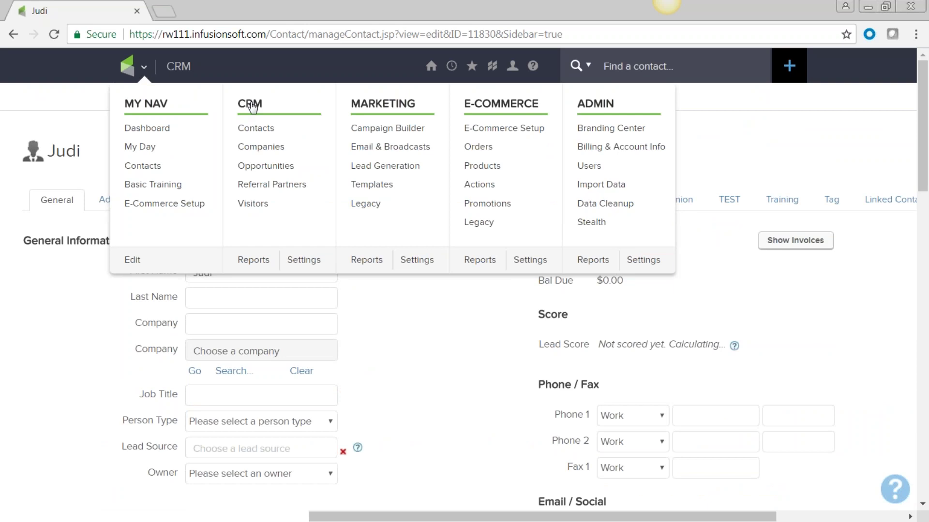
Step: Start Add a Contact and switch the form from Short Add Contact Form to Assignment Form
left_click(258, 129)
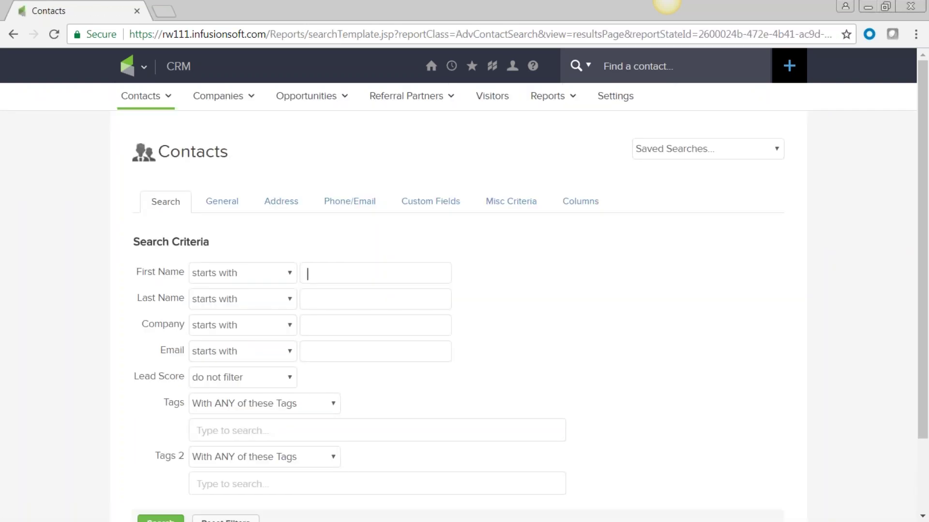
mouse_move(162, 104)
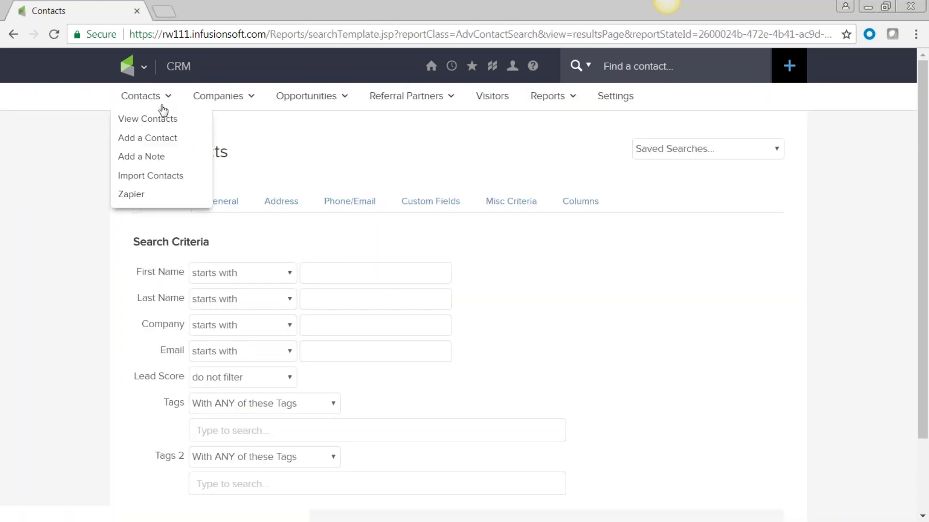
left_click(149, 141)
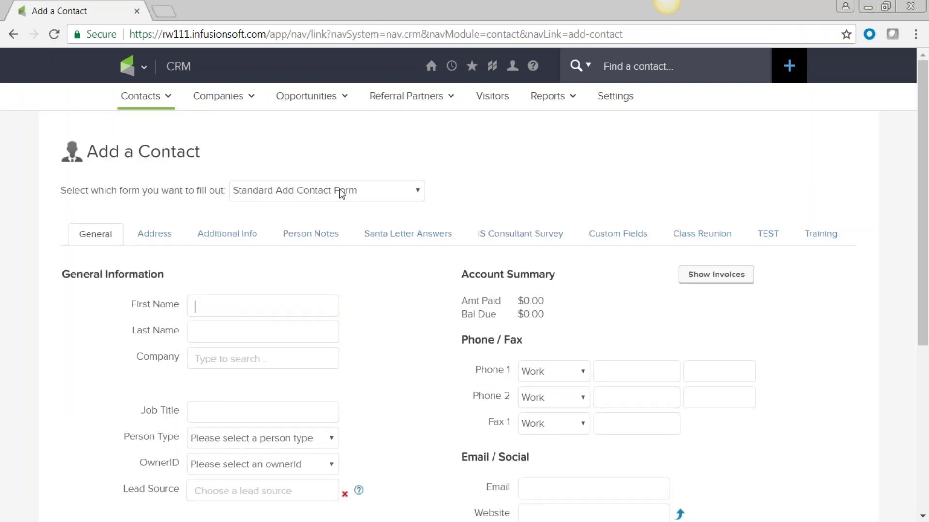
left_click(418, 192)
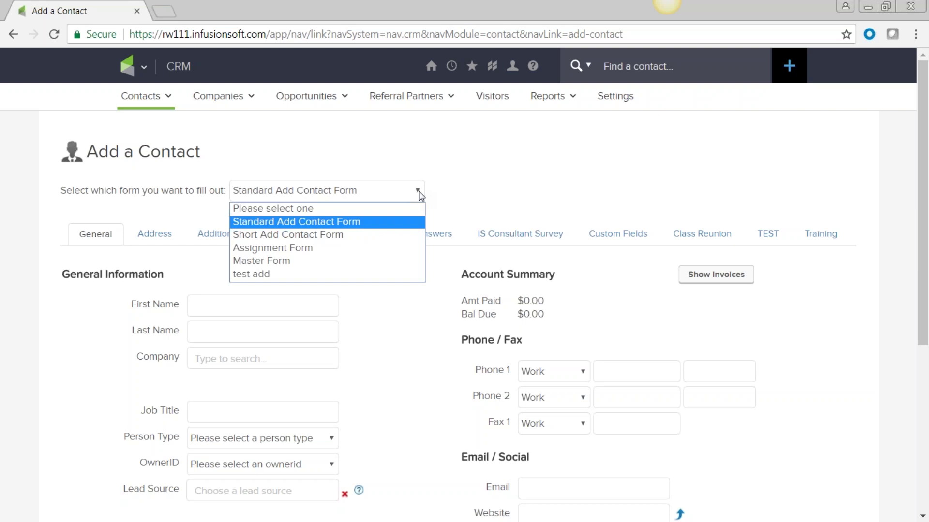
left_click(280, 235)
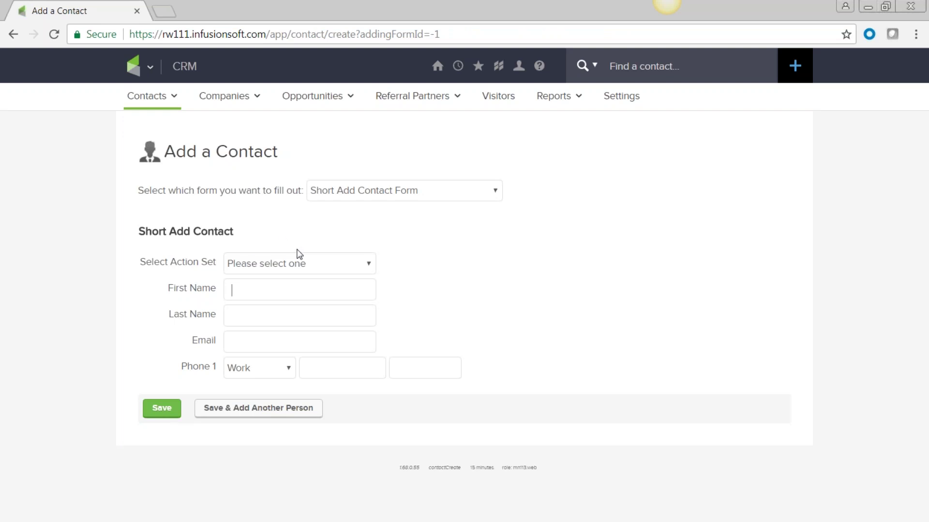
left_click(495, 192)
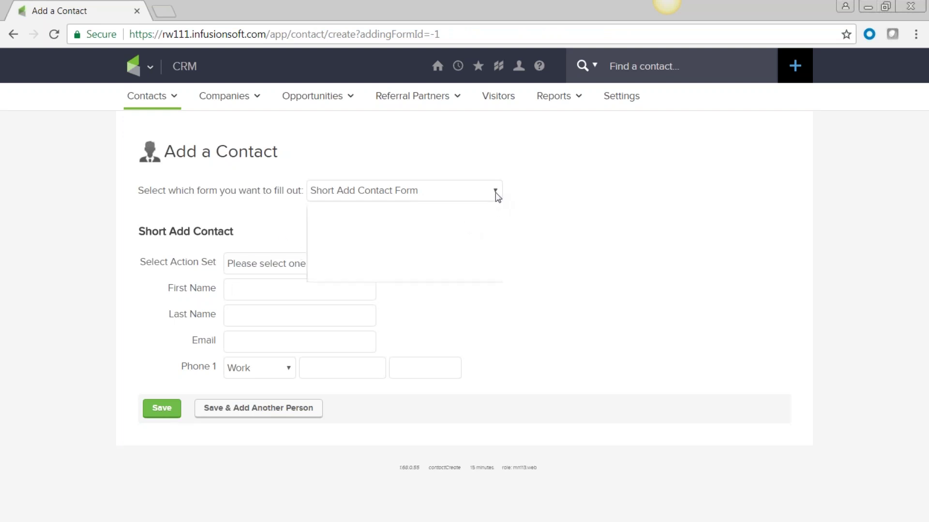
left_click(482, 248)
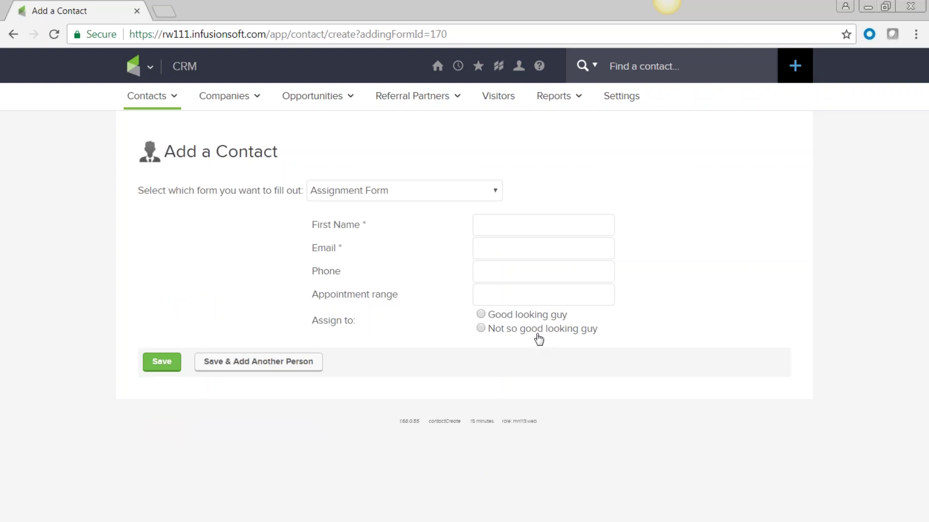
left_click(496, 193)
Step: Load the Master Form and review its fields down to the Quote section, then return to the top
left_click(482, 261)
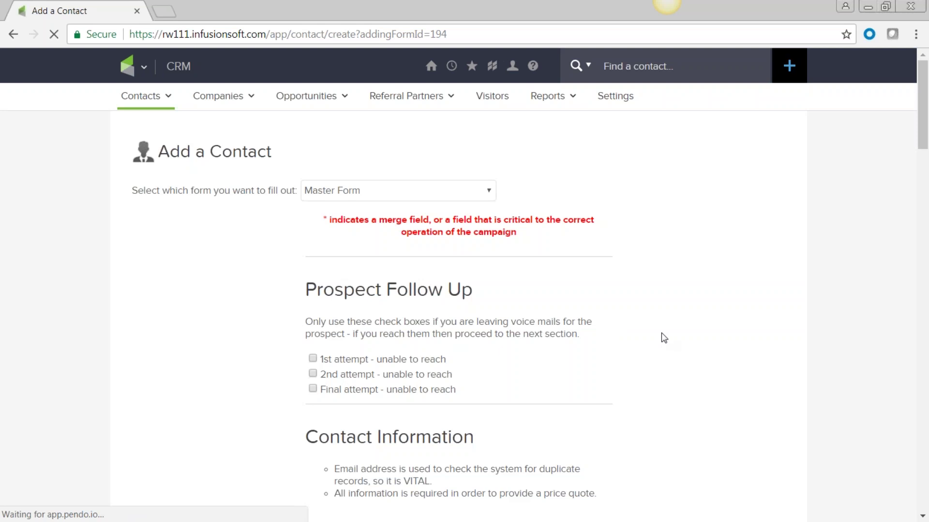
scroll(662, 339, "down", 1)
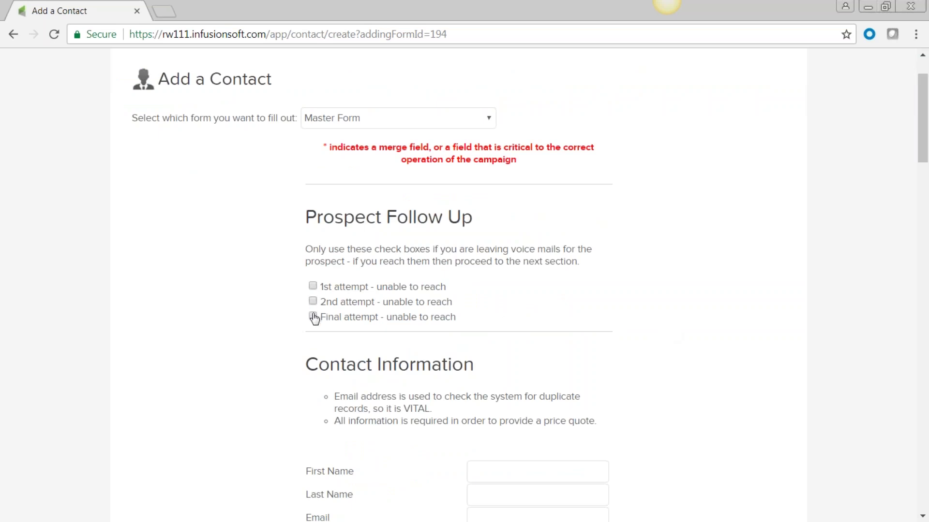
scroll(658, 319, "down", 3)
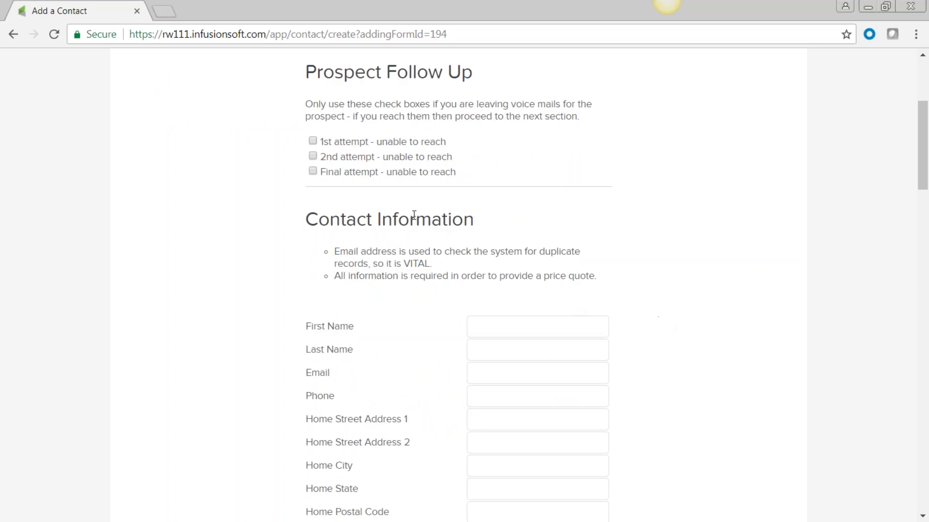
scroll(585, 348, "down", 9)
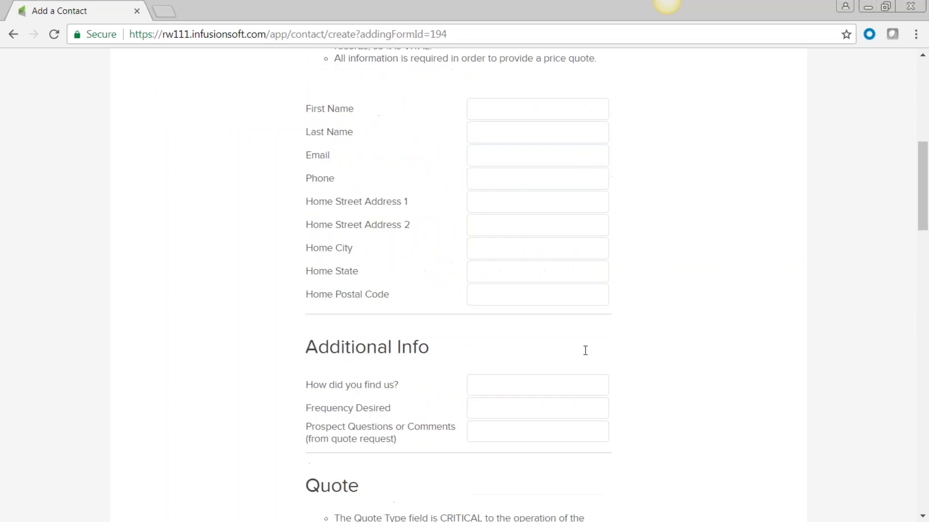
scroll(585, 353, "down", 5)
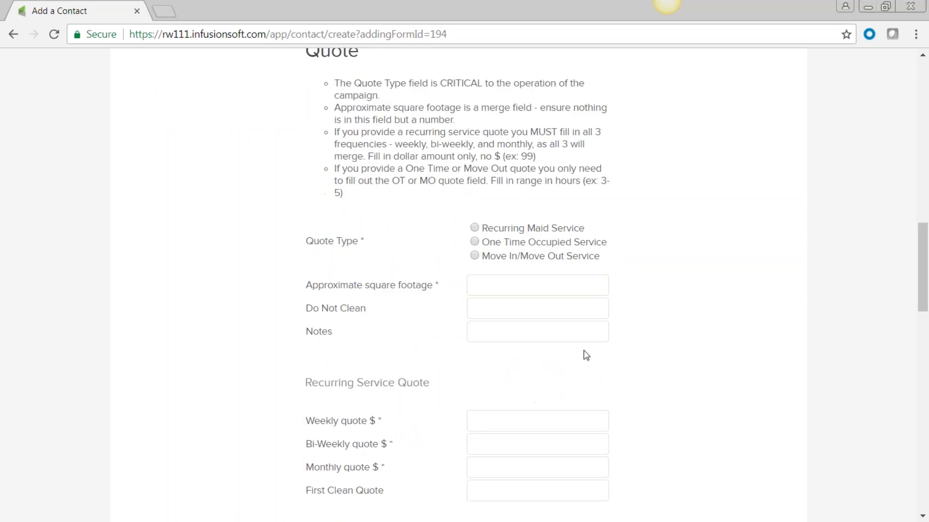
scroll(431, 234, "down", 3)
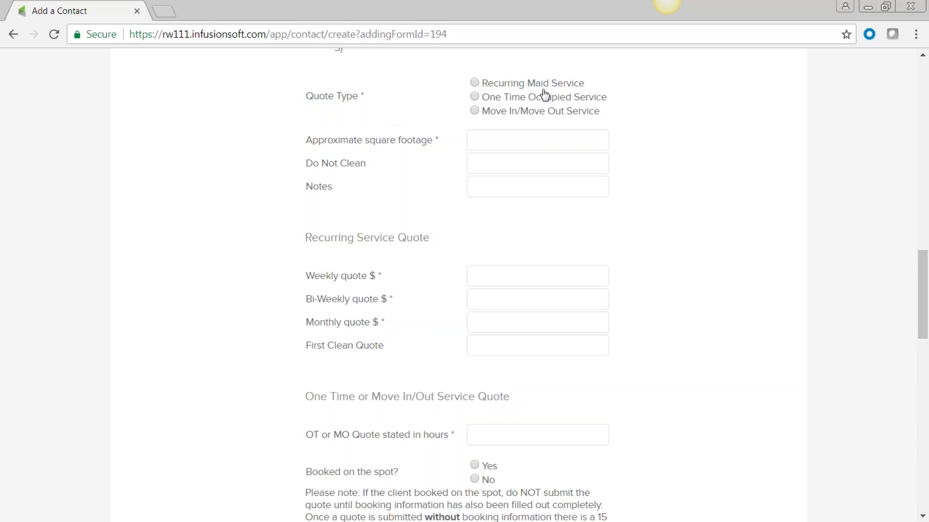
scroll(537, 125, "down", 3)
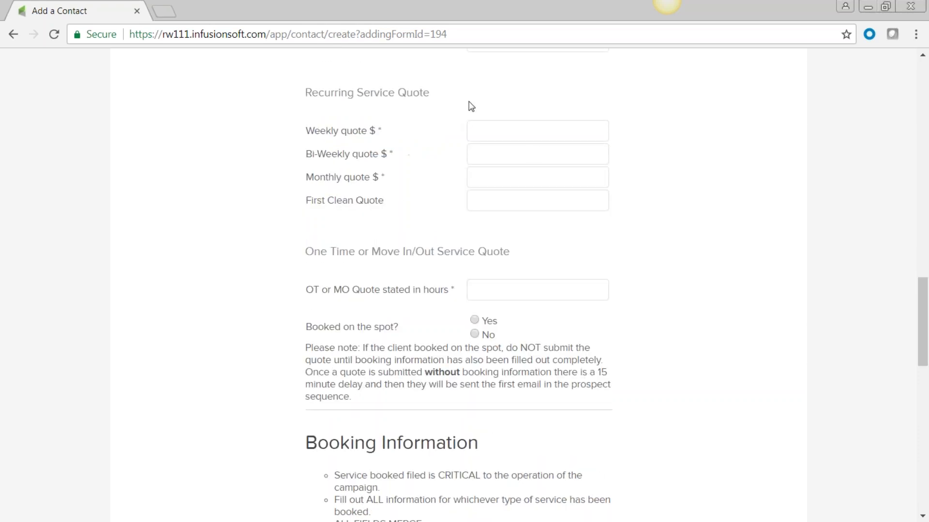
scroll(535, 283, "down", 4)
scroll(532, 300, "down", 6)
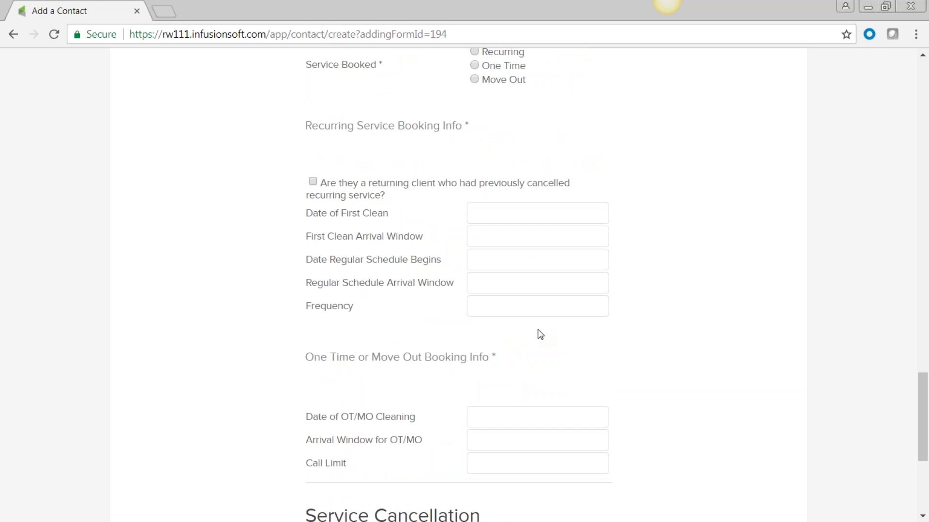
scroll(555, 345, "down", 5)
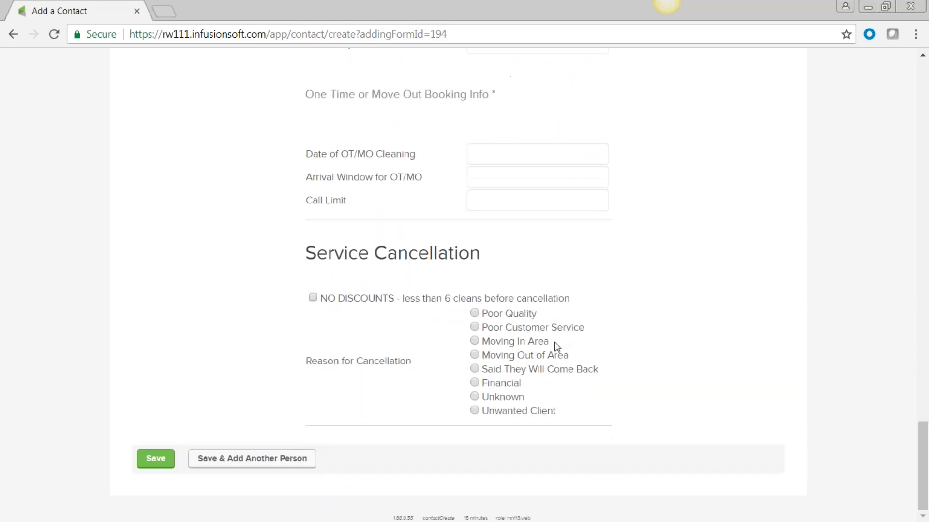
key("Home")
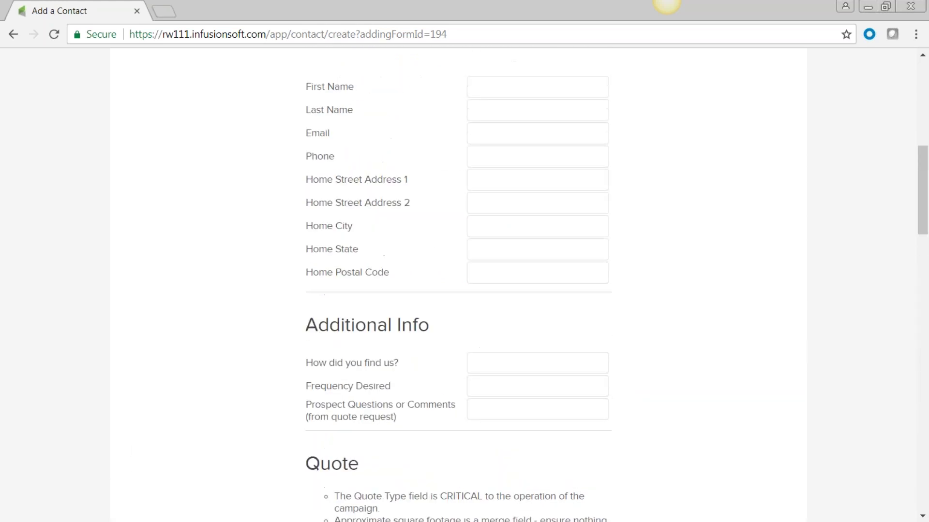
Step: Check the form selector, keep the Master Form, and bring the available forms list up again
left_click(489, 191)
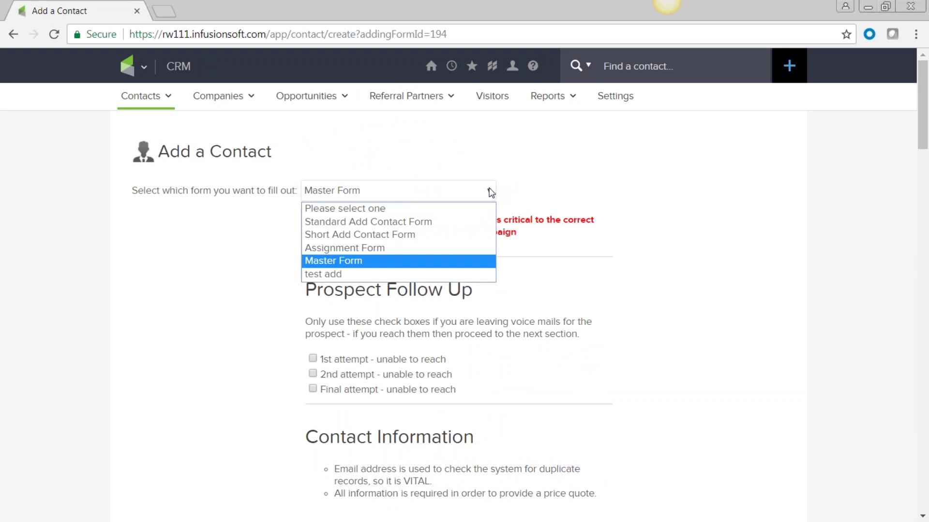
left_click(539, 220)
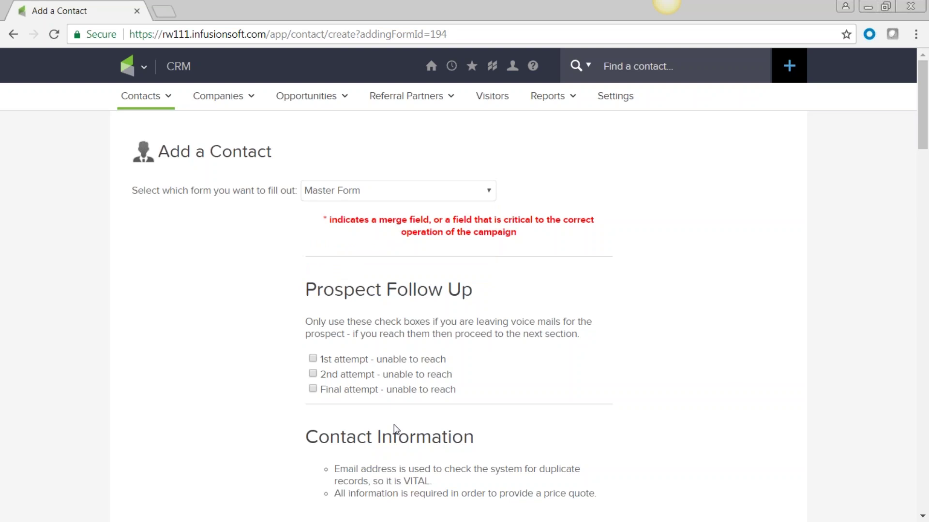
scroll(400, 434, "down", 3)
scroll(400, 433, "up", 1)
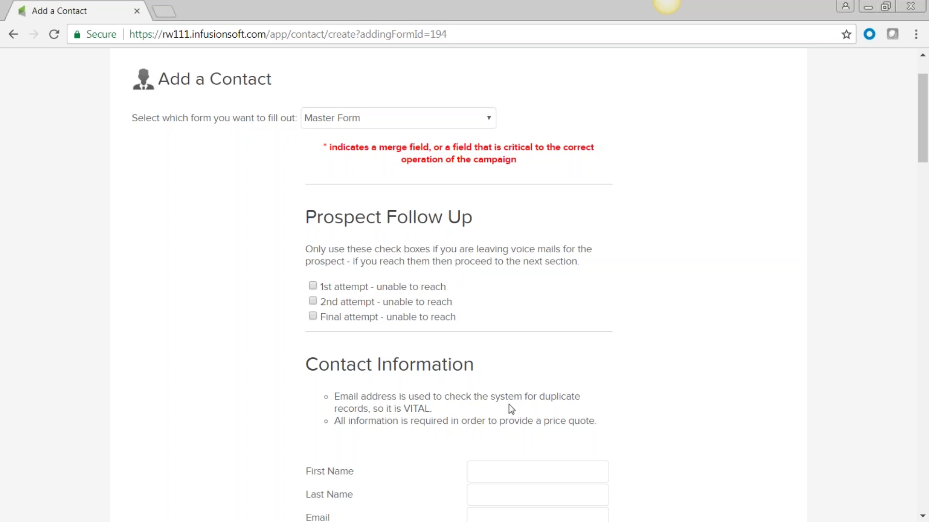
scroll(508, 408, "down", 15)
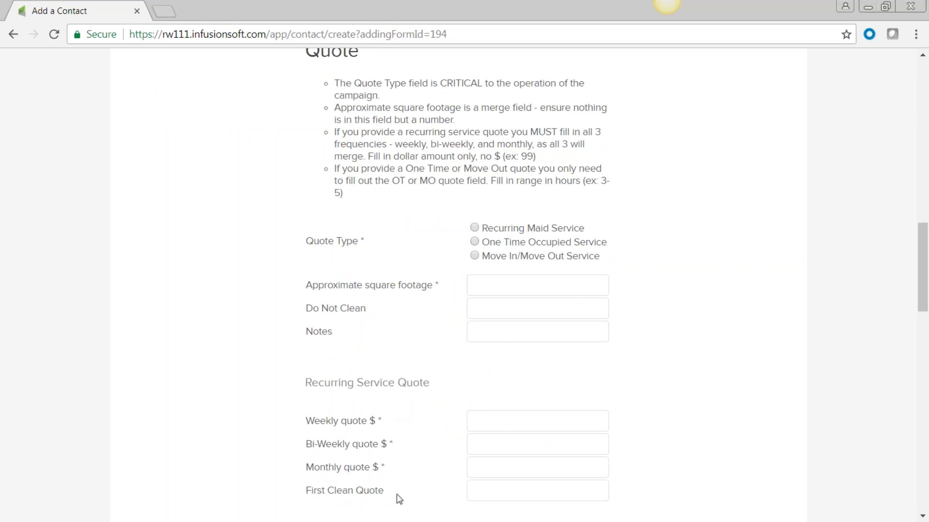
scroll(648, 406, "up", 20)
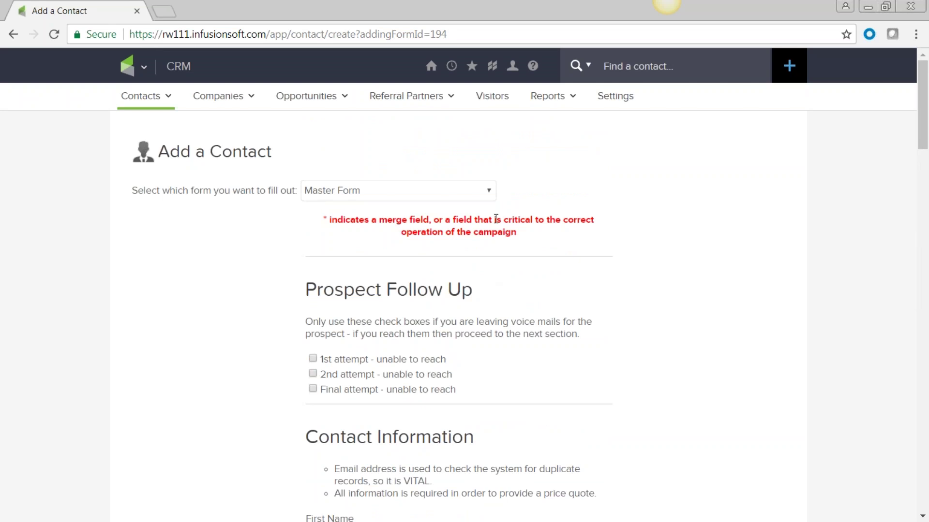
left_click(490, 191)
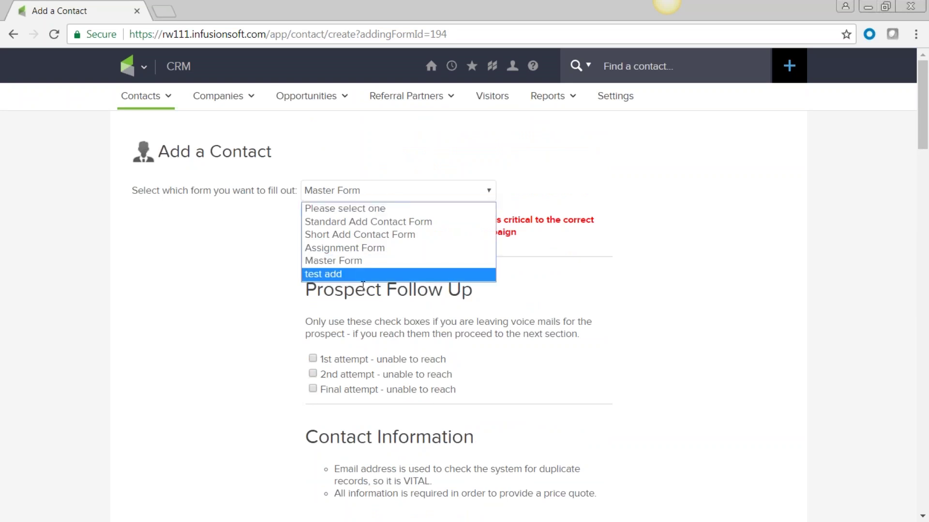
Step: Open the Standard Add Contact Form and review its sections, highlighting the Lead Source field
mouse_move(165, 97)
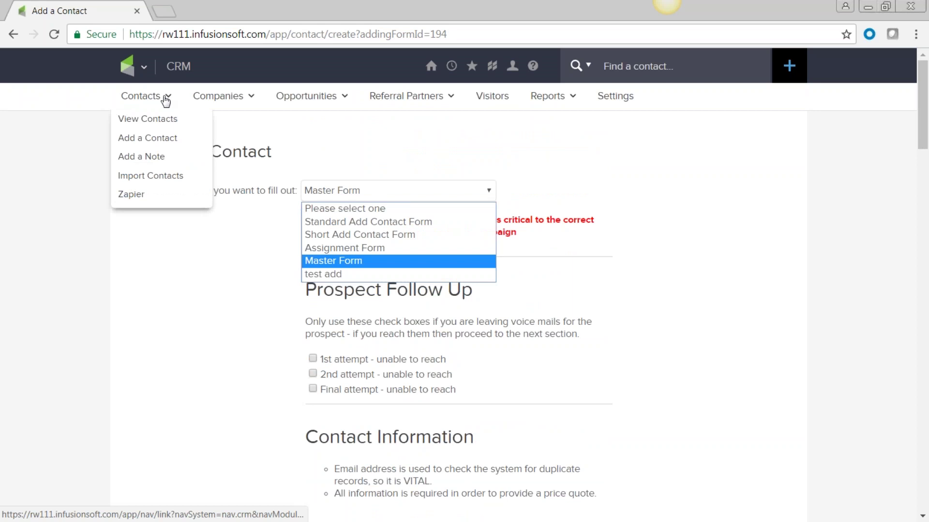
left_click(155, 141)
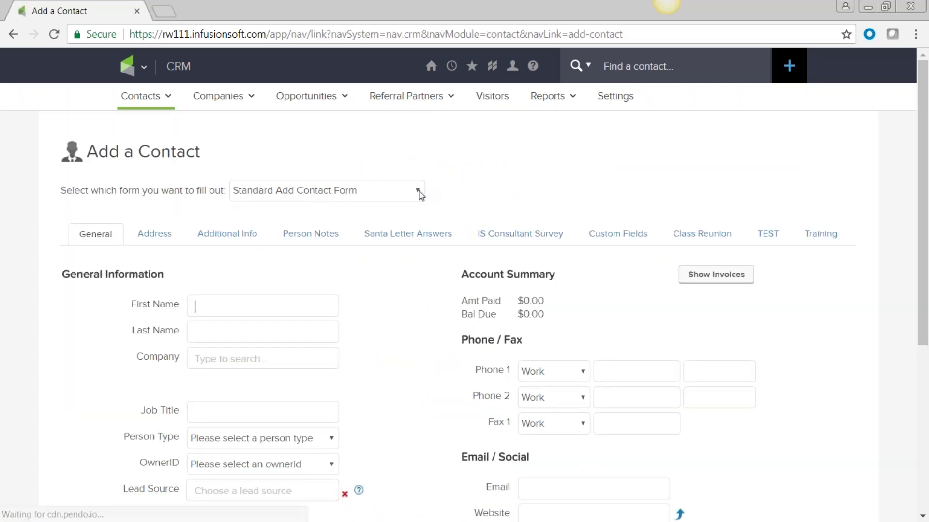
scroll(385, 350, "down", 2)
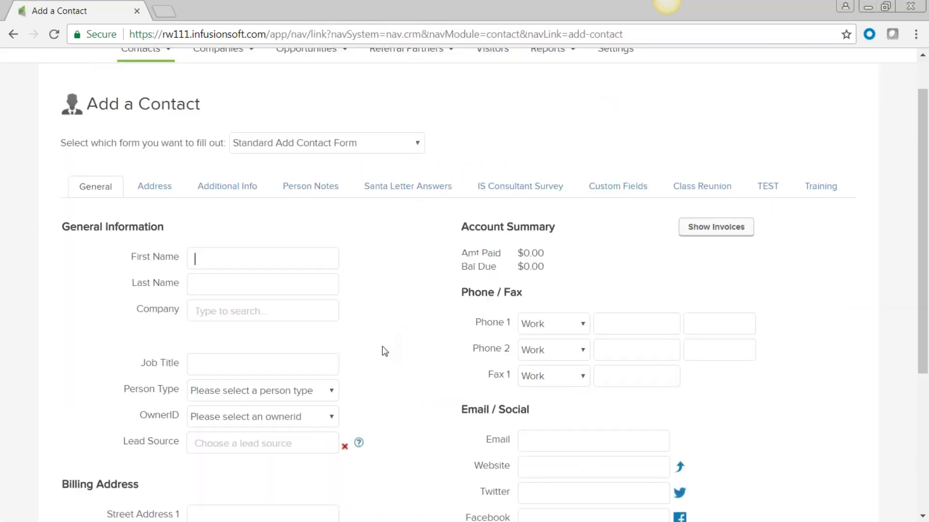
scroll(385, 351, "down", 1)
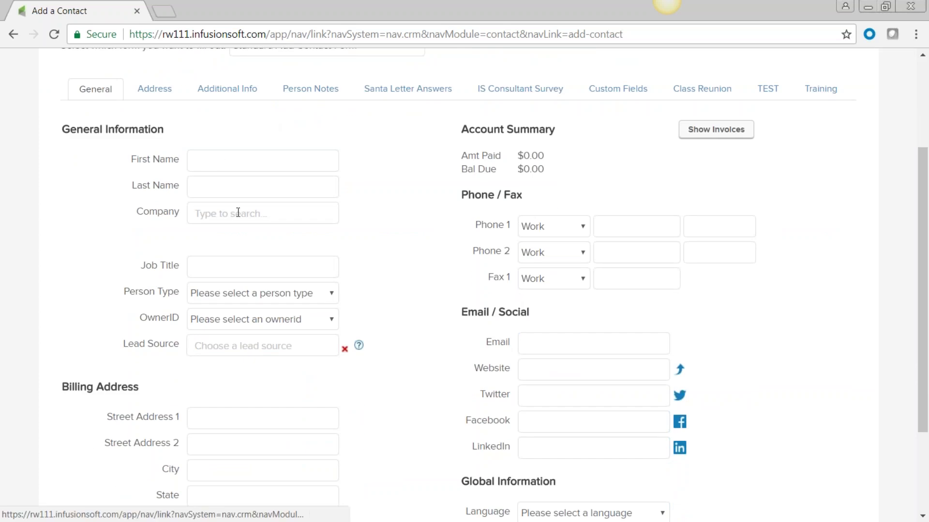
scroll(233, 265, "down", 1)
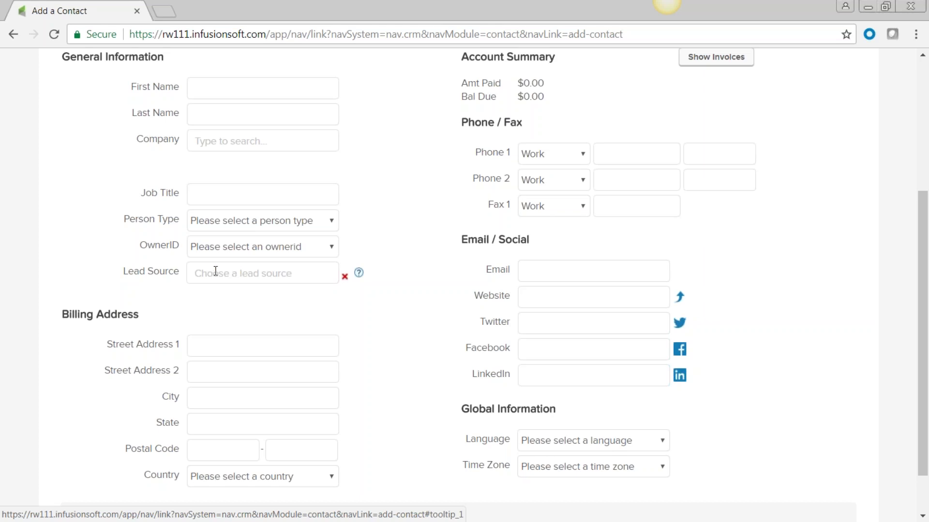
left_click_drag(182, 274, 126, 274)
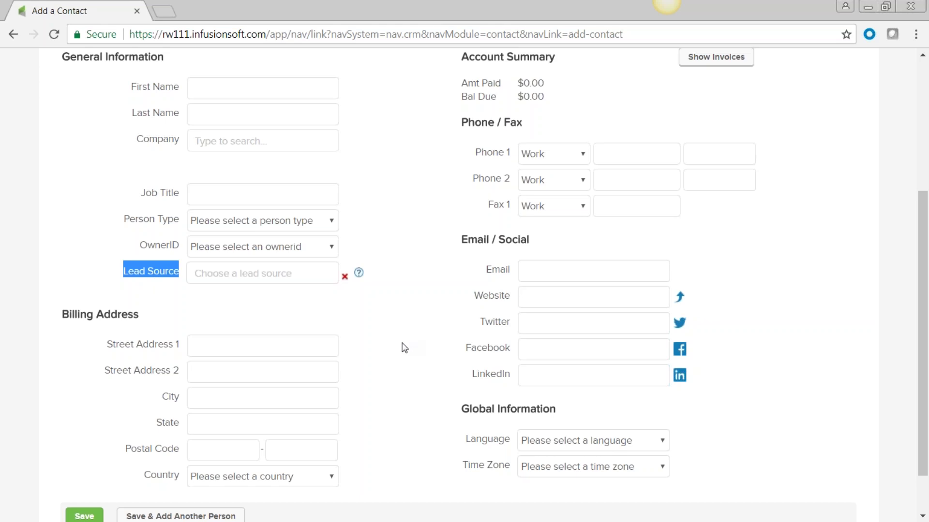
scroll(401, 346, "down", 2)
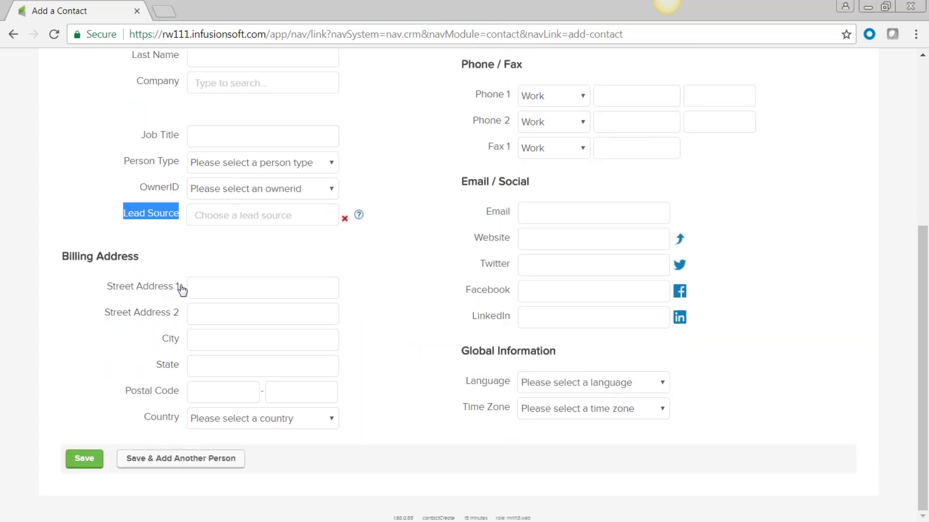
scroll(438, 319, "up", 1)
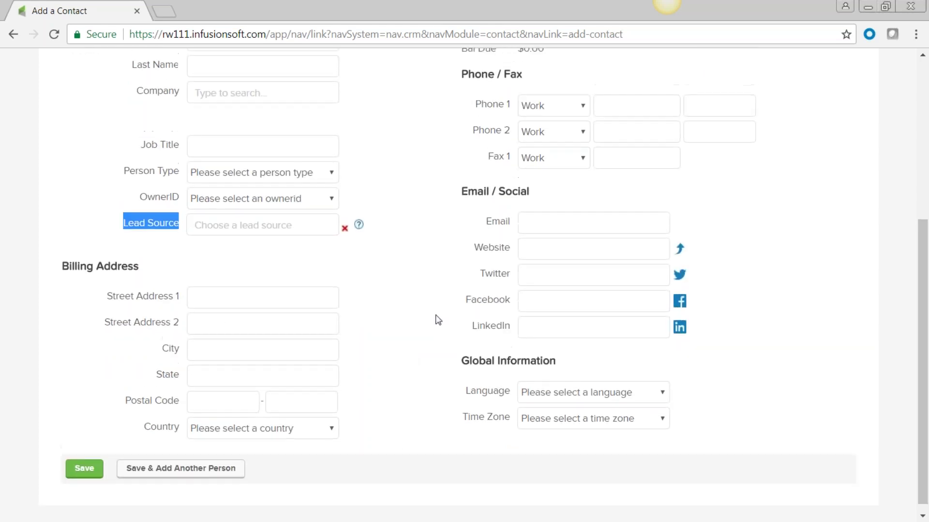
scroll(437, 319, "up", 3)
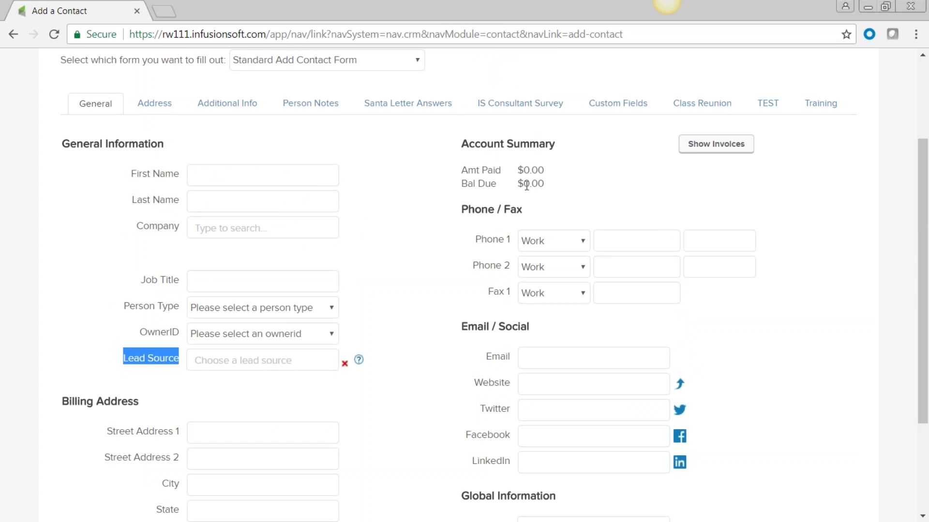
scroll(608, 274, "down", 2)
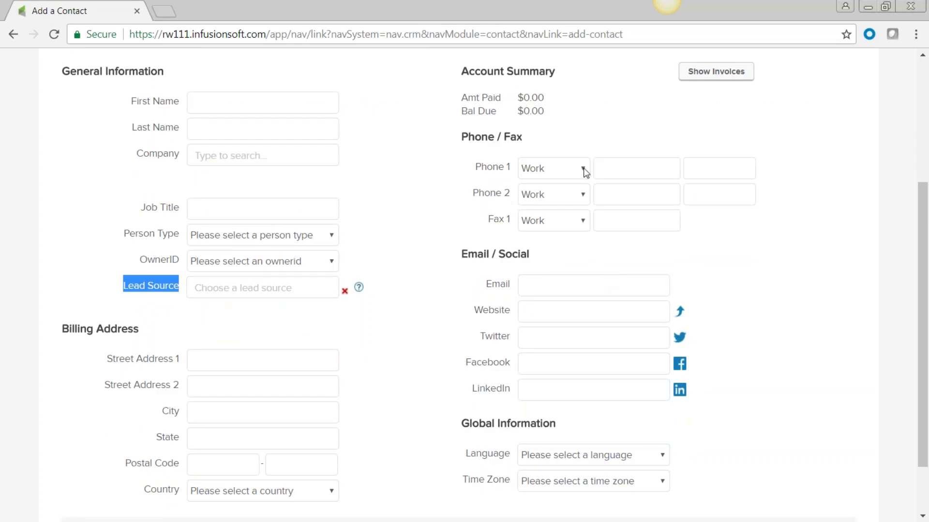
scroll(557, 233, "down", 2)
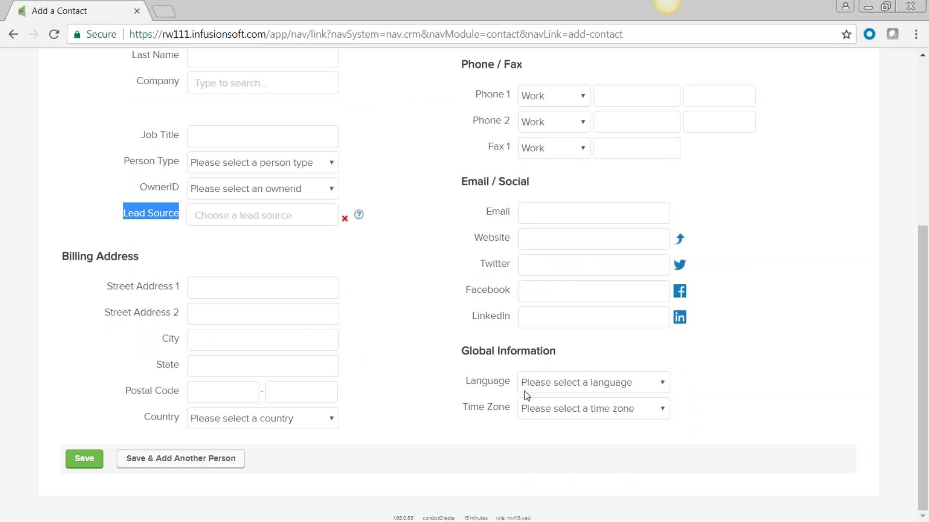
Step: Set Language to English (United States) and Time Zone to (GMT -11:00) Pago Pago; the unnamed save is refused
left_click(659, 390)
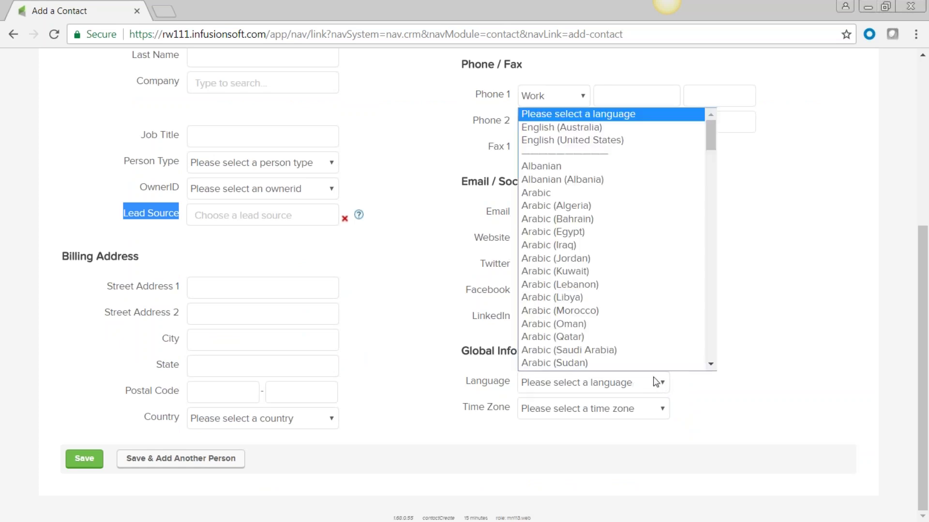
left_click(590, 141)
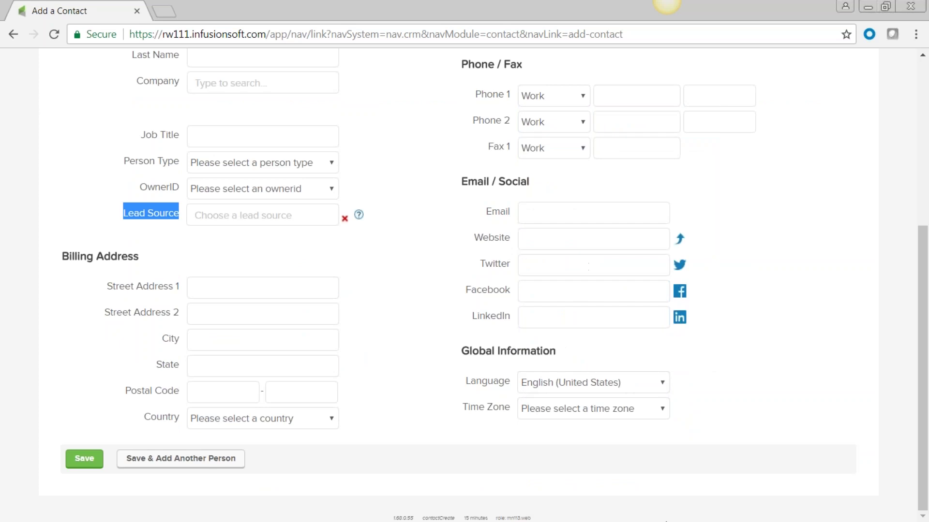
left_click(664, 408)
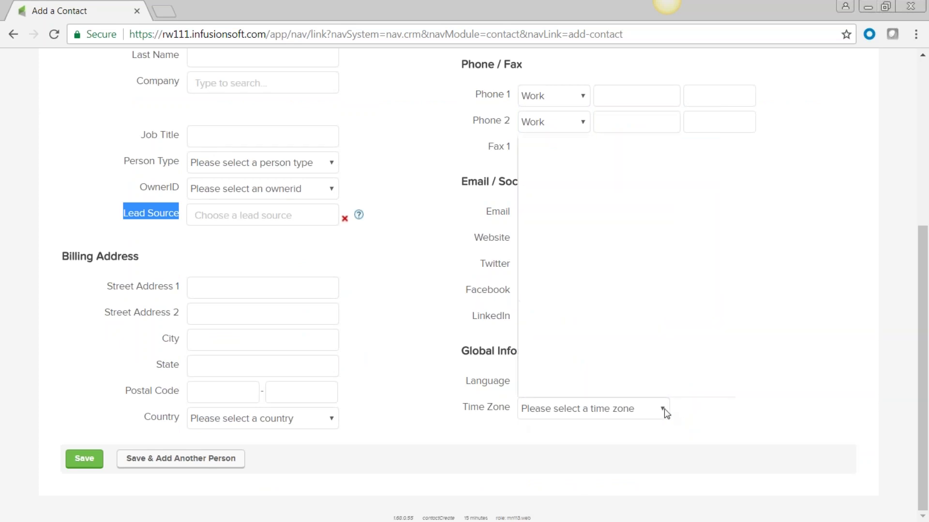
left_click(626, 154)
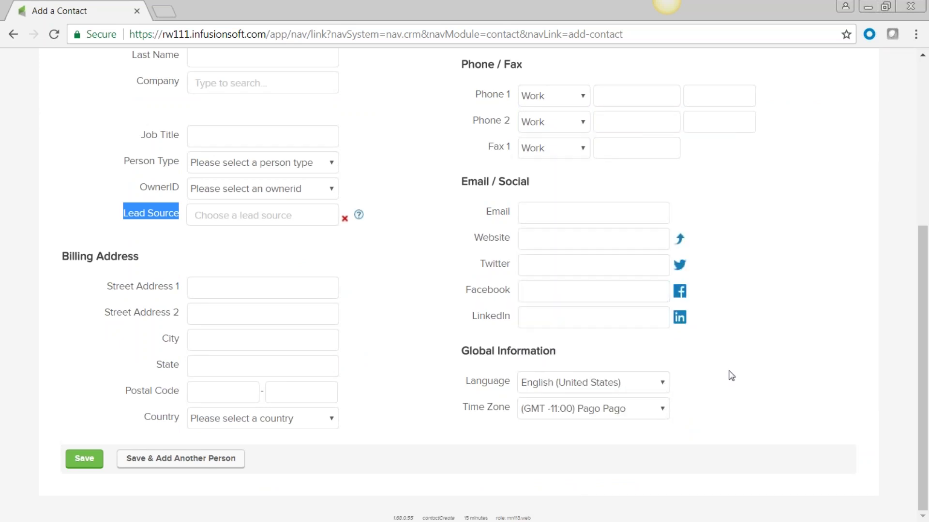
left_click(407, 290)
scroll(406, 291, "up", 6)
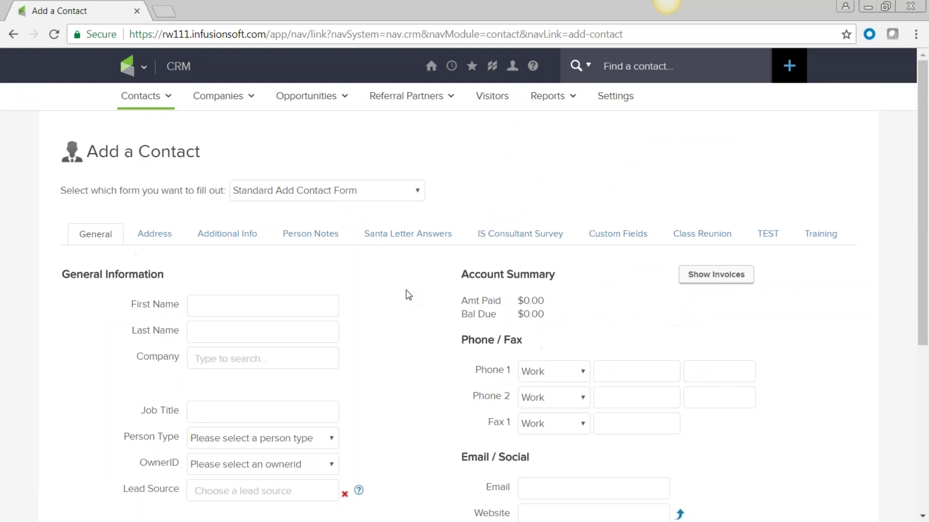
scroll(406, 294, "down", 6)
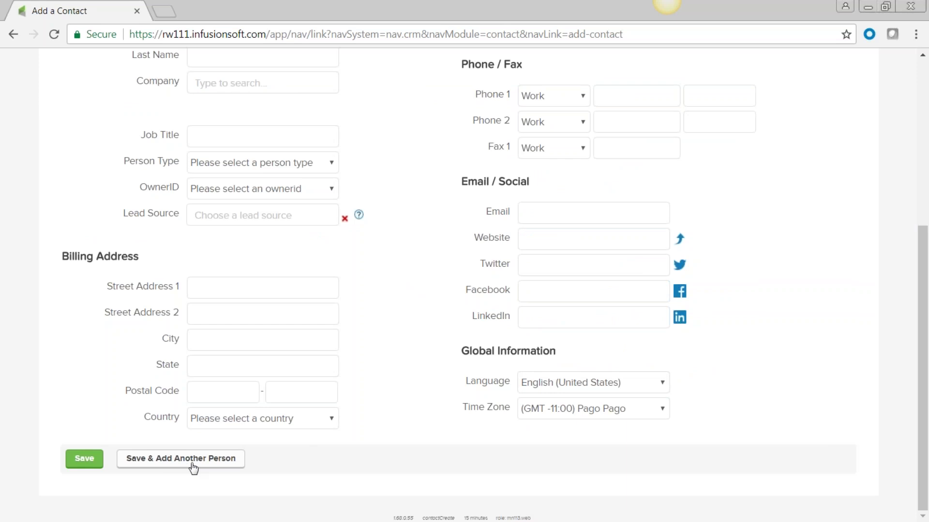
left_click(84, 459)
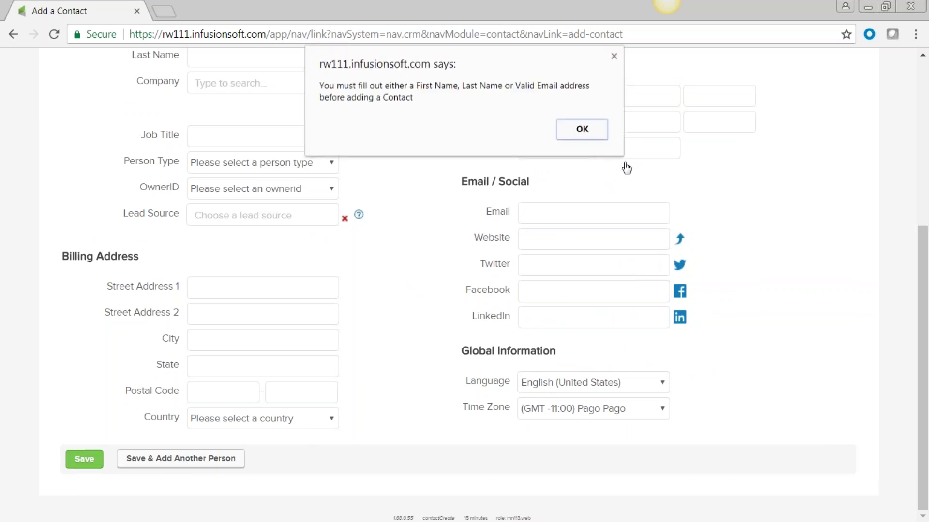
key("Return")
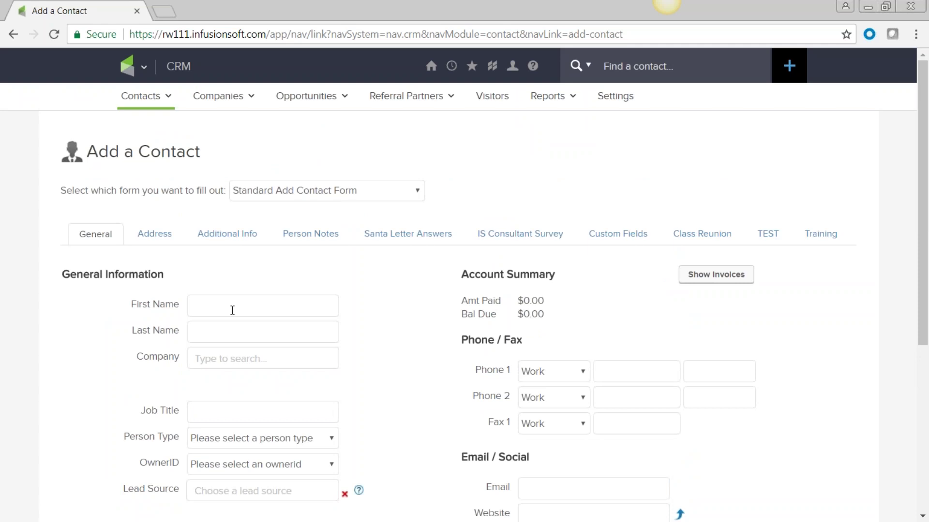
Step: Enter the contact's first name and email, tick 'I have Permission', and save the record
type("Mike")
scroll(373, 276, "down", 3)
left_click(586, 343)
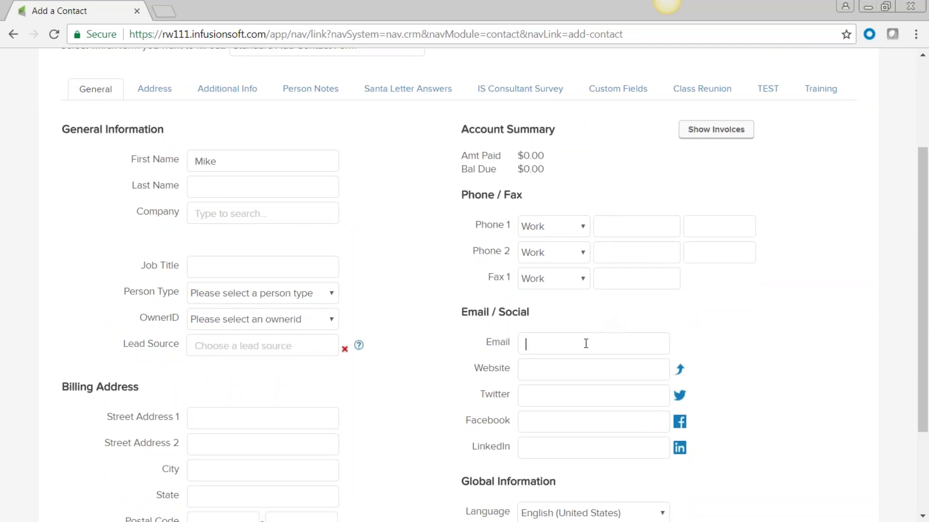
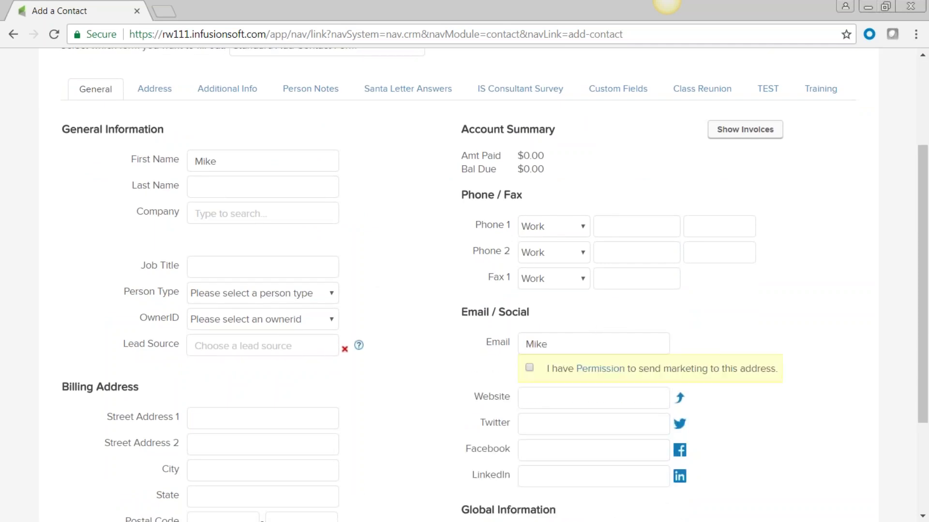
scroll(417, 274, "down", 3)
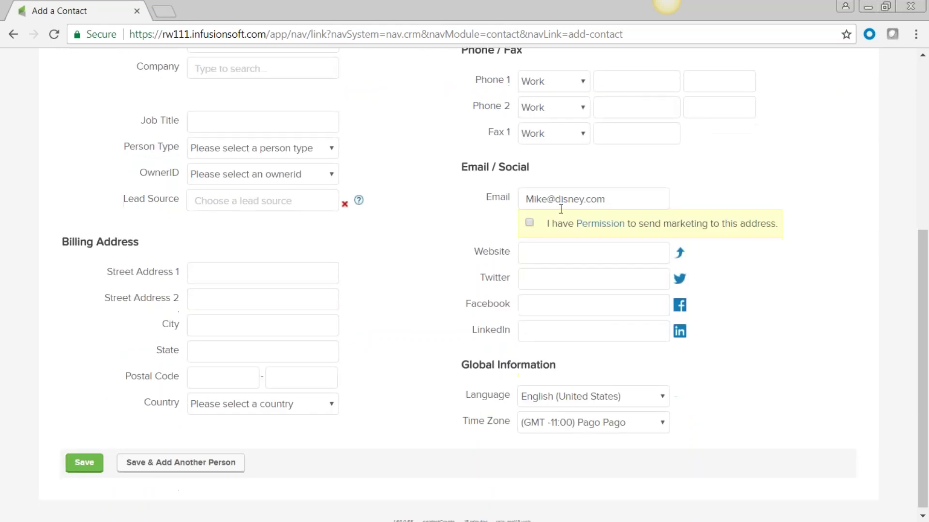
left_click(530, 223)
left_click(83, 463)
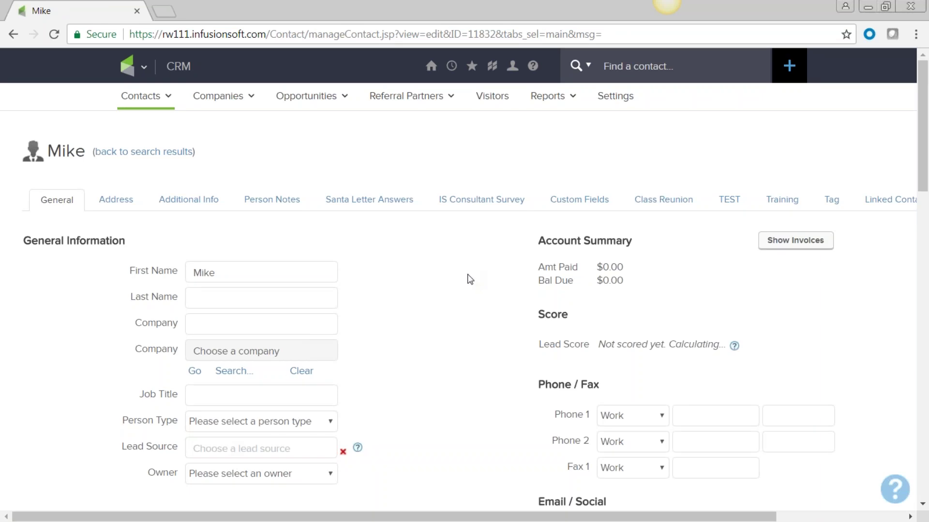
Step: Go back to CRM > Contacts through the navigation menu and choose Add a Contact
scroll(457, 395, "down", 3)
scroll(459, 395, "up", 3)
scroll(549, 349, "down", 4)
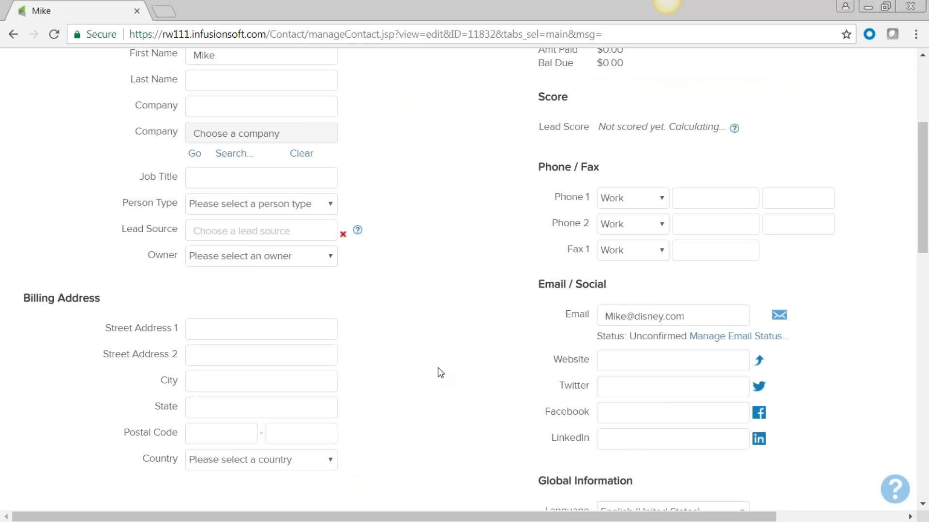
scroll(438, 373, "down", 3)
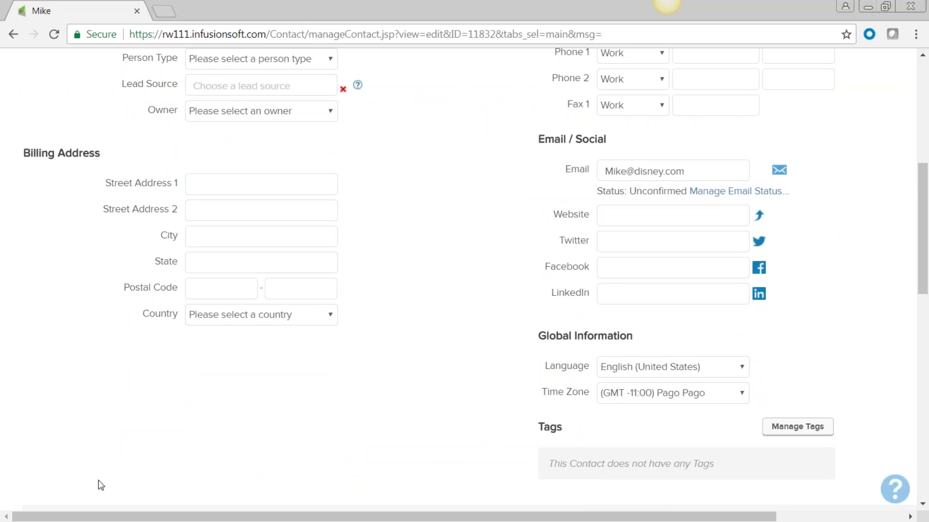
scroll(432, 281, "up", 1)
scroll(431, 270, "up", 7)
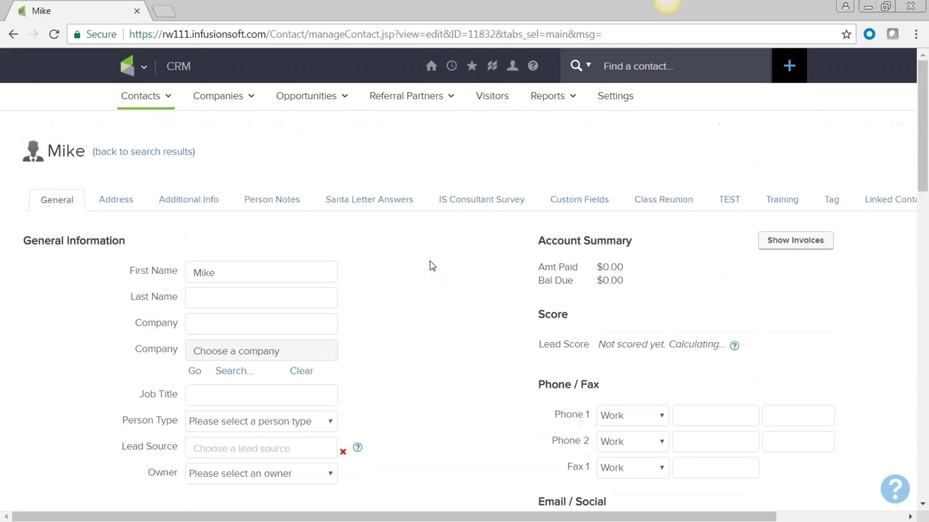
left_click(143, 73)
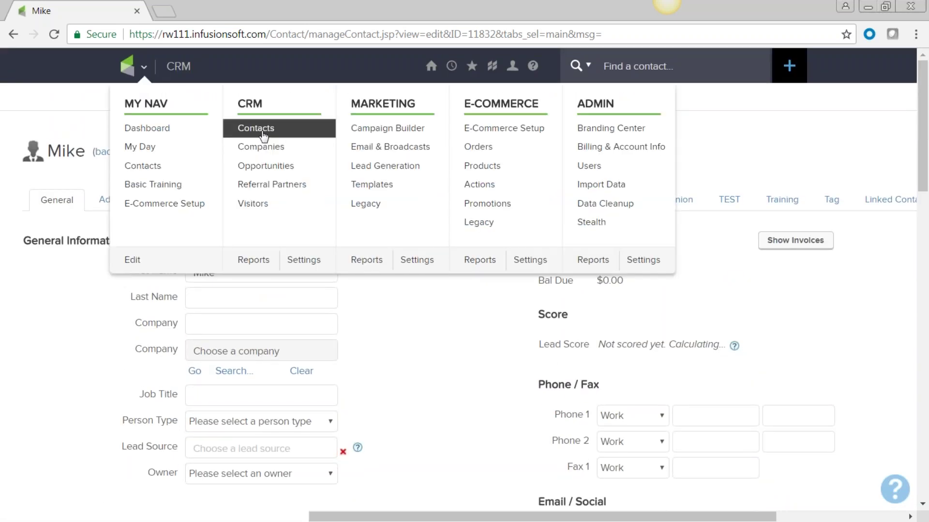
left_click(251, 128)
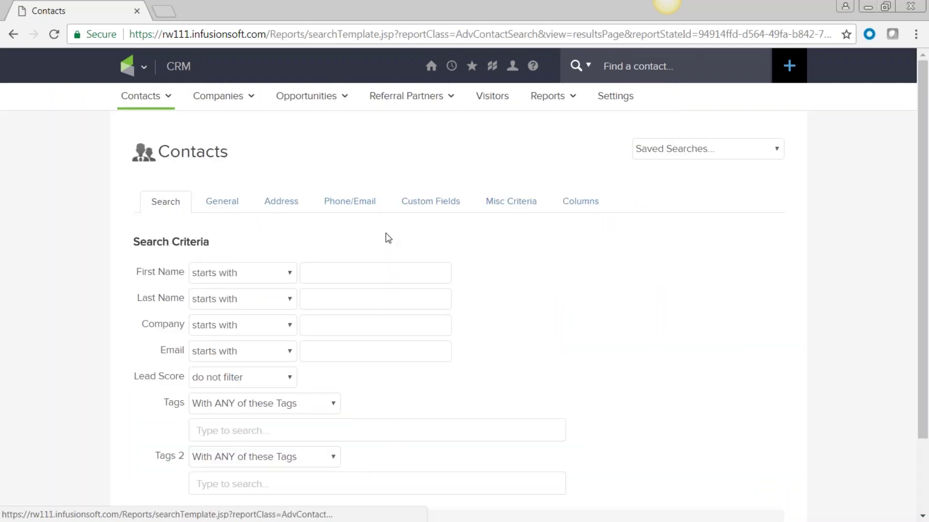
mouse_move(141, 97)
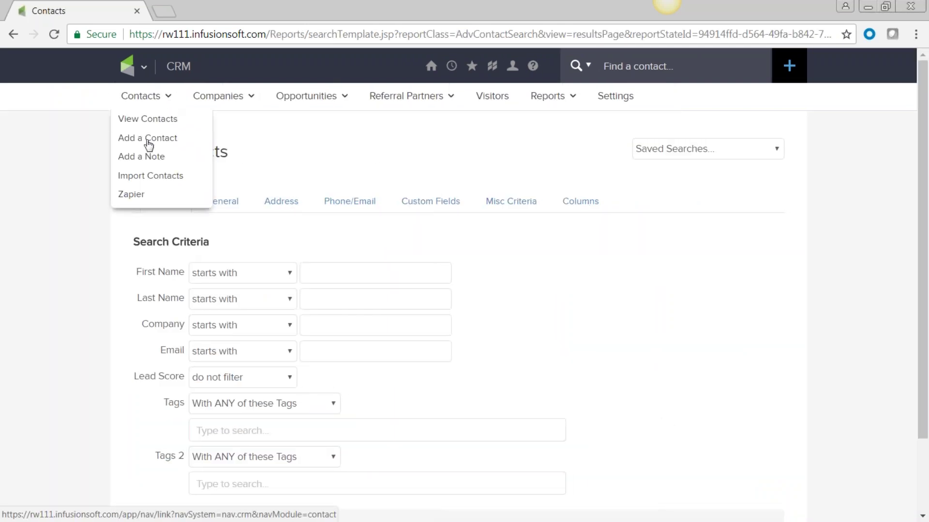
left_click(148, 141)
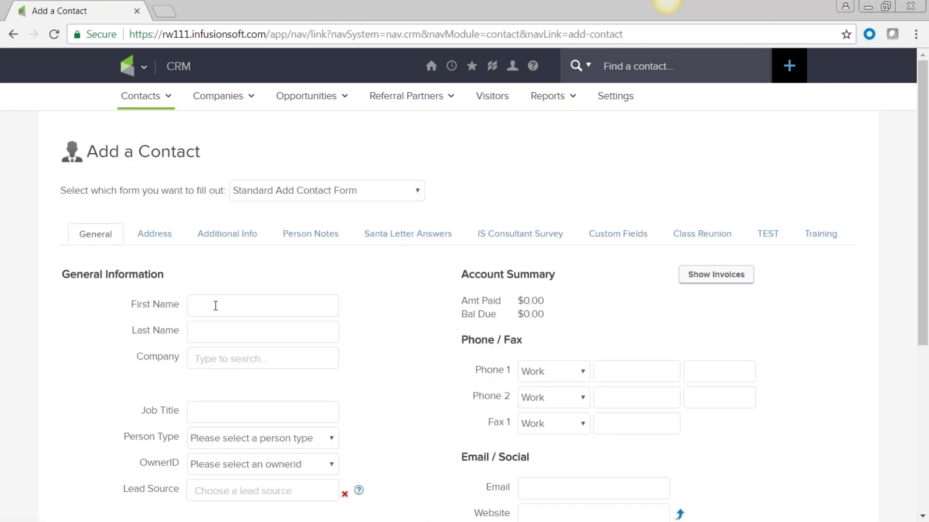
Step: Enter the contact's first name, last initial and email, add Lead Source 'Training Class', and save
type("Jeff")
left_click(213, 333)
type("L")
scroll(817, 341, "down", 3)
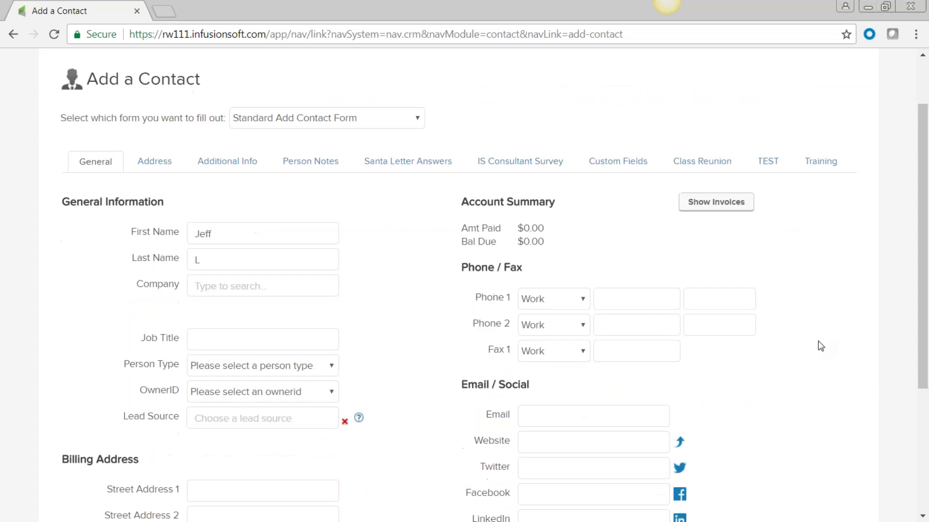
left_click(552, 342)
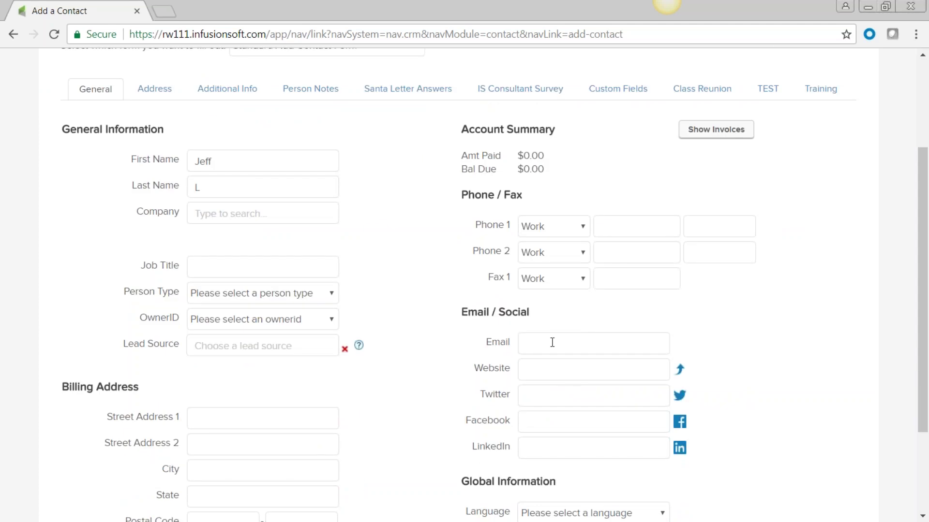
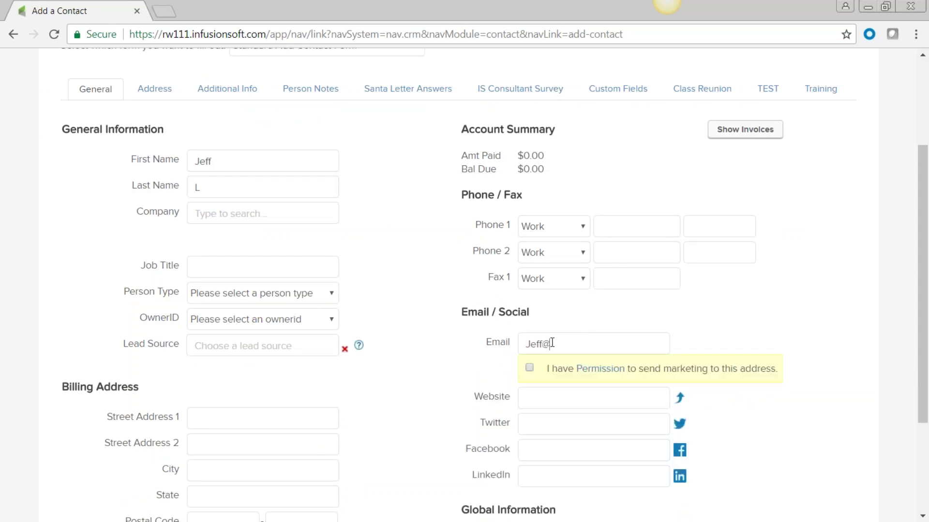
scroll(810, 311, "down", 3)
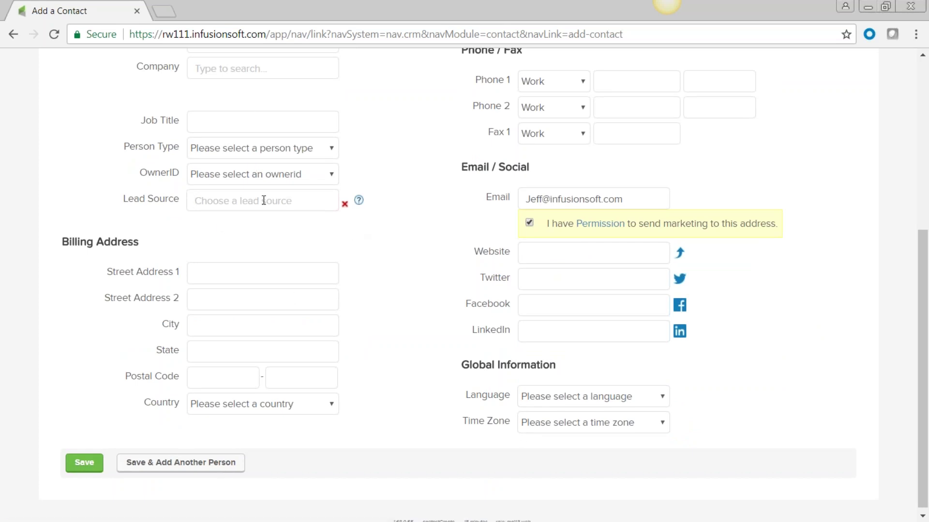
type("Training Class")
left_click(86, 464)
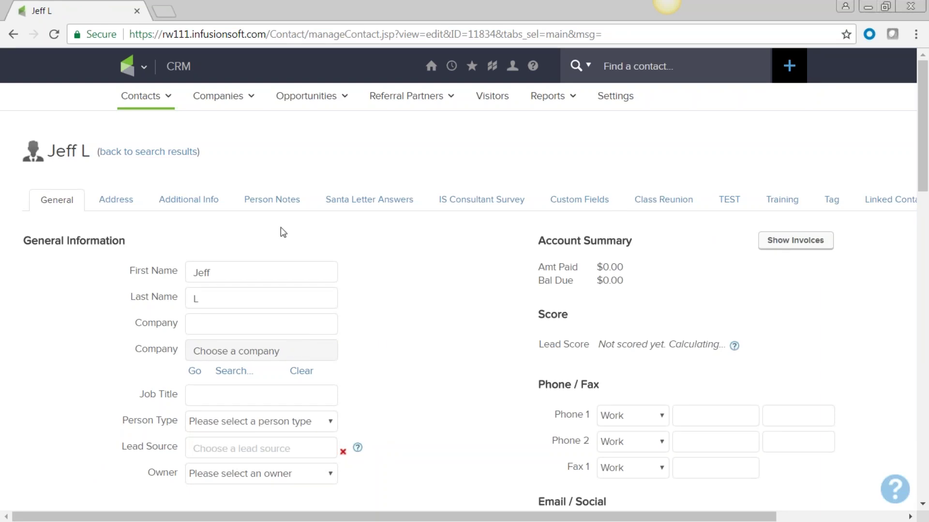
scroll(522, 332, "down", 1)
scroll(522, 332, "down", 3)
scroll(523, 331, "down", 3)
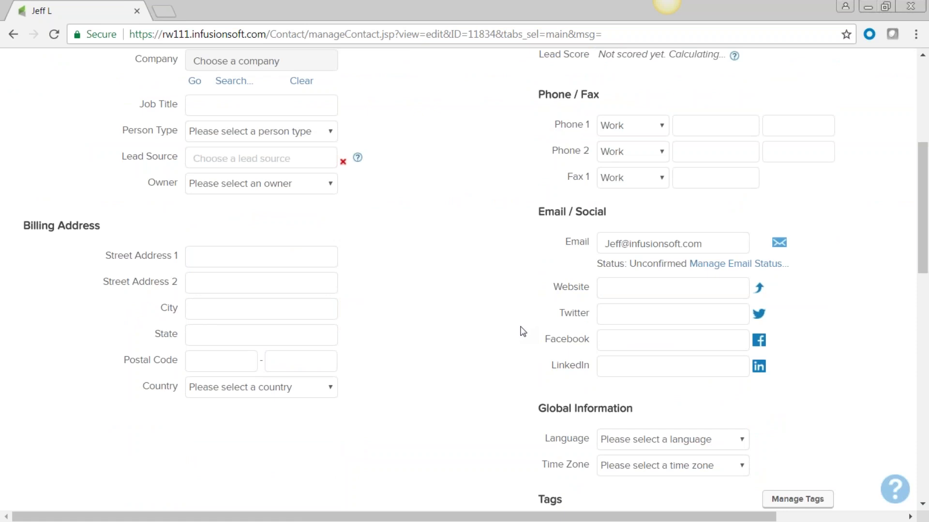
scroll(513, 345, "down", 3)
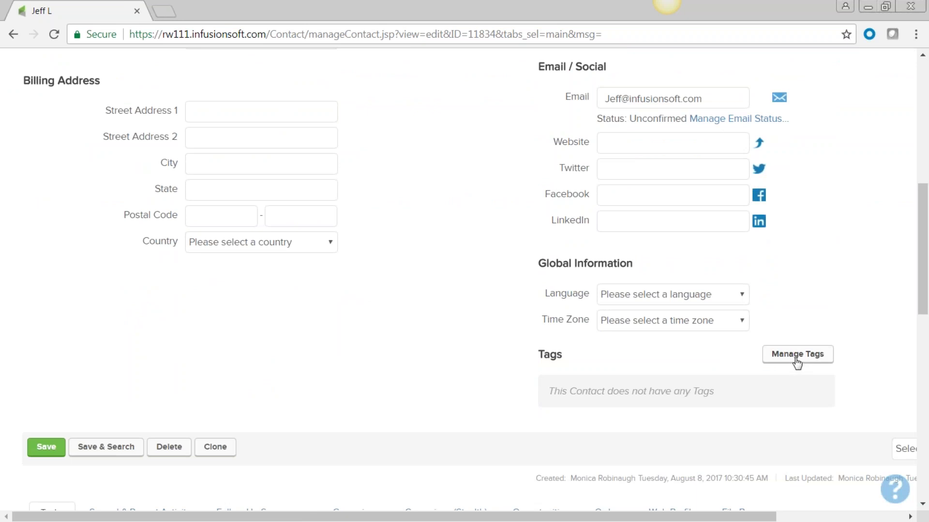
Step: Open the contact's tag management page and scroll through the available tag categories
left_click(793, 356)
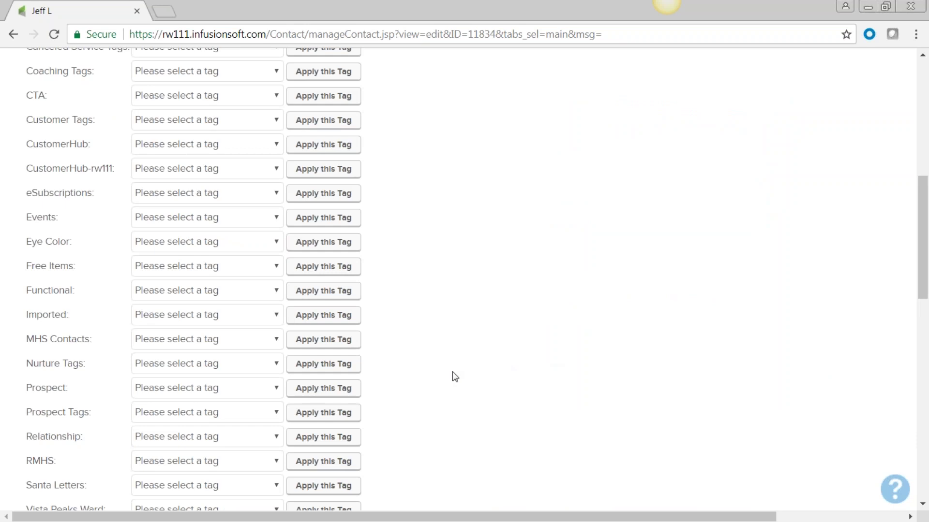
scroll(452, 374, "up", 4)
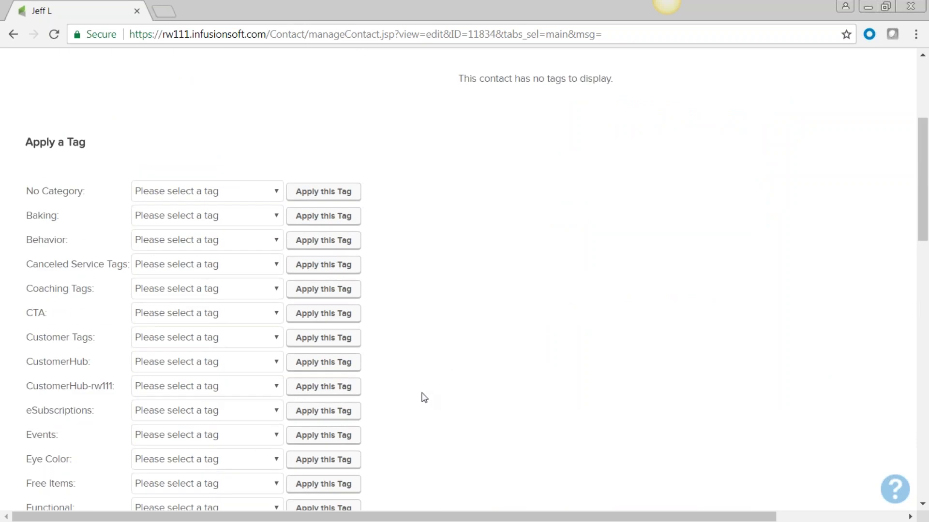
scroll(424, 398, "down", 9)
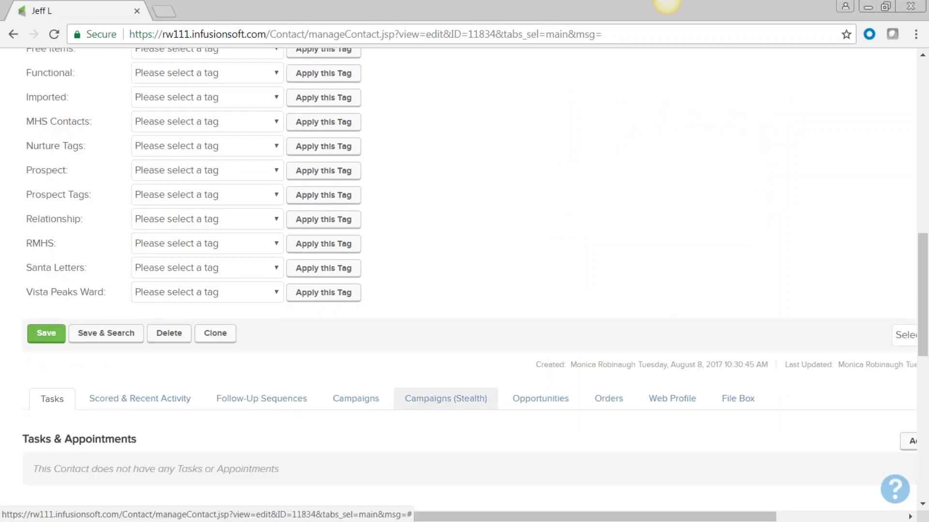
scroll(446, 398, "up", 10)
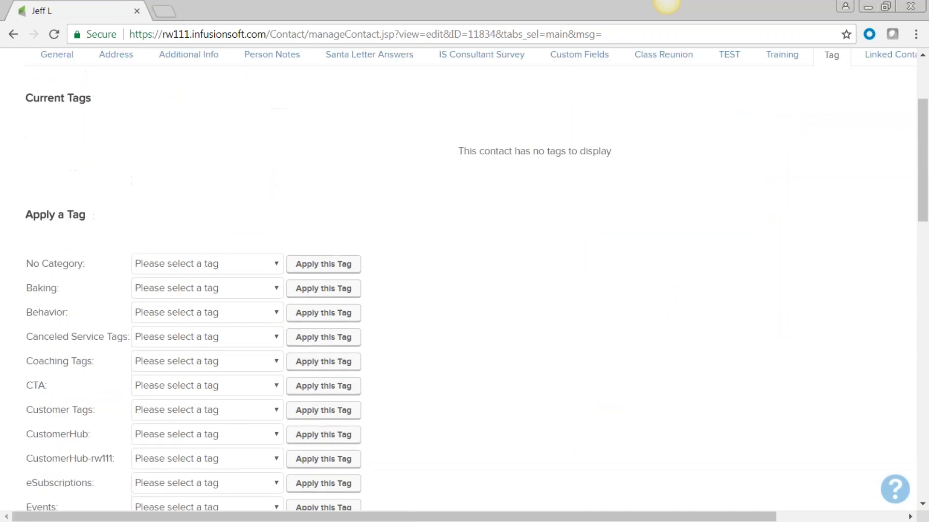
scroll(382, 397, "down", 3)
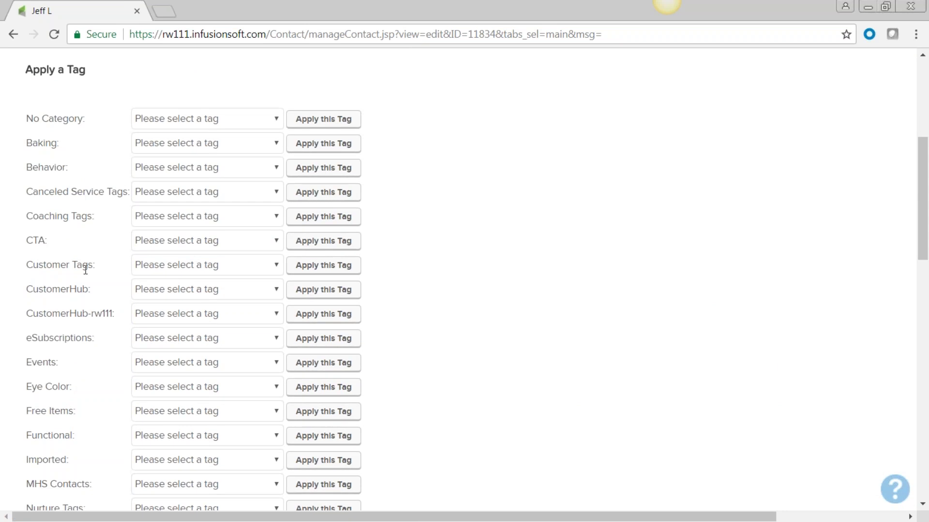
left_click_drag(35, 265, 27, 265)
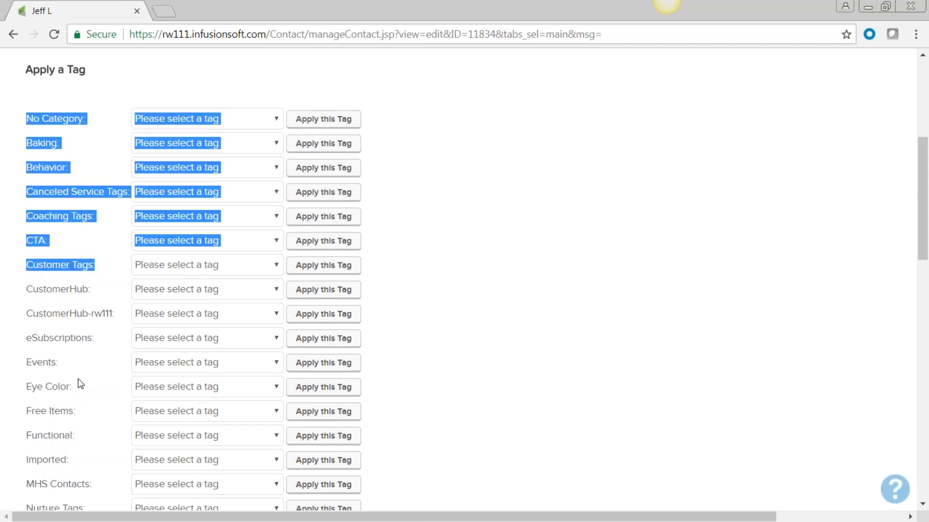
scroll(77, 384, "down", 5)
Step: Highlight the Prospect Tags and MHS Contacts category names in the Apply a Tag list
left_click_drag(93, 340, 25, 344)
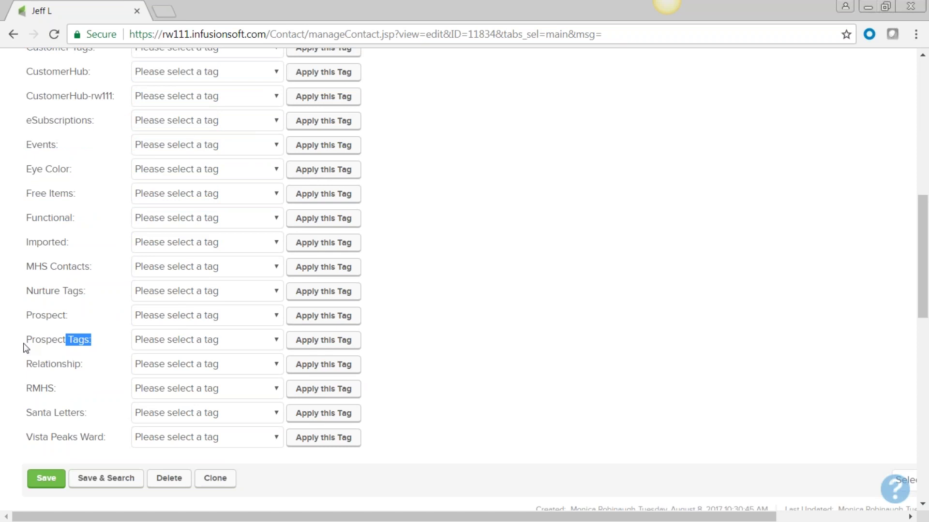
left_click(404, 356)
scroll(403, 356, "up", 2)
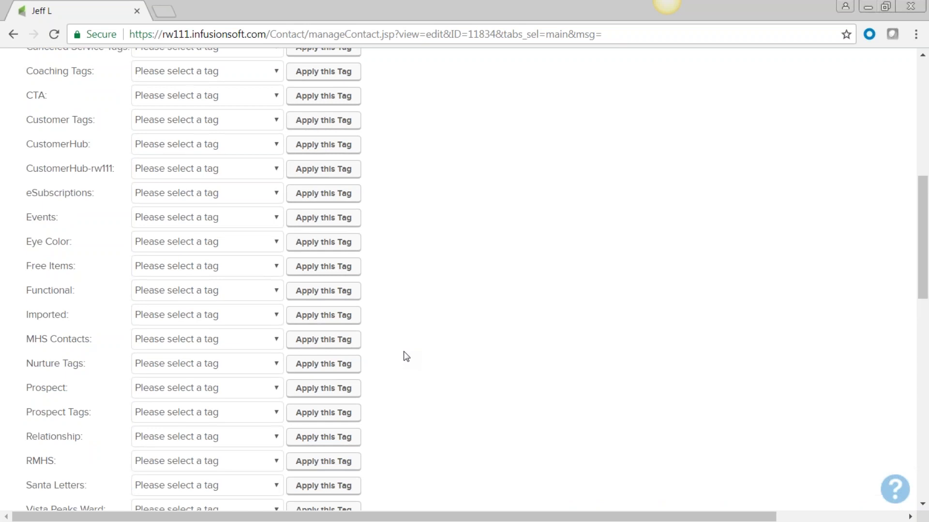
left_click_drag(51, 339, 25, 338)
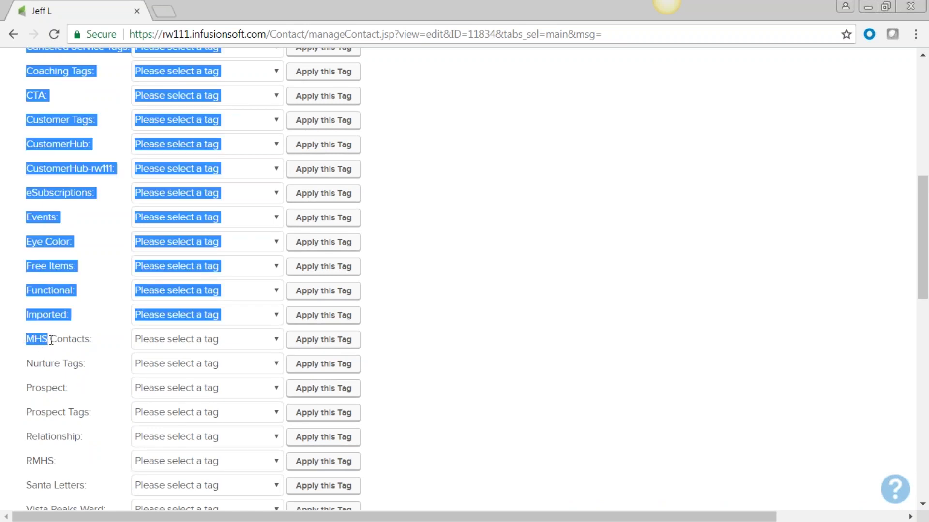
left_click(93, 342)
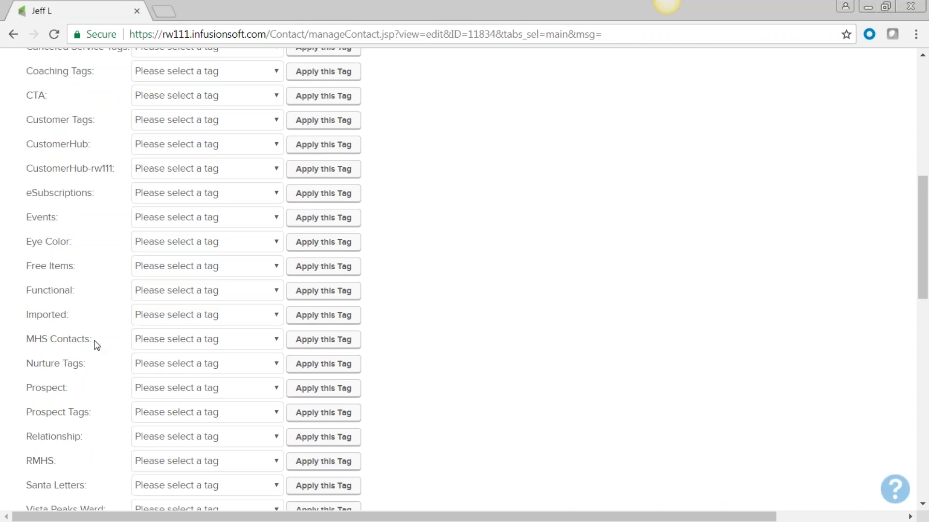
Step: Apply the MHS Survey Completed tag from the MHS Contacts category
left_click(279, 341)
left_click_drag(340, 198, 341, 277)
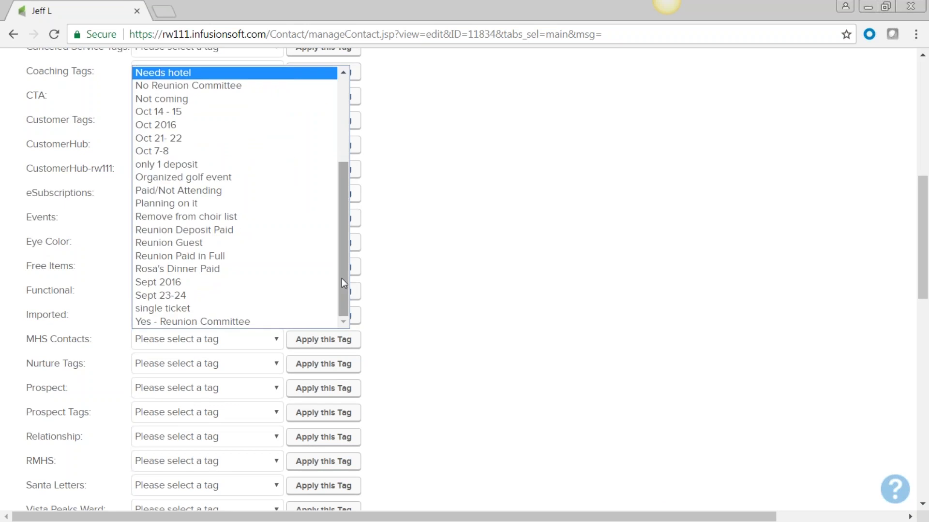
scroll(239, 260, "up", 4)
scroll(238, 263, "down", 4)
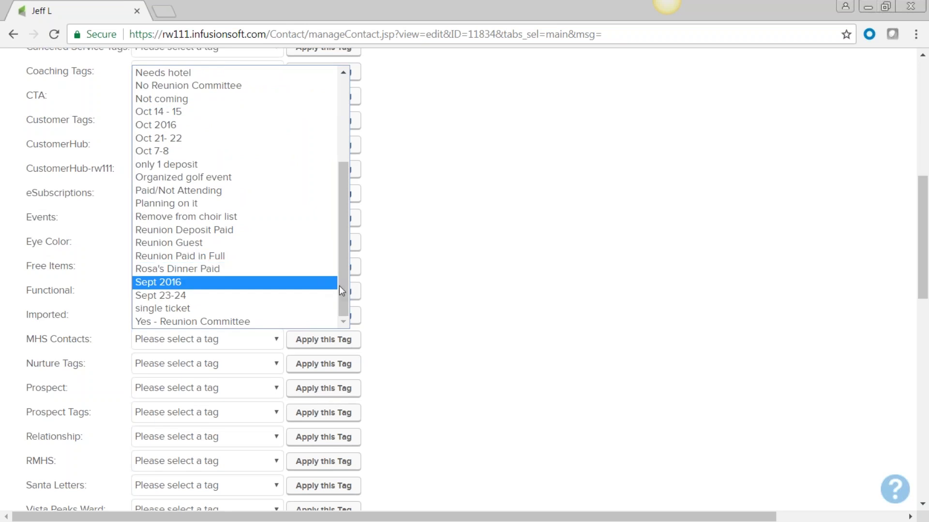
left_click_drag(345, 286, 363, 301)
left_click_drag(344, 300, 338, 203)
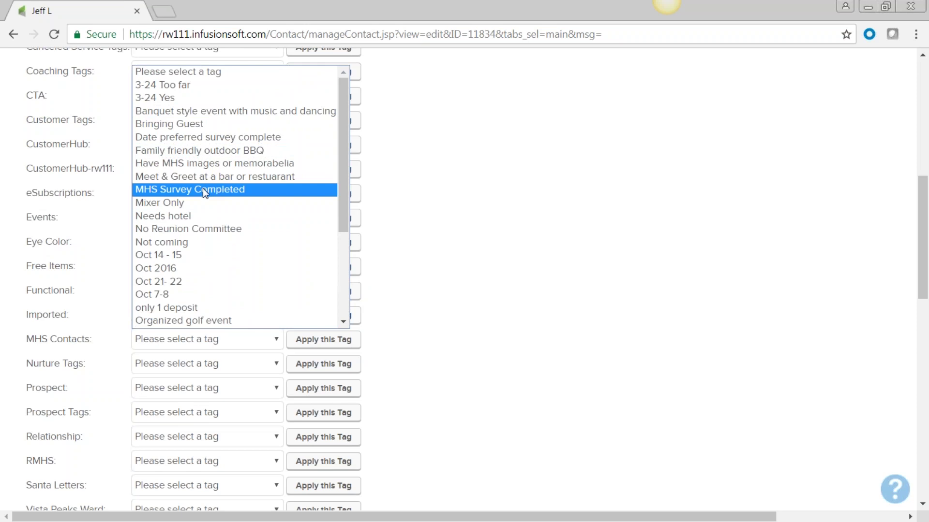
left_click(217, 189)
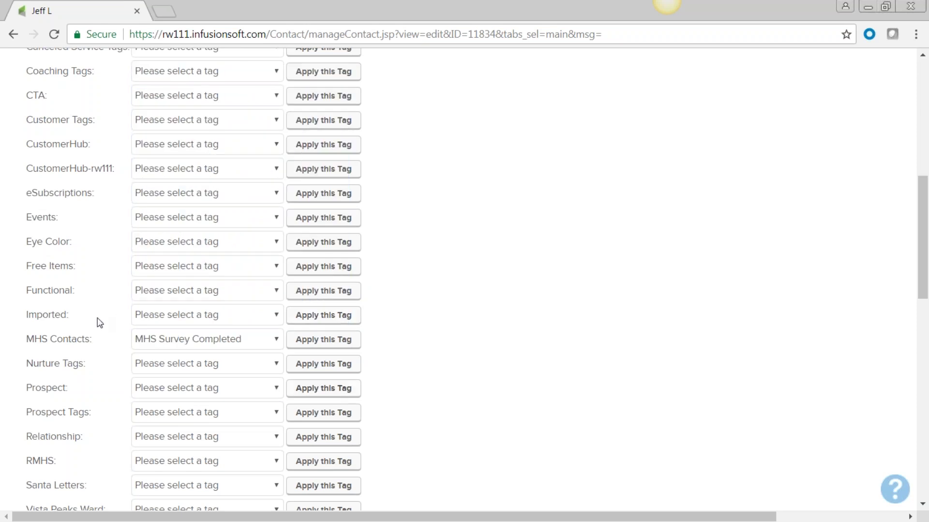
left_click(325, 344)
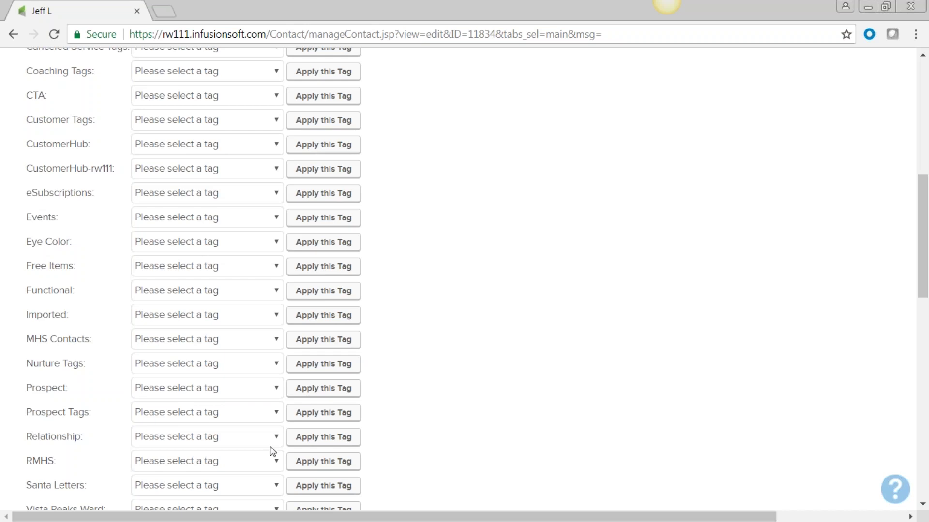
Step: Apply Health & Wellness Fair March from Events and Awesome cookie maker from Baking
left_click(276, 220)
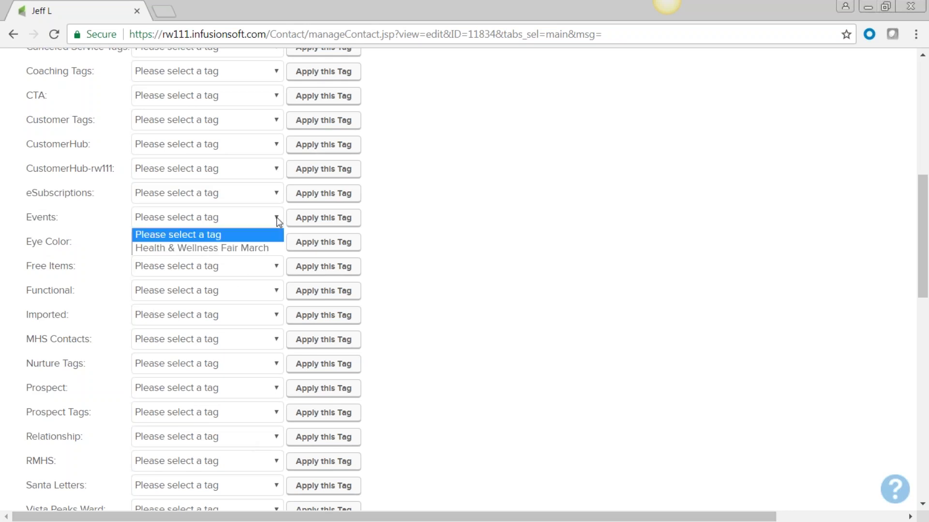
left_click(261, 249)
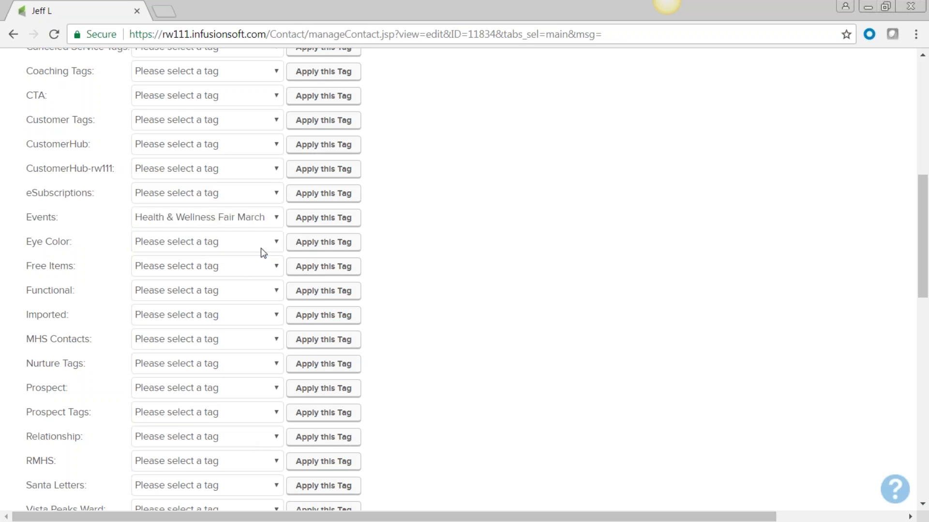
left_click(332, 218)
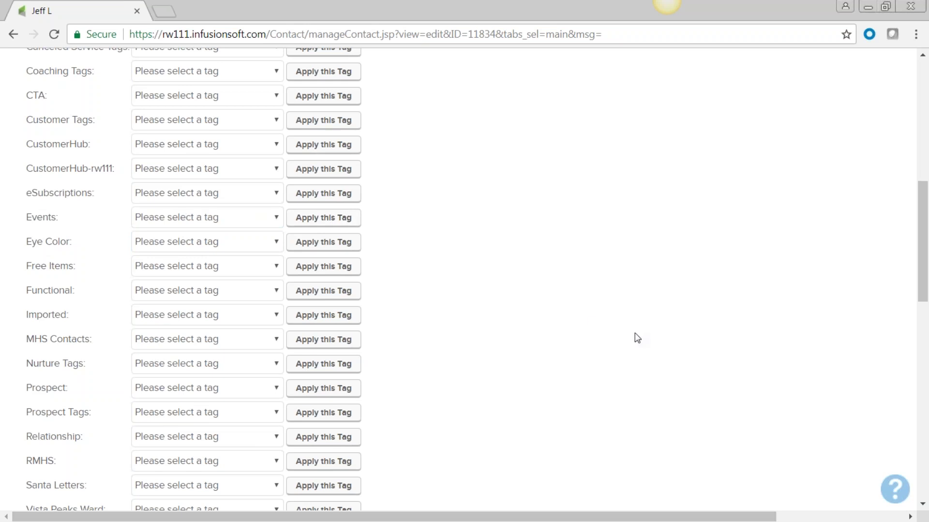
scroll(292, 303, "up", 1)
scroll(292, 304, "up", 1)
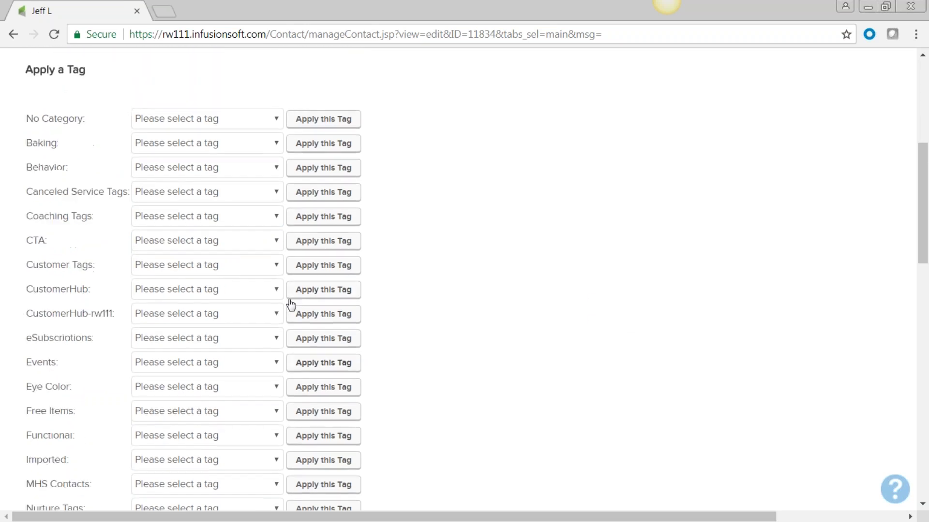
left_click(277, 144)
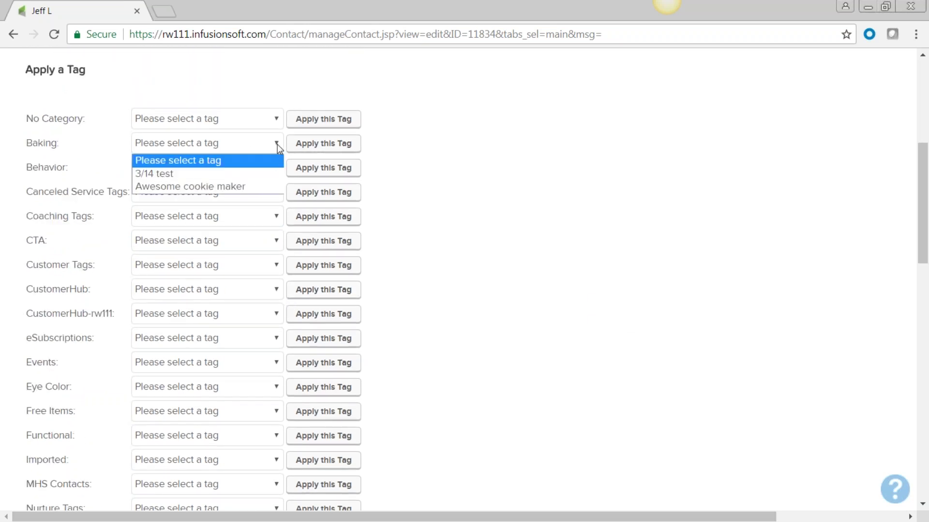
left_click(267, 187)
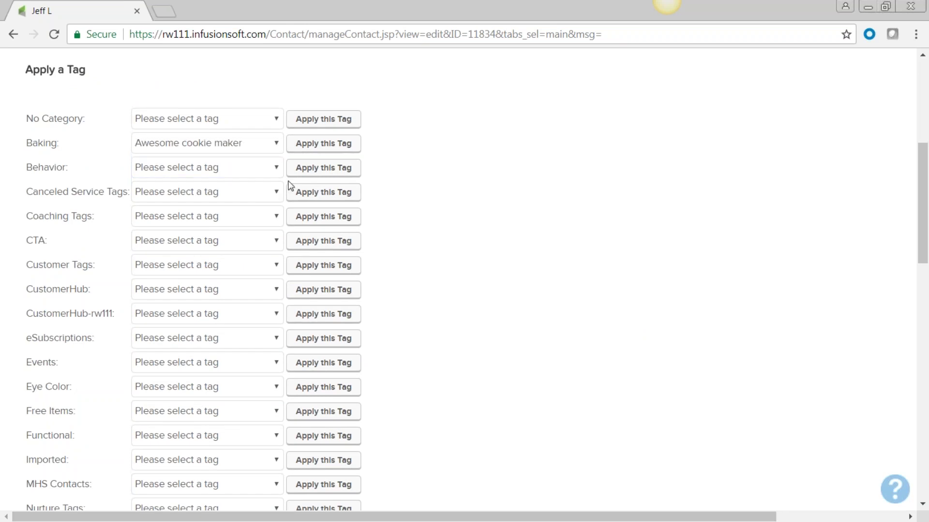
left_click(325, 145)
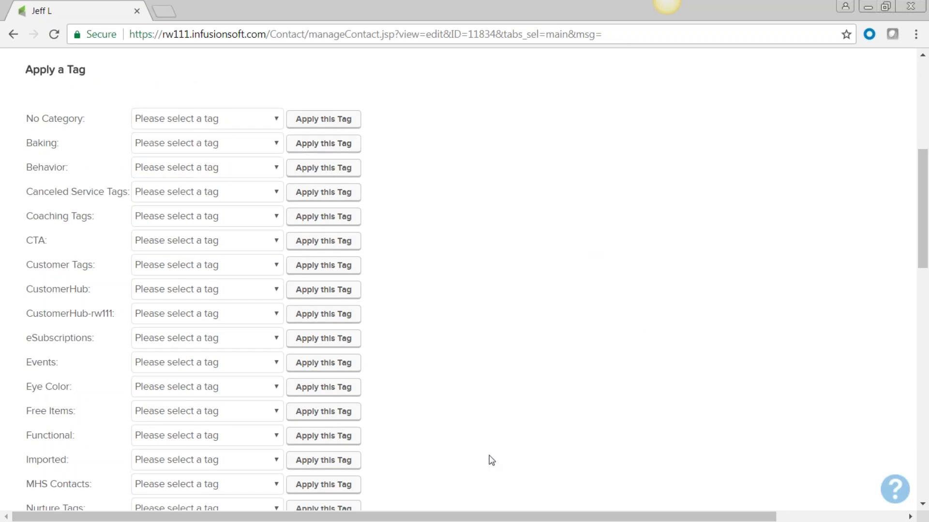
scroll(473, 477, "down", 9)
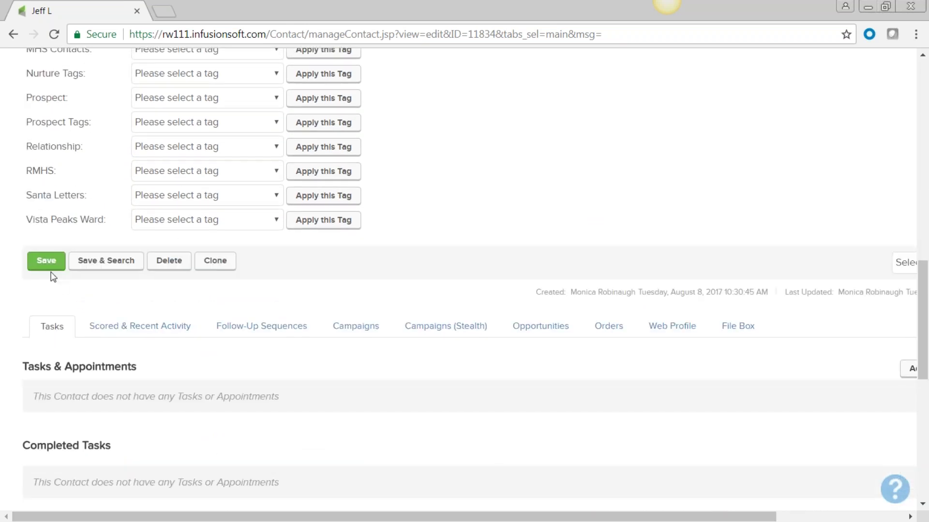
left_click(46, 263)
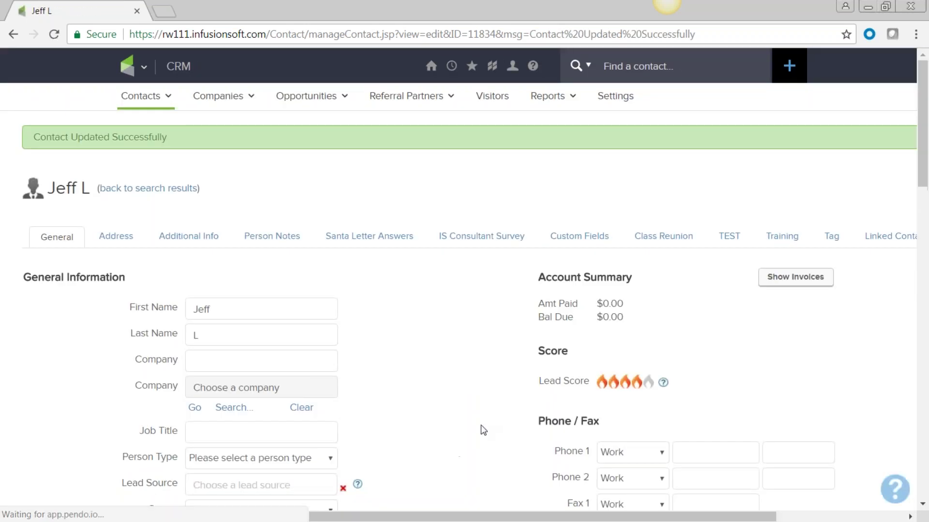
scroll(450, 398, "down", 7)
scroll(452, 393, "down", 5)
scroll(344, 304, "up", 1)
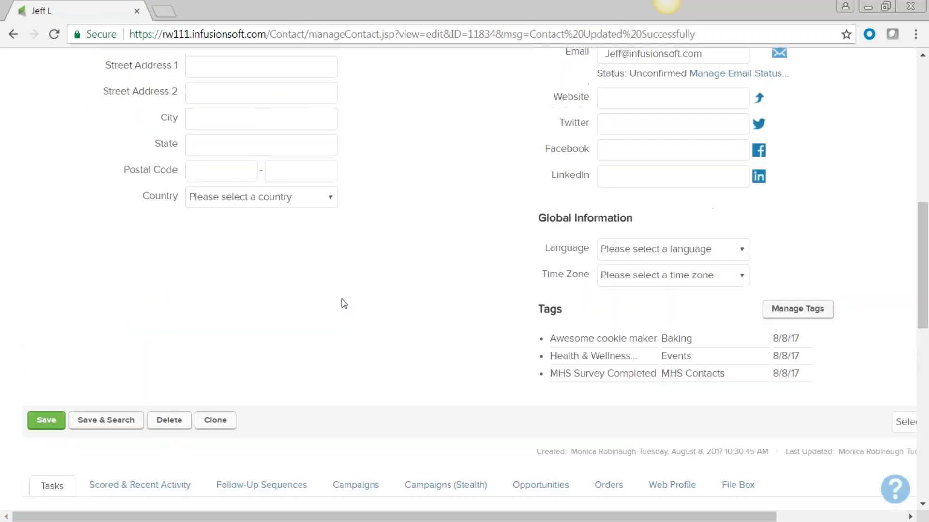
scroll(344, 304, "up", 6)
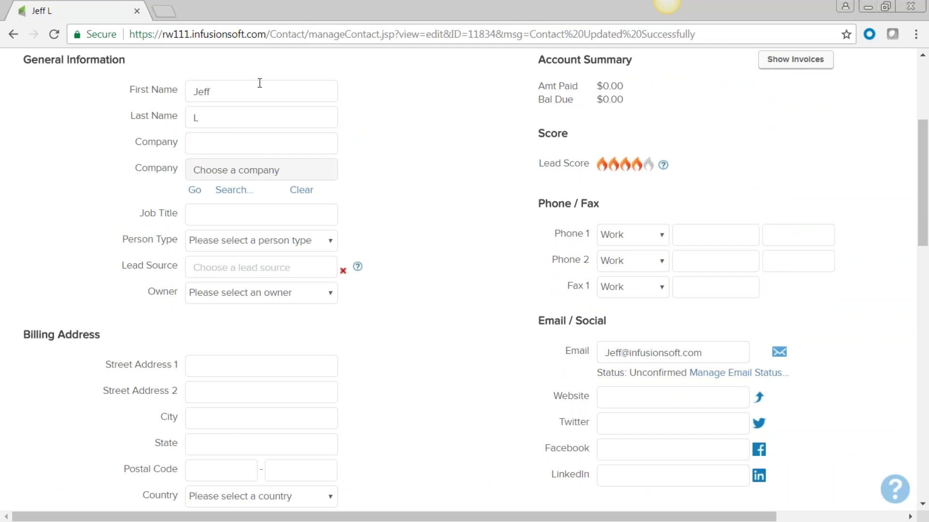
scroll(469, 314, "down", 4)
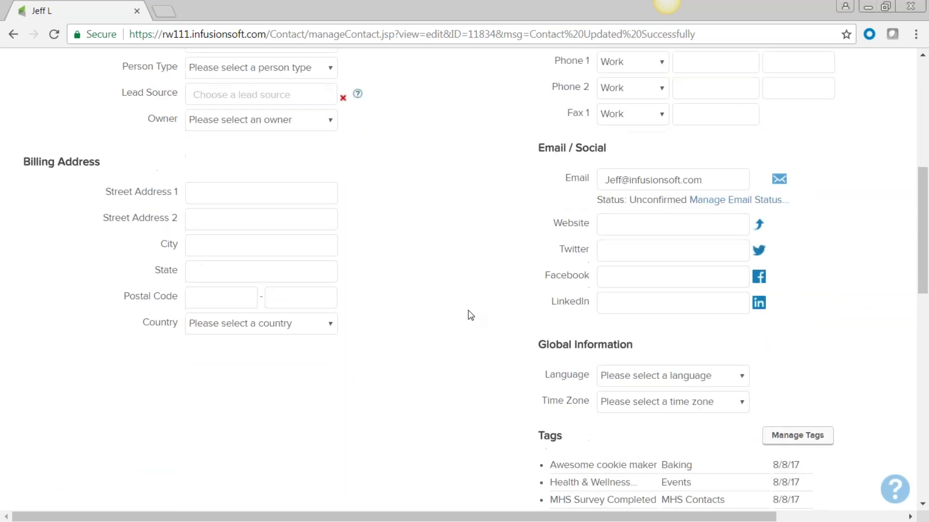
scroll(468, 315, "down", 3)
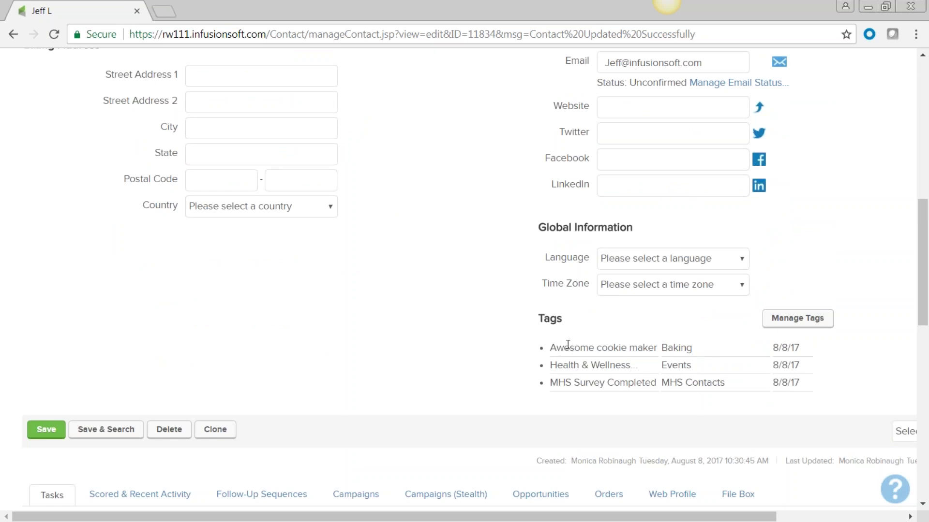
left_click_drag(693, 349, 665, 351)
left_click_drag(696, 367, 662, 365)
left_click_drag(725, 383, 661, 393)
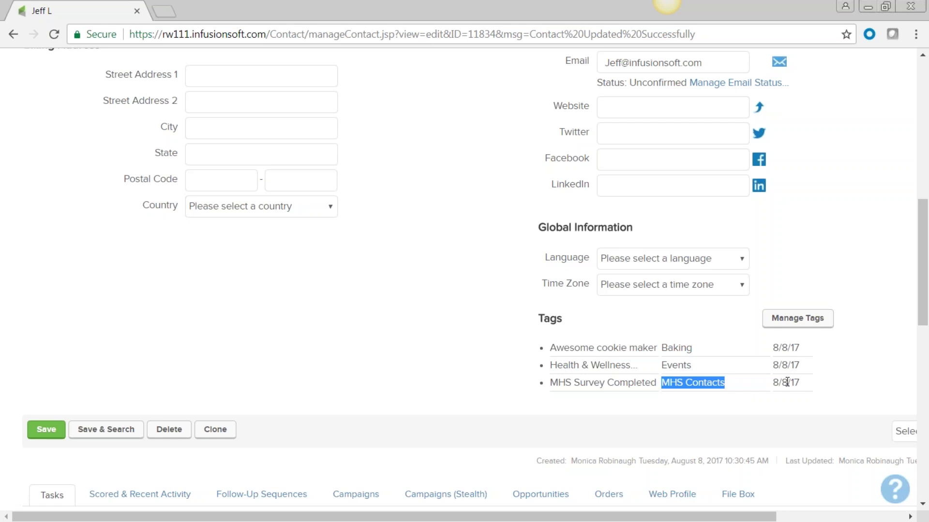
left_click(429, 354)
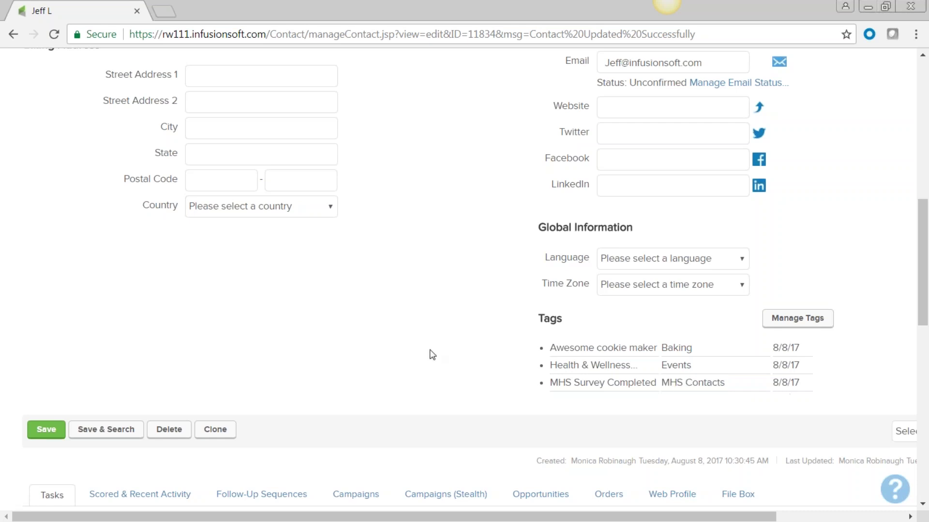
scroll(432, 355, "up", 7)
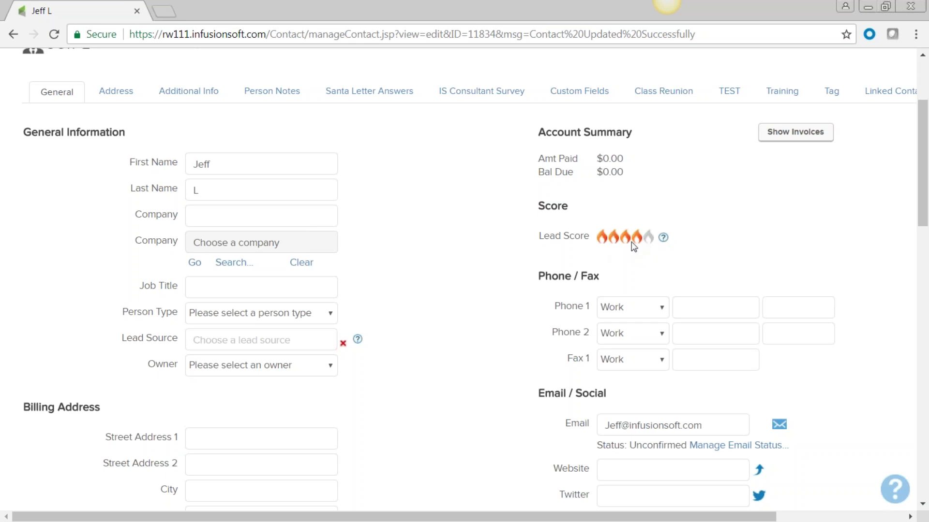
Step: Switch the contact record from Address to Additional Info, showing Assistant Name, Birthday and Referral Code
scroll(425, 413, "up", 3)
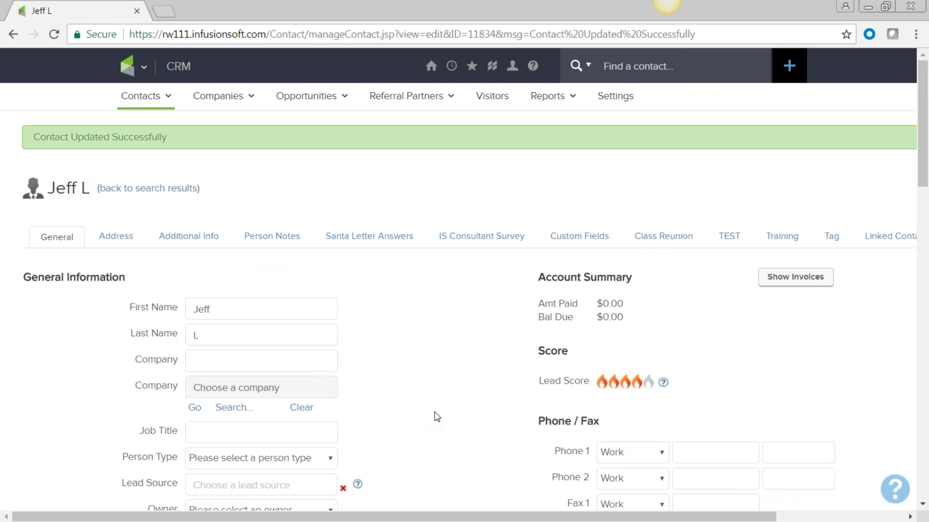
scroll(435, 412, "down", 3)
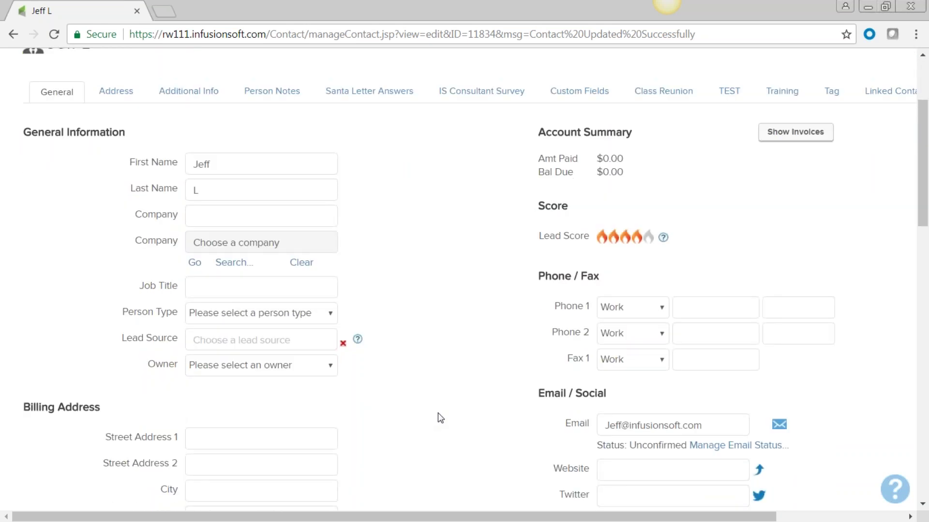
scroll(440, 418, "down", 3)
scroll(444, 418, "down", 2)
scroll(445, 417, "up", 3)
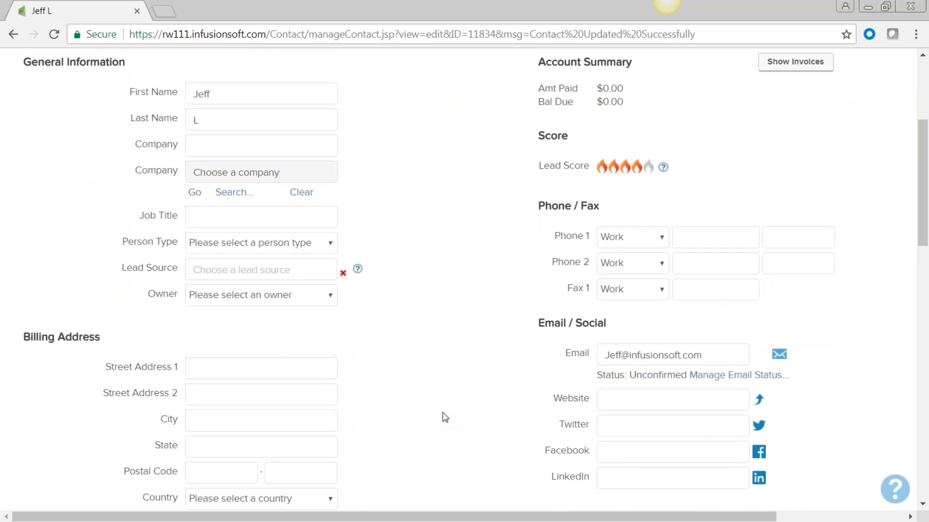
scroll(445, 417, "up", 3)
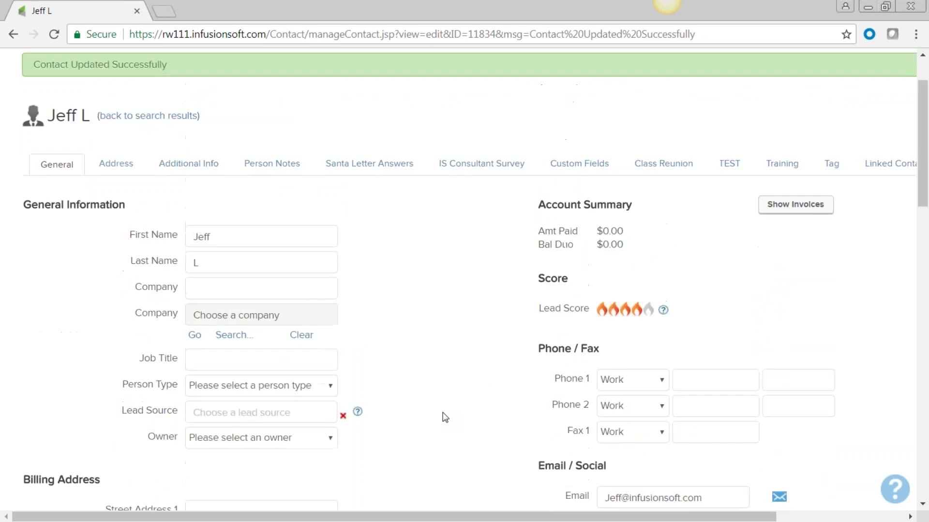
left_click(119, 170)
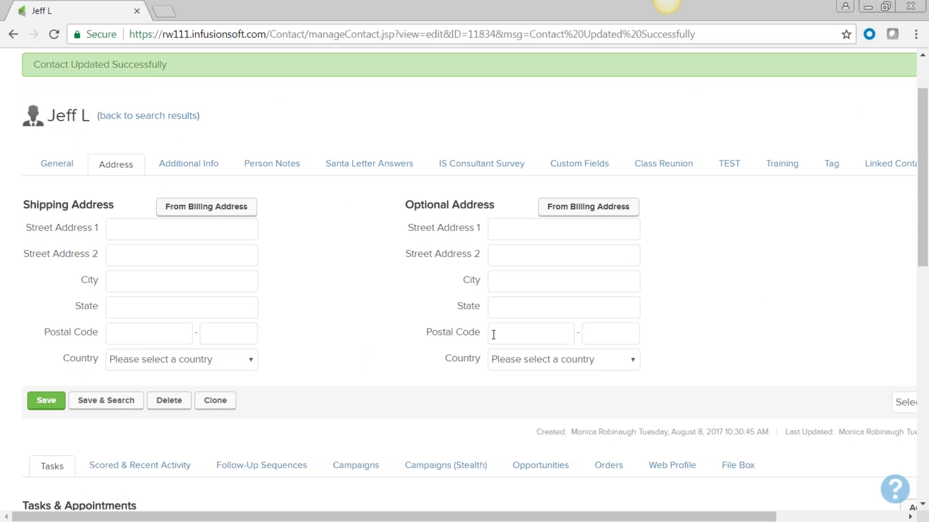
left_click(188, 167)
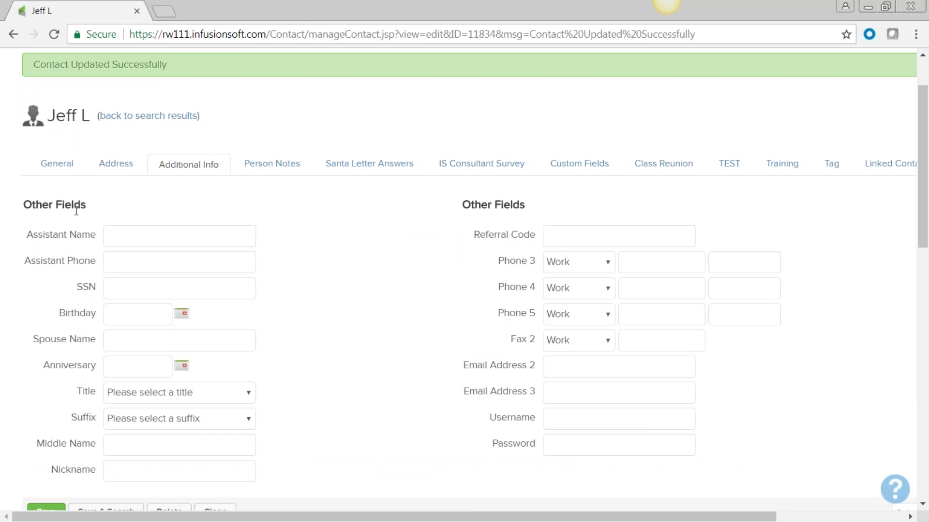
scroll(130, 279, "down", 1)
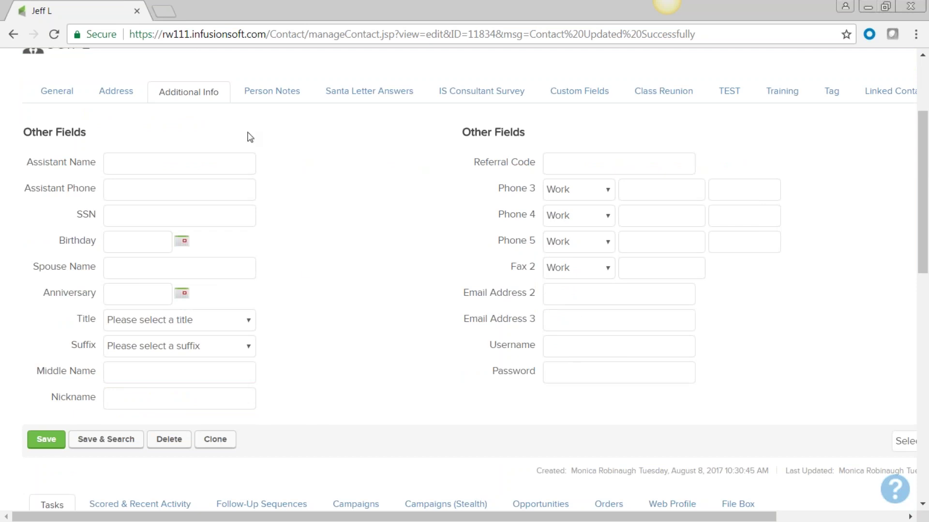
Step: Write the person note 'Awesome cookie maker/met at the event/owns own biz/' and select its text
left_click(277, 96)
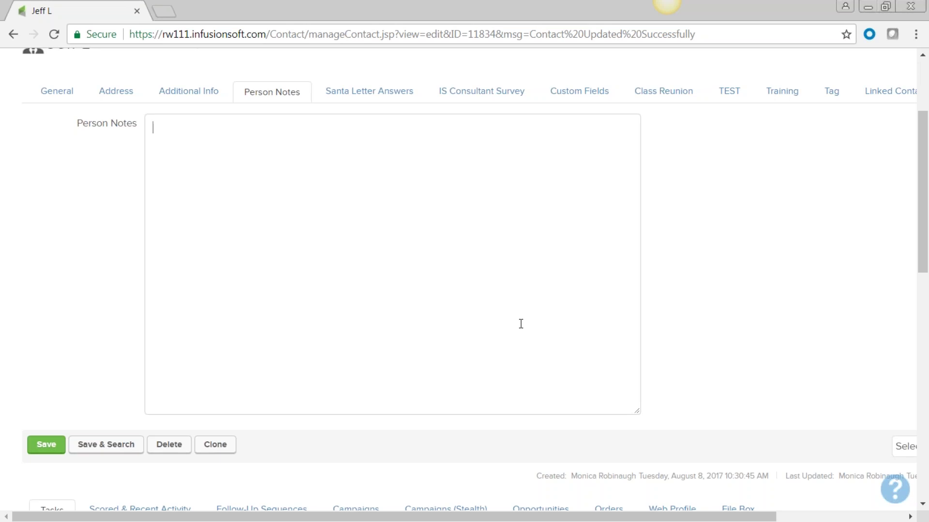
type("Awesome cookie maker")
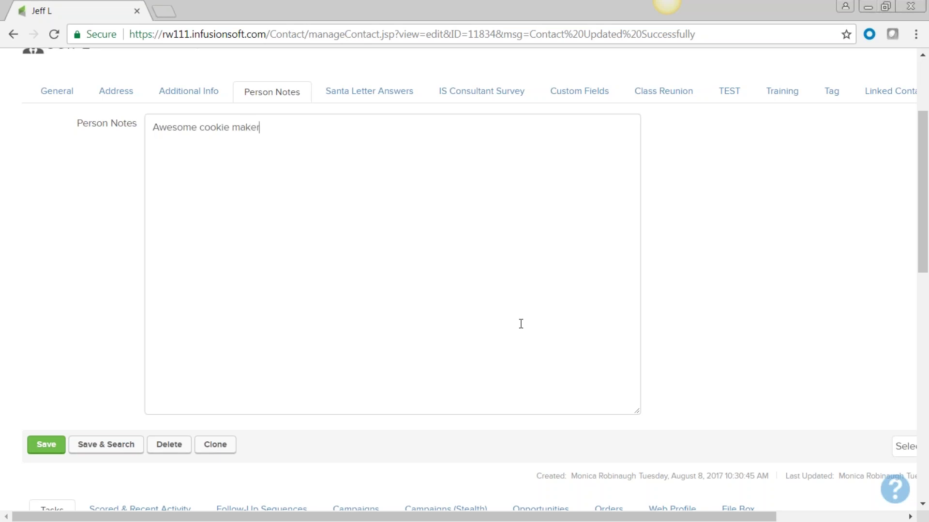
type("/met at the event/")
type("owns own")
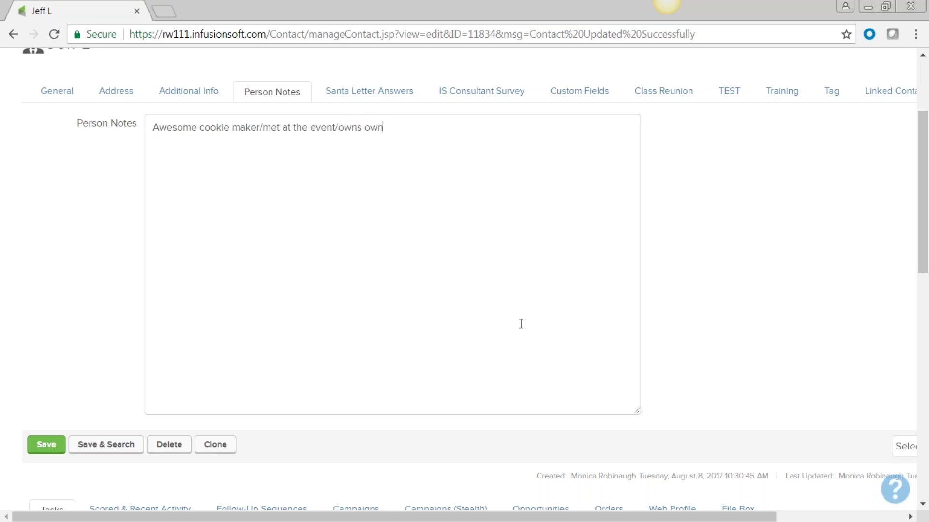
type(" biz/")
left_click_drag(408, 130, 112, 122)
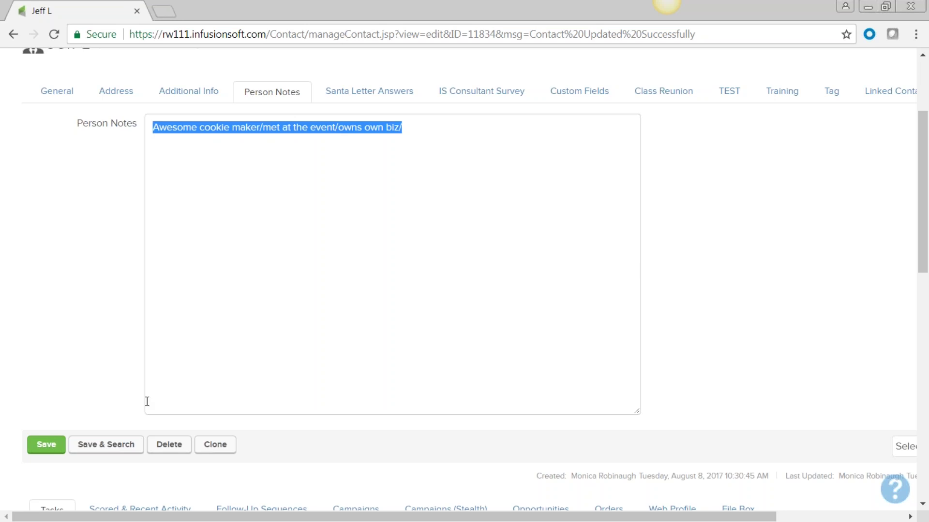
Step: Save the contact with its note, then view the blank Santa Letter Answers fields
left_click(46, 447)
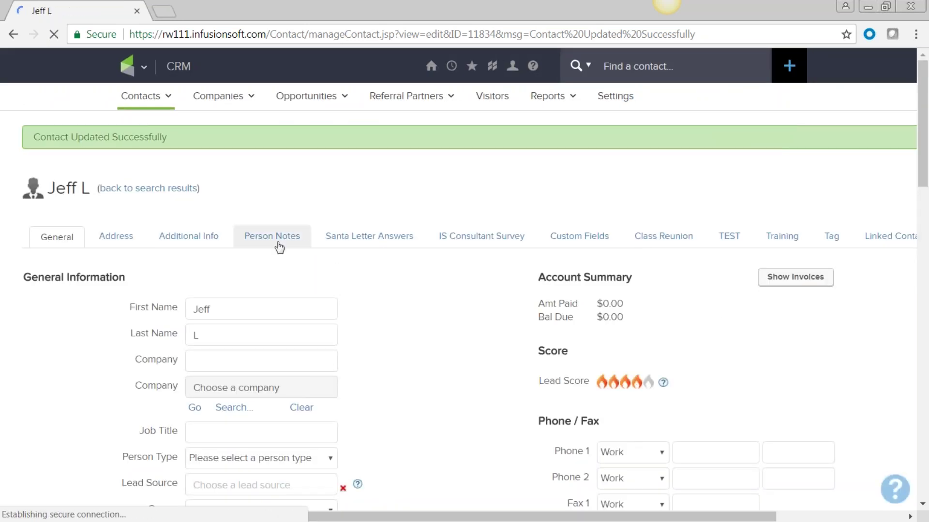
scroll(275, 241, "down", 1)
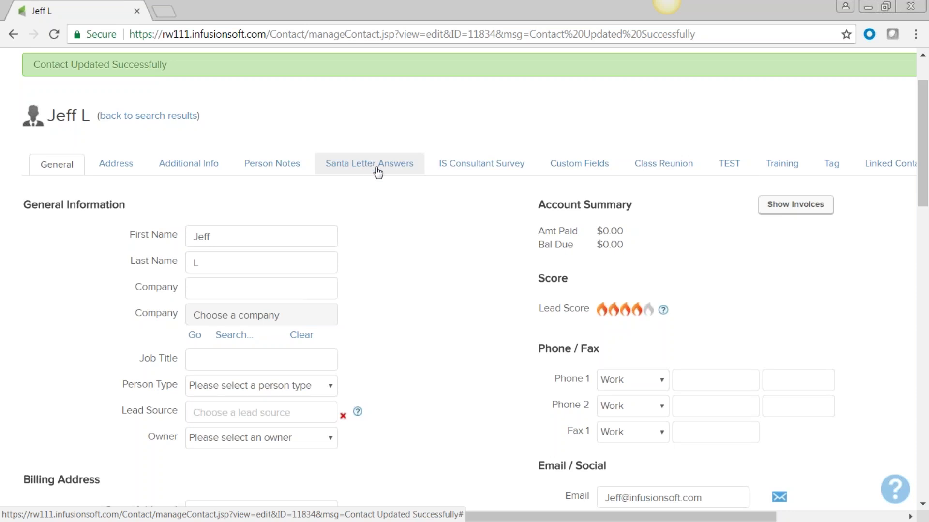
left_click(373, 168)
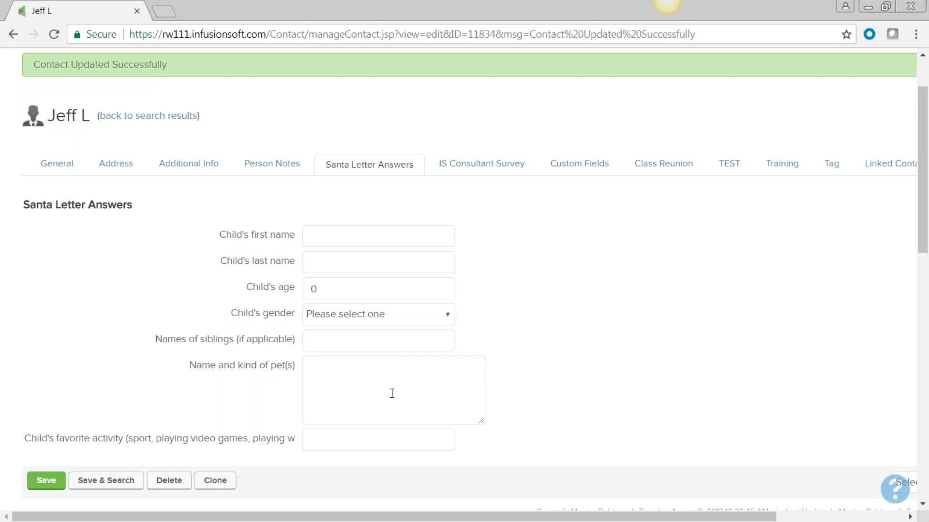
scroll(371, 377, "down", 1)
left_click(339, 372)
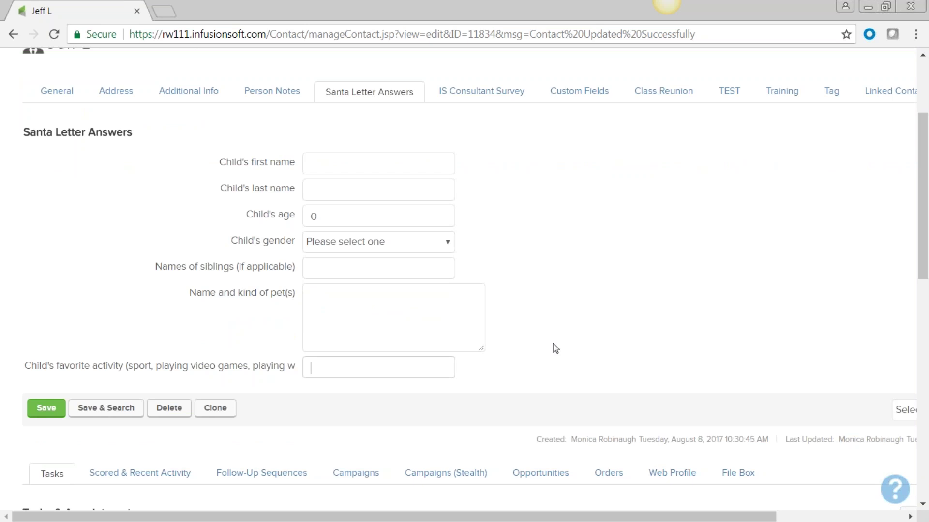
scroll(606, 316, "up", 1)
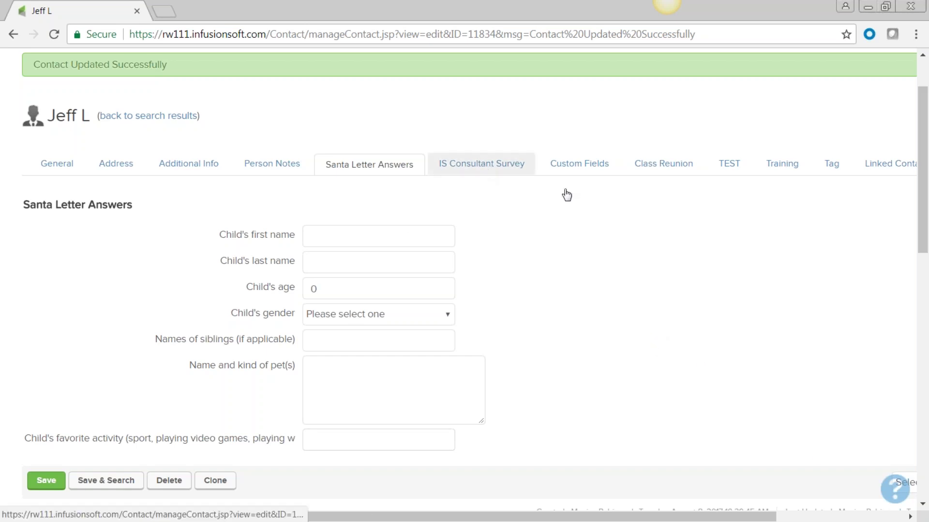
left_click(481, 165)
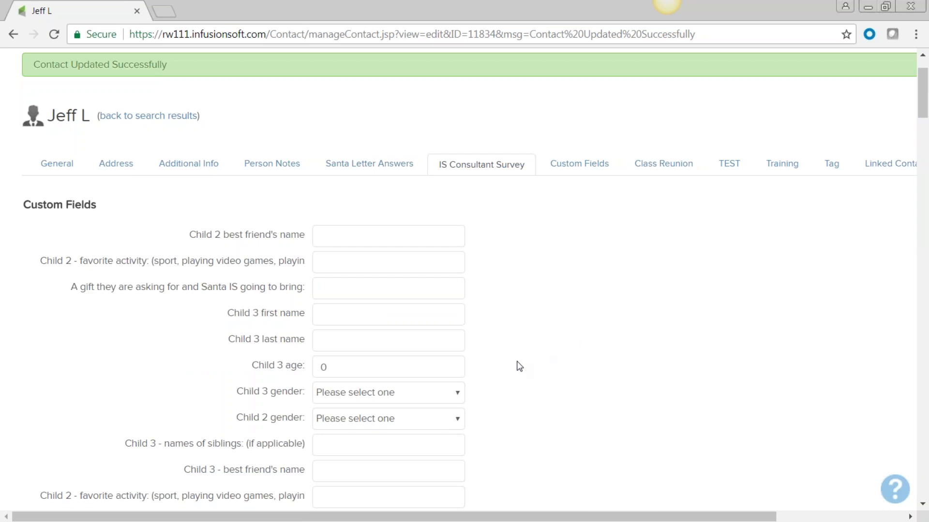
Step: Browse the IS Consultant Survey answers, including the leadership style box, then show the TEST tab
scroll(517, 364, "down", 15)
scroll(519, 366, "down", 10)
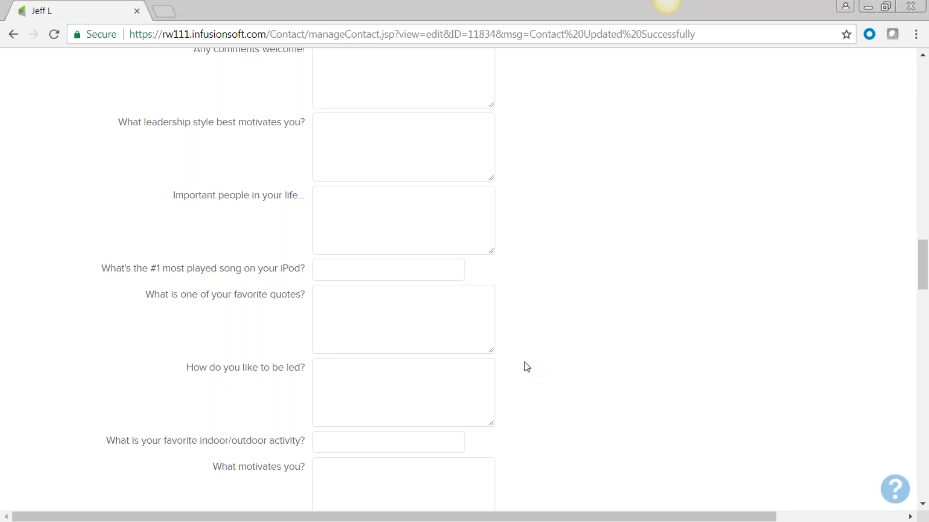
left_click(351, 136)
scroll(564, 326, "up", 6)
scroll(566, 326, "up", 15)
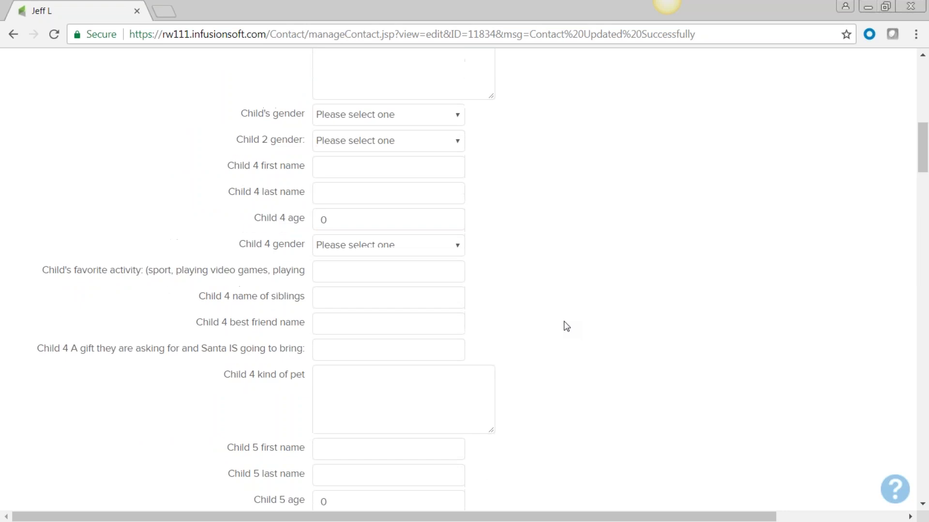
scroll(566, 326, "up", 15)
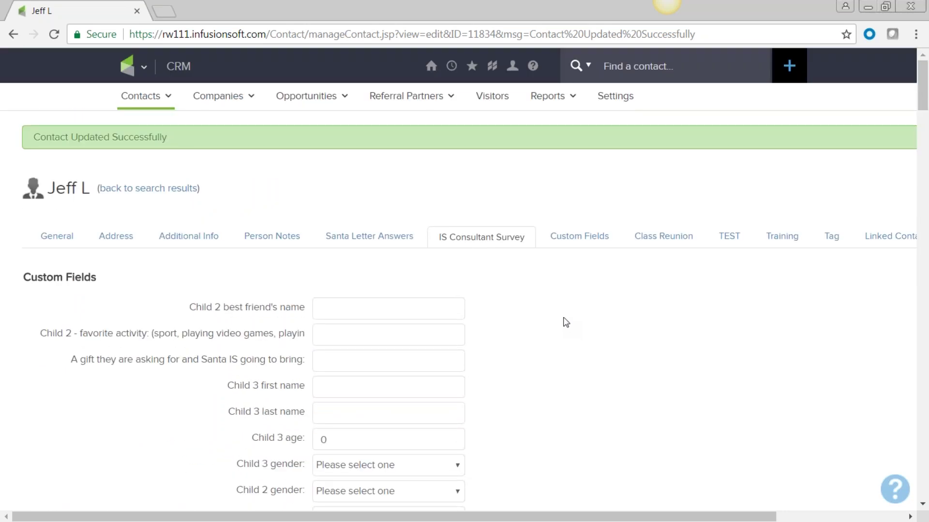
left_click(583, 243)
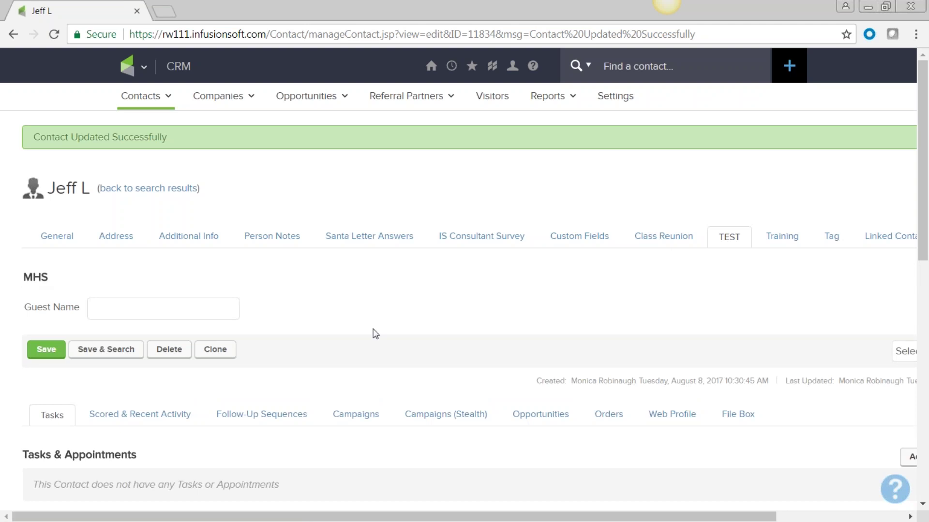
Step: Return to the contact's General tab and open CRM Settings from the main navigation menu
left_click(58, 240)
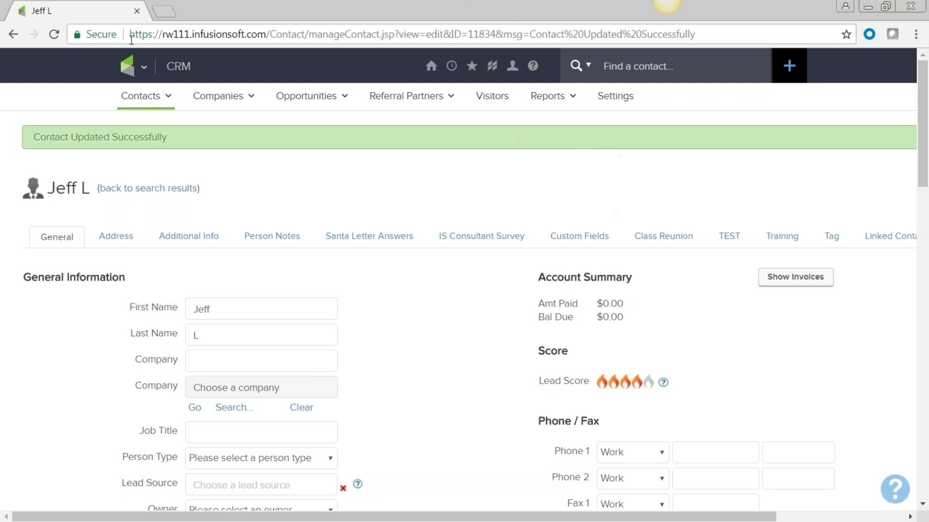
left_click(143, 70)
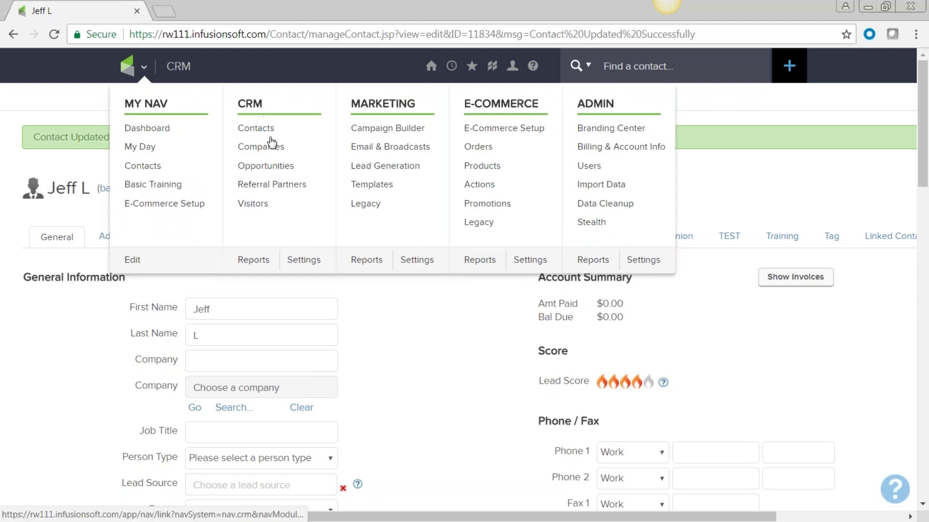
left_click(301, 260)
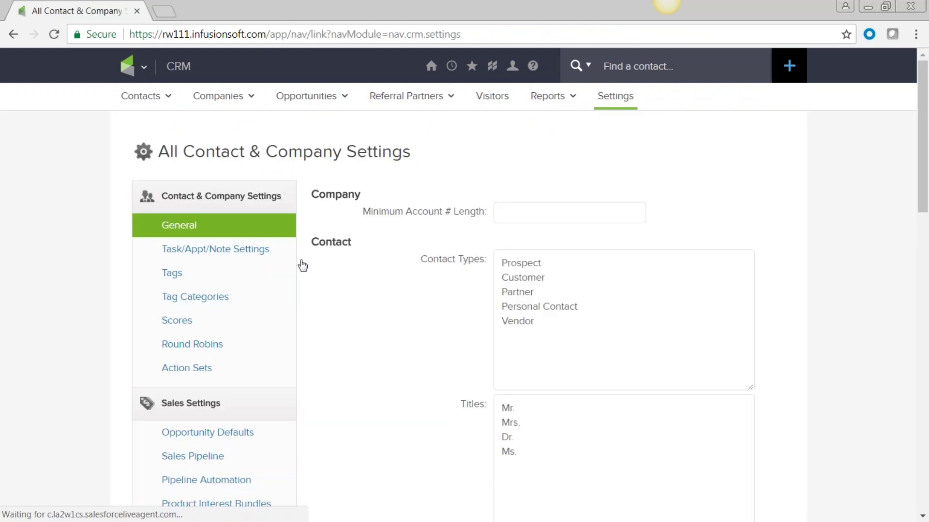
scroll(309, 309, "down", 2)
left_click(196, 227)
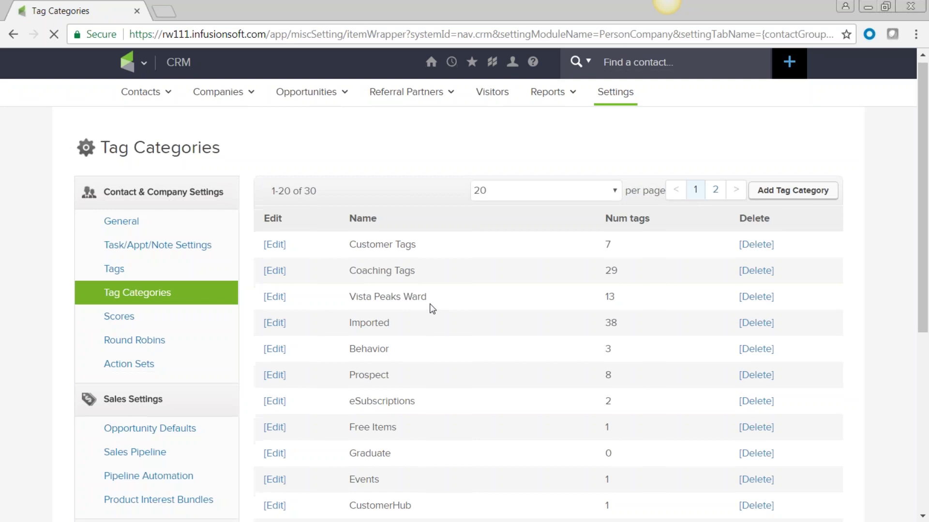
scroll(432, 307, "down", 3)
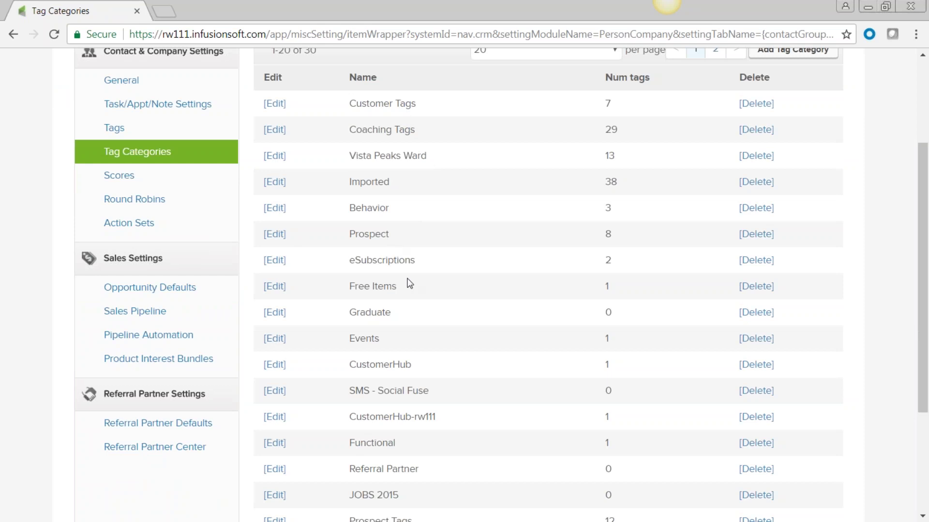
scroll(408, 284, "down", 1)
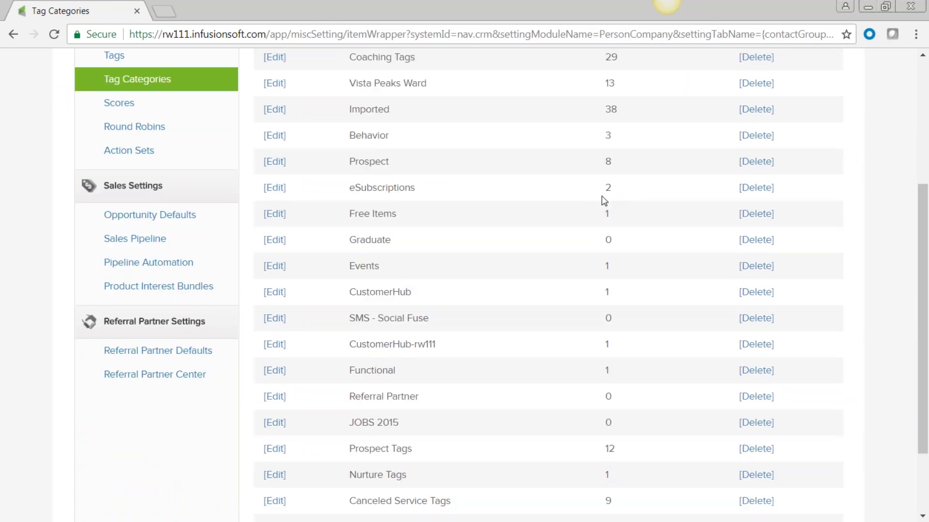
double_click(356, 189)
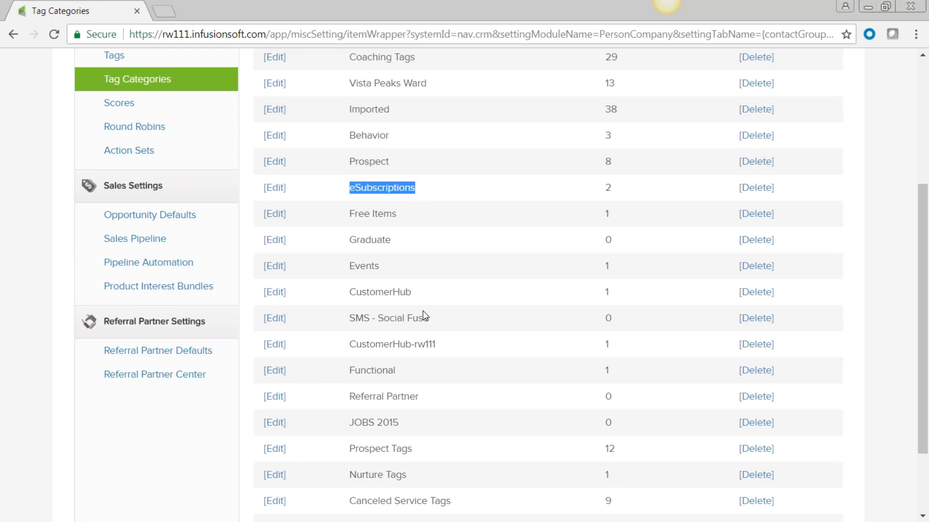
scroll(423, 312, "down", 2)
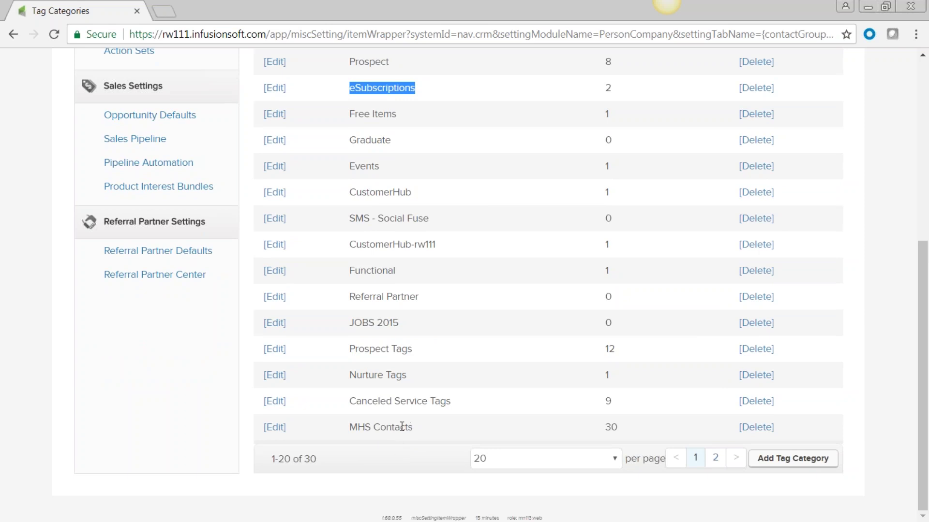
triple_click(363, 437)
left_click_drag(609, 429, 618, 430)
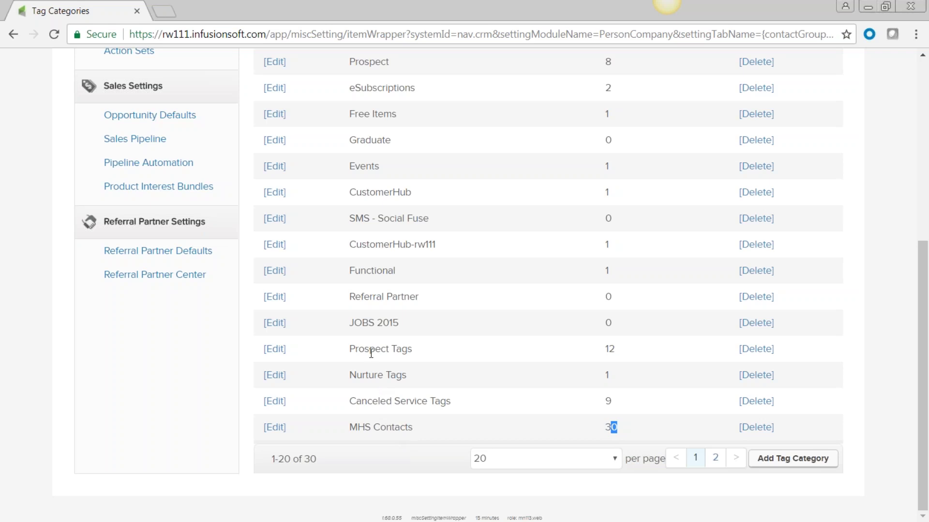
left_click_drag(620, 349, 602, 351)
scroll(549, 385, "up", 2)
scroll(549, 385, "up", 4)
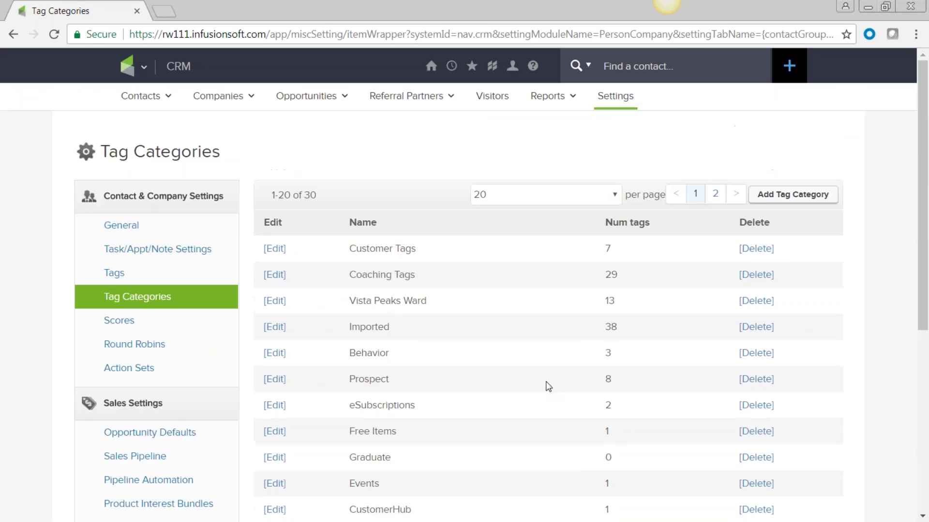
Step: Open the Tags list of all 280 tags from the Contact & Company Settings sidebar
left_click(115, 274)
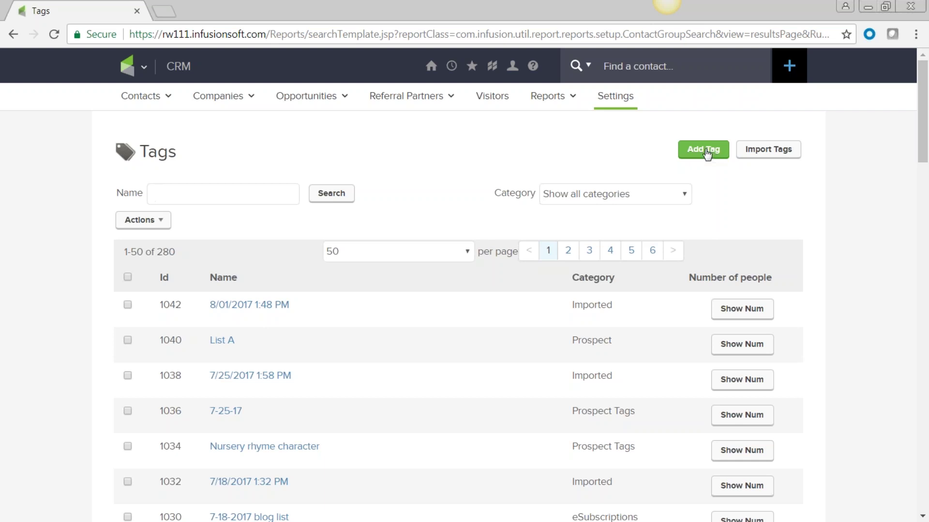
Step: Add a tag named 'Great Baker' with category Baking and save it
left_click(706, 154)
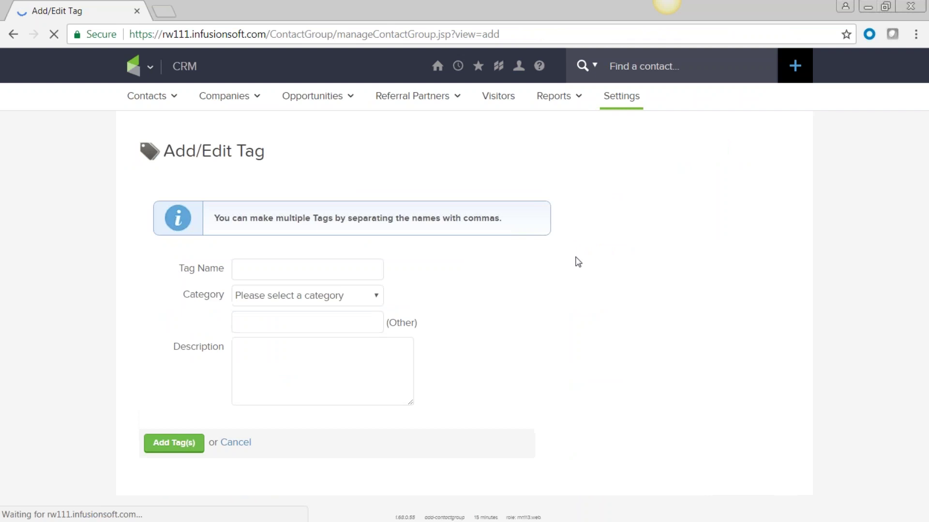
left_click(255, 266)
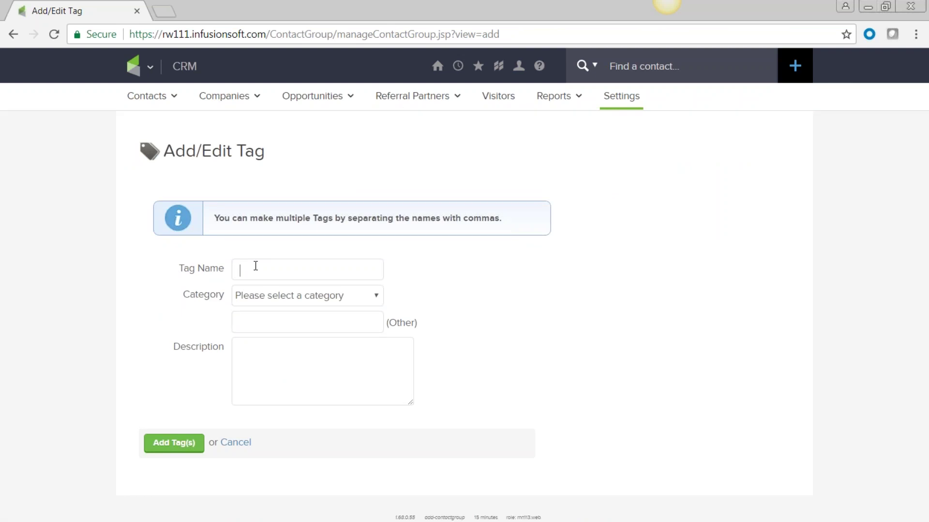
type("Great Baker")
left_click(377, 295)
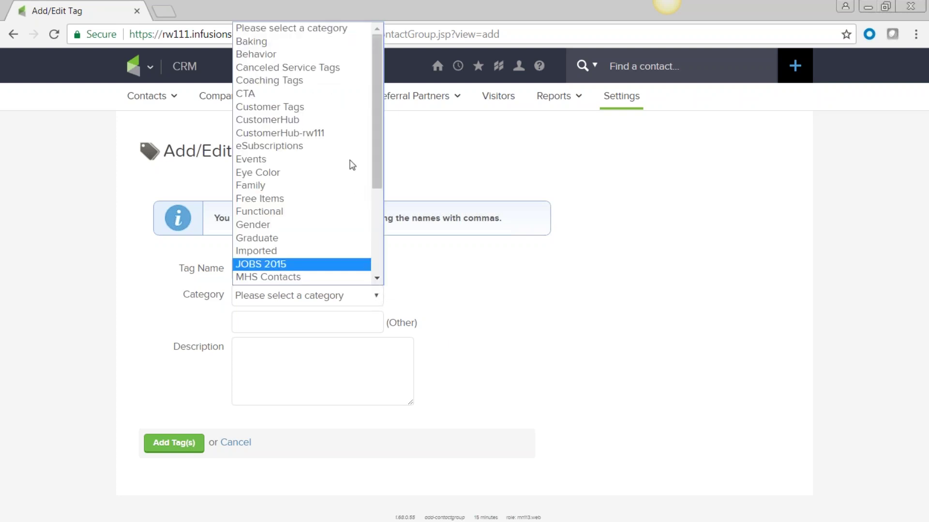
left_click(336, 42)
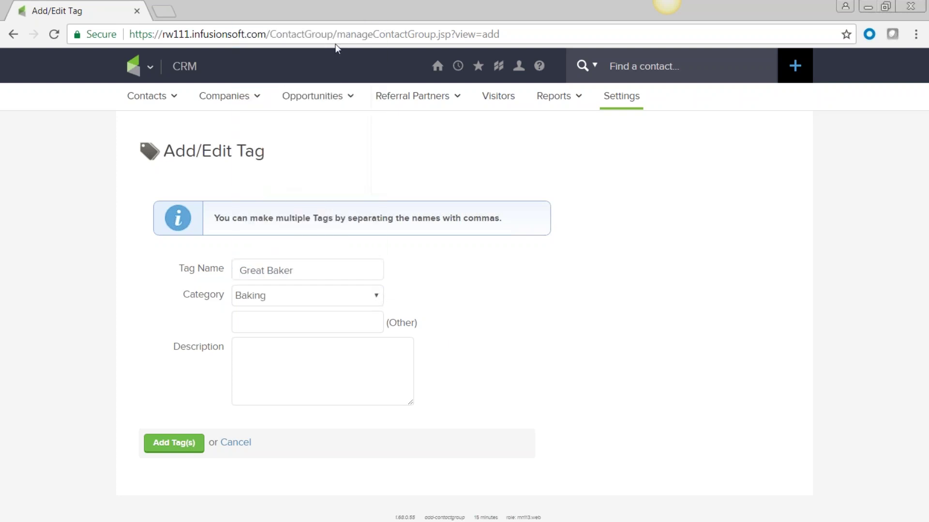
left_click(264, 353)
left_click(170, 444)
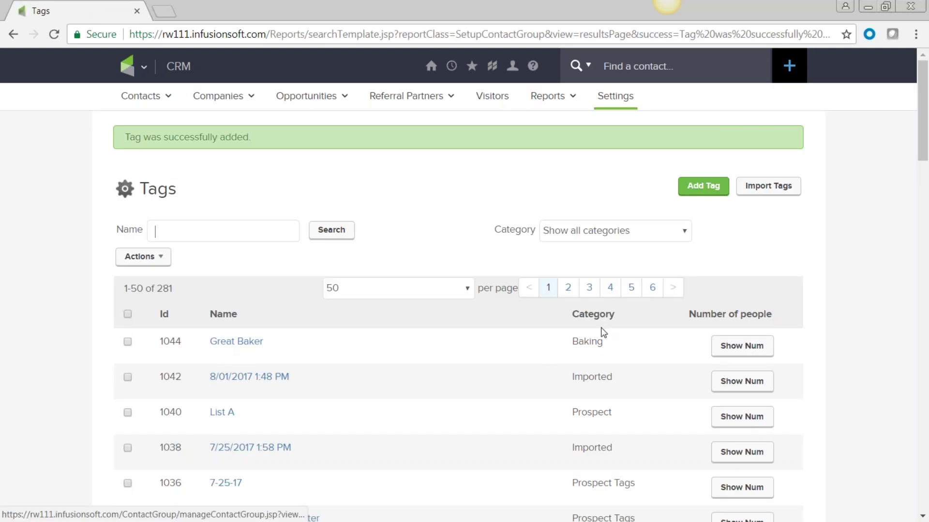
left_click(684, 232)
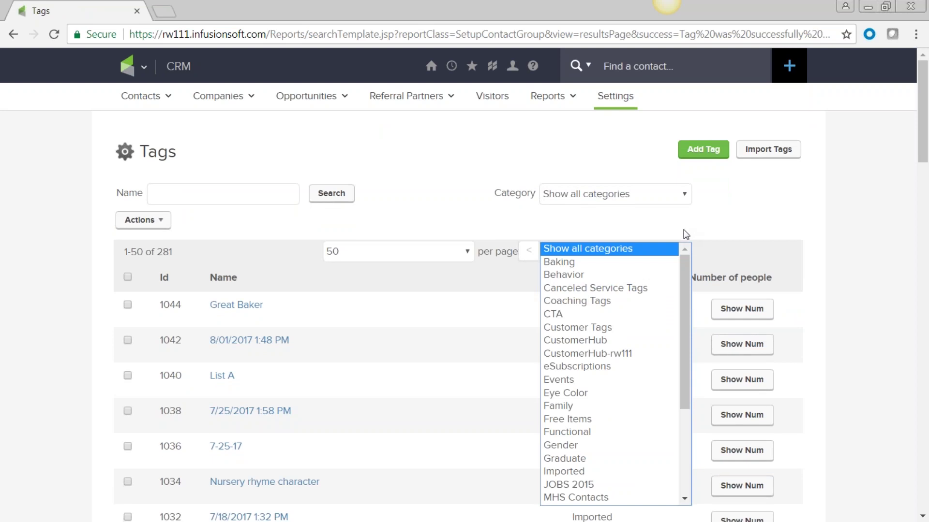
Step: Filter the tag list to Baking, then to MHS Contacts to show its 30 tags
left_click(654, 263)
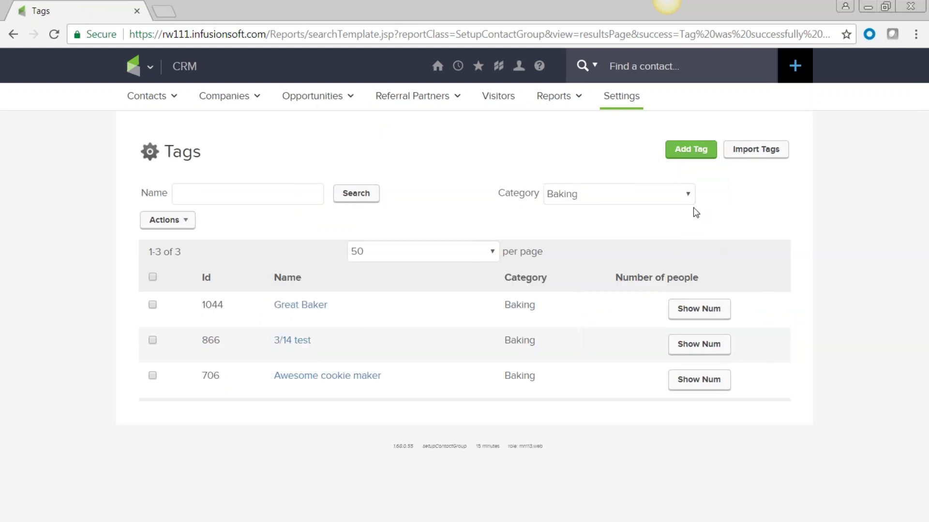
left_click(686, 196)
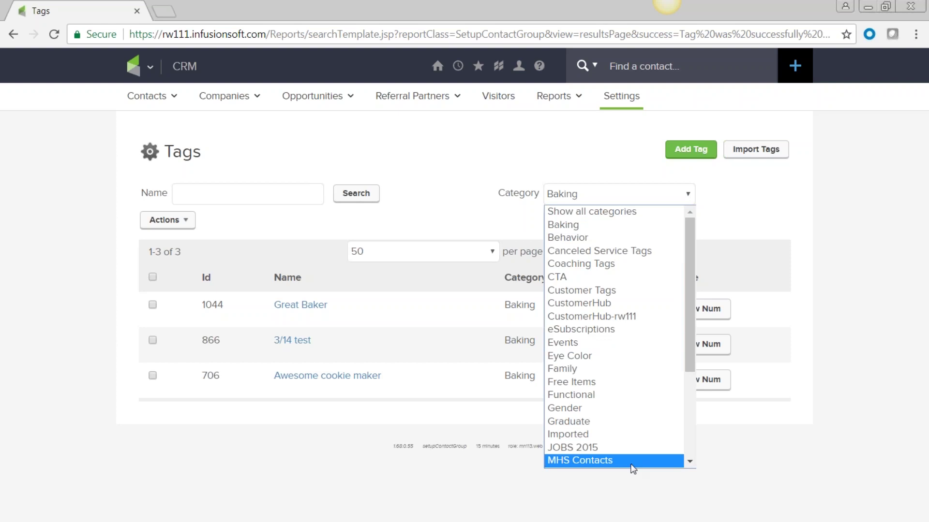
left_click(632, 464)
scroll(460, 436, "down", 1)
Step: Show people counts for Reunion Paid in Full, MHS Survey Completed (102), Planning on it (99), Needs hotel (14)
scroll(461, 436, "down", 2)
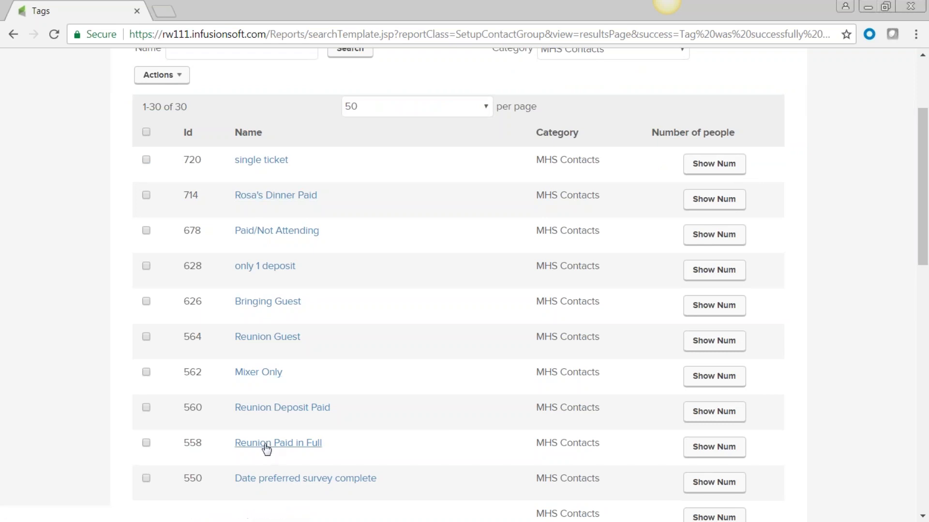
left_click(714, 448)
scroll(472, 448, "down", 4)
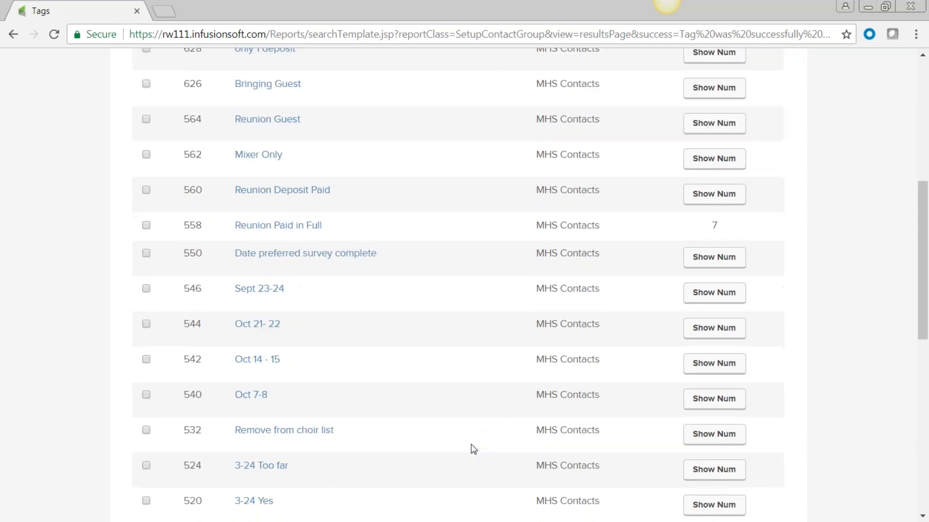
scroll(435, 411, "down", 3)
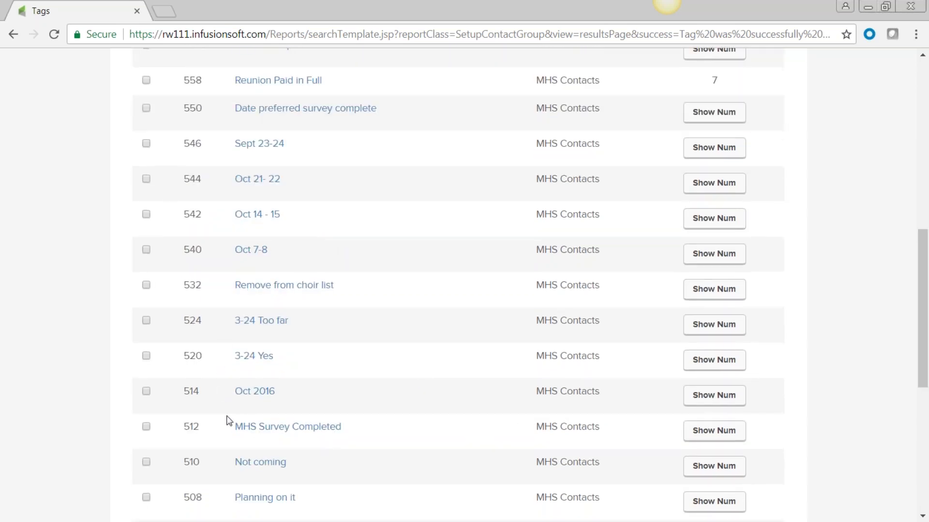
left_click(714, 433)
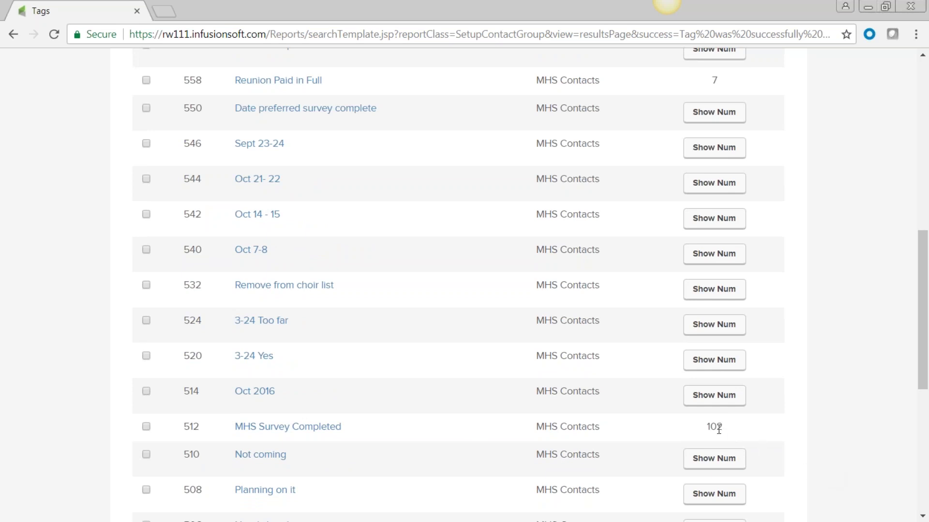
scroll(303, 385, "down", 3)
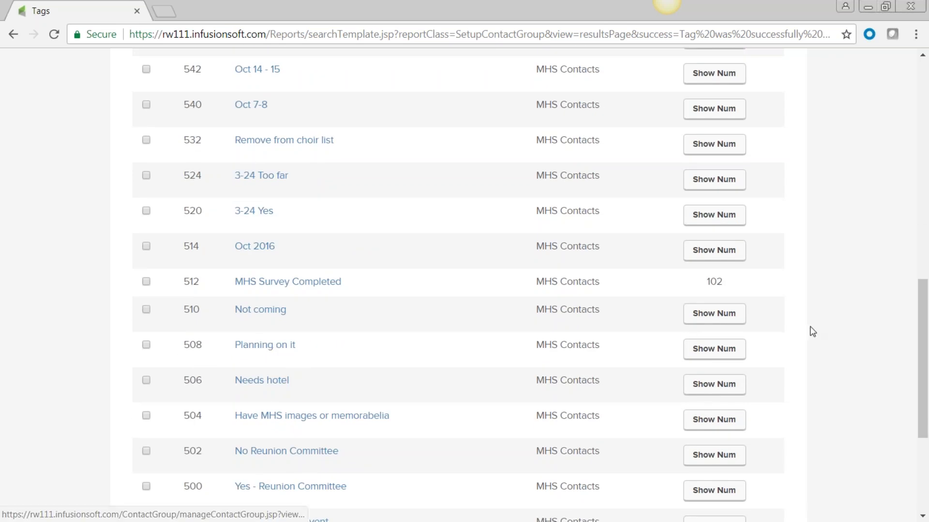
left_click(718, 354)
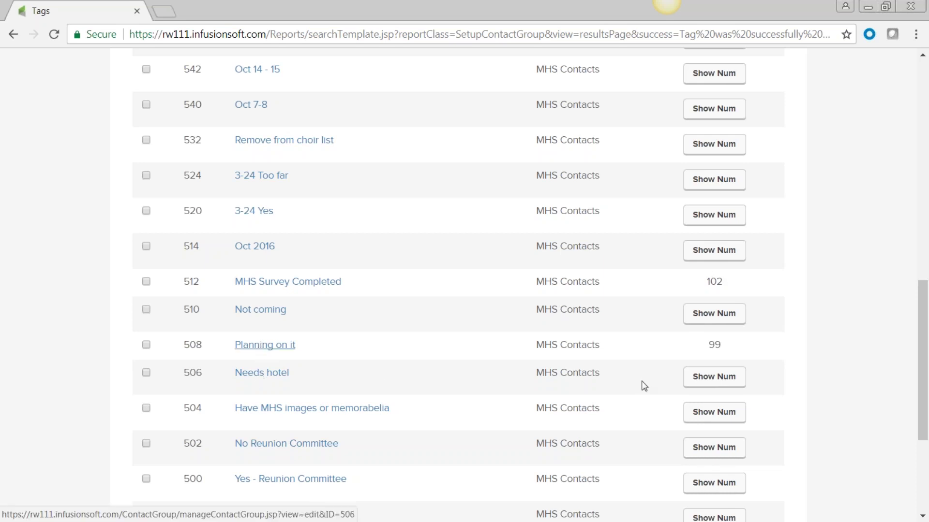
left_click(714, 383)
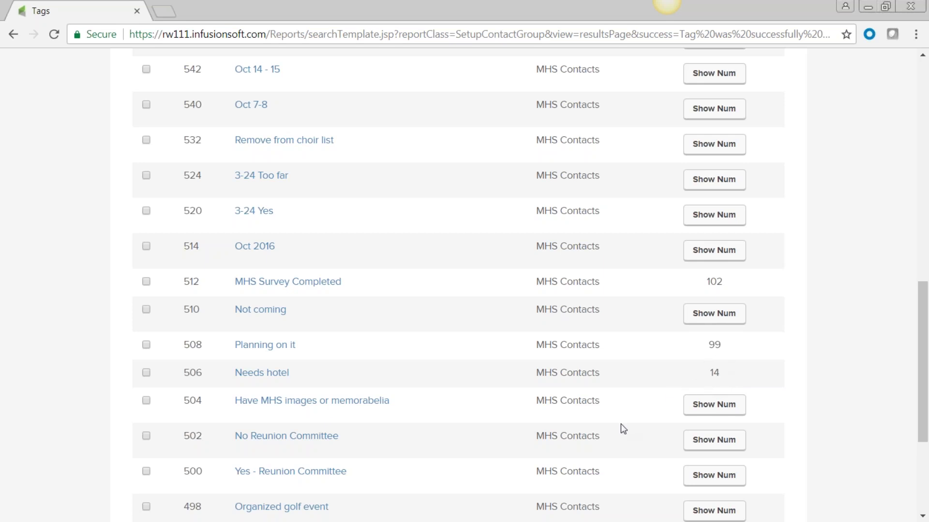
Step: Show people counts for Yes - Reunion Committee, Family friendly outdoor BBQ, the banquet and Meet & Greet tags
scroll(620, 426, "down", 3)
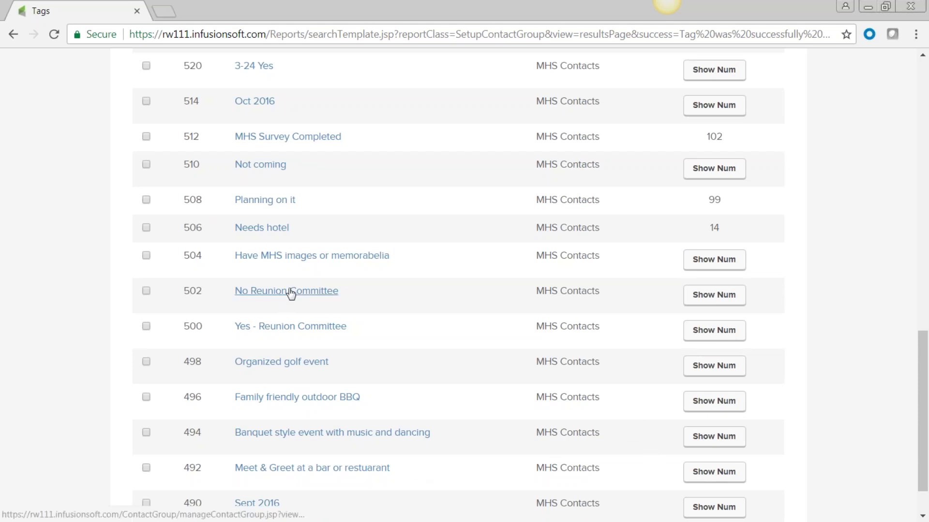
left_click(714, 330)
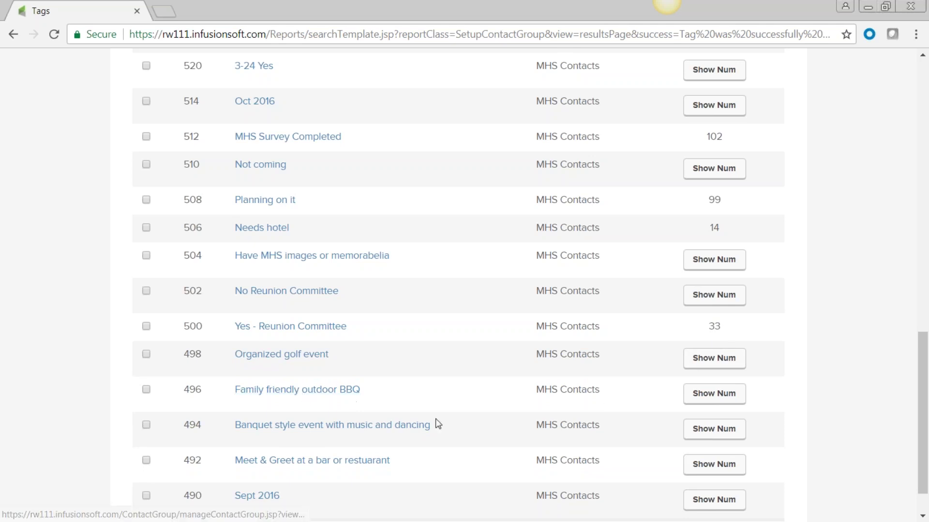
scroll(364, 415, "down", 1)
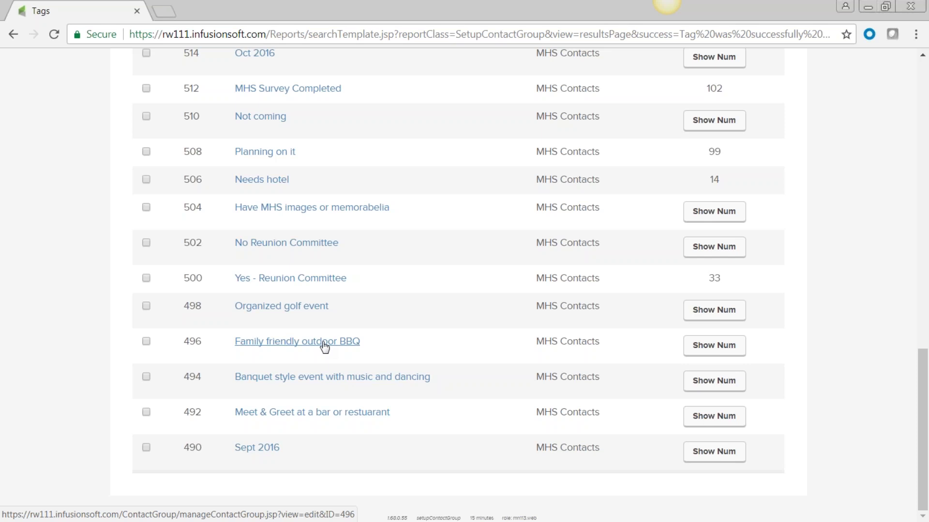
left_click(713, 346)
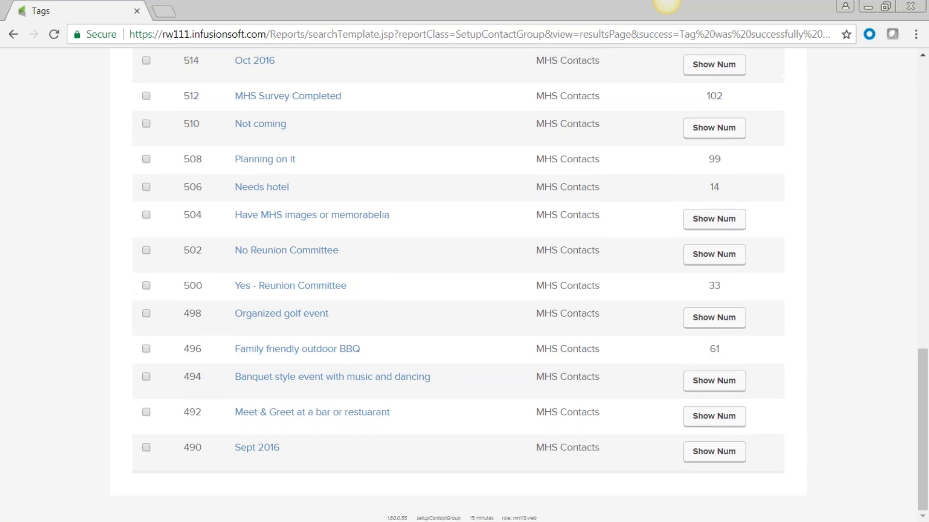
left_click(724, 385)
left_click(716, 427)
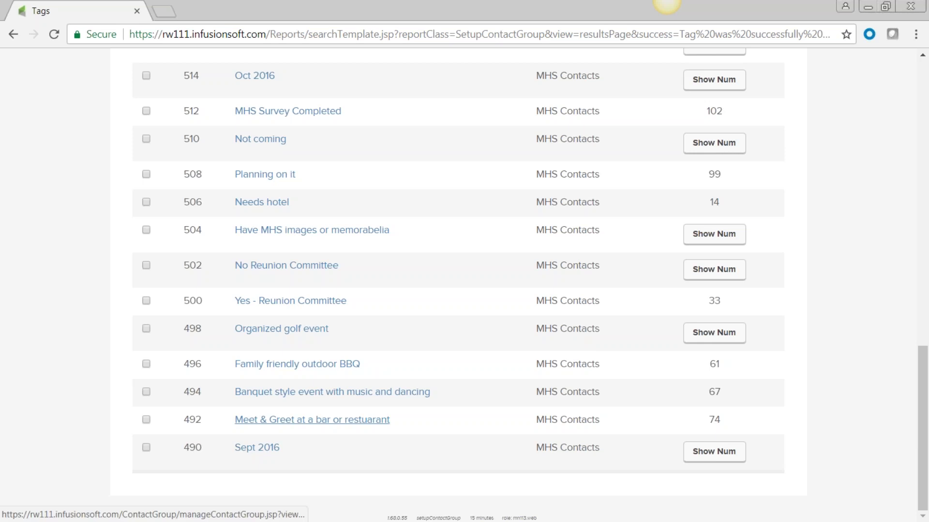
scroll(312, 420, "up", 10)
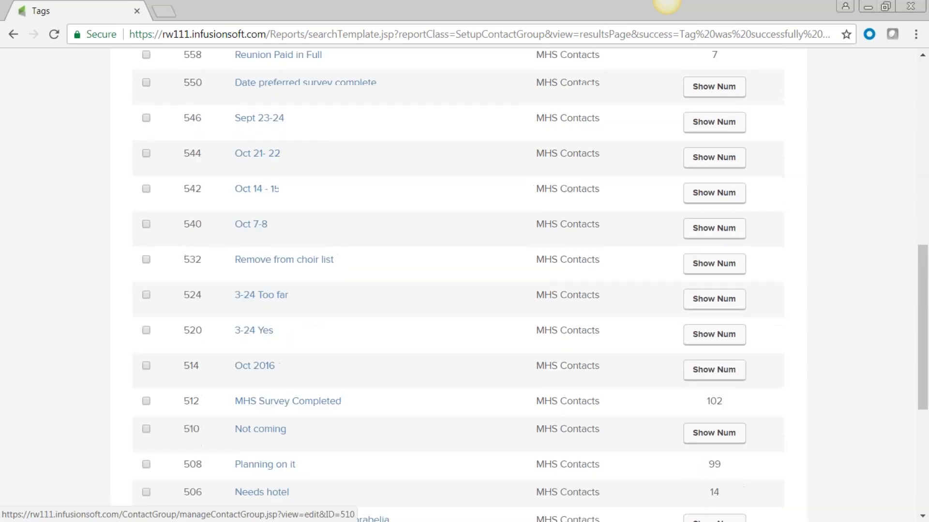
scroll(312, 419, "up", 3)
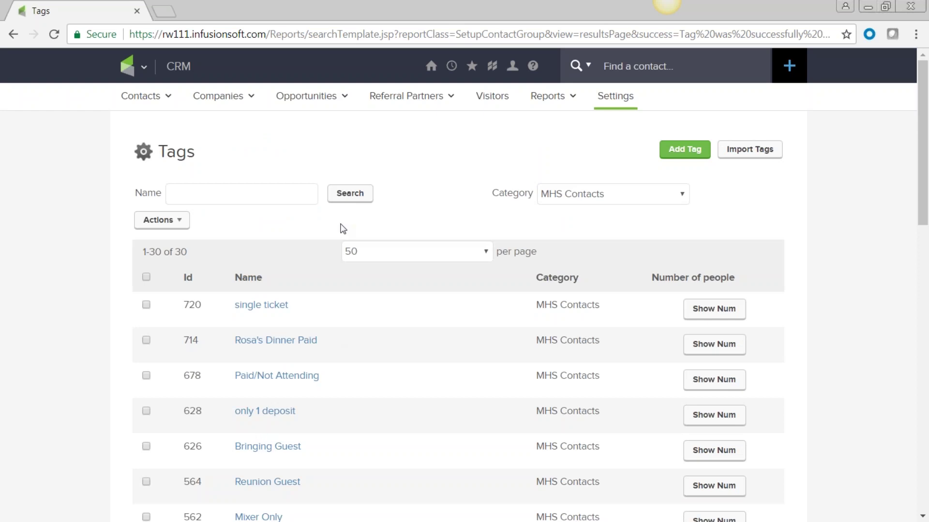
Step: Search the contact's first name in Find a contact and open the single matching result
left_click(143, 68)
type("jeff")
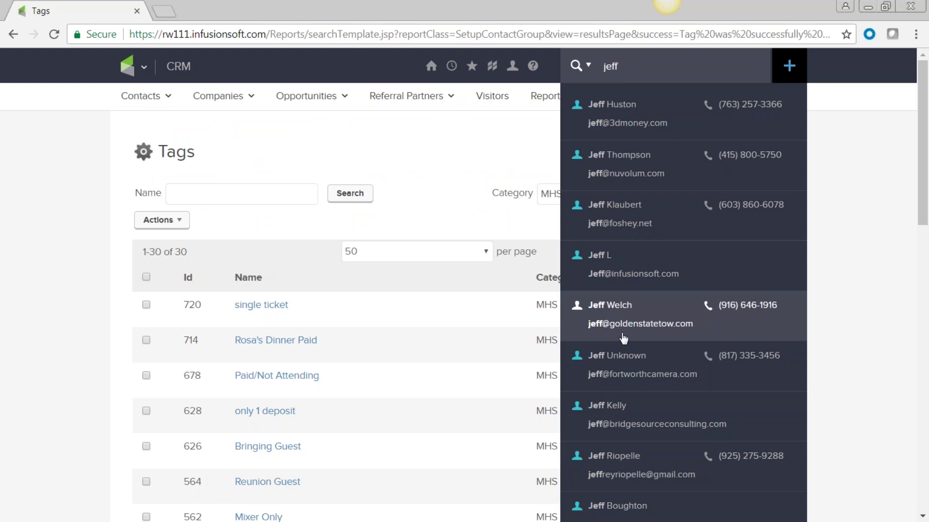
left_click(638, 274)
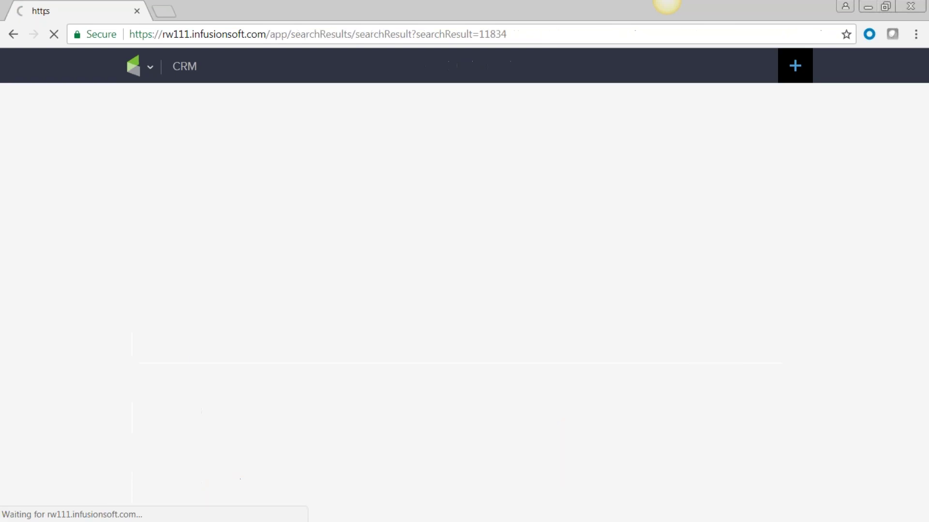
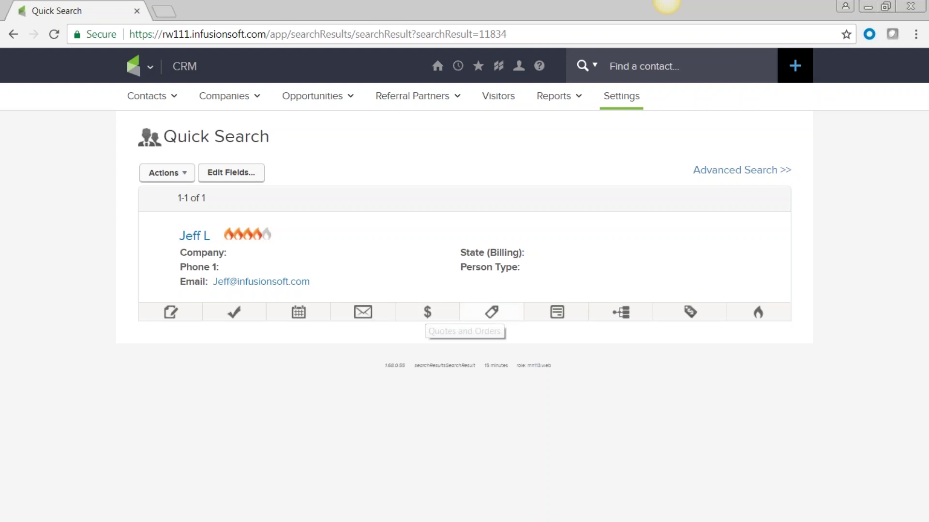
Step: Apply the TEST tag to the contact and check its form submissions, which are empty
left_click(492, 315)
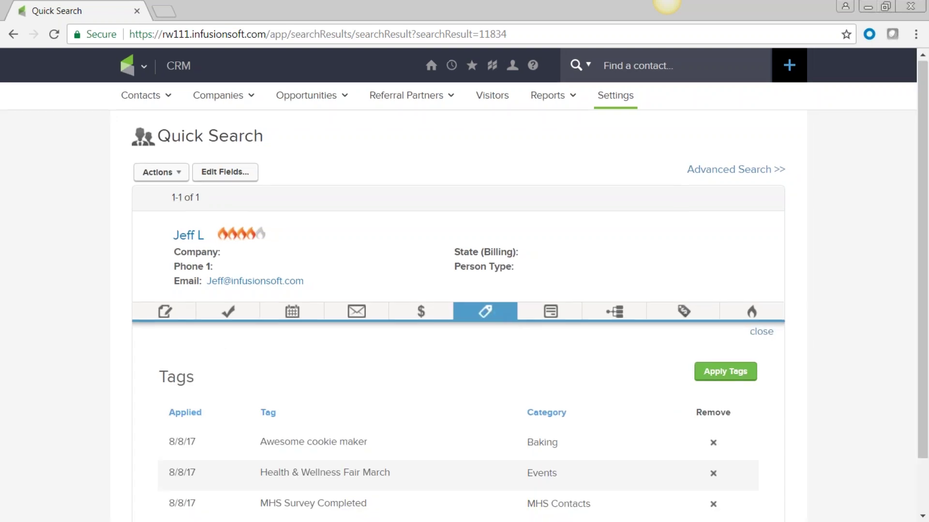
scroll(492, 316, "down", 1)
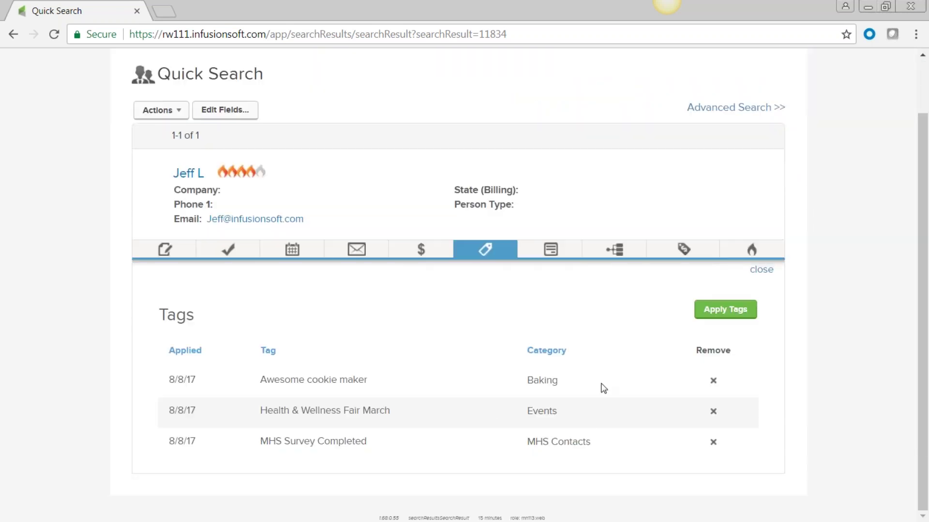
left_click(733, 312)
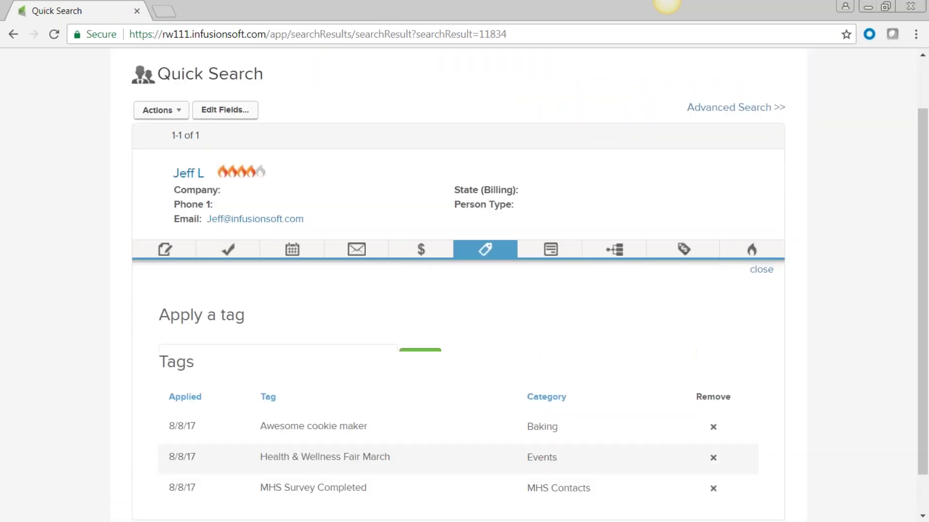
left_click(214, 353)
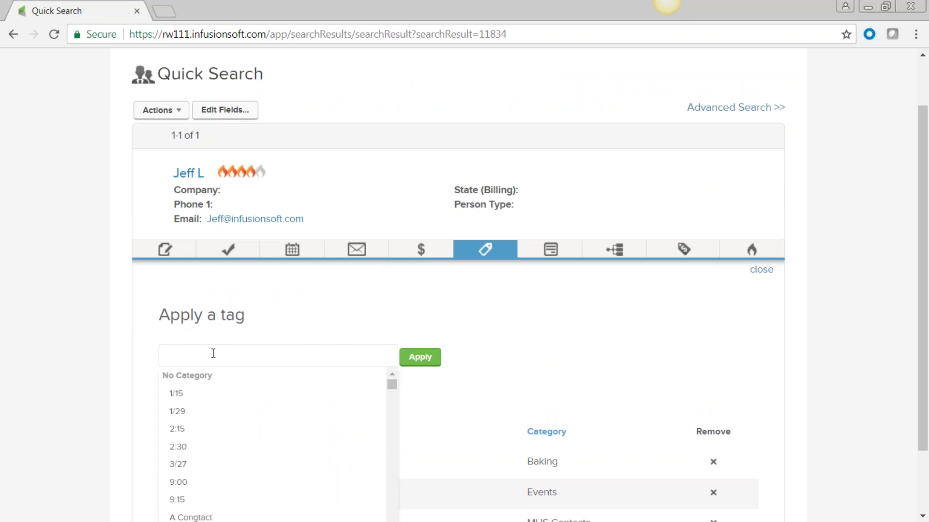
type("test")
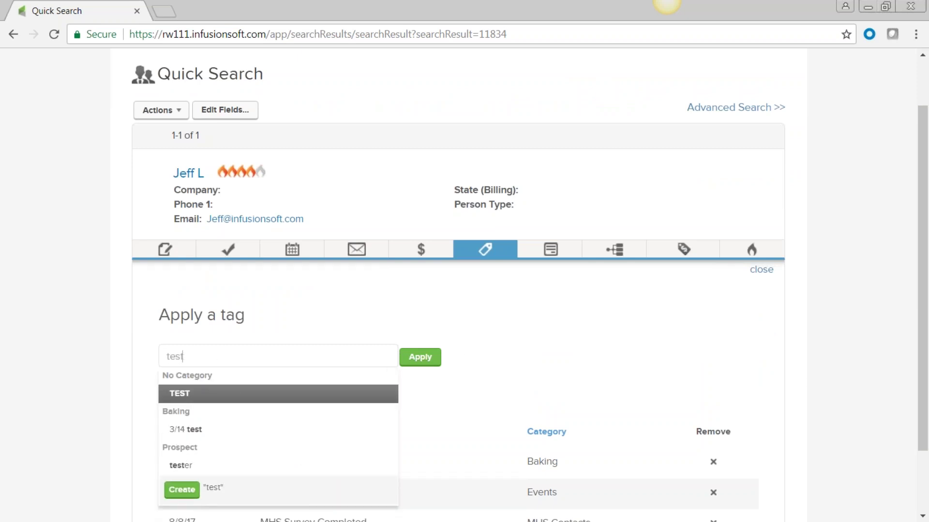
left_click(201, 394)
left_click(420, 359)
scroll(512, 387, "down", 2)
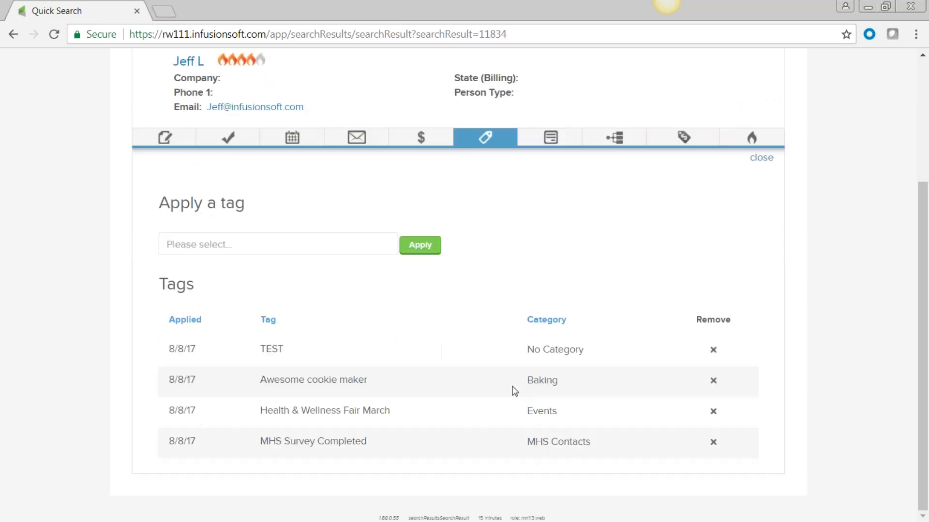
left_click(550, 138)
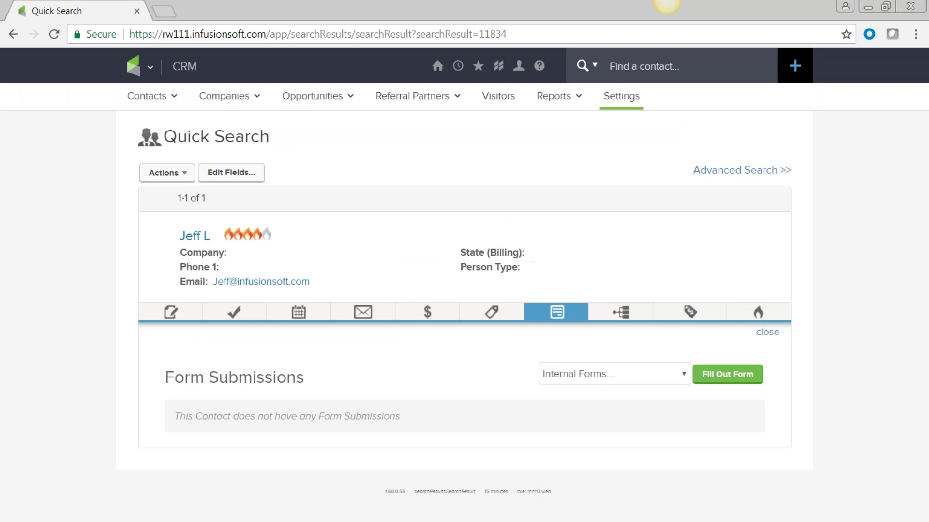
Step: Fill out and save the 'test add' internal form for the contact, then show its campaign sequences
left_click(685, 375)
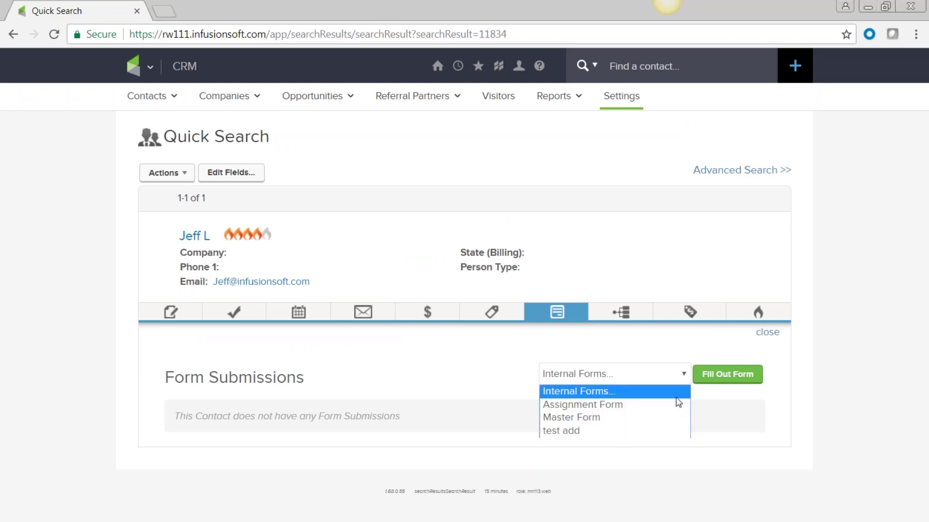
left_click(568, 434)
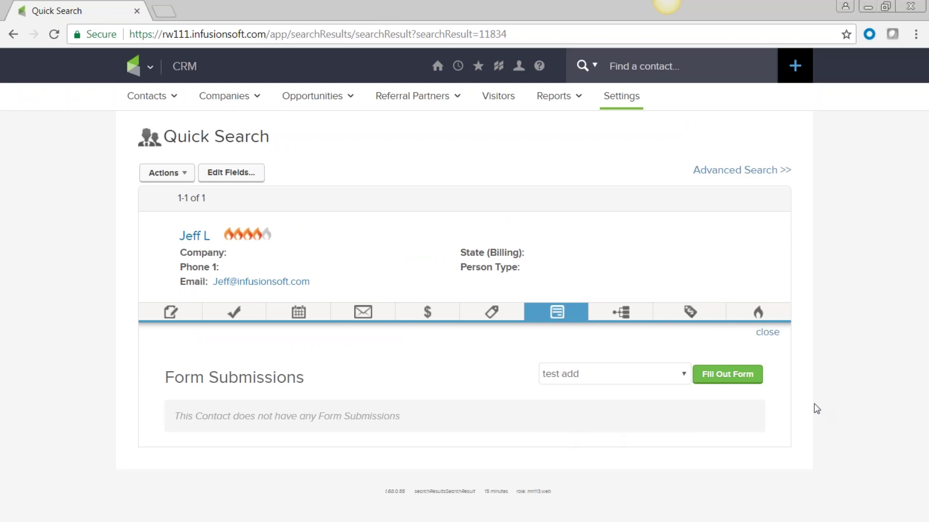
left_click(722, 374)
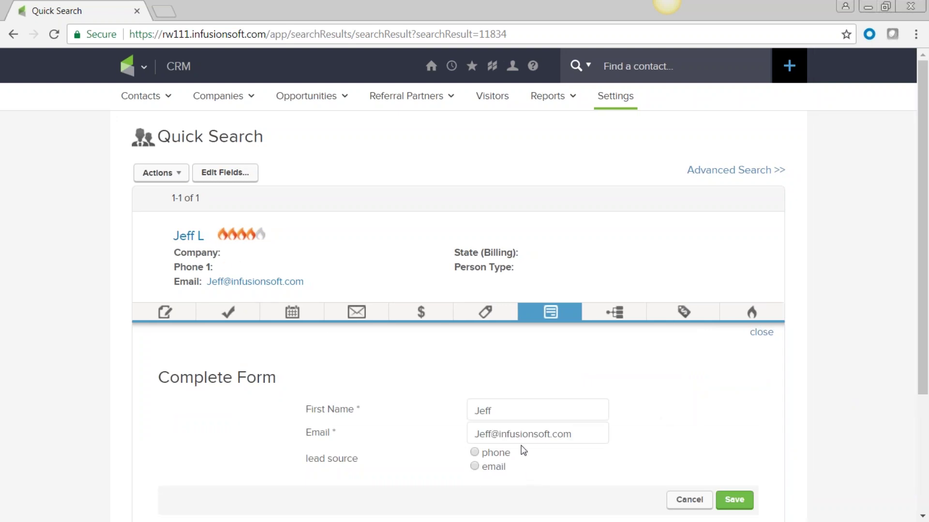
scroll(524, 448, "down", 3)
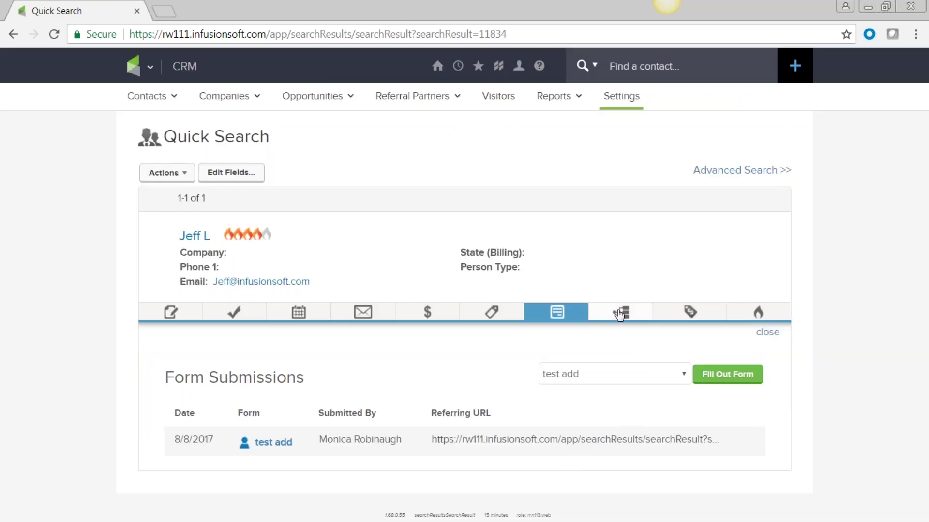
left_click(620, 313)
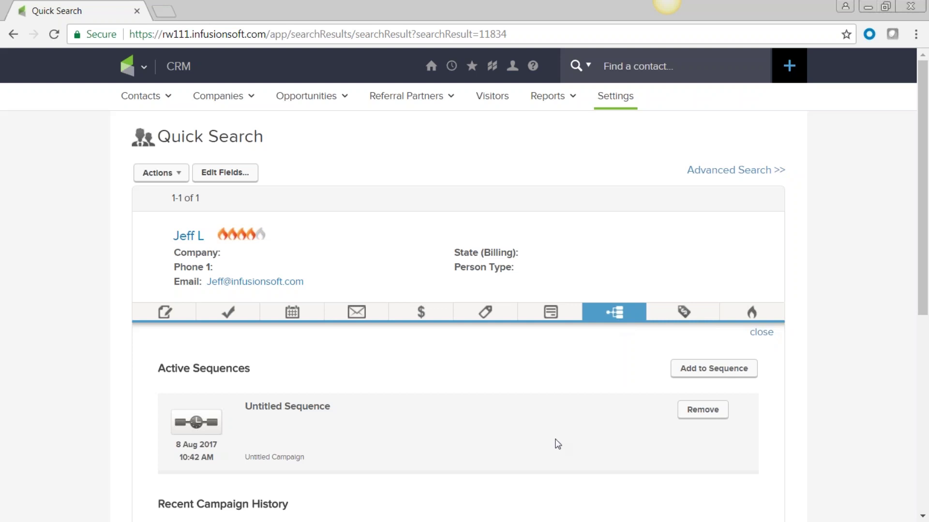
Step: Review the active Untitled Sequence and the 'test' and 'test add' campaign history, then check Opportunities
scroll(558, 444, "down", 5)
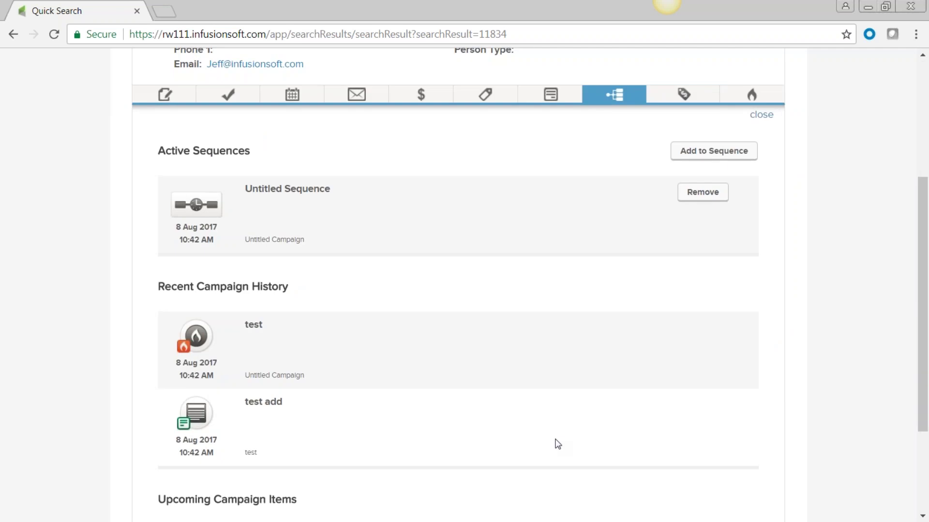
scroll(525, 395, "up", 3)
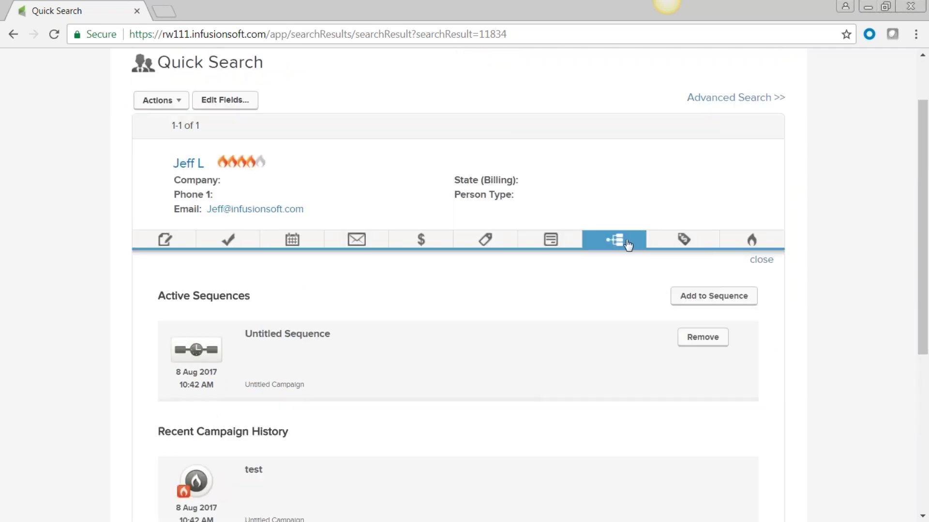
scroll(312, 360, "down", 3)
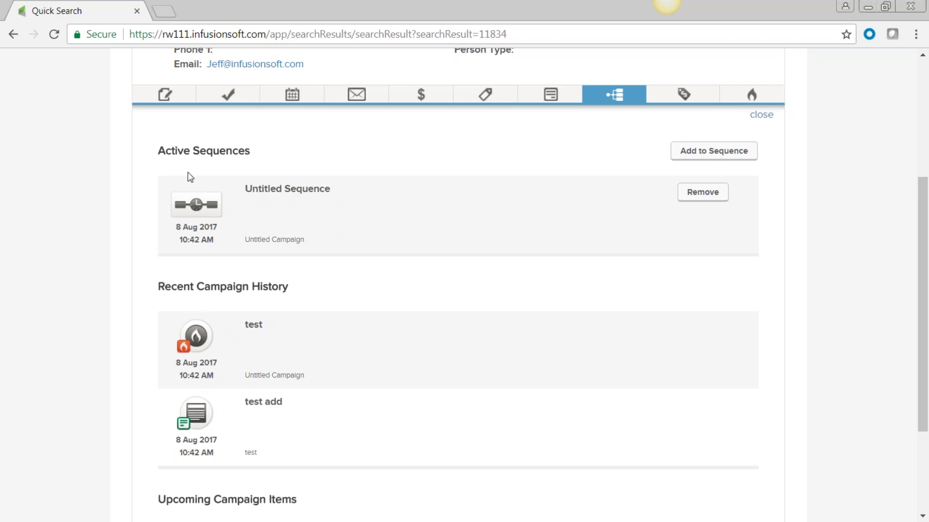
scroll(533, 321, "up", 3)
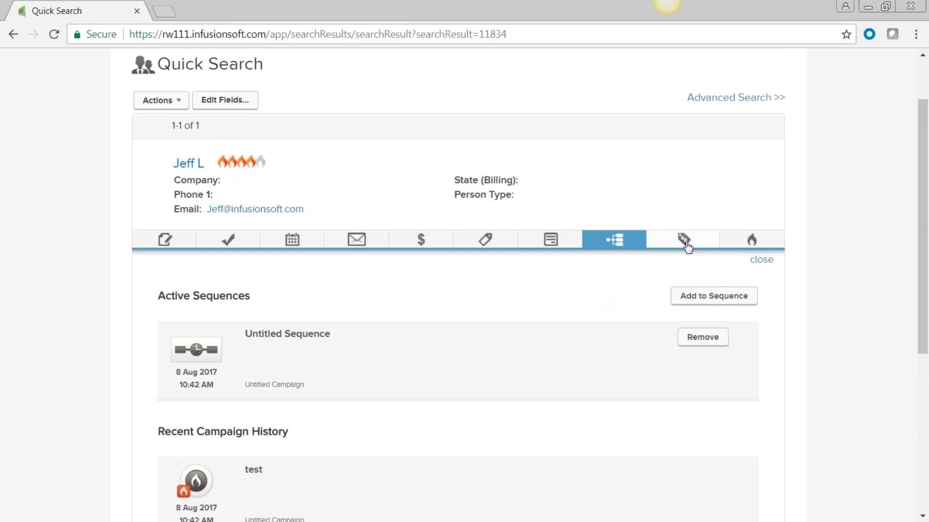
left_click(686, 243)
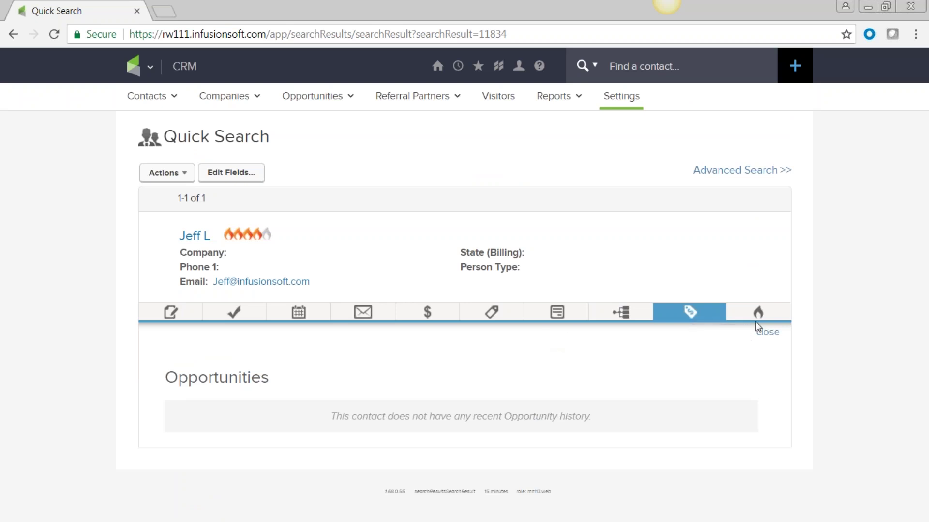
Step: Check the contact's lead score activity
left_click(758, 312)
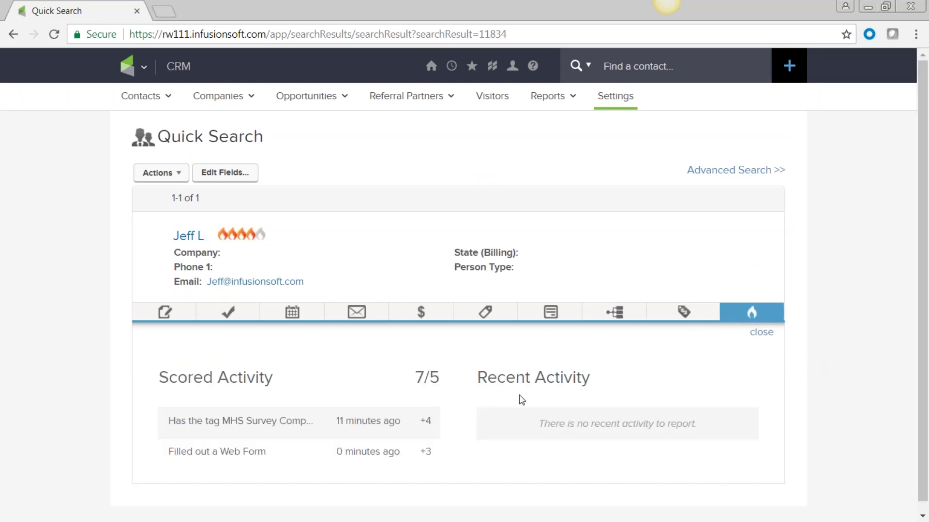
scroll(377, 438, "down", 1)
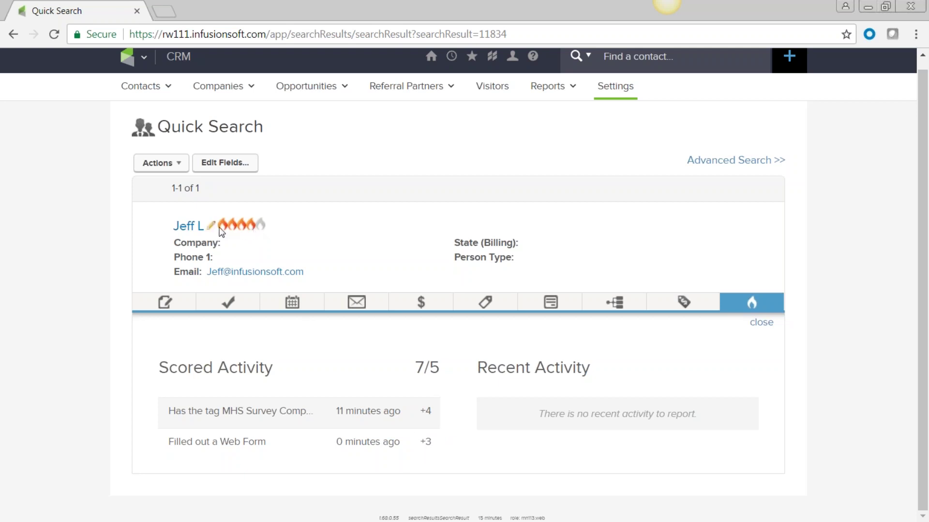
mouse_move(251, 228)
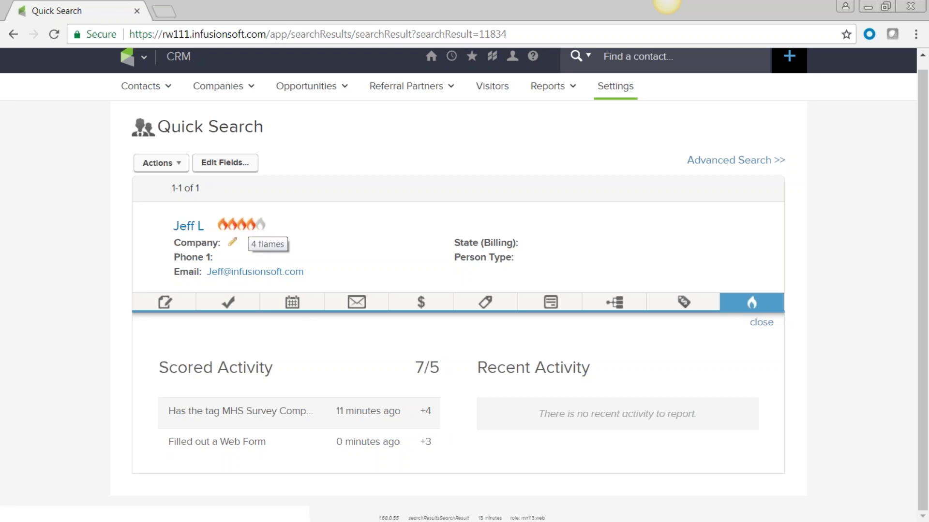
Step: Recheck the contact's active sequences and open the Campaign Builder list of 48 campaigns
left_click(625, 308)
scroll(468, 364, "down", 6)
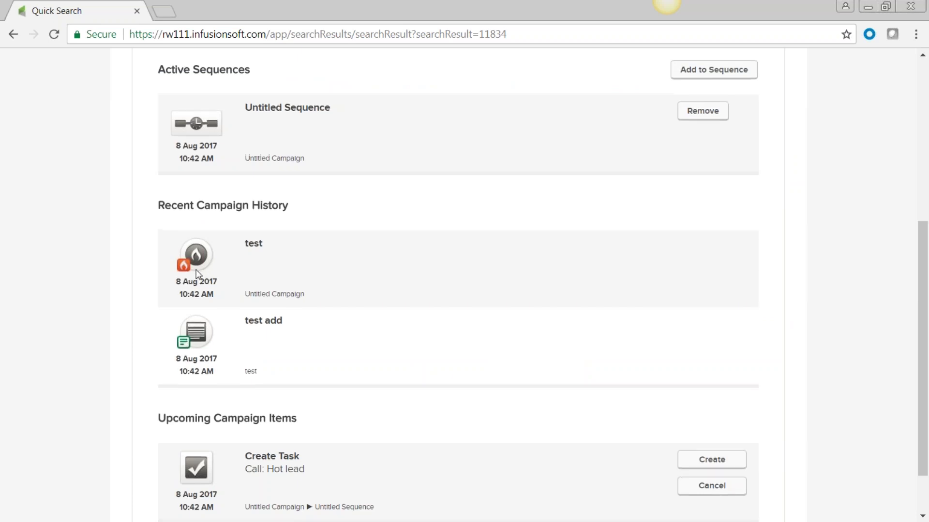
scroll(197, 266, "up", 6)
mouse_move(128, 67)
left_click(387, 129)
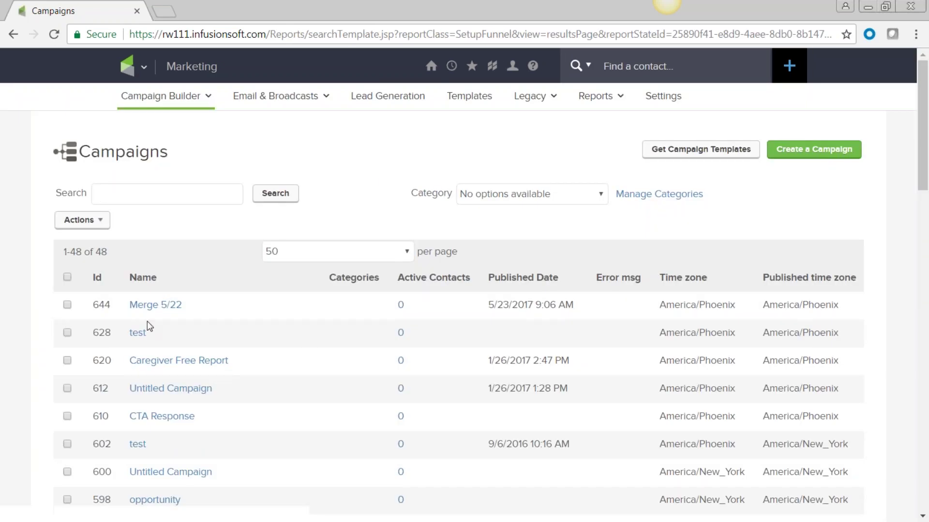
Step: Open the test campaign and confirm the top Lead Score goal's settings
left_click(138, 335)
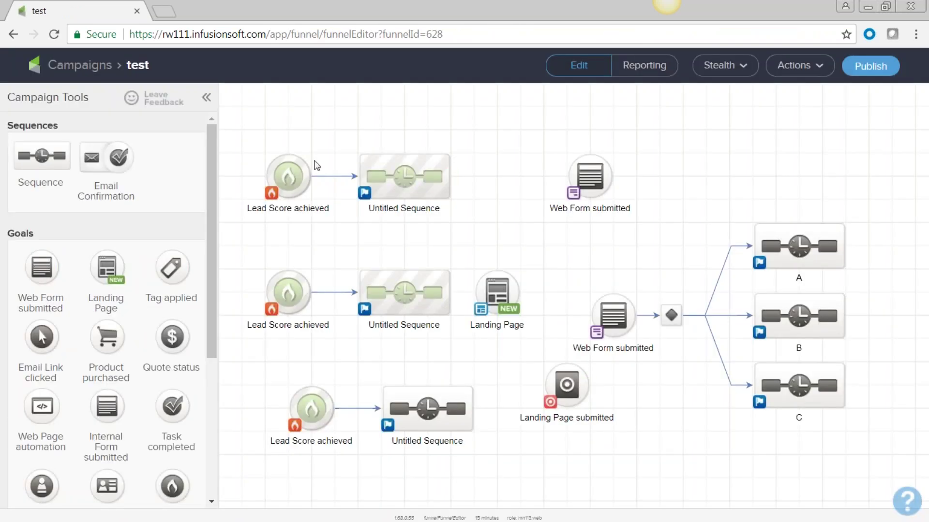
left_click(289, 175)
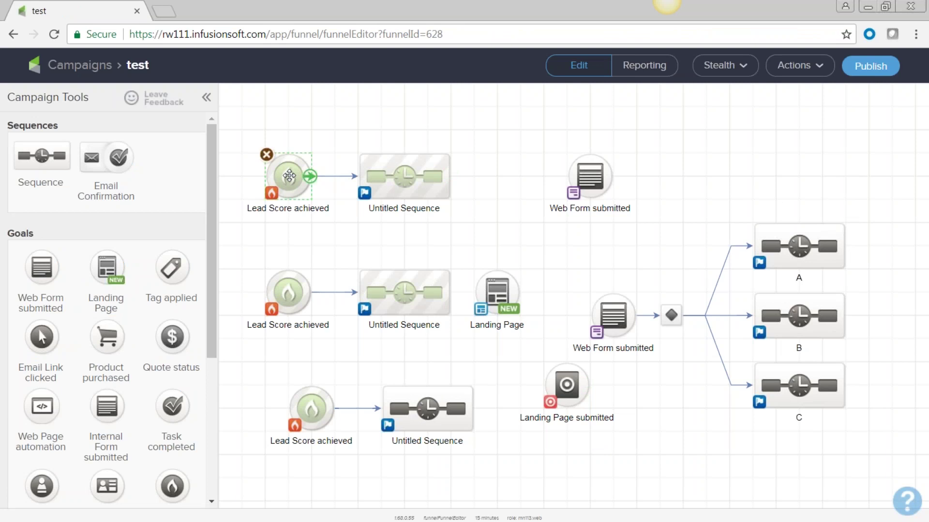
double_click(289, 176)
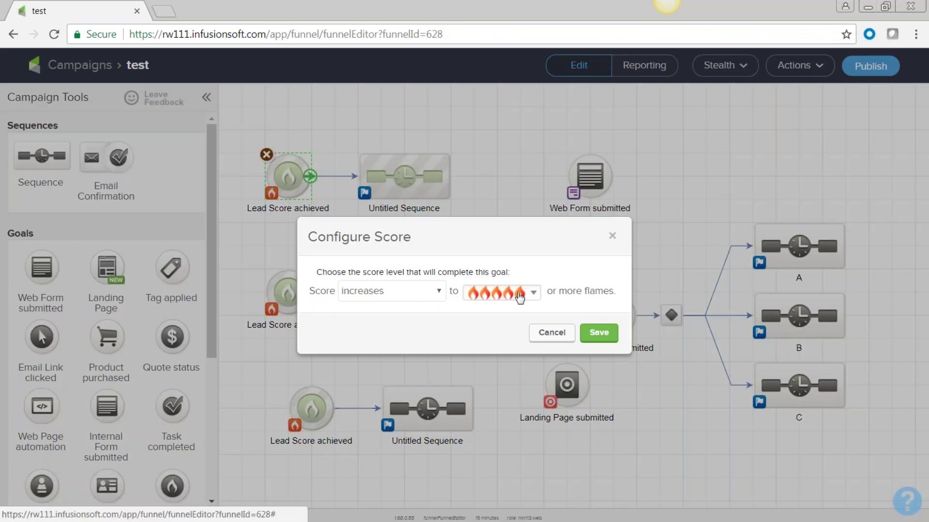
left_click(597, 333)
Step: Inspect the Create Task step inside the top Untitled Sequence, then return to the campaign canvas
left_click(407, 172)
double_click(408, 172)
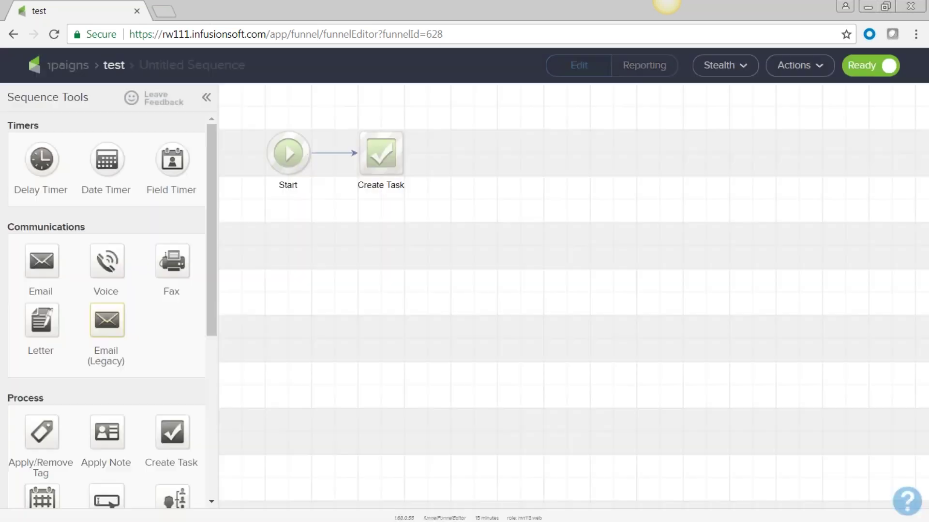
double_click(381, 154)
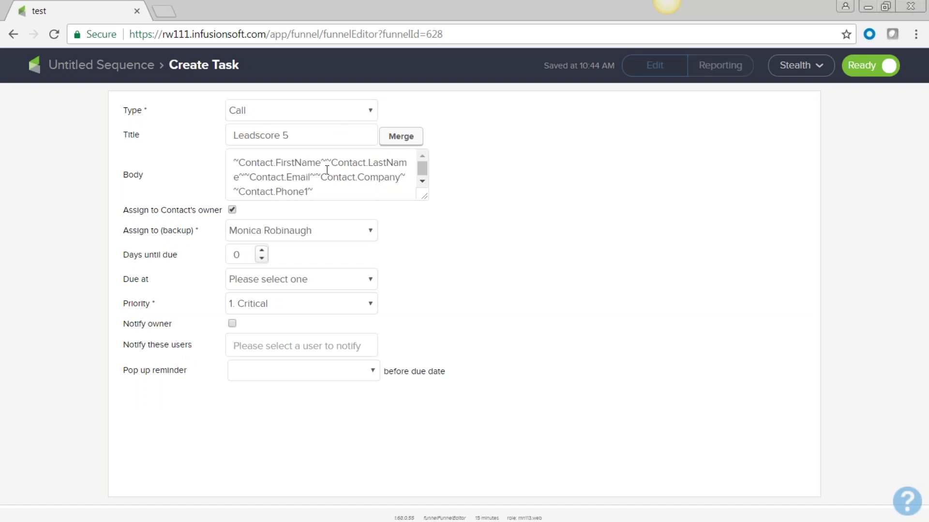
left_click(13, 33)
left_click(13, 34)
Step: Try 4 and then 1 flame on the middle Lead Score goal, cancel, and return to Campaigns
double_click(303, 320)
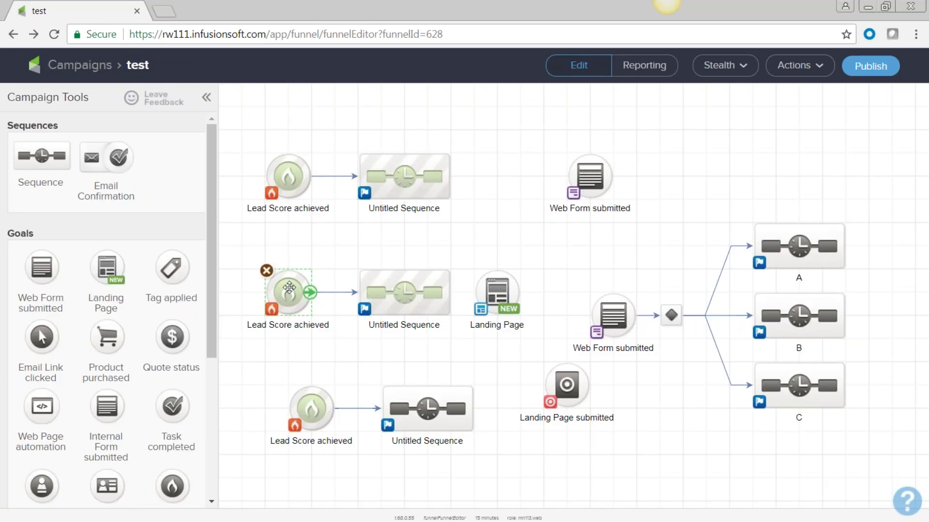
left_click(536, 298)
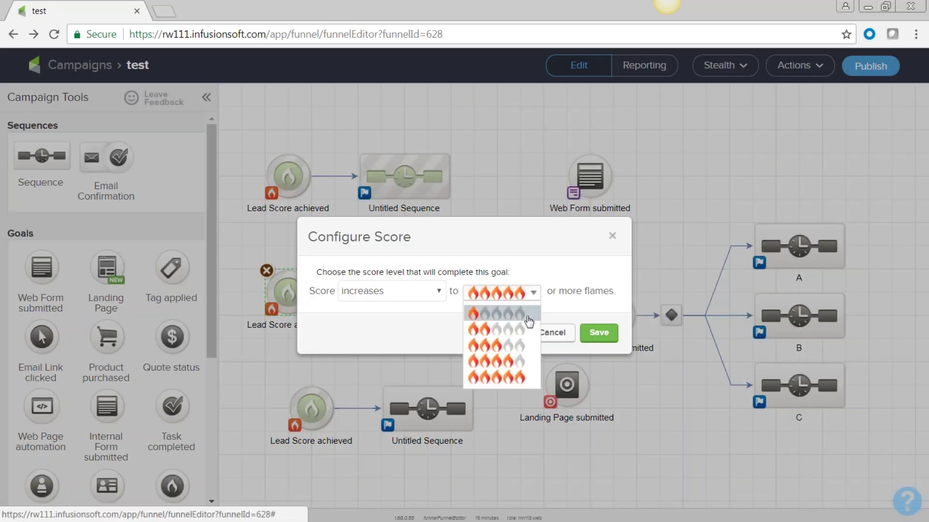
left_click(525, 366)
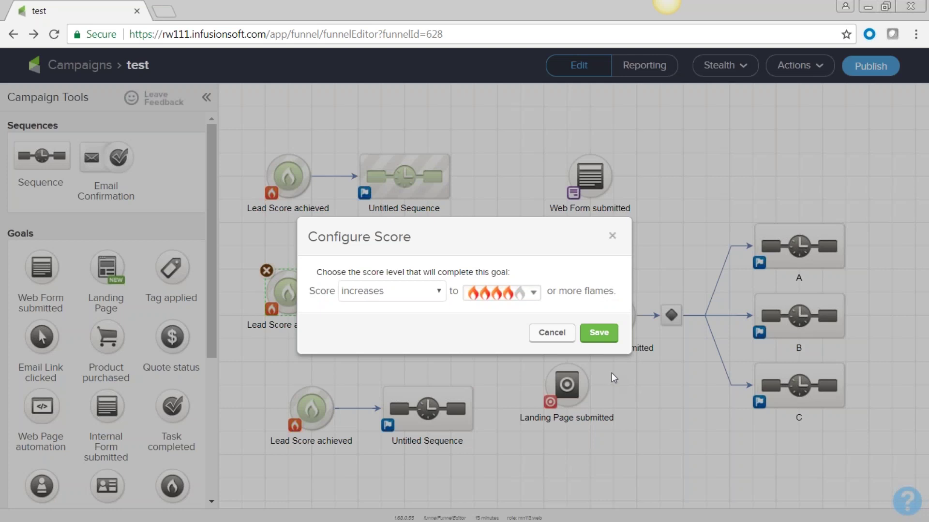
left_click(534, 296)
left_click(501, 316)
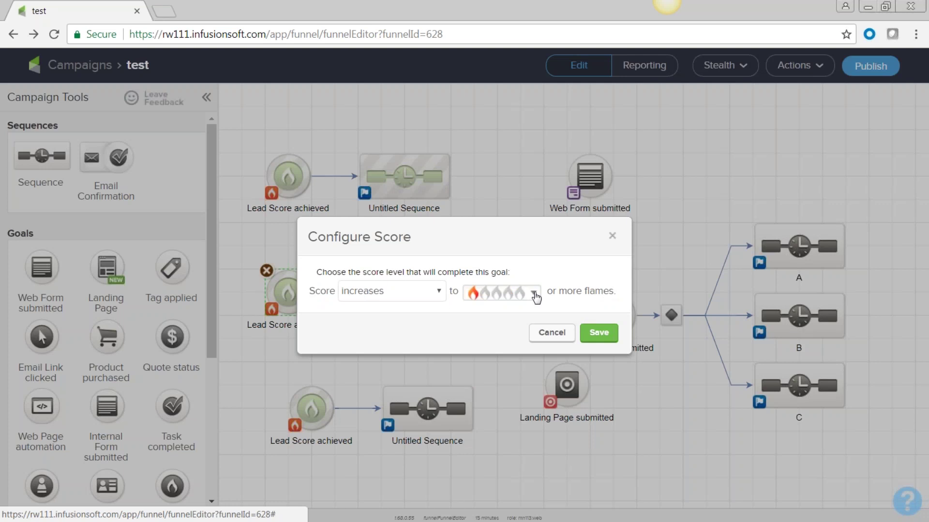
left_click(550, 337)
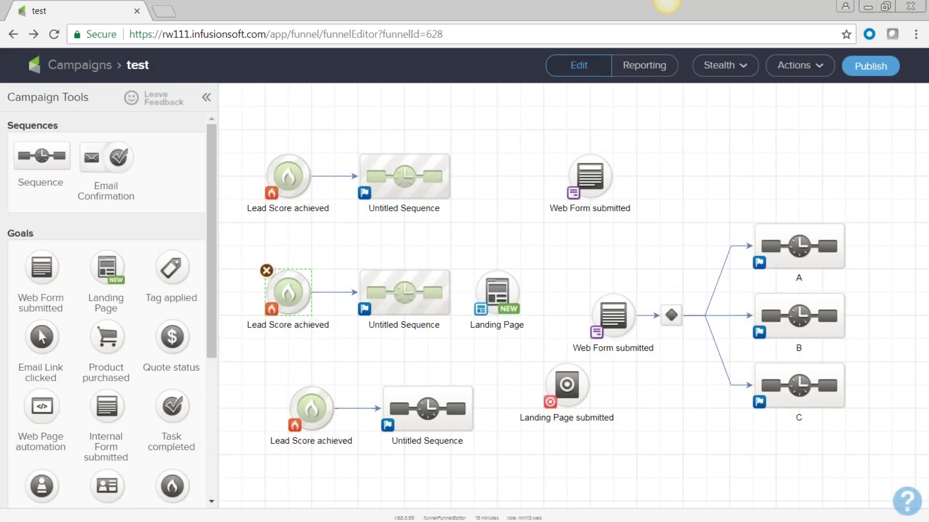
left_click(13, 34)
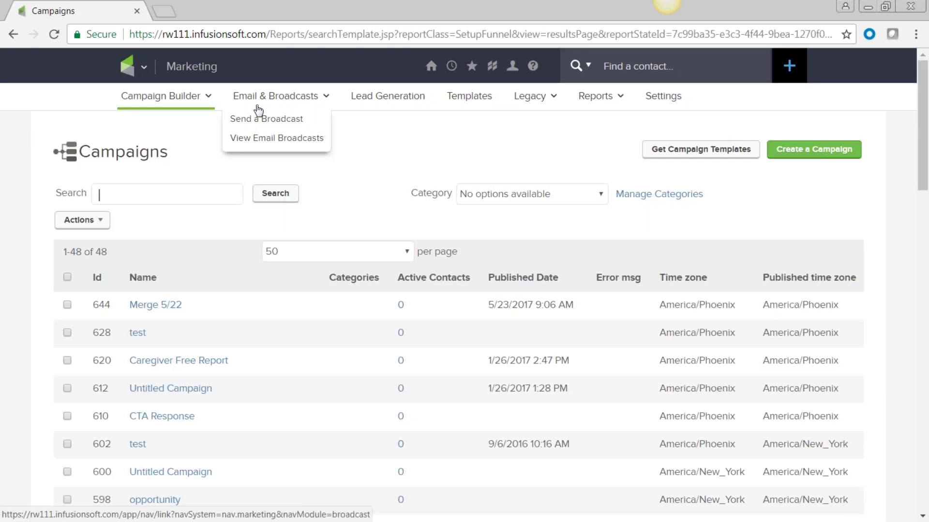
Step: Search CRM Contacts for First Name starting with 'Z'
scroll(521, 336, "down", 2)
scroll(254, 165, "up", 2)
left_click(144, 75)
left_click(268, 137)
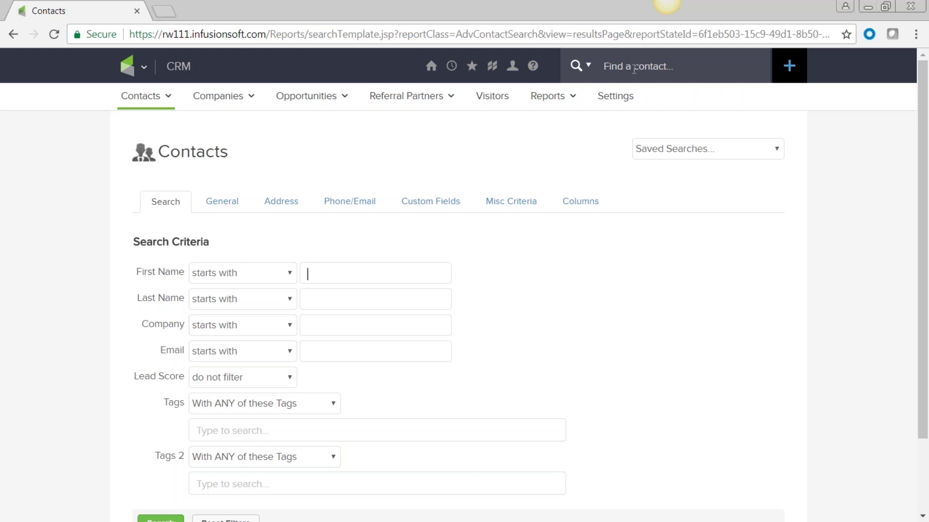
scroll(546, 333, "down", 2)
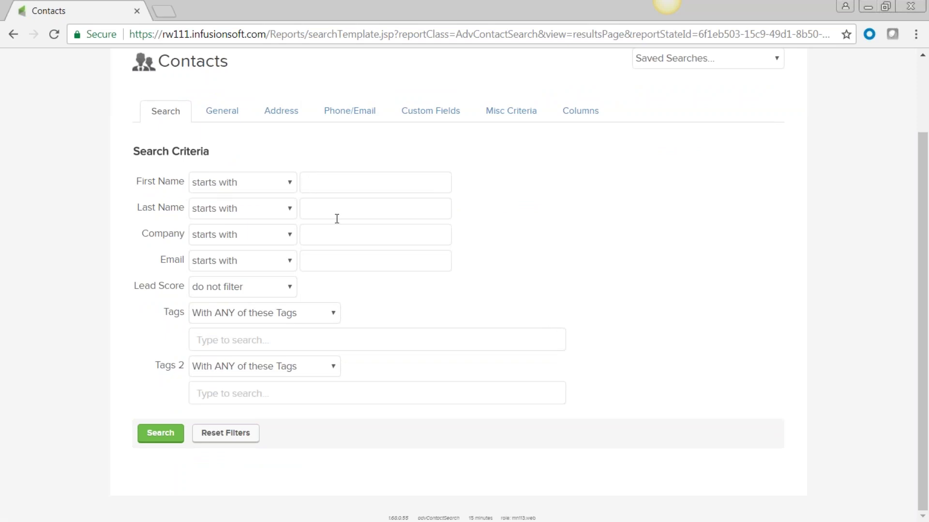
left_click(289, 182)
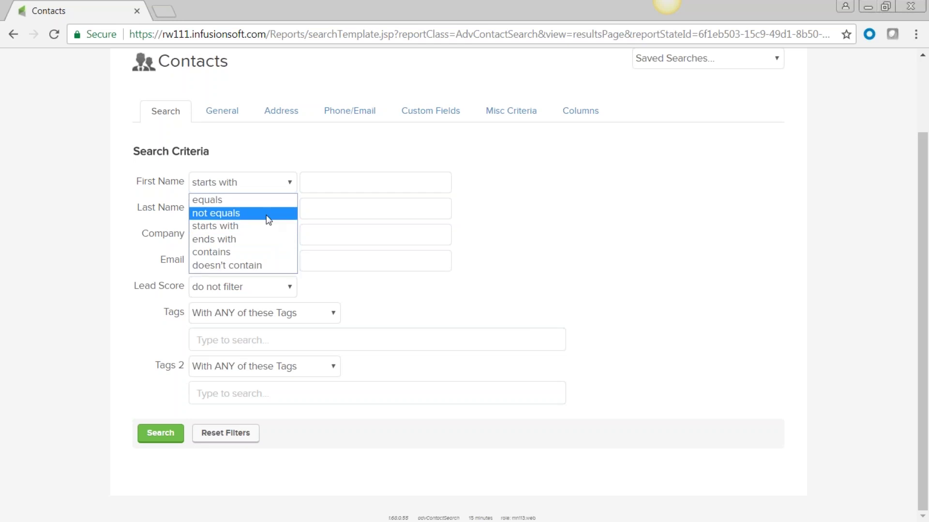
left_click(269, 228)
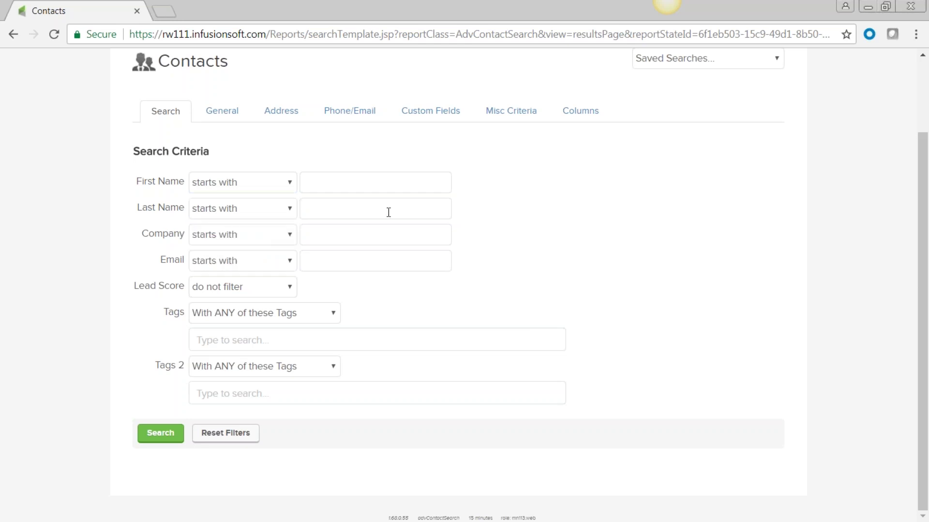
left_click(317, 185)
type("Z")
left_click(160, 434)
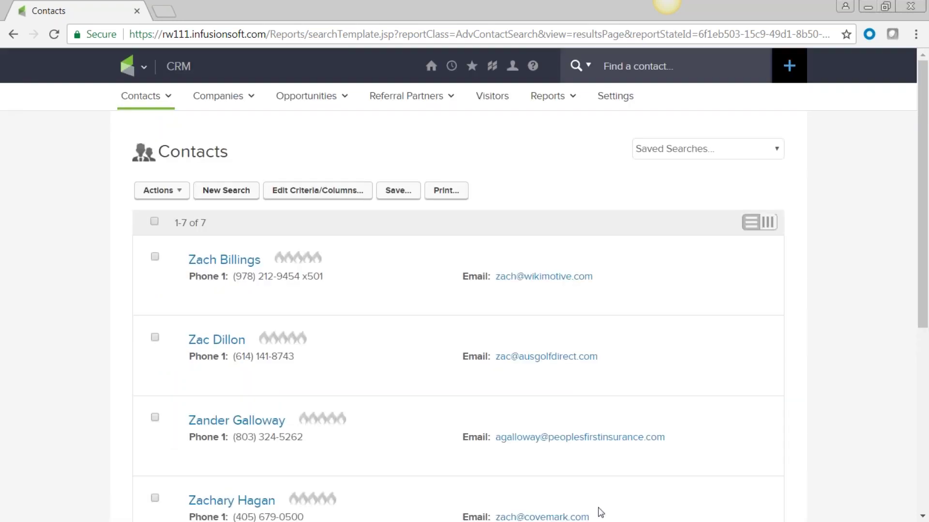
Step: Review the seven results, try selecting and deselecting contacts, and end with all seven selected
scroll(433, 491, "down", 3)
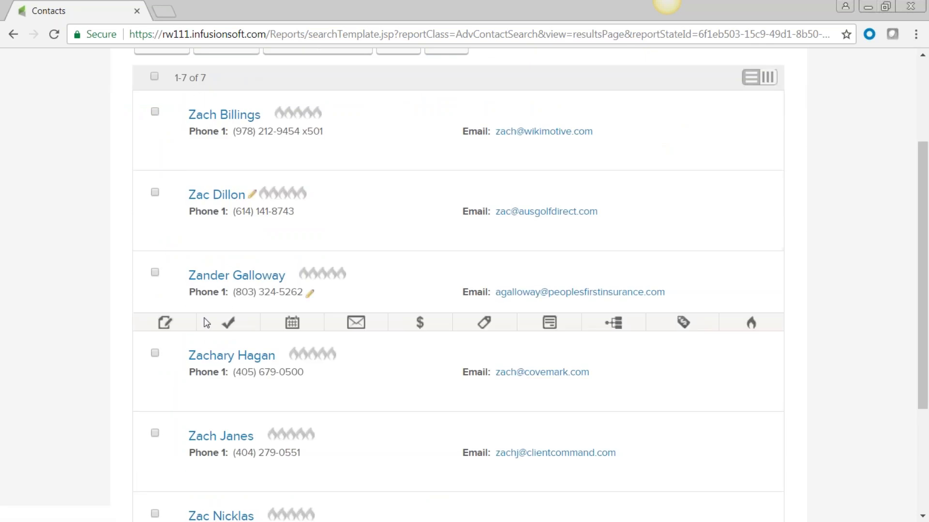
scroll(242, 502, "down", 3)
scroll(198, 452, "down", 1)
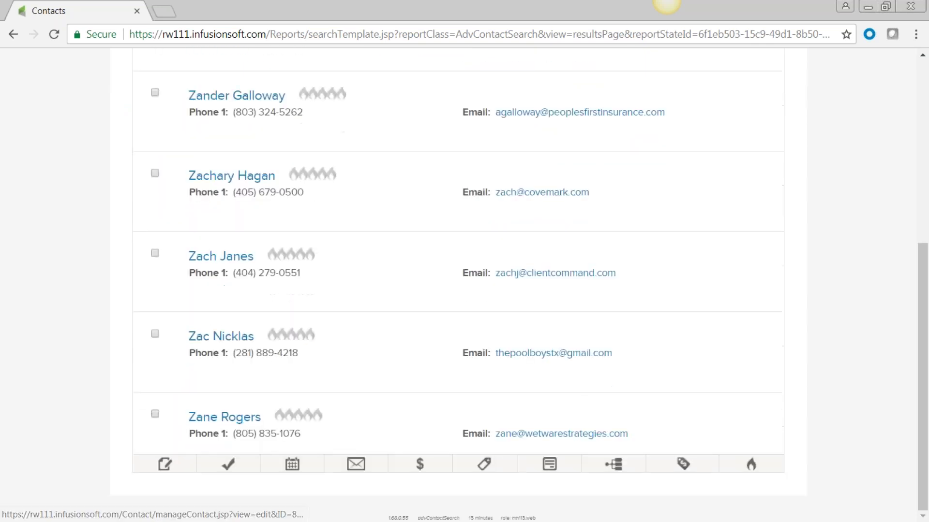
scroll(198, 452, "up", 3)
scroll(198, 452, "up", 1)
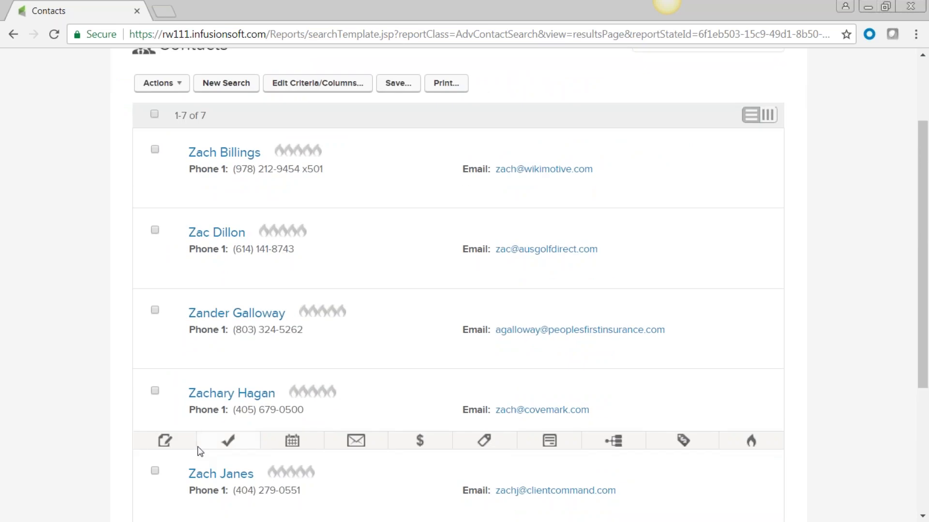
scroll(200, 450, "up", 1)
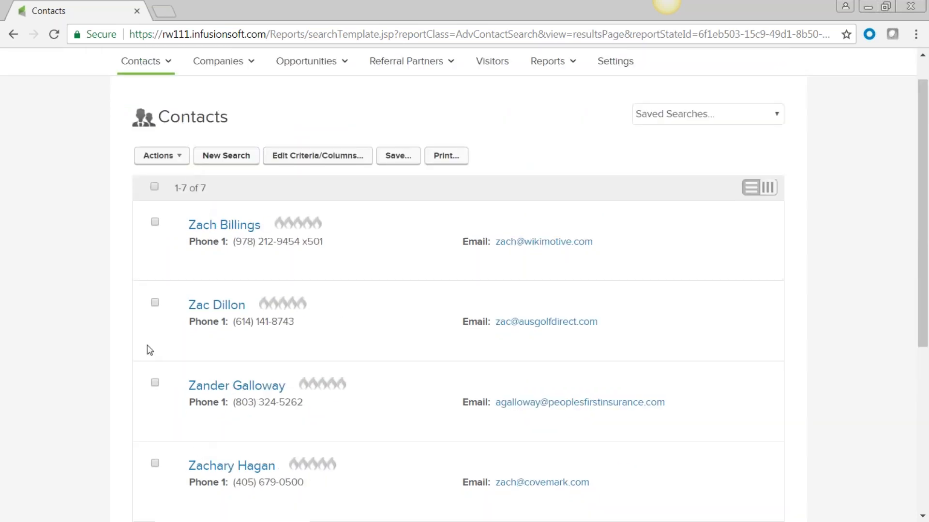
mouse_move(286, 237)
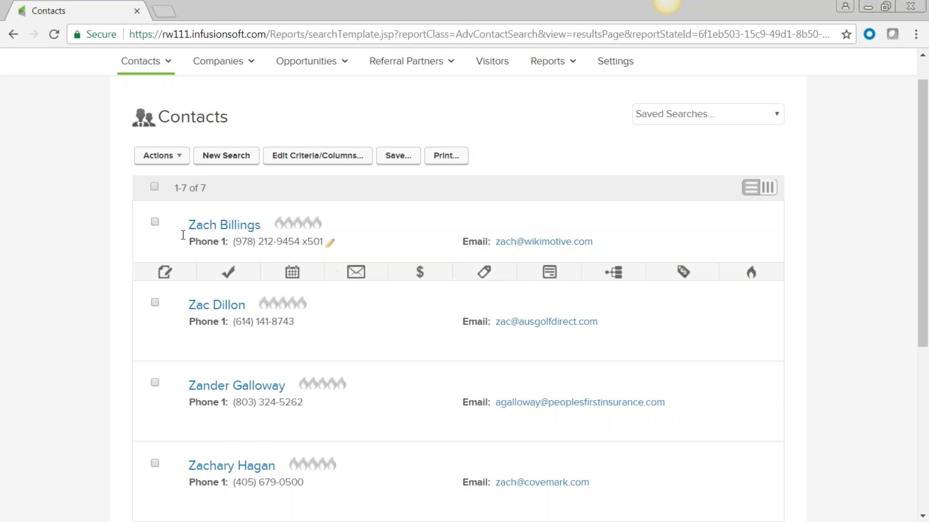
left_click(154, 187)
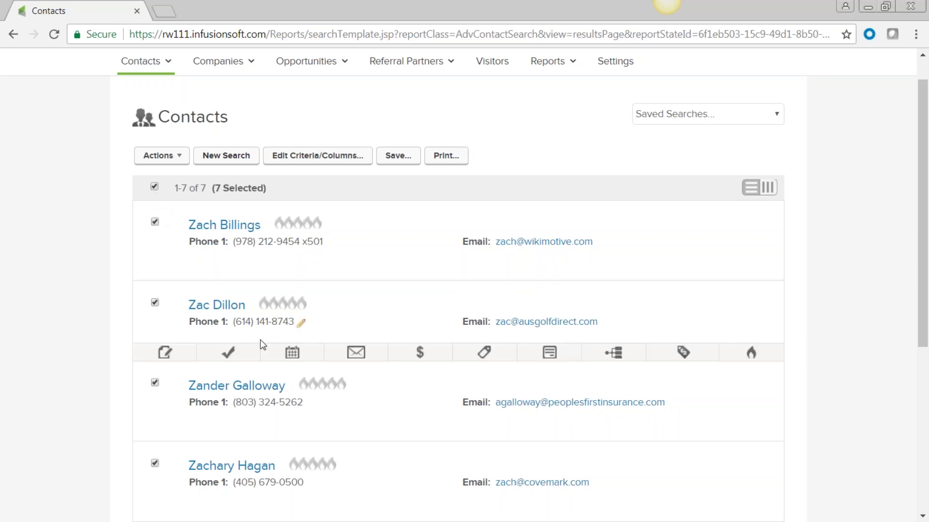
left_click(156, 303)
scroll(247, 369, "down", 6)
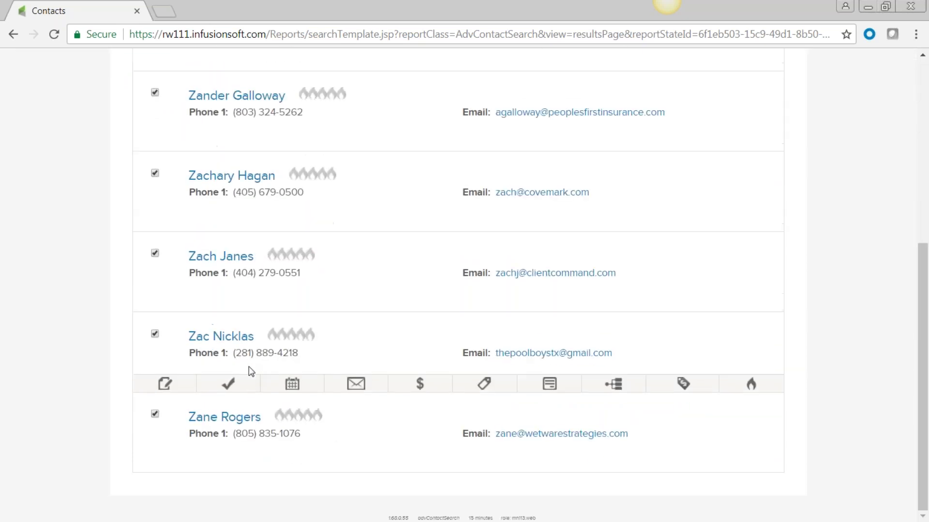
scroll(249, 366, "up", 6)
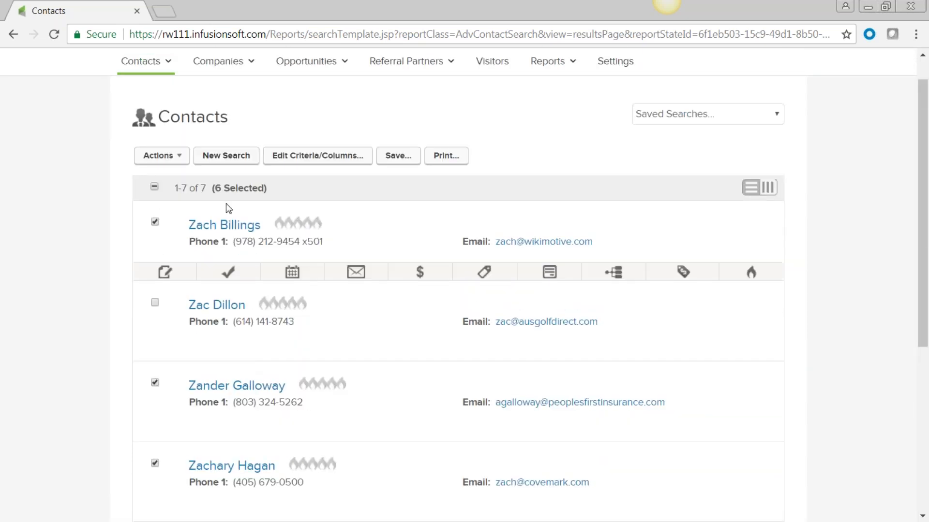
left_click(182, 160)
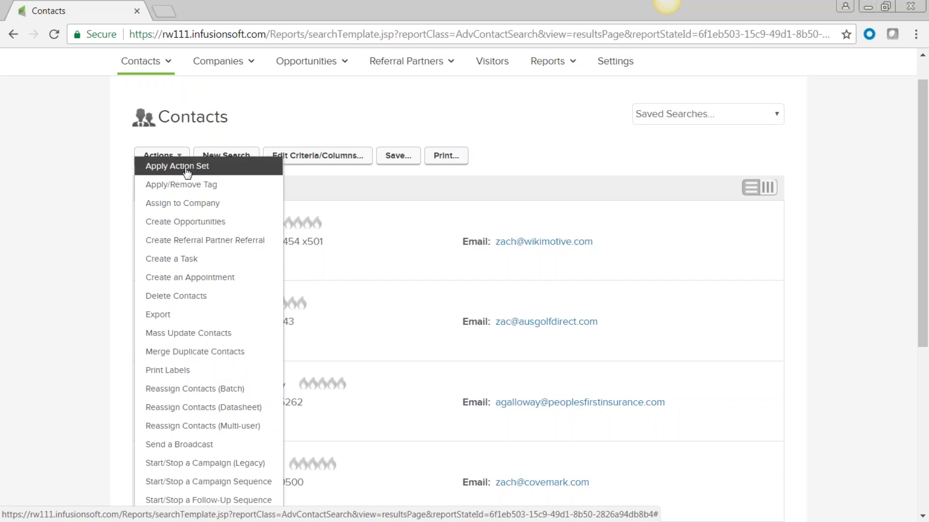
left_click(155, 189)
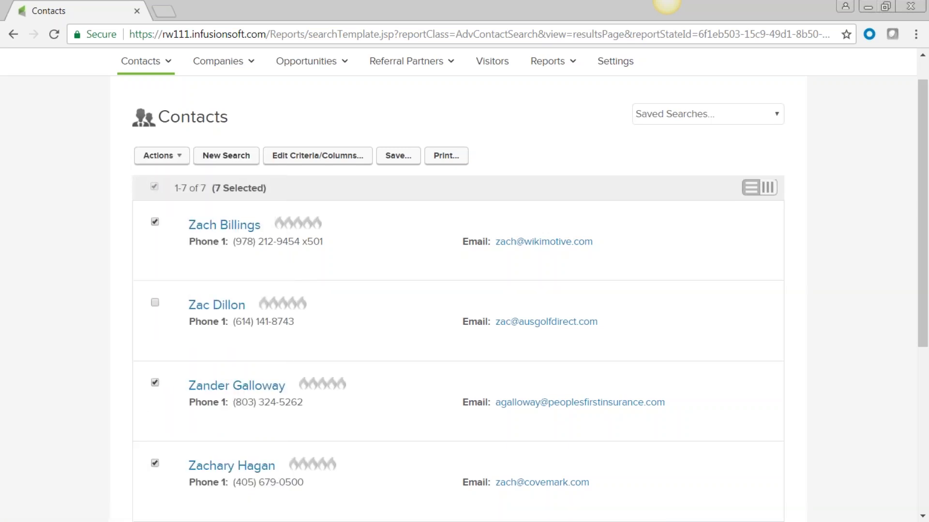
Step: Run a new contact search for Email contains '@', returning 1,893 contacts
left_click(234, 162)
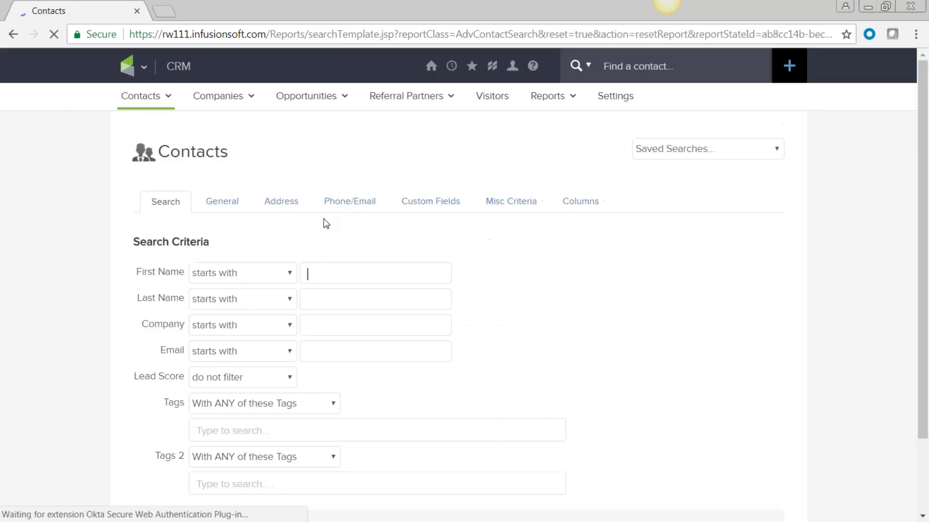
scroll(548, 264, "down", 2)
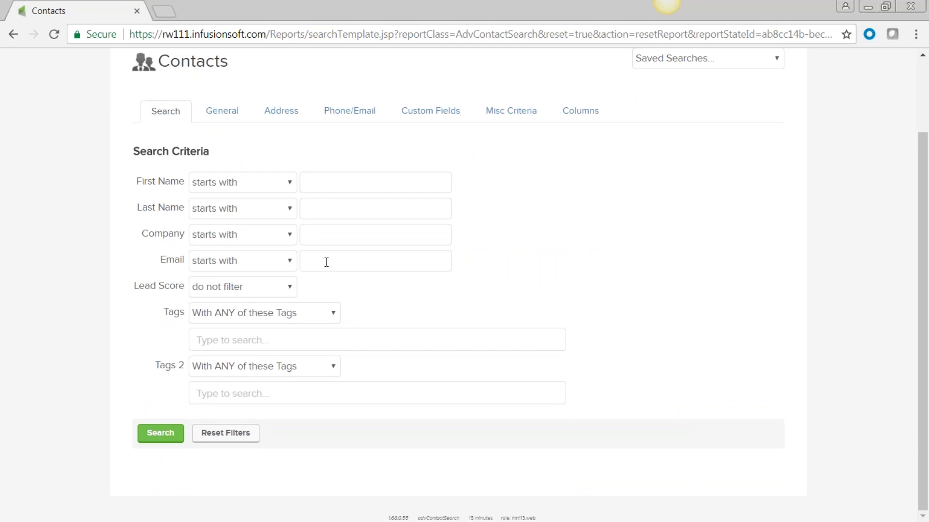
left_click(376, 255)
left_click(290, 264)
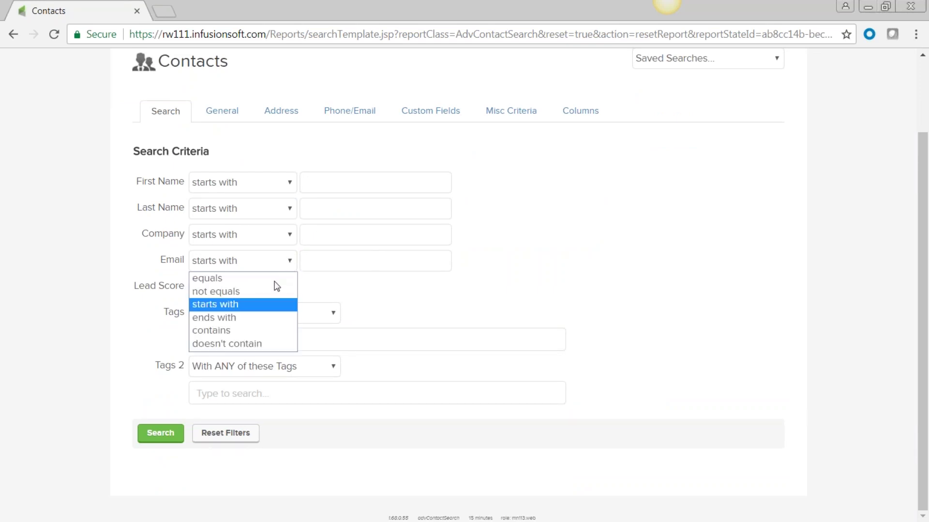
left_click(266, 326)
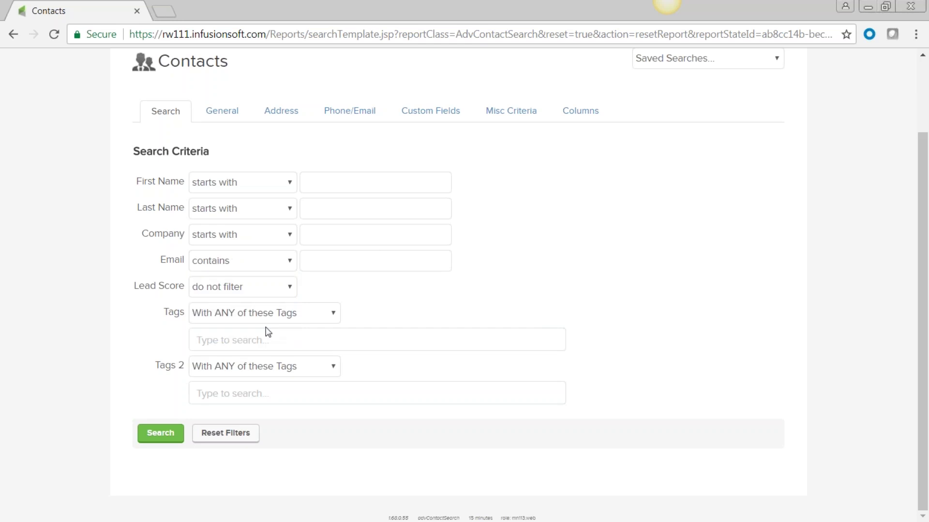
left_click(315, 260)
type("@")
key("Escape")
left_click(162, 435)
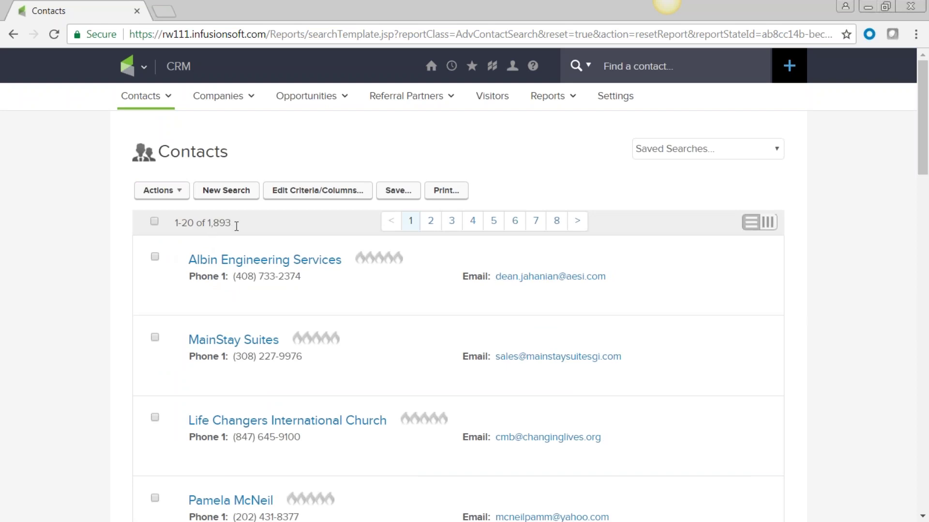
mouse_move(246, 249)
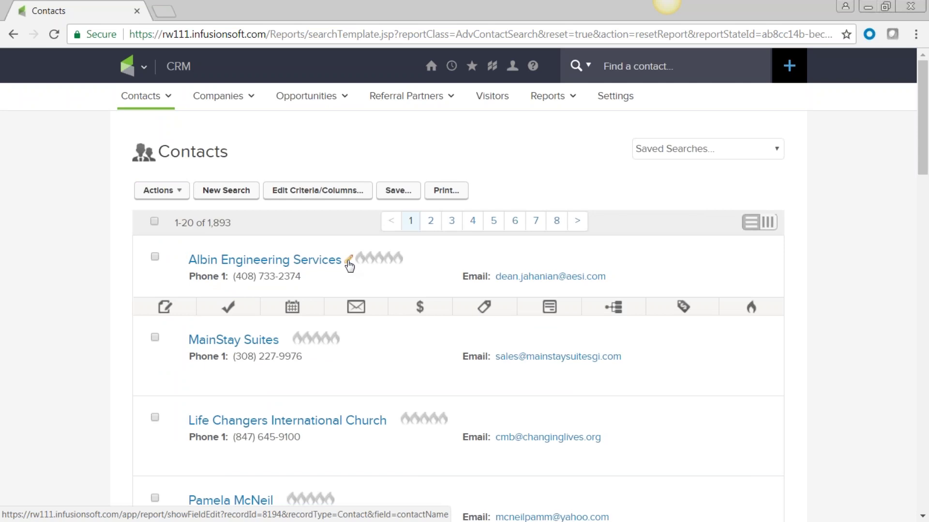
left_click(230, 194)
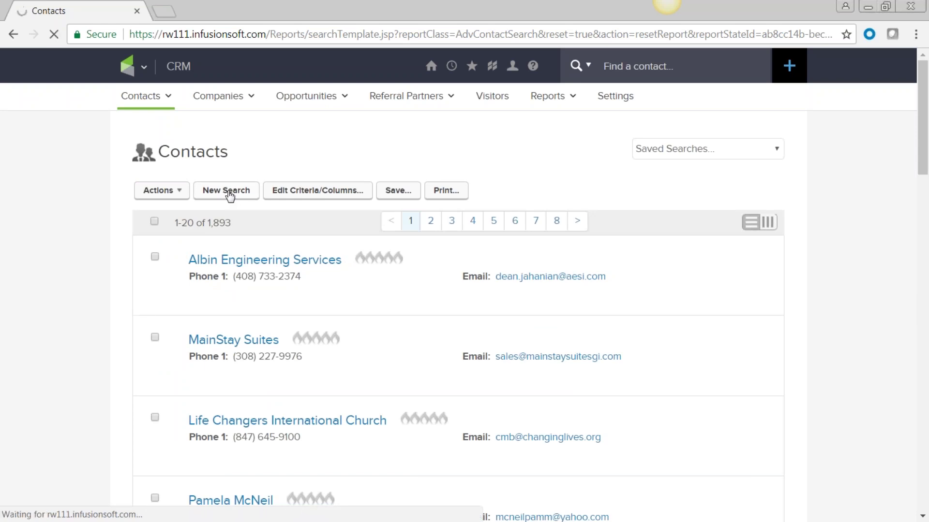
Step: Search for contacts whose Email doesn't contain '@', finding 410 contacts
scroll(547, 290, "down", 1)
scroll(542, 303, "down", 1)
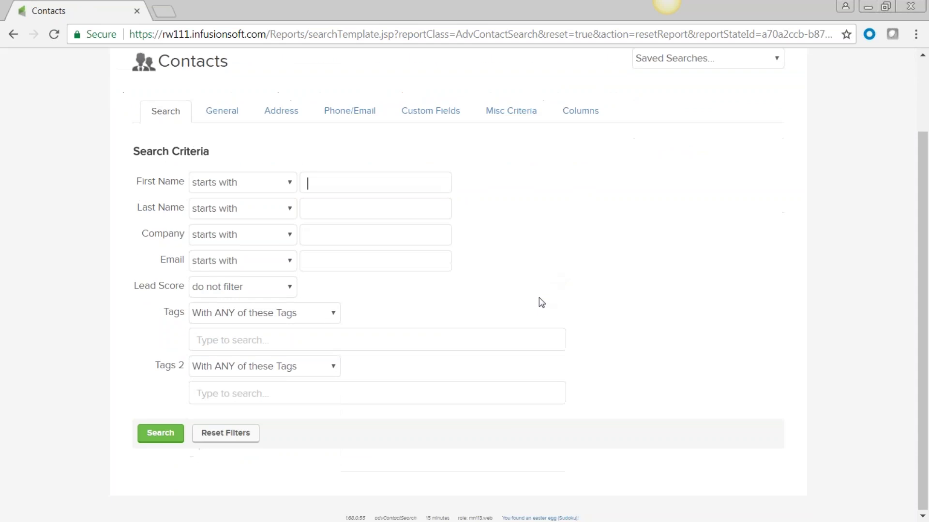
left_click(291, 264)
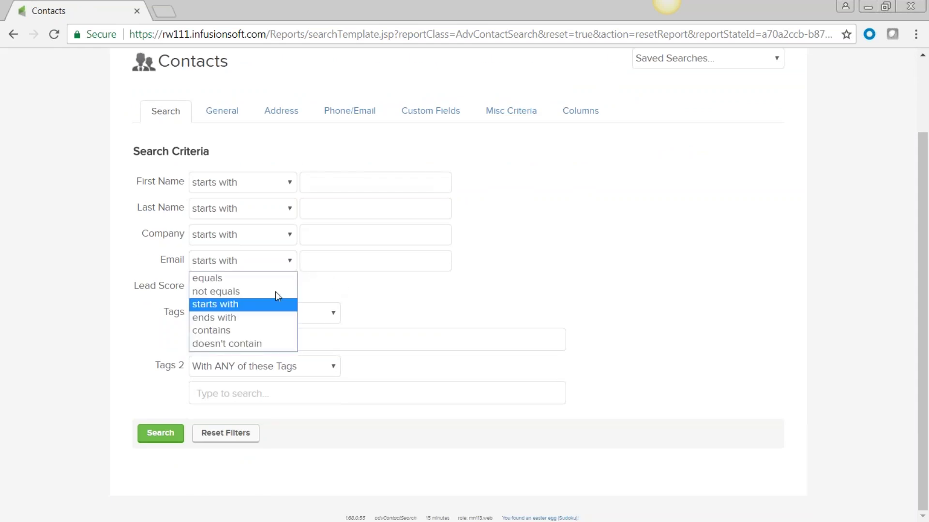
left_click(264, 344)
left_click(327, 263)
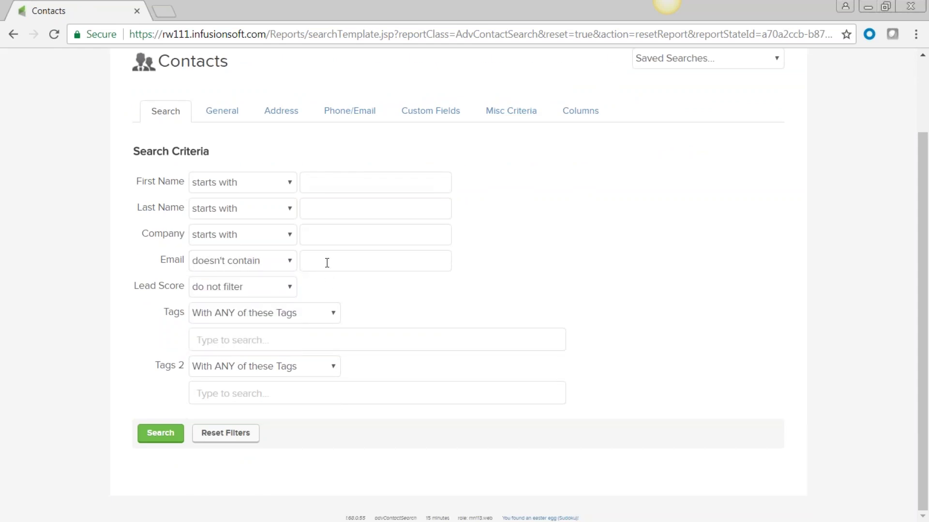
type("@")
left_click(580, 261)
left_click(166, 436)
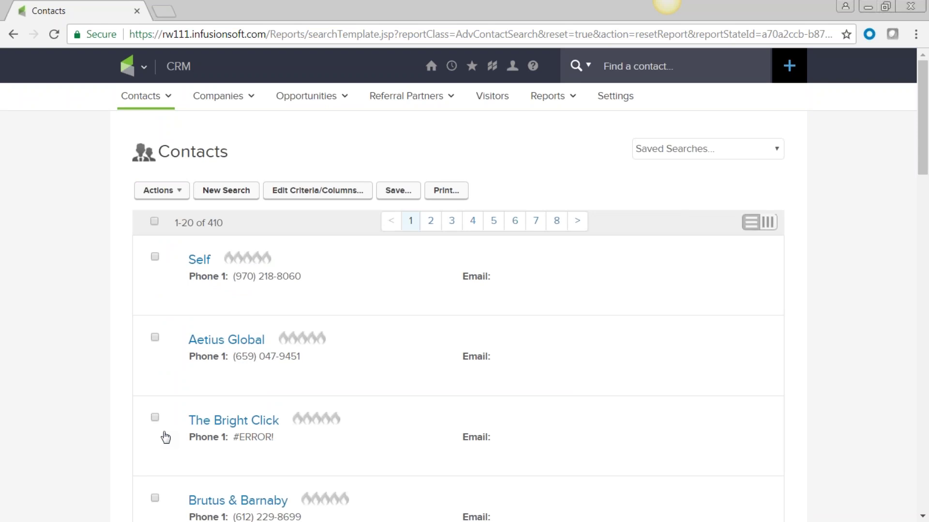
left_click(233, 198)
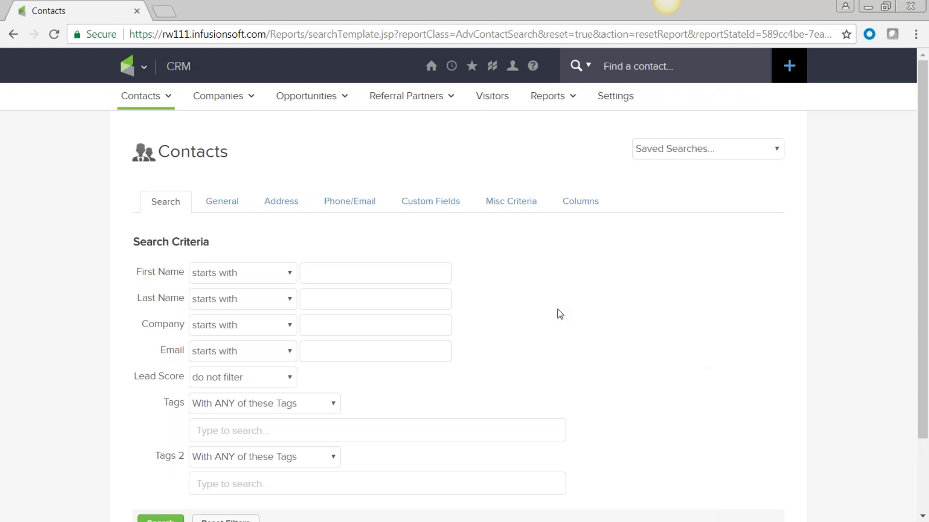
Step: Set the Tags search condition to 'With ANY of these Tags'
scroll(559, 313, "down", 3)
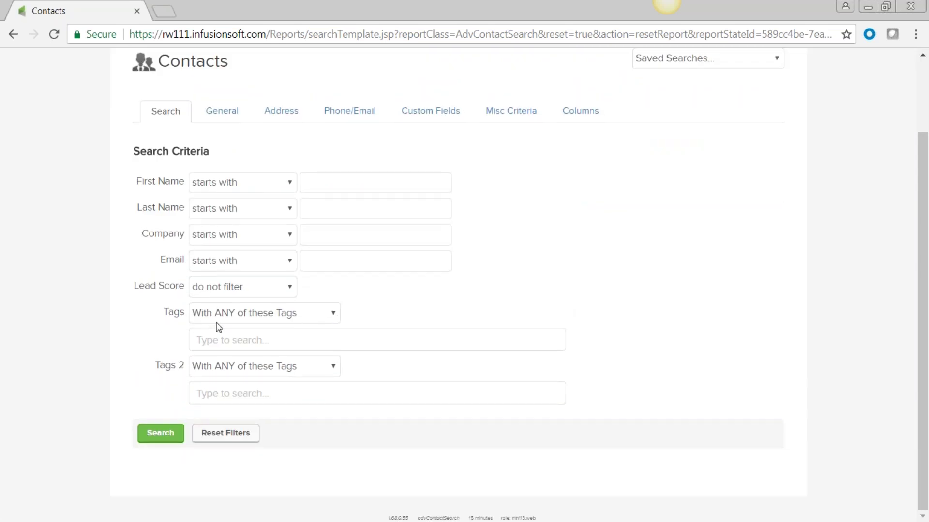
left_click(335, 313)
left_click(332, 343)
left_click(332, 314)
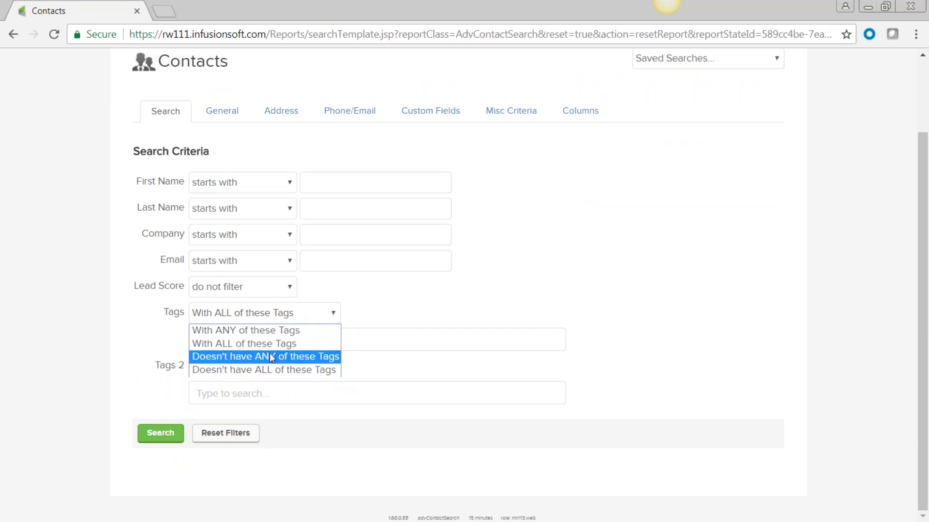
scroll(393, 325, "up", 1)
scroll(393, 325, "up", 2)
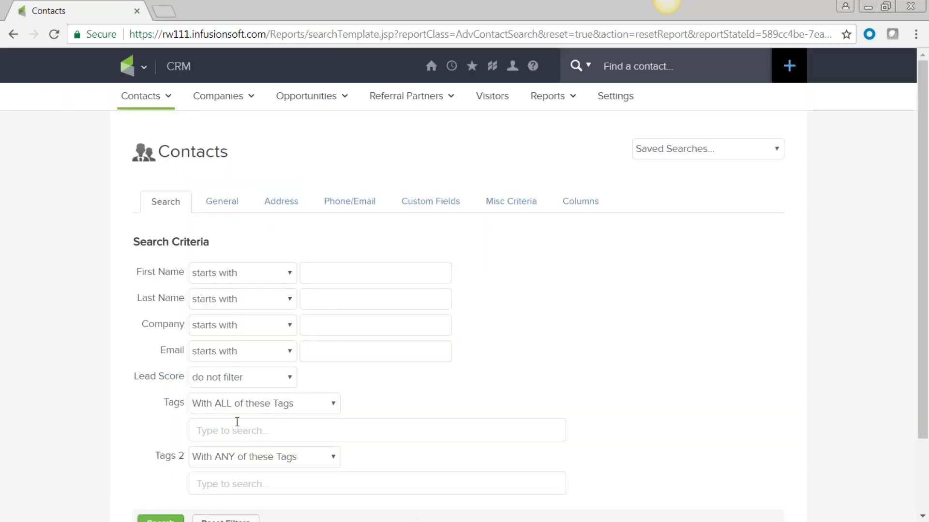
left_click(335, 403)
left_click(246, 421)
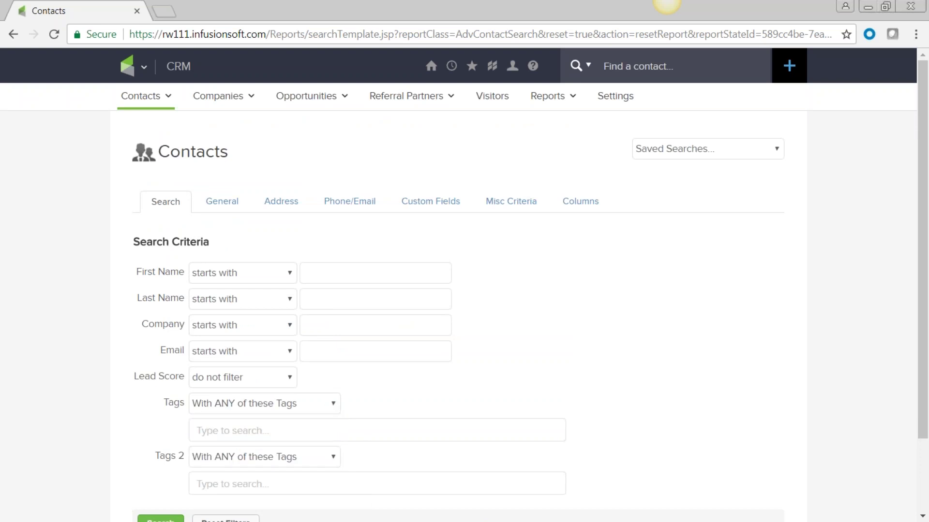
Step: Filter by the 'Baking -> Awesome cookie maker' tag and review the five matching contacts
scroll(572, 352, "down", 2)
left_click(229, 344)
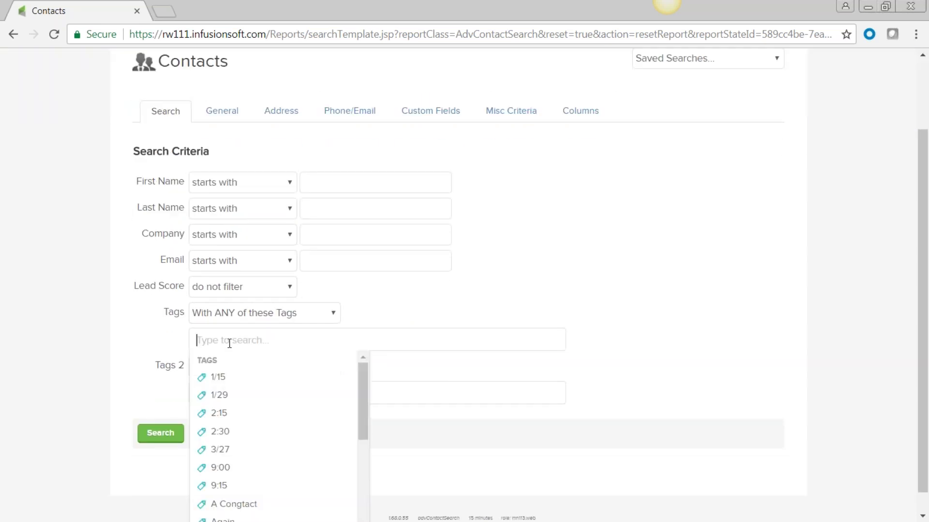
type("baki")
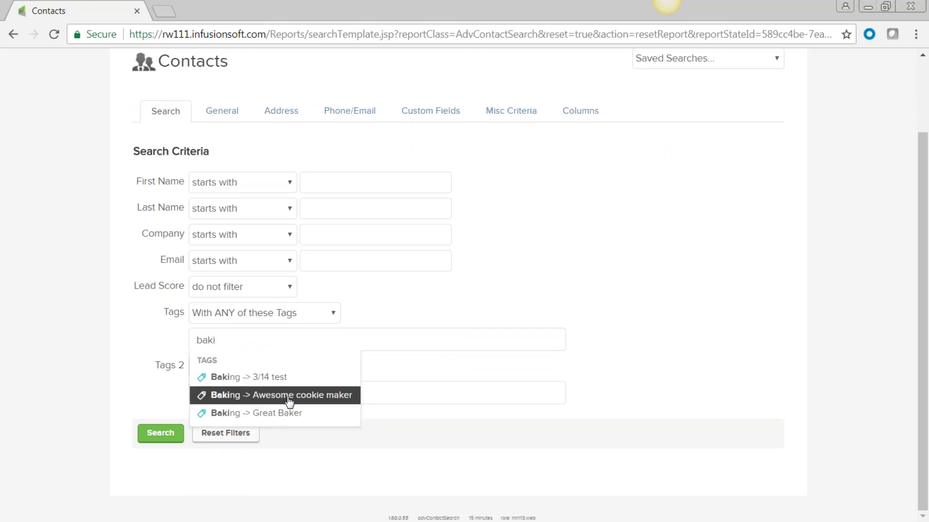
left_click(289, 397)
left_click(583, 278)
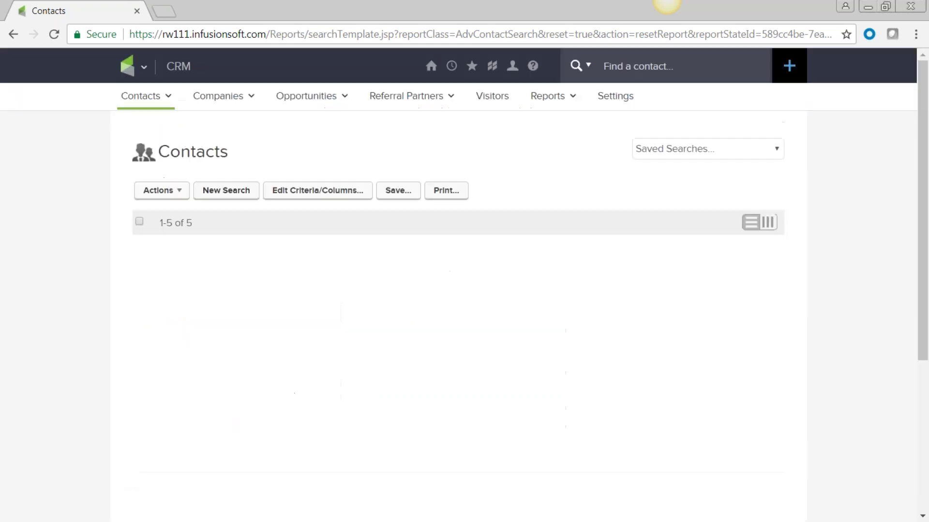
scroll(478, 483, "down", 3)
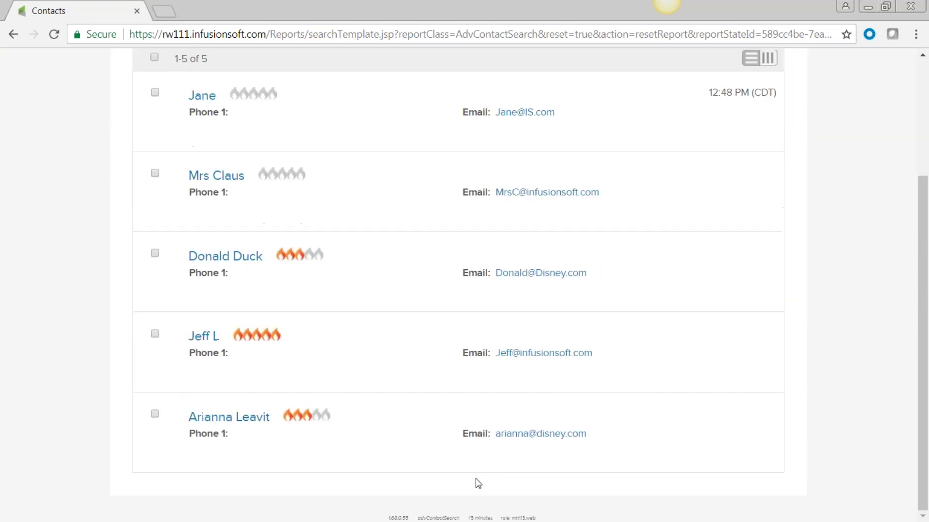
scroll(478, 483, "up", 1)
mouse_move(266, 208)
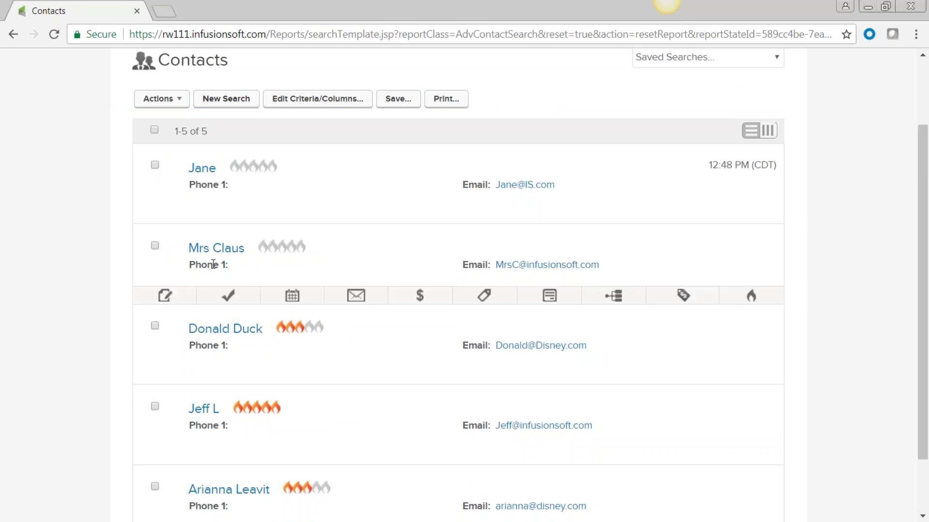
scroll(225, 341, "down", 1)
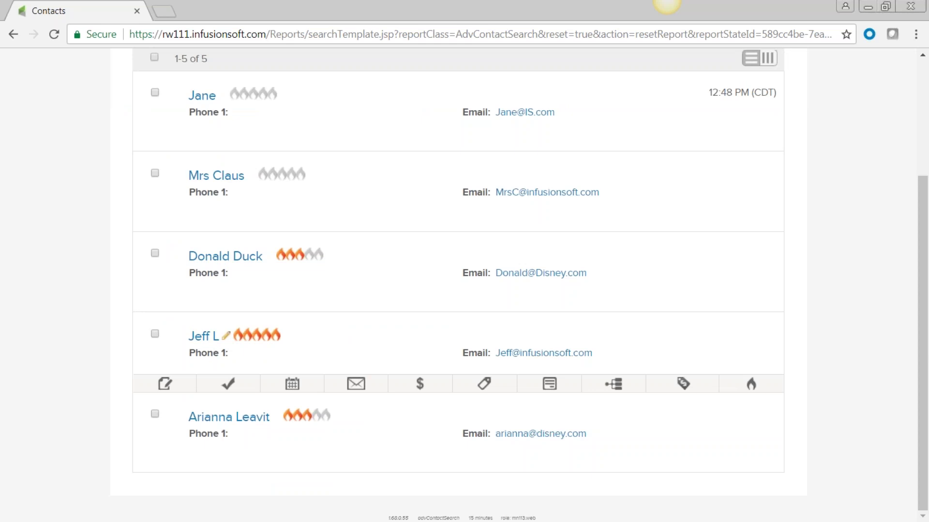
scroll(286, 370, "up", 2)
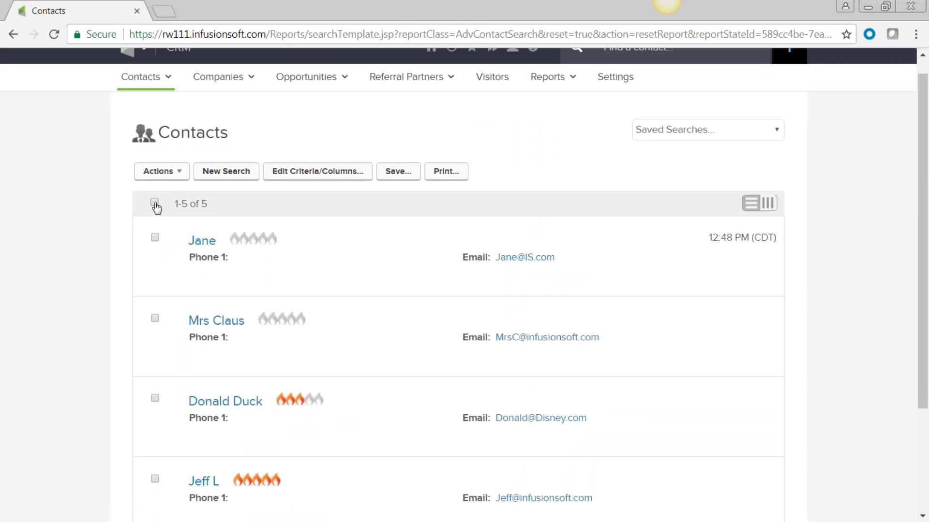
Step: Queue an Apply/Remove Tag action that adds the Alto tag to all five contacts
left_click(155, 202)
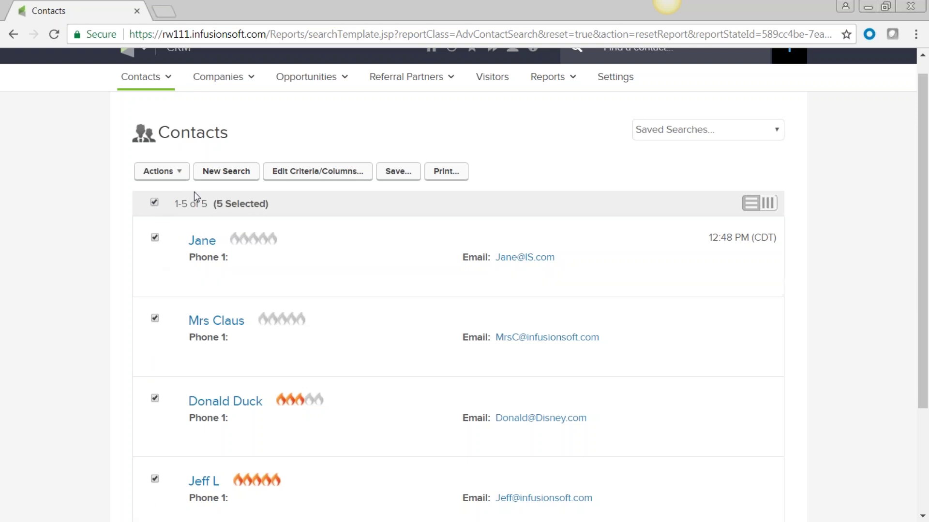
left_click(183, 173)
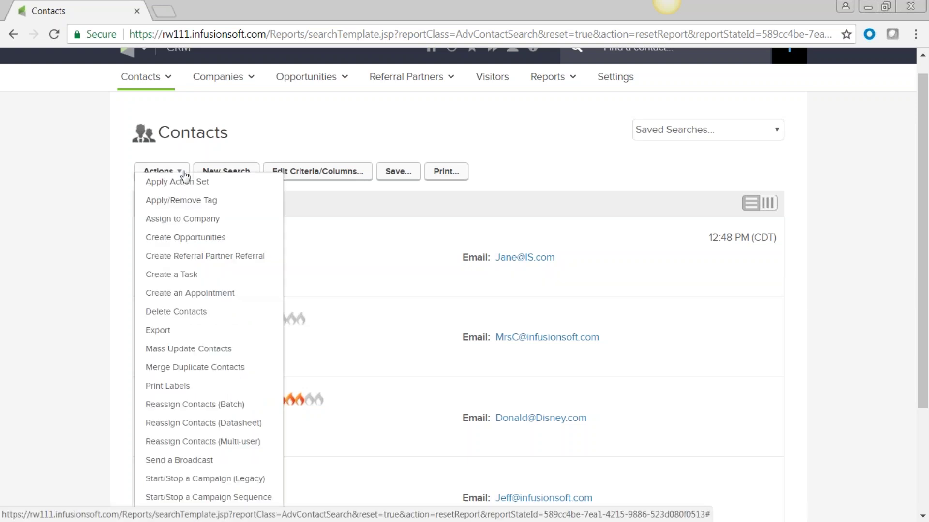
left_click(182, 201)
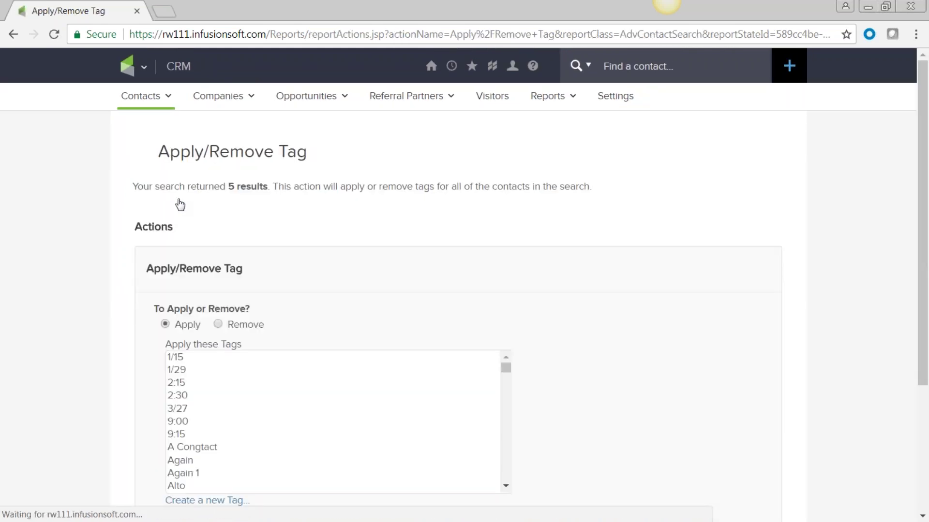
scroll(382, 253, "down", 3)
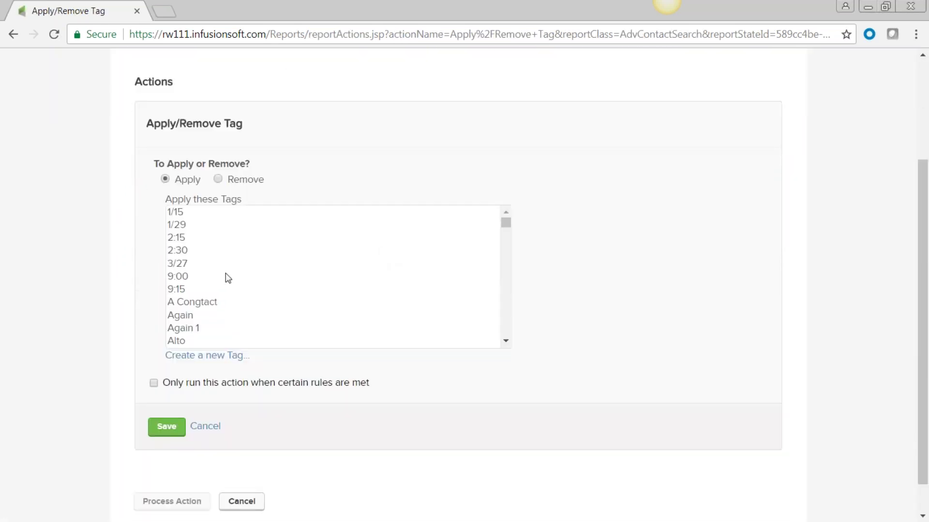
left_click(180, 342)
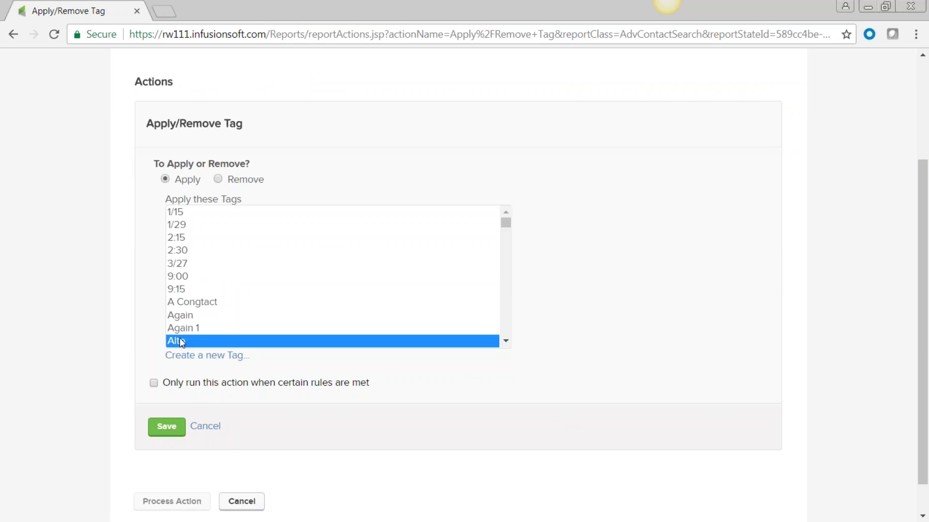
left_click(166, 426)
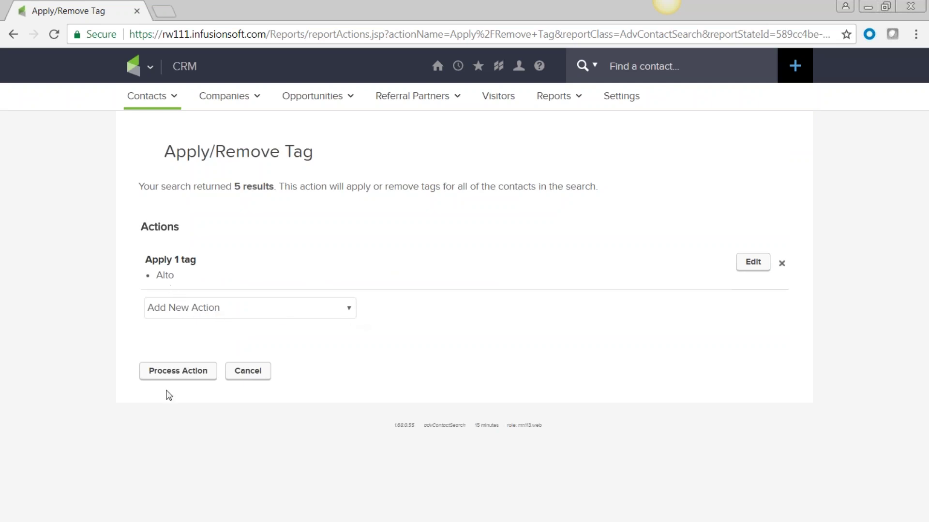
left_click(180, 375)
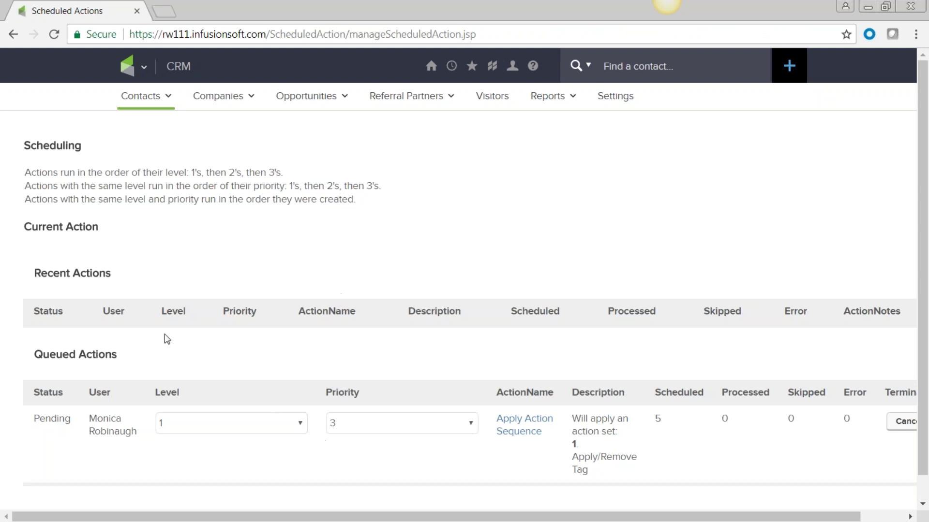
Step: Confirm the tag action is pending in Queued Actions, then return to Contacts > View Contacts
mouse_move(160, 95)
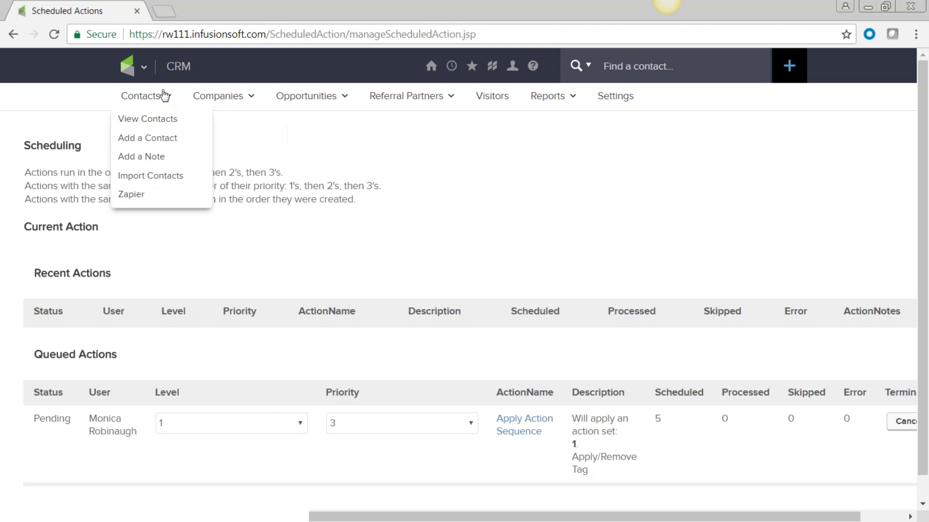
left_click(164, 121)
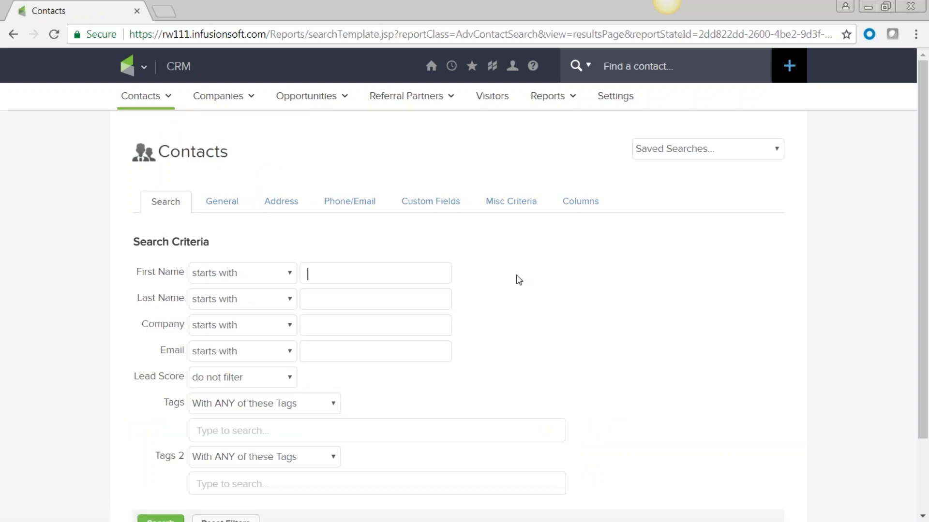
Step: Search contacts tagged 'MHS Contacts -> Bringing Guest' (20 results) and reopen Edit Criteria/Columns
scroll(513, 290, "down", 2)
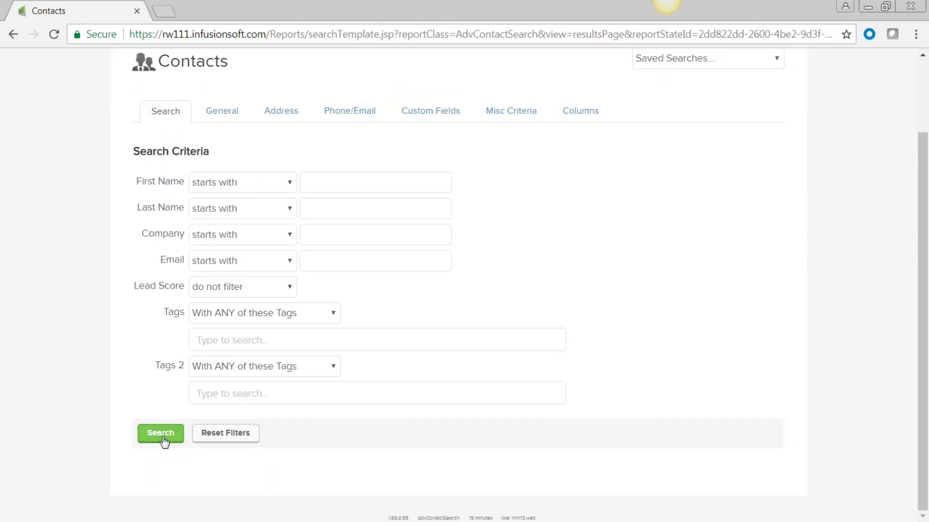
left_click(162, 437)
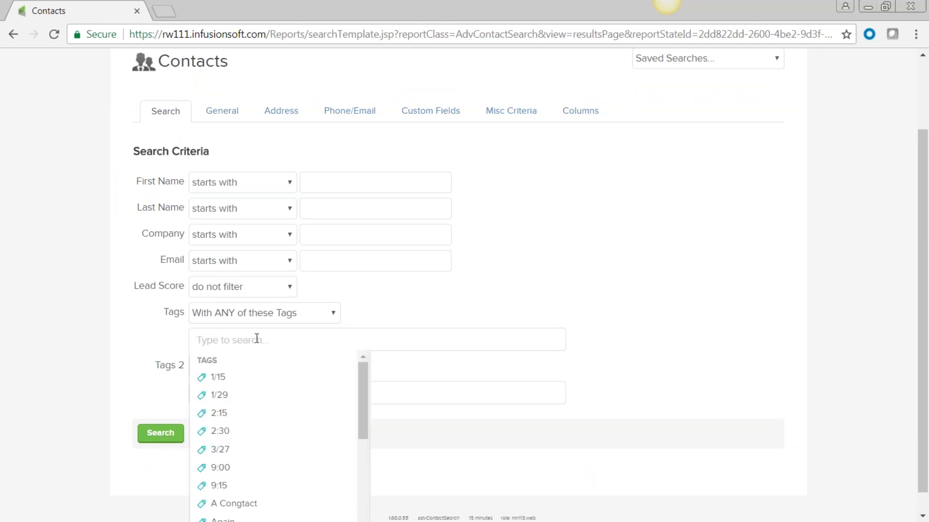
type("mhs")
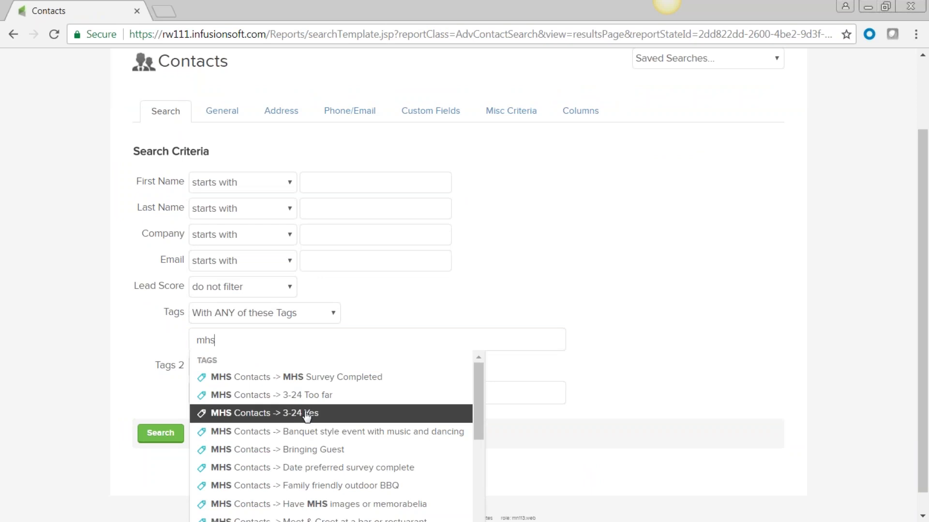
scroll(321, 413, "down", 3)
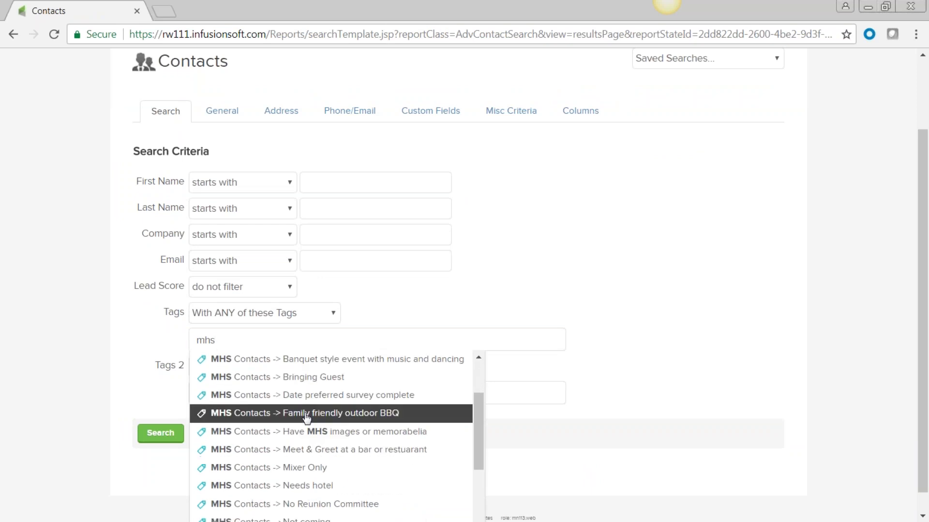
left_click(335, 378)
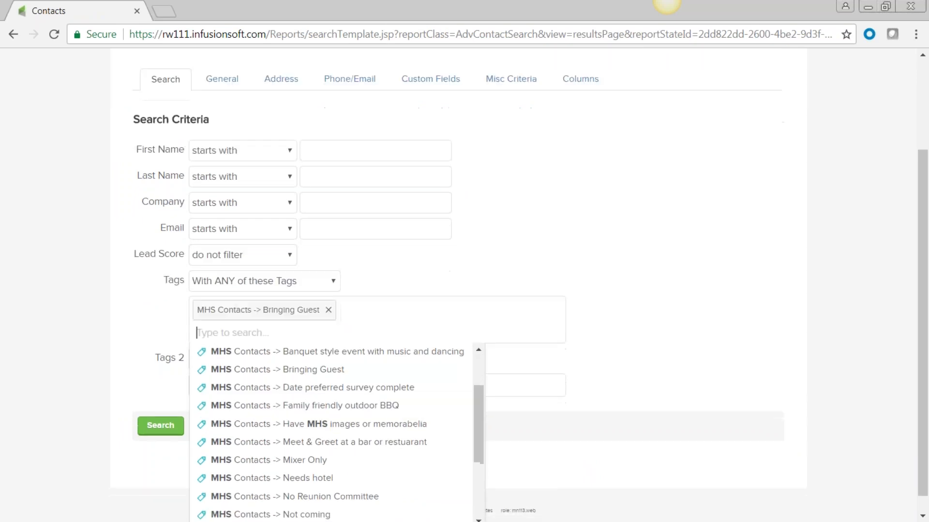
left_click(155, 428)
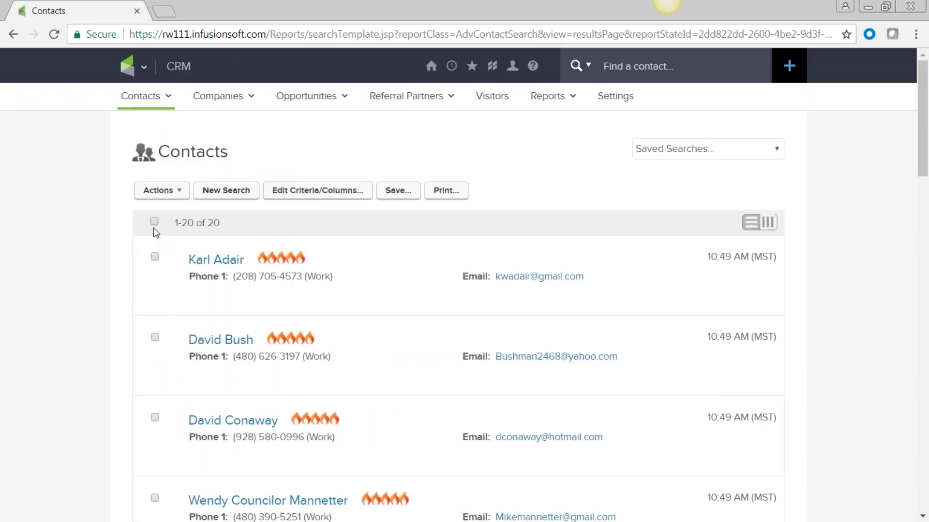
left_click(323, 196)
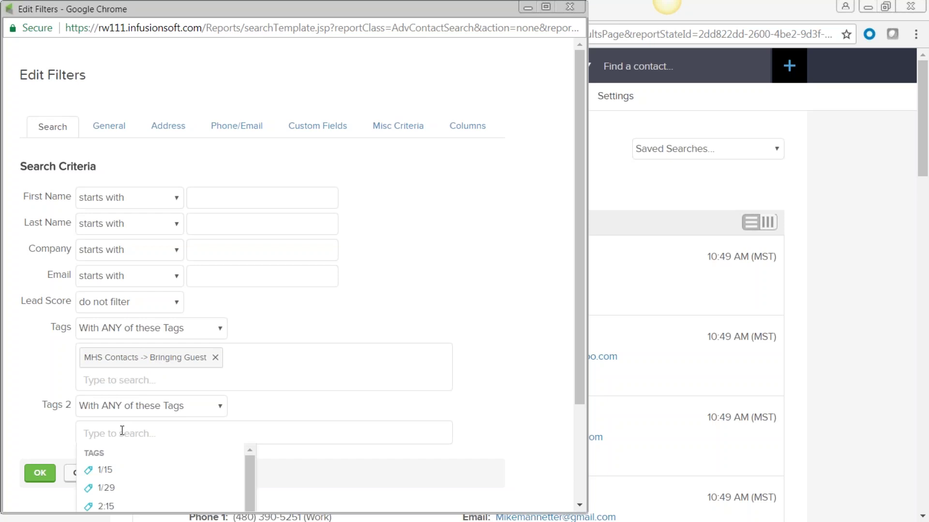
Step: Add 'MHS Contacts -> Needs hotel' as a second tag filter, narrowing results to one contact
type("mhs")
scroll(335, 441, "down", 5)
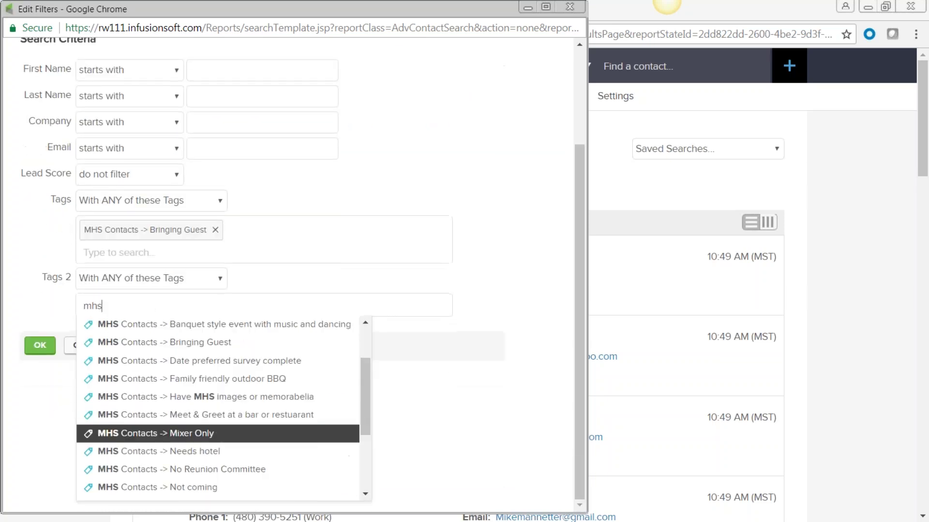
key("Up")
key("Up")
key("Up")
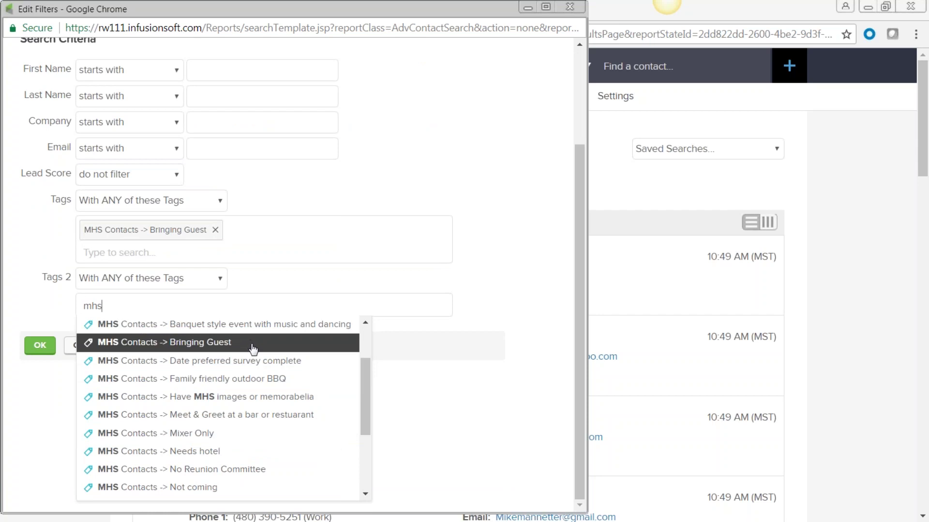
left_click_drag(362, 387, 373, 445)
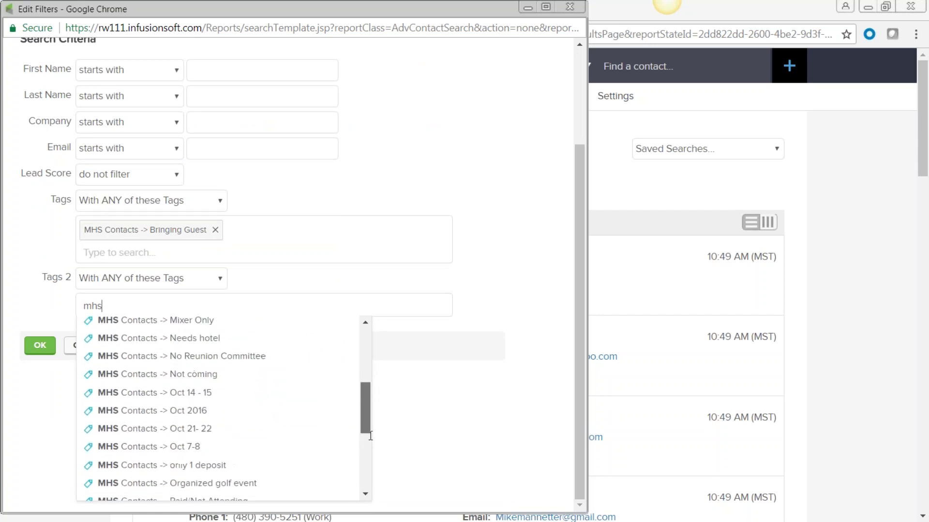
left_click_drag(366, 398, 375, 342)
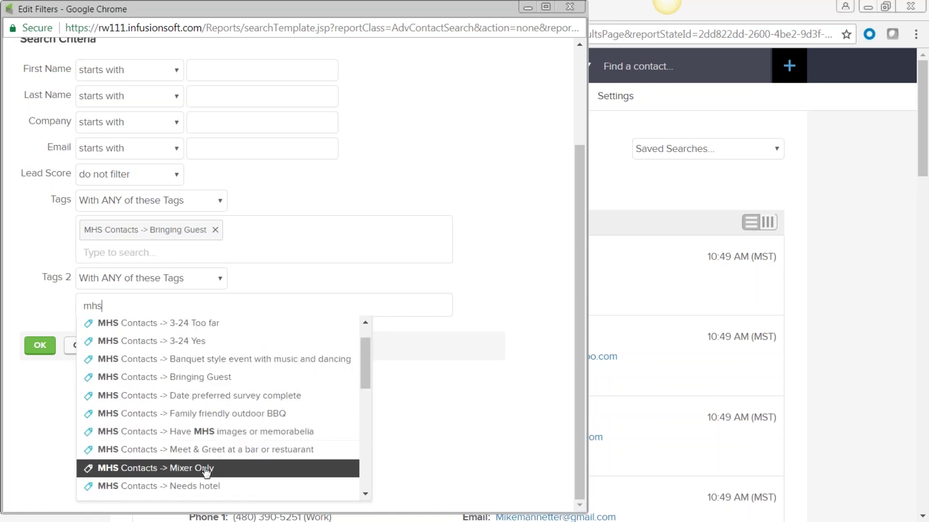
left_click(188, 486)
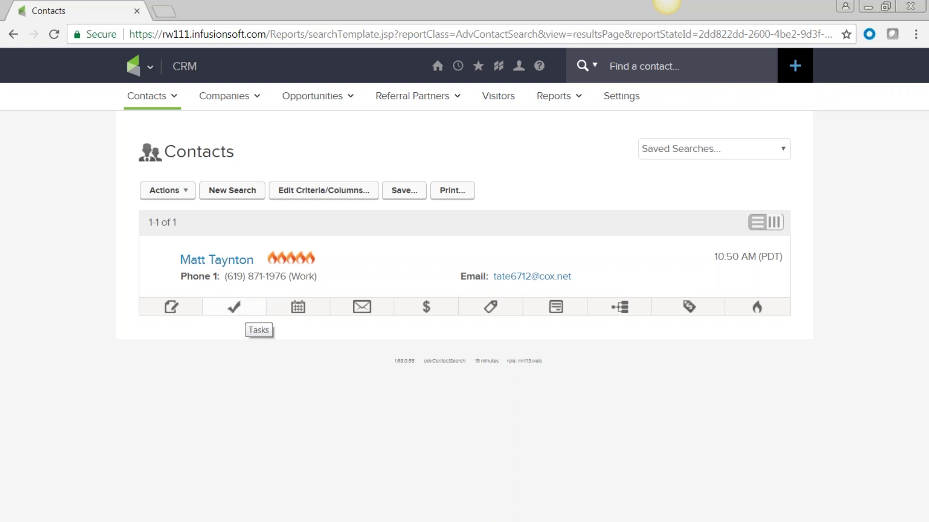
mouse_move(281, 257)
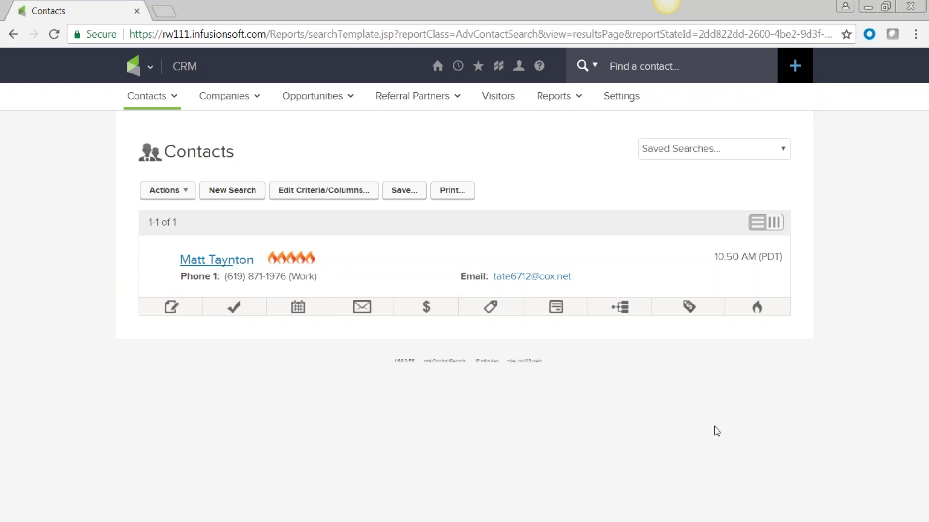
Step: From CRM > Contacts, search by the Cowpokes Interest tag to list 8 contacts
left_click(149, 73)
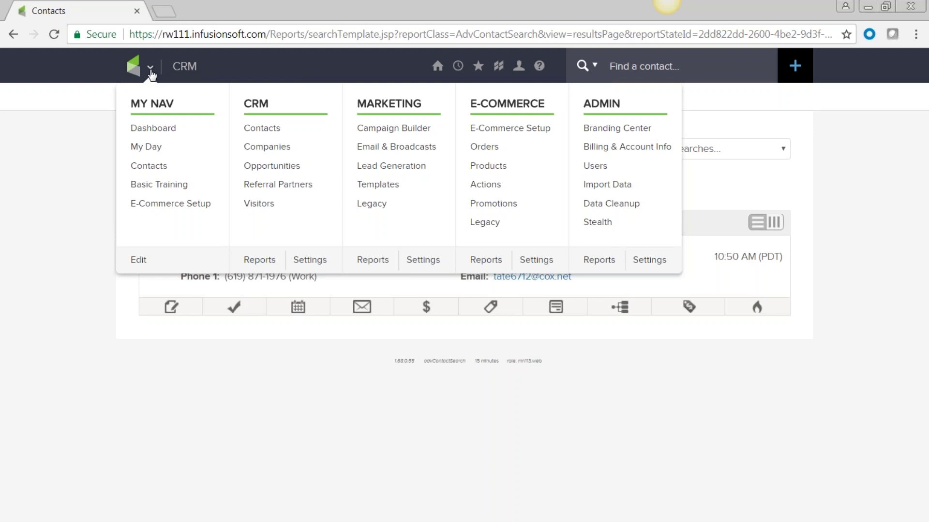
left_click(250, 128)
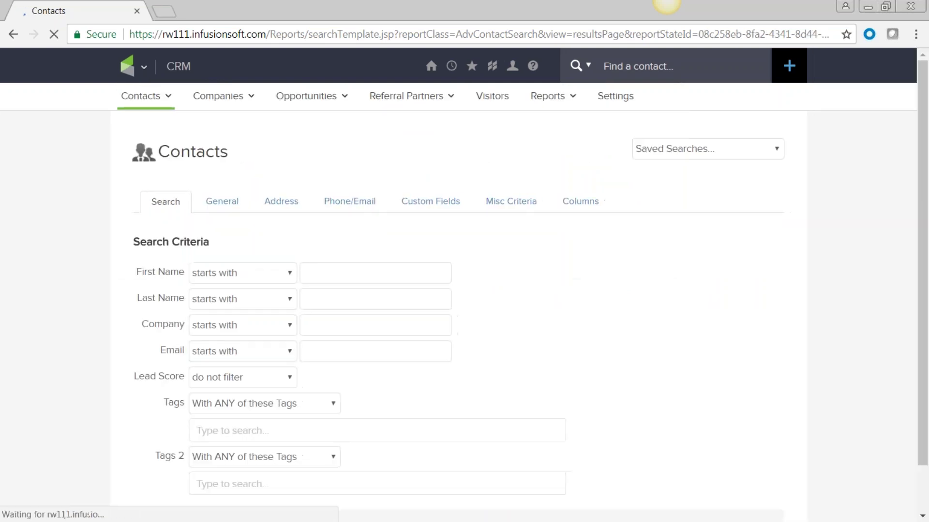
scroll(513, 266, "down", 2)
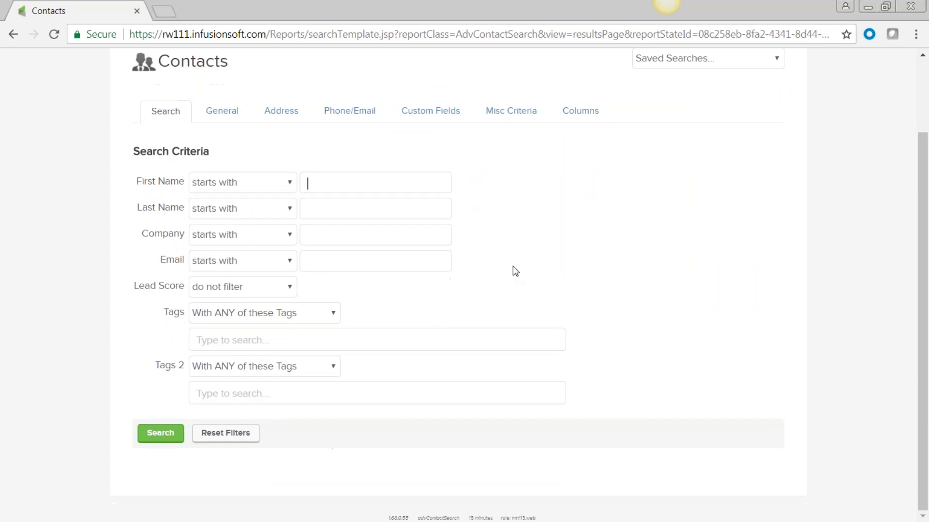
left_click(231, 341)
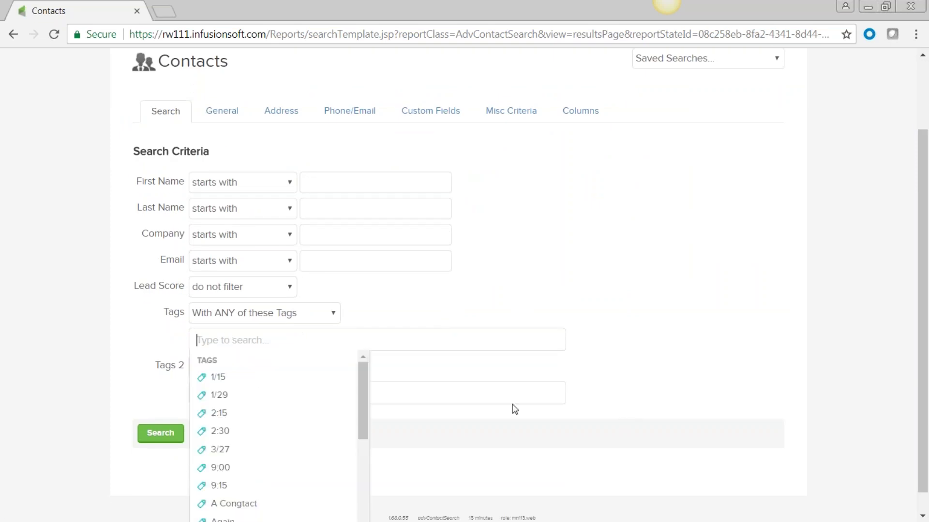
scroll(228, 450, "down", 3)
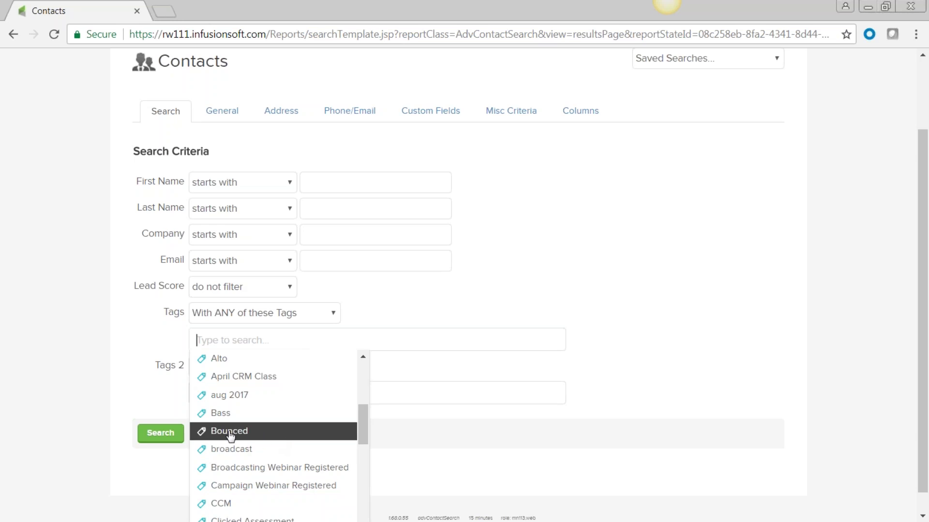
scroll(229, 435, "down", 2)
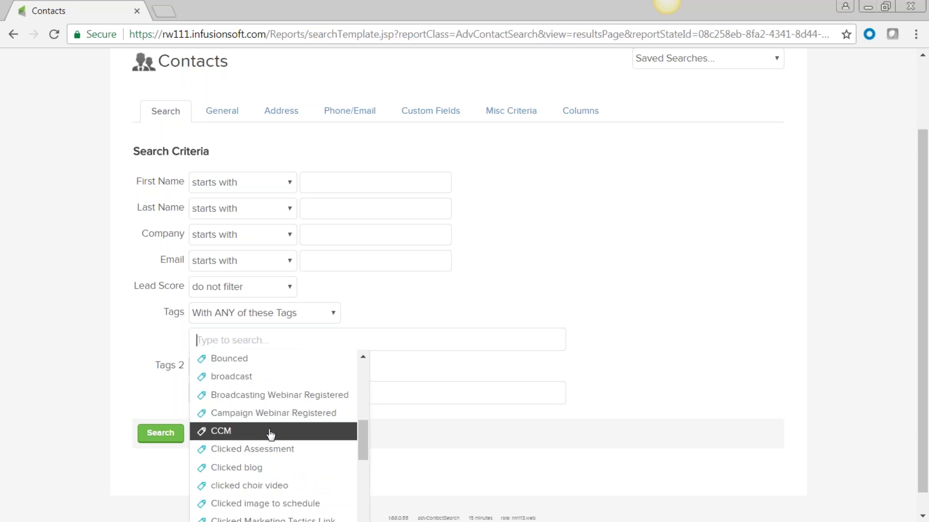
scroll(290, 485, "down", 3)
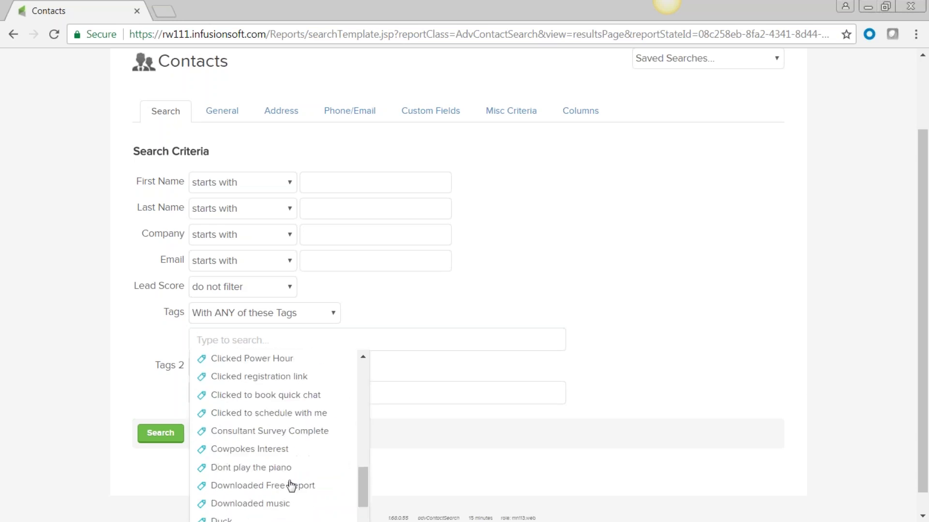
left_click(235, 452)
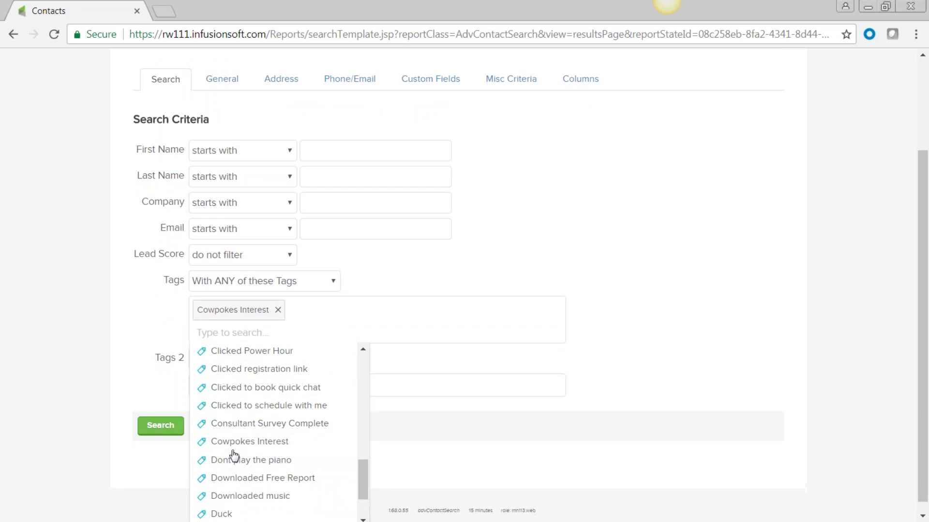
left_click(577, 278)
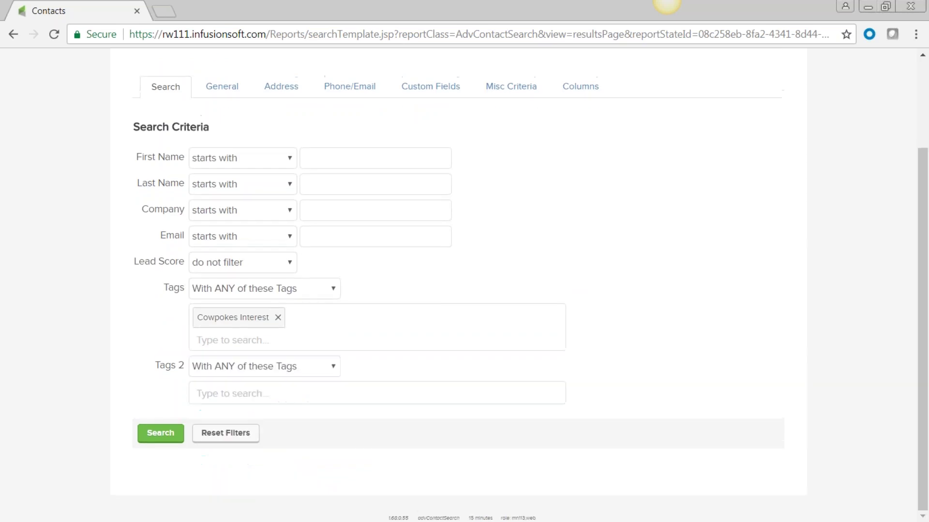
left_click(161, 436)
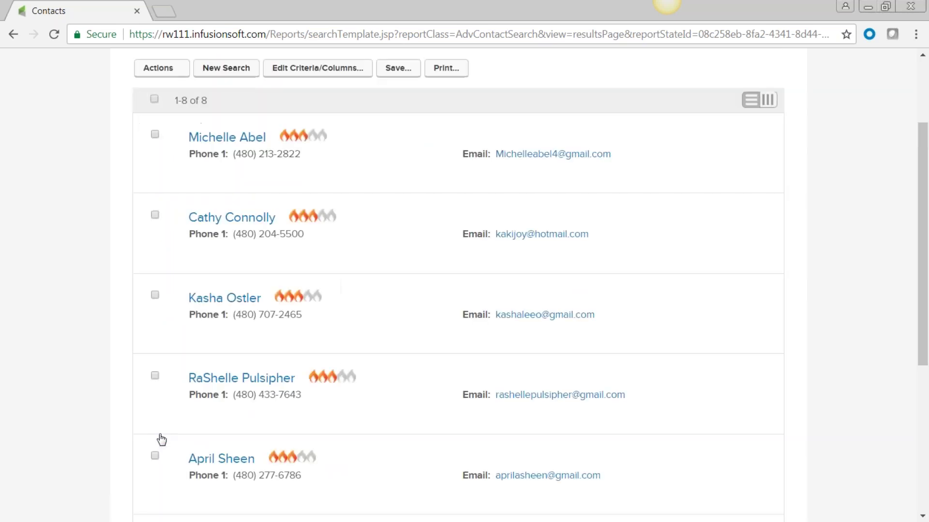
Step: Save the Cowpokes Interest search as 'Preschool interest' and check it in Saved Searches
mouse_move(238, 437)
scroll(852, 208, "up", 3)
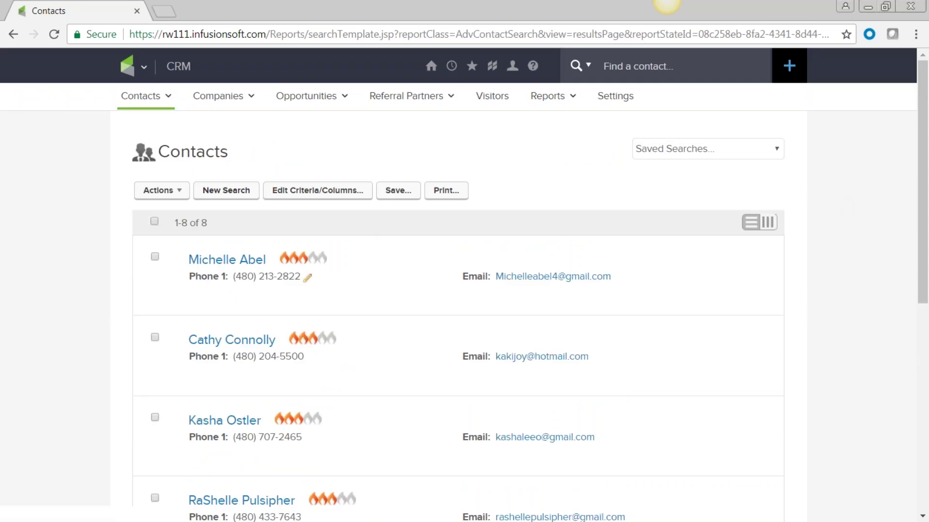
left_click(398, 191)
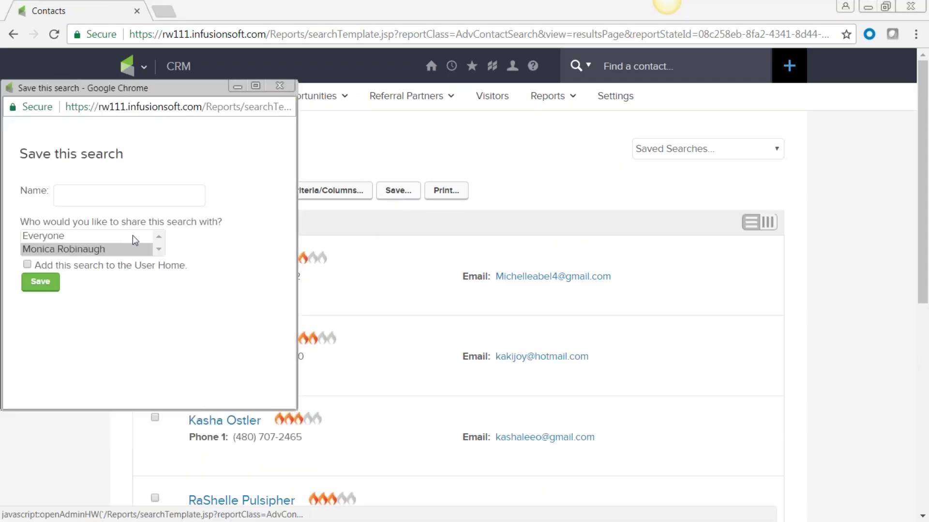
type("Preschool interest")
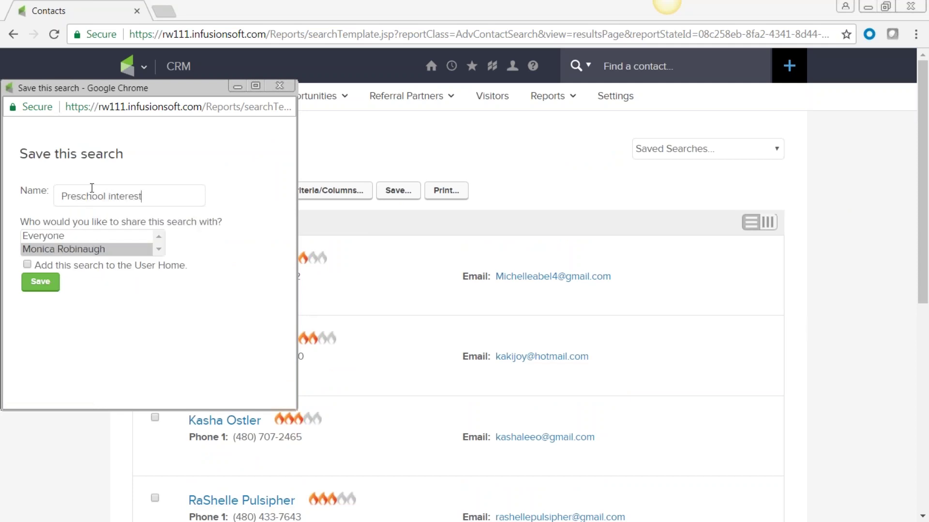
left_click_drag(161, 198, 61, 188)
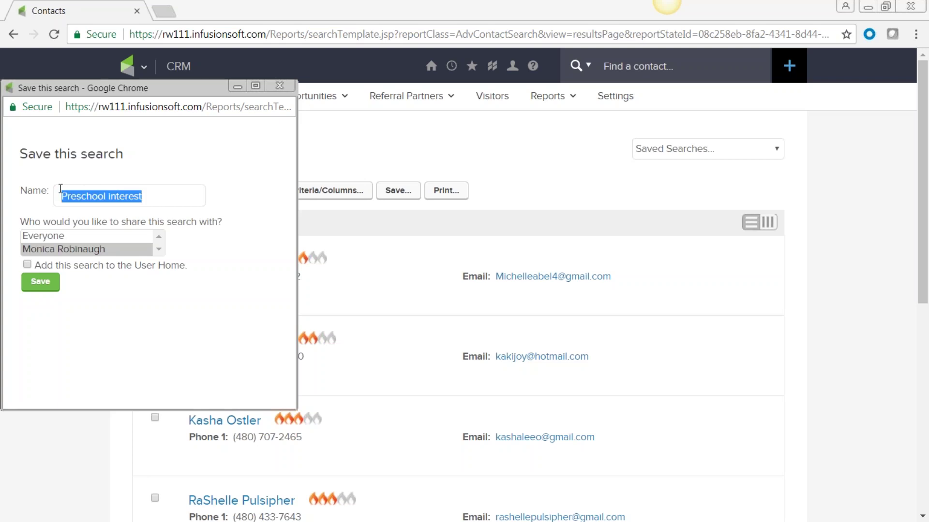
left_click(41, 283)
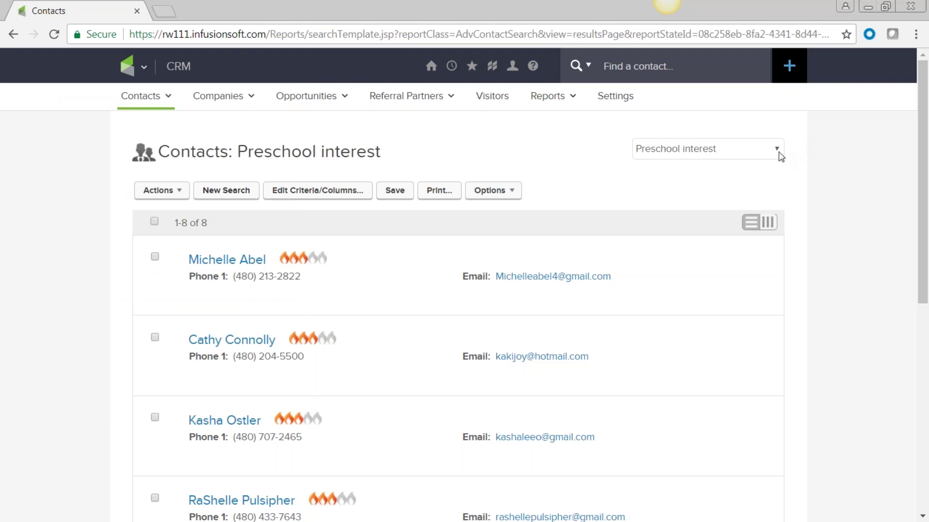
left_click(778, 151)
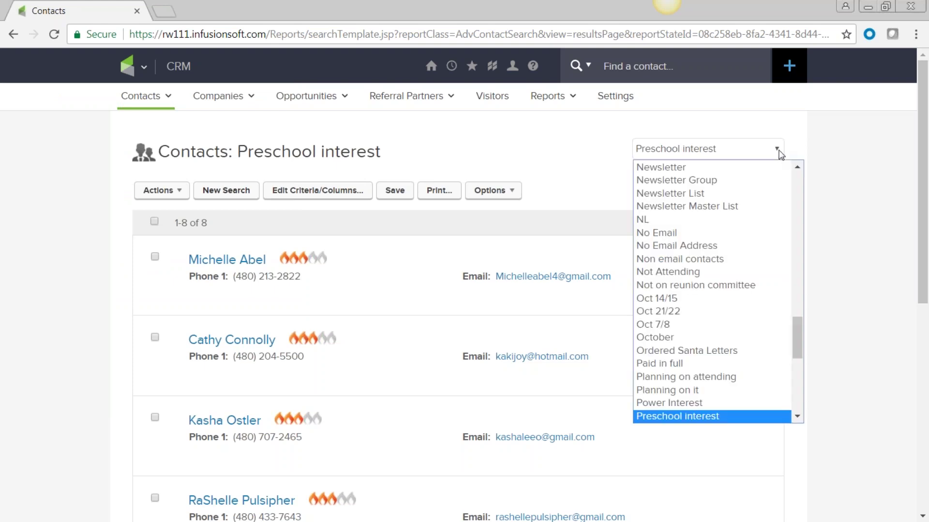
Step: Go to the Dashboard via the Tools menu and start removing the Church choir widget
left_click(850, 153)
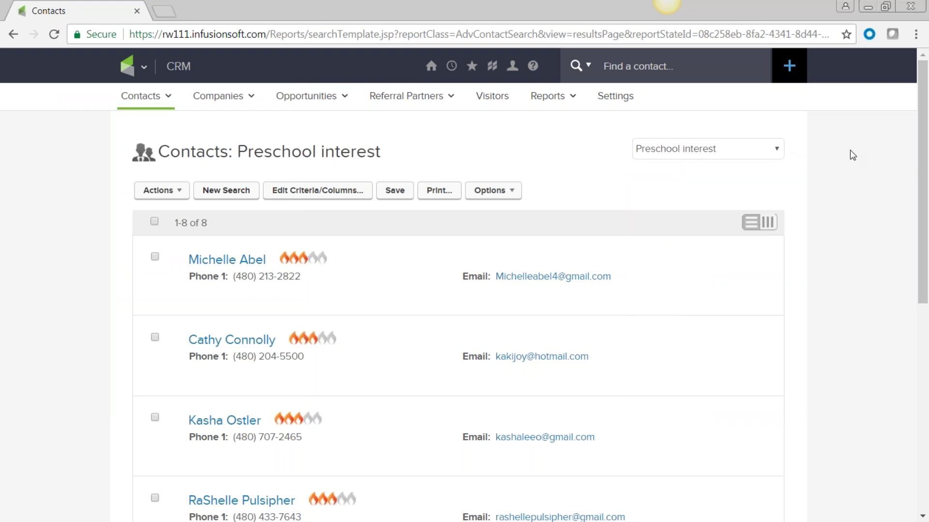
mouse_move(426, 420)
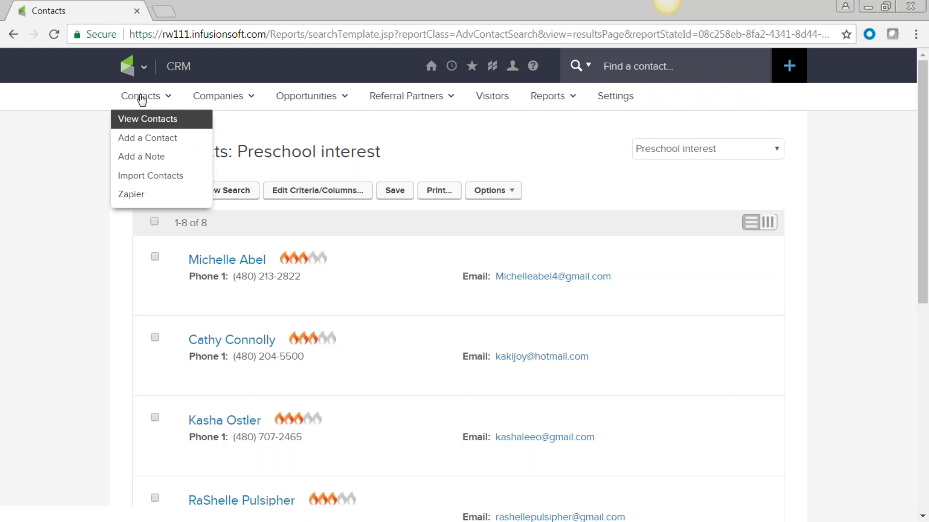
mouse_move(144, 69)
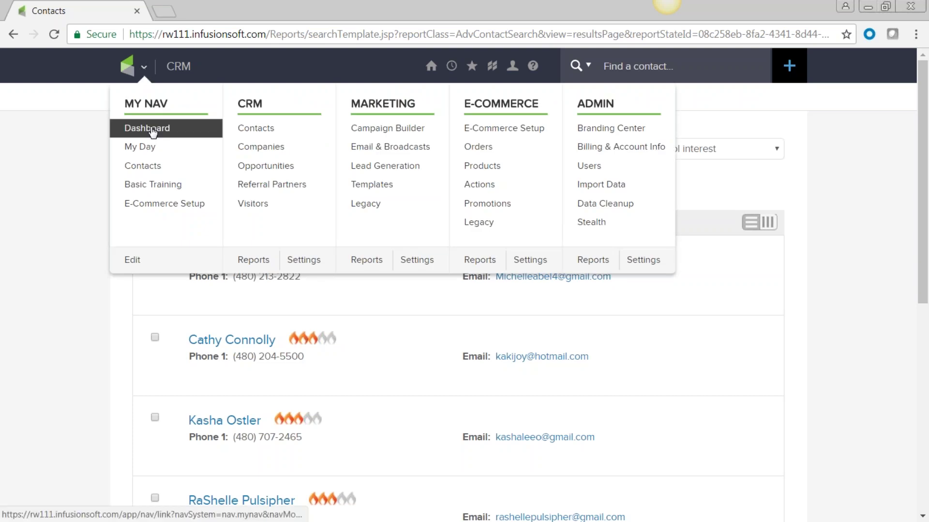
mouse_move(431, 68)
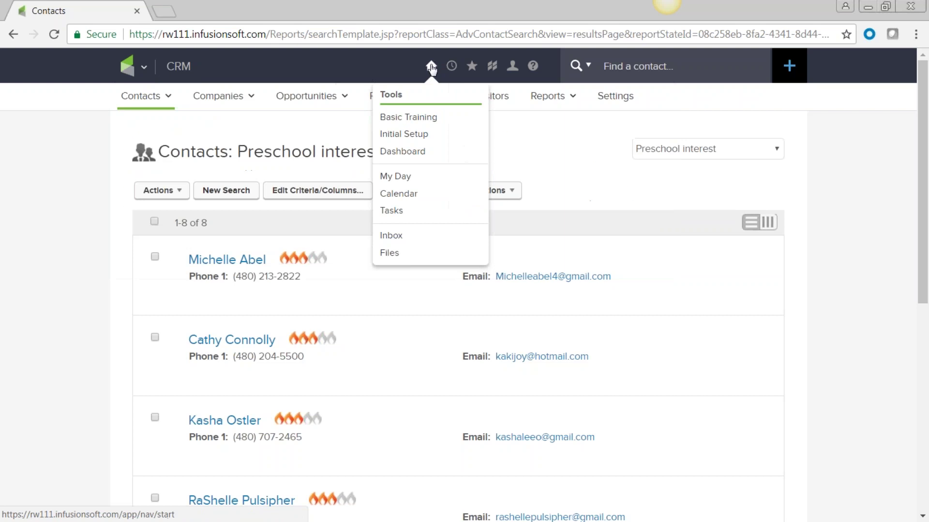
left_click(407, 153)
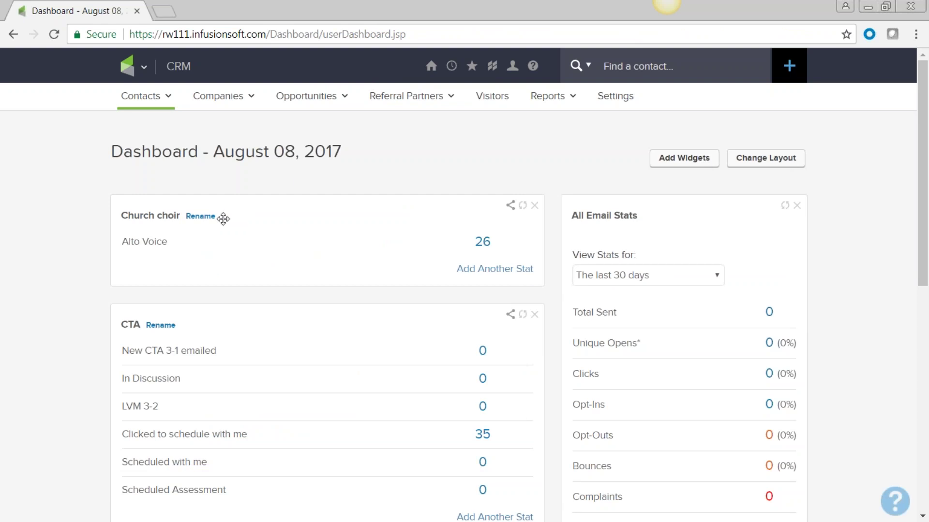
left_click(534, 205)
Step: Confirm deleting the Church choir widget and add a Custom Statistics widget to the dashboard
left_click(579, 329)
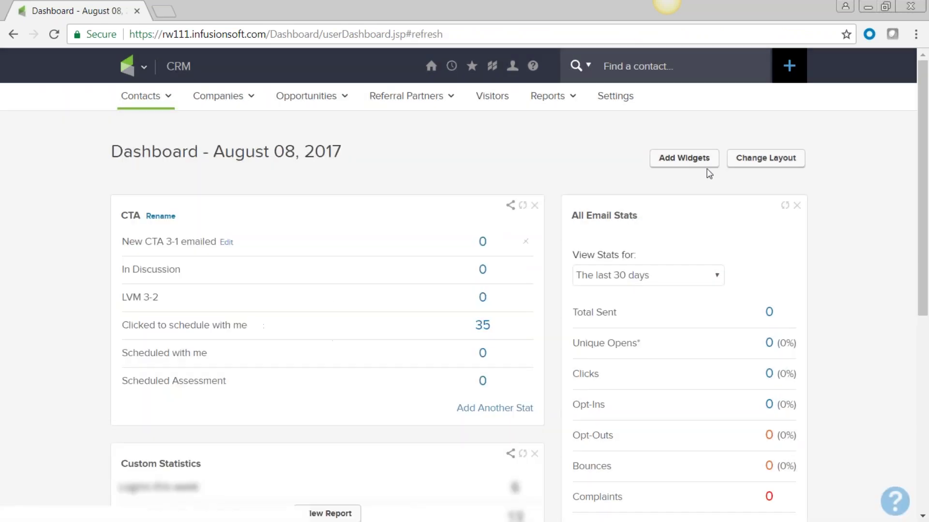
left_click(687, 160)
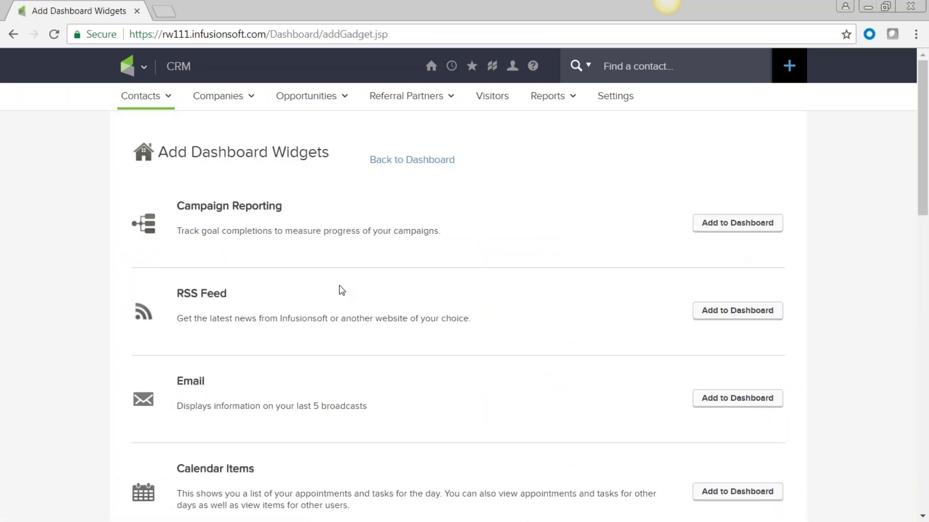
scroll(205, 215, "down", 2)
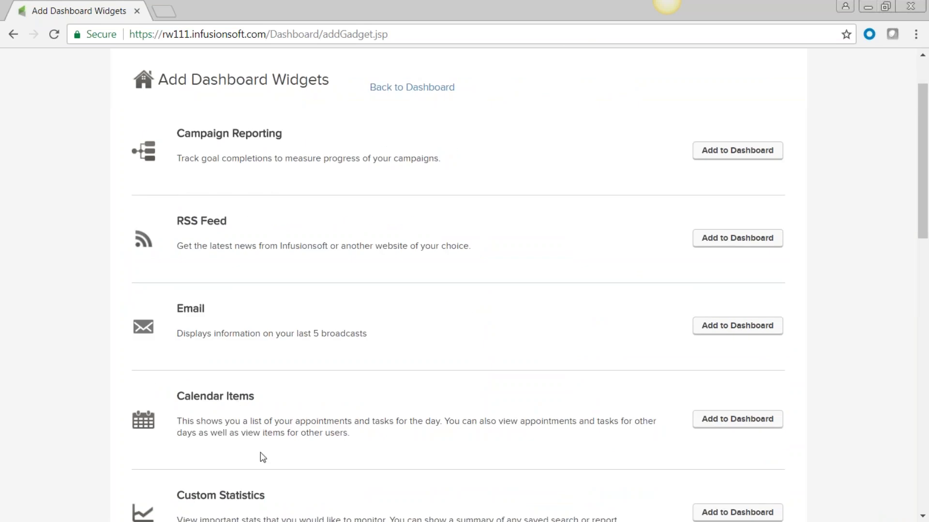
scroll(261, 456, "down", 2)
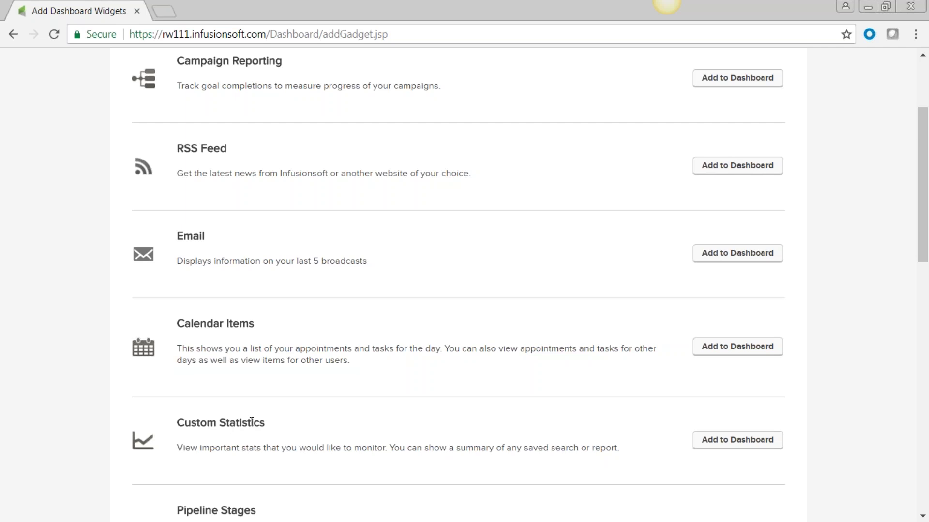
left_click(740, 442)
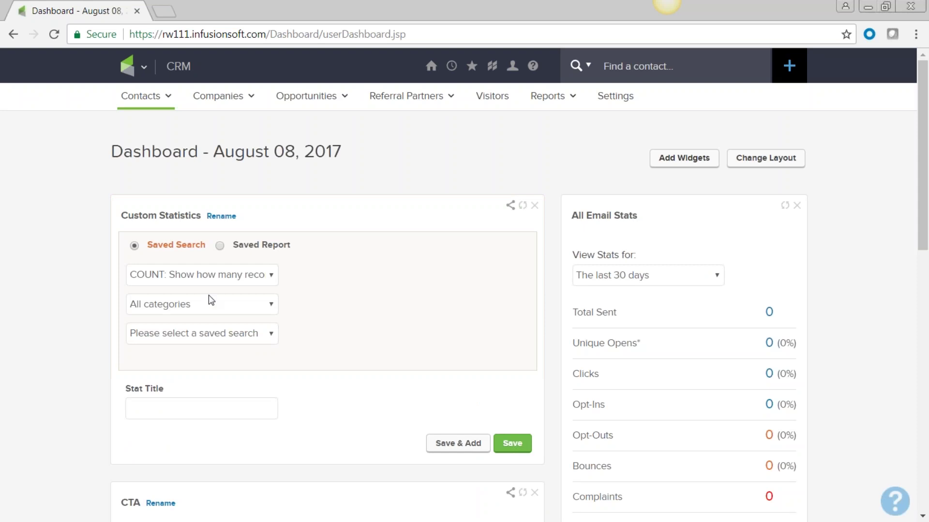
Step: Point the Custom Statistics widget at the Contact category and the Preschool interest saved search
left_click(269, 303)
left_click(273, 332)
left_click(273, 336)
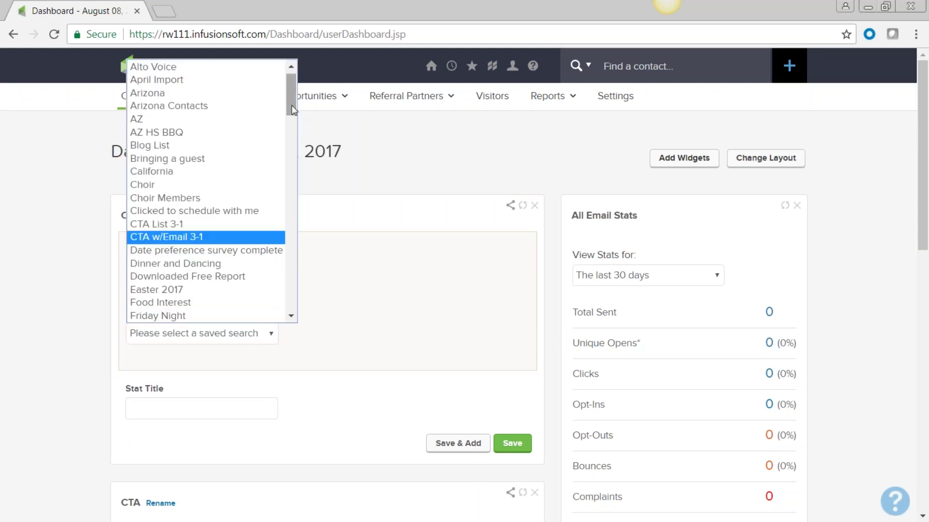
scroll(296, 123, "down", 2)
left_click_drag(296, 122, 249, 255)
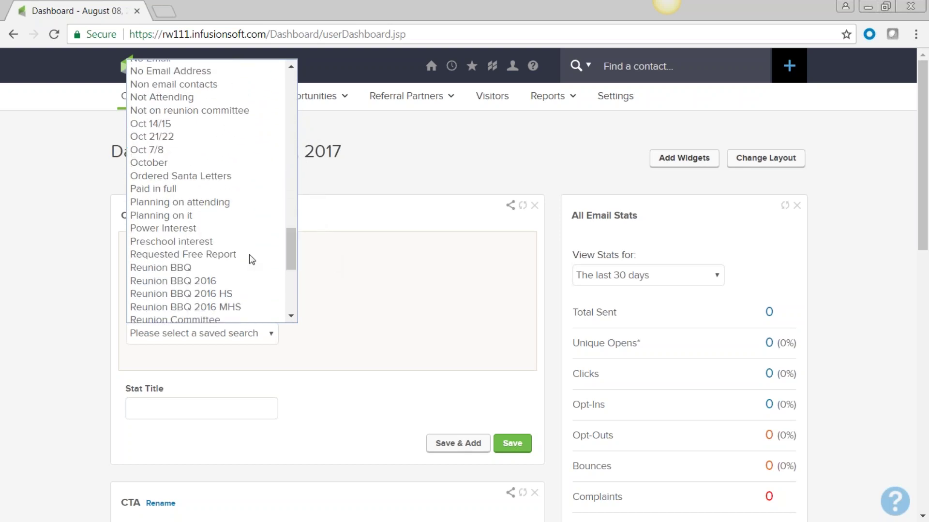
left_click(217, 242)
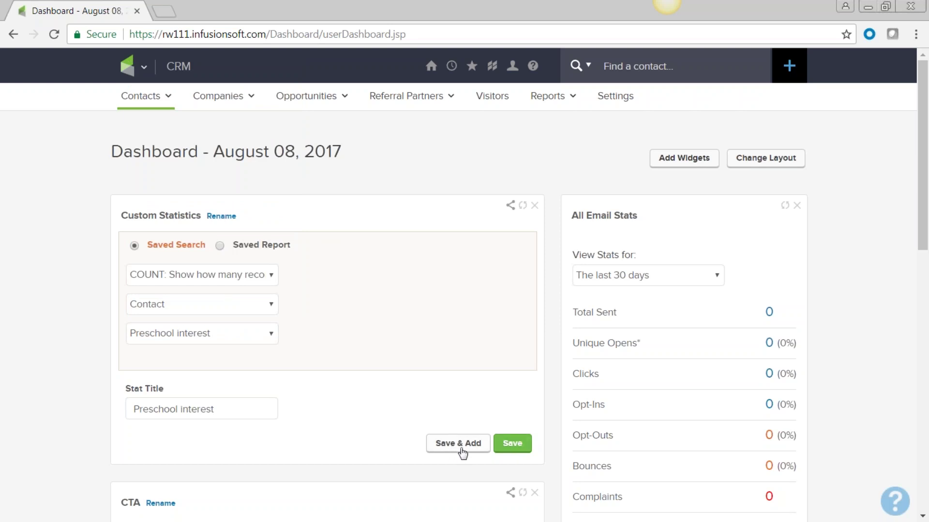
Step: Save the statistic, open its 8 contacts and select them all
left_click(525, 448)
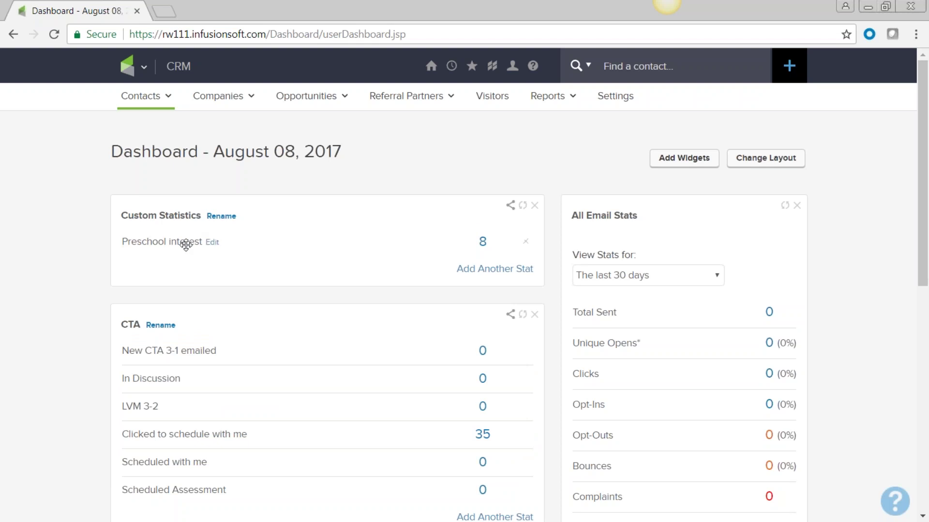
left_click(483, 246)
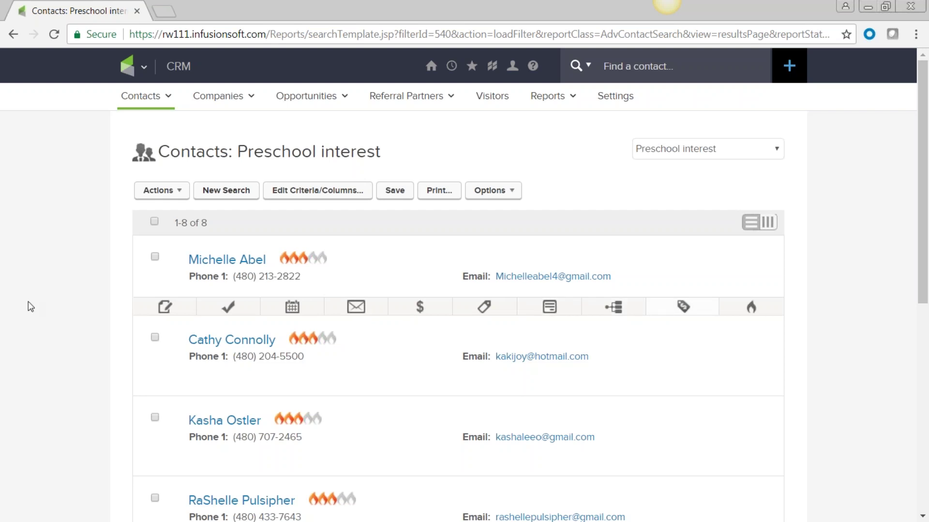
left_click(163, 220)
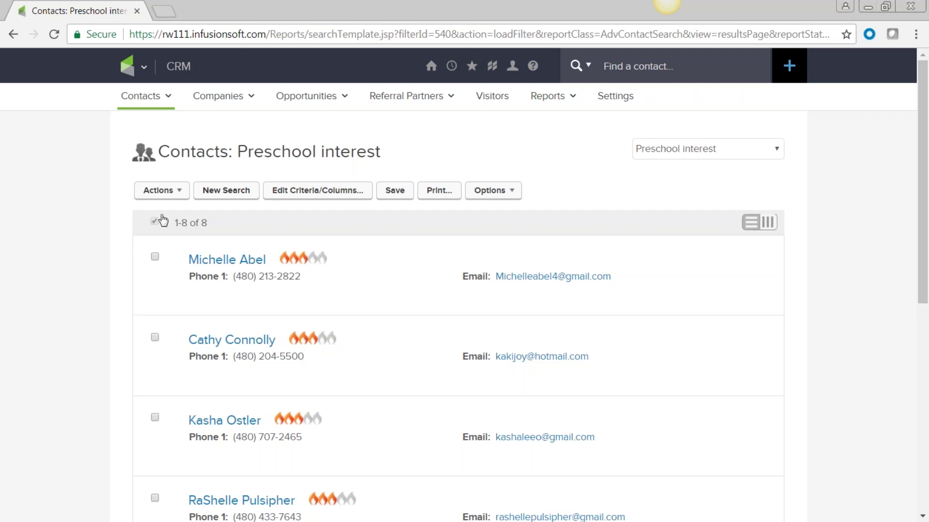
Step: Review the Actions dropdown for the selected contacts, close it, and open the navigation mega menu
left_click(178, 194)
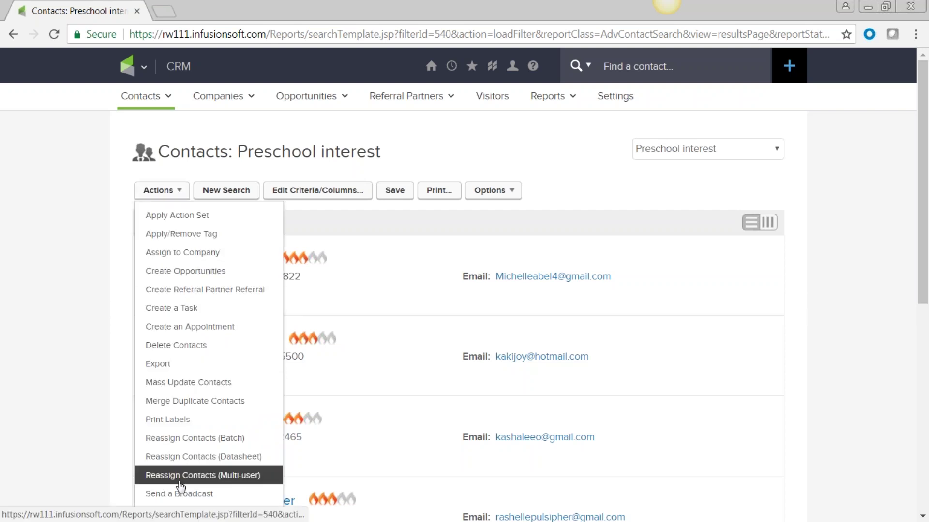
left_click(57, 301)
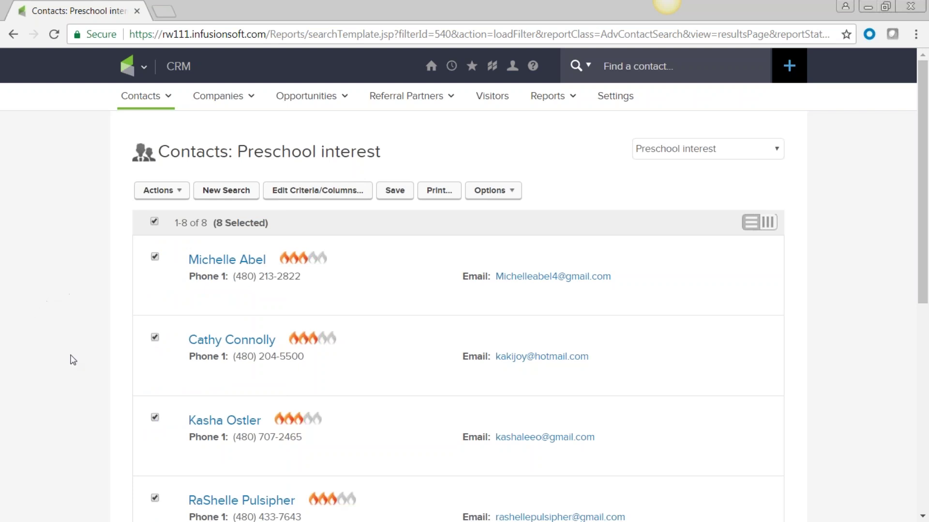
left_click(147, 66)
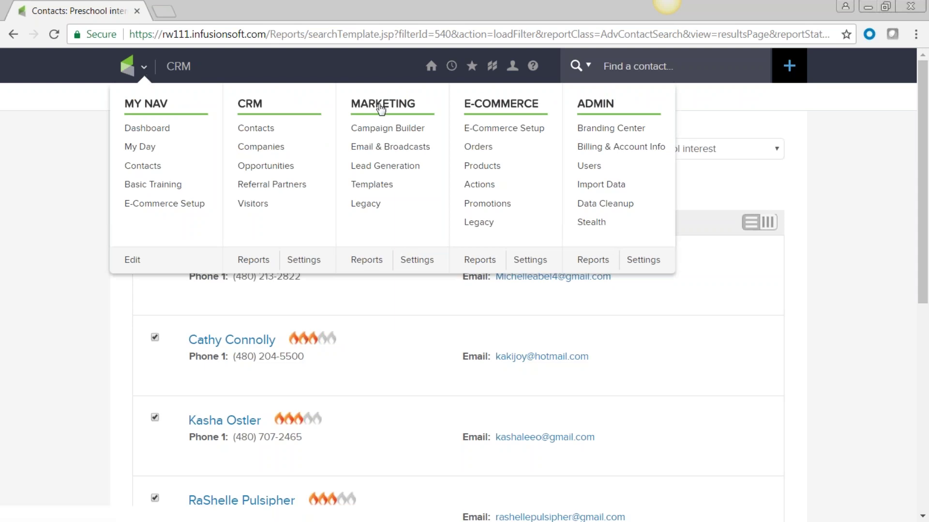
Step: Import contacts via Admin > Import Data, uploading people-sample.csv and continuing to Match Fields
left_click(606, 190)
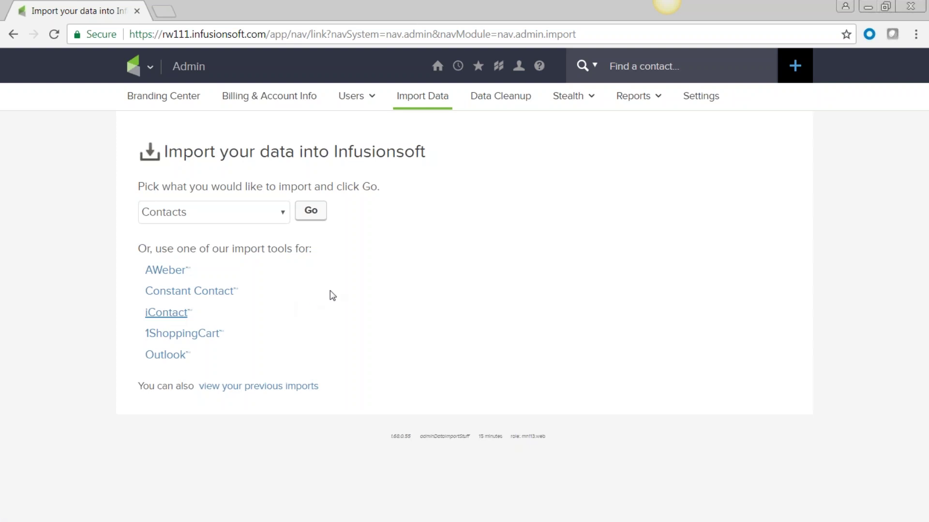
left_click(311, 212)
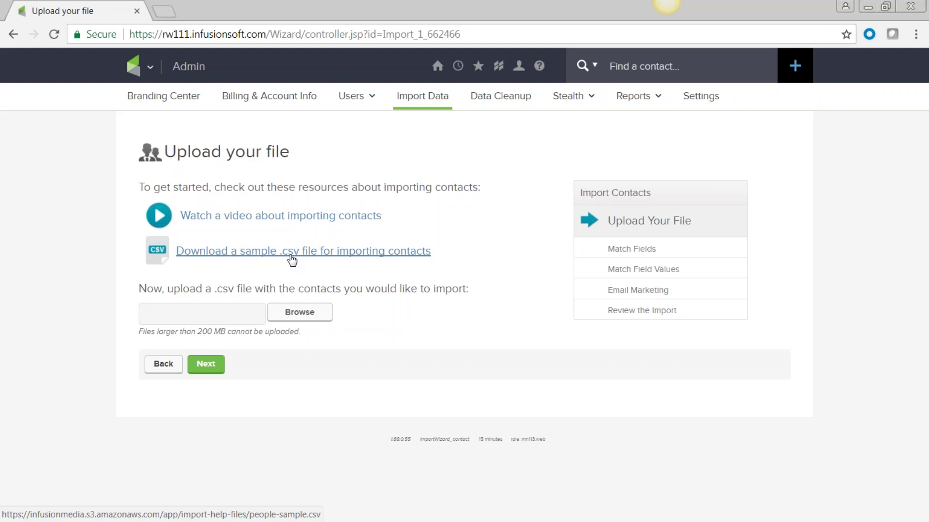
left_click(301, 314)
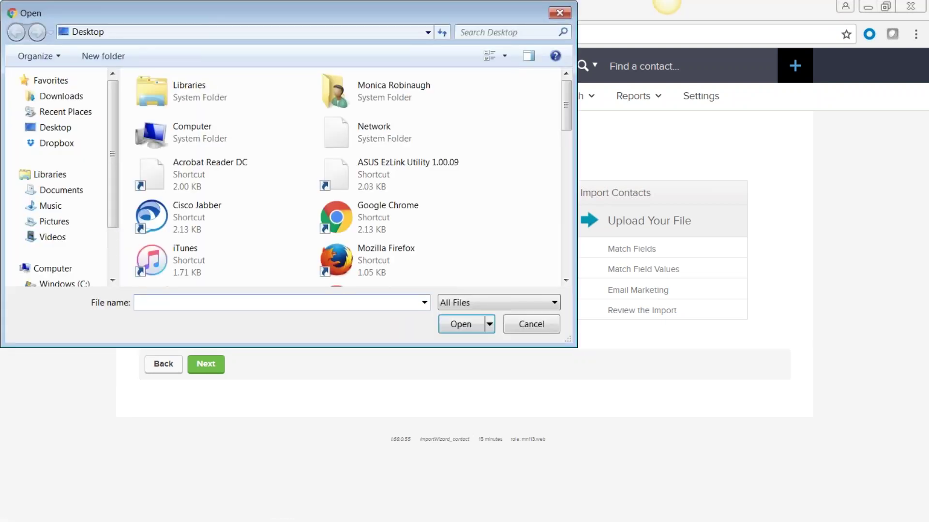
type("p")
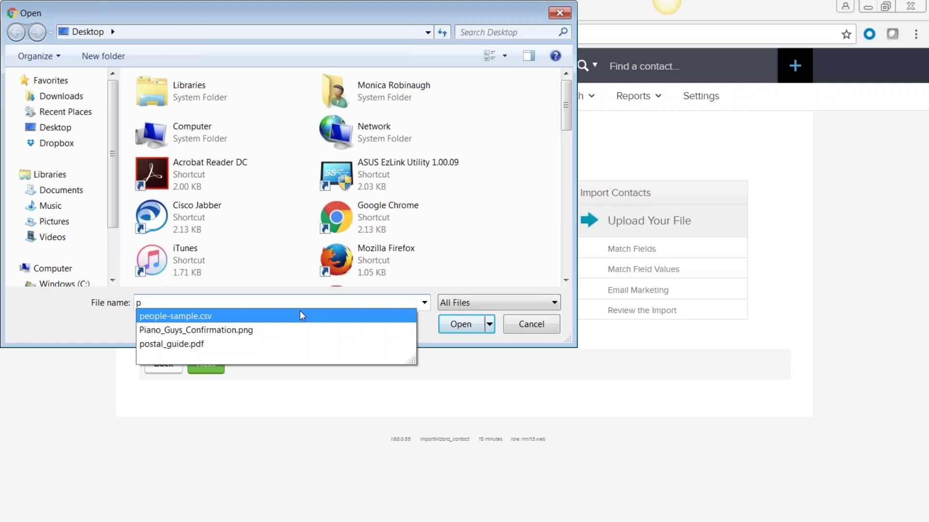
type("e")
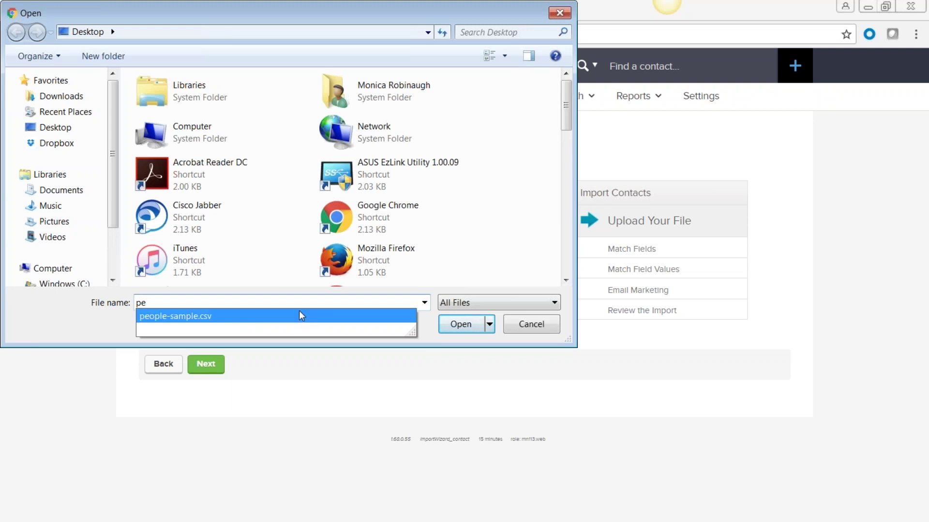
left_click(298, 318)
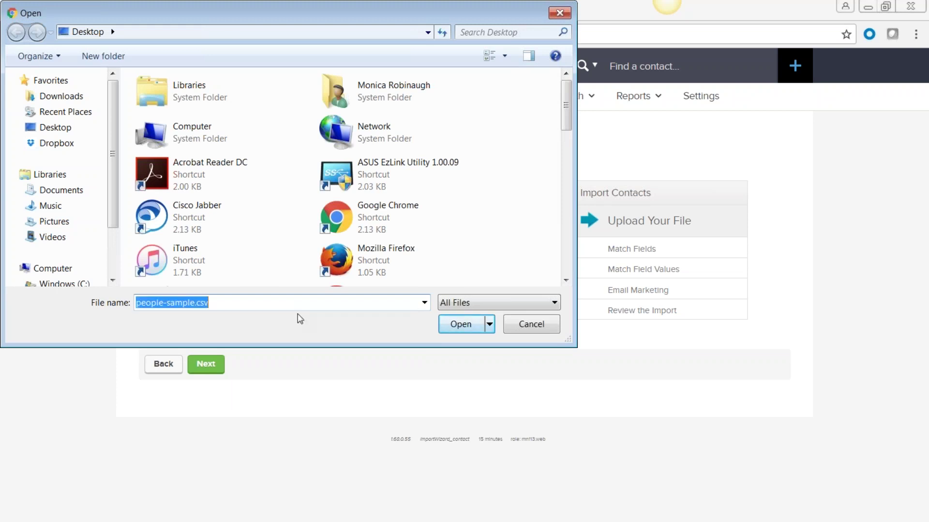
left_click(465, 327)
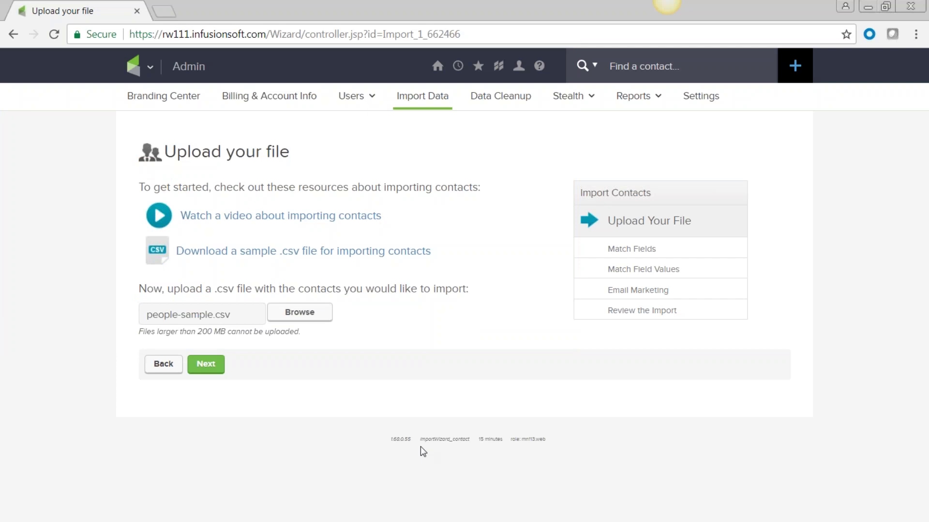
left_click(206, 366)
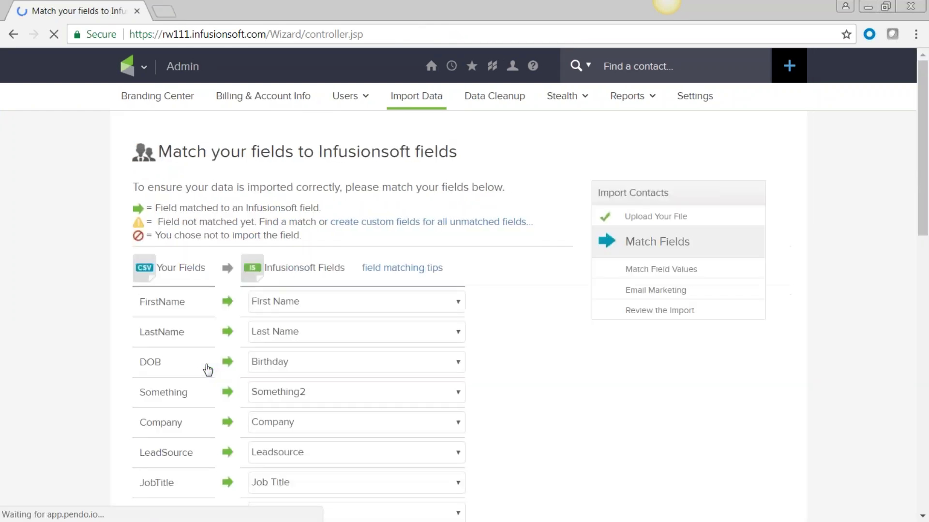
Step: Set both the DOB and Something columns to 'No match, pick an Infusionsoft field'
scroll(173, 364, "down", 3)
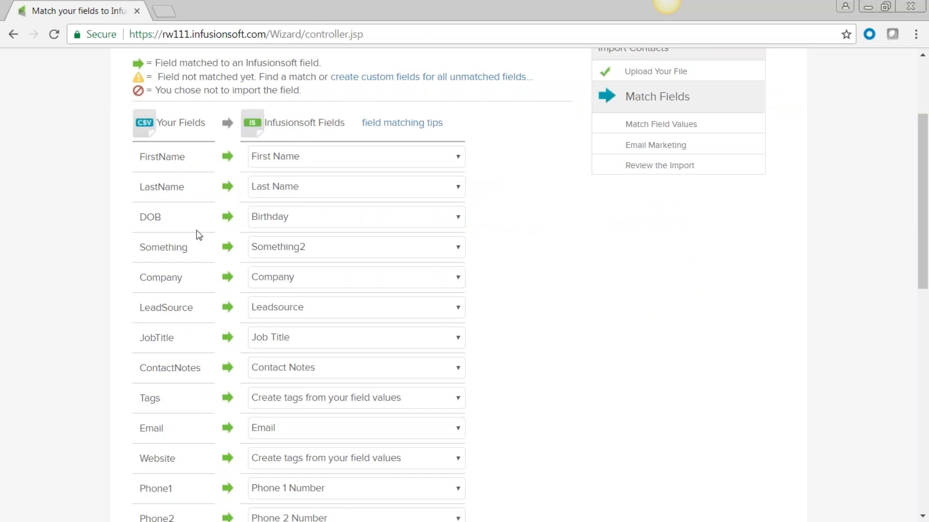
left_click_drag(161, 220, 136, 220)
left_click(315, 217)
left_click(175, 226)
left_click(171, 221)
left_click(458, 217)
scroll(449, 266, "up", 10)
left_click(405, 233)
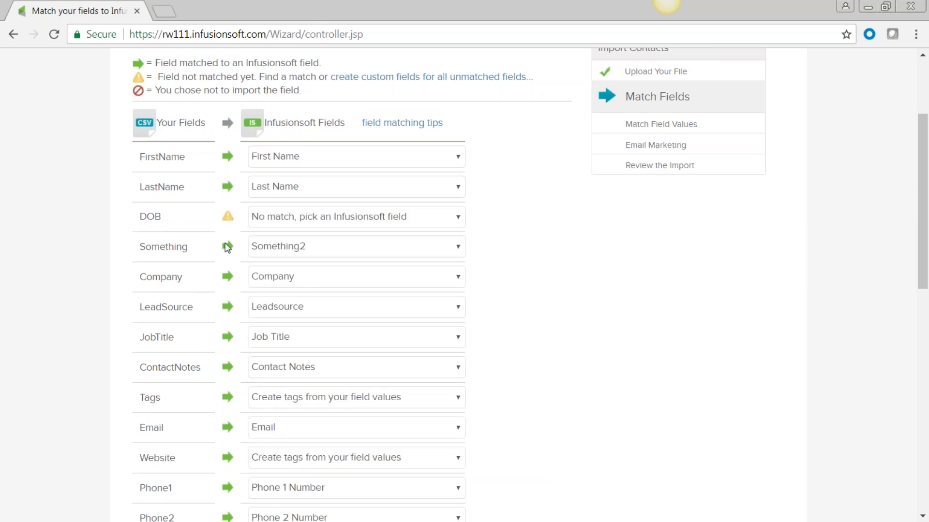
left_click(457, 247)
scroll(447, 280, "up", 15)
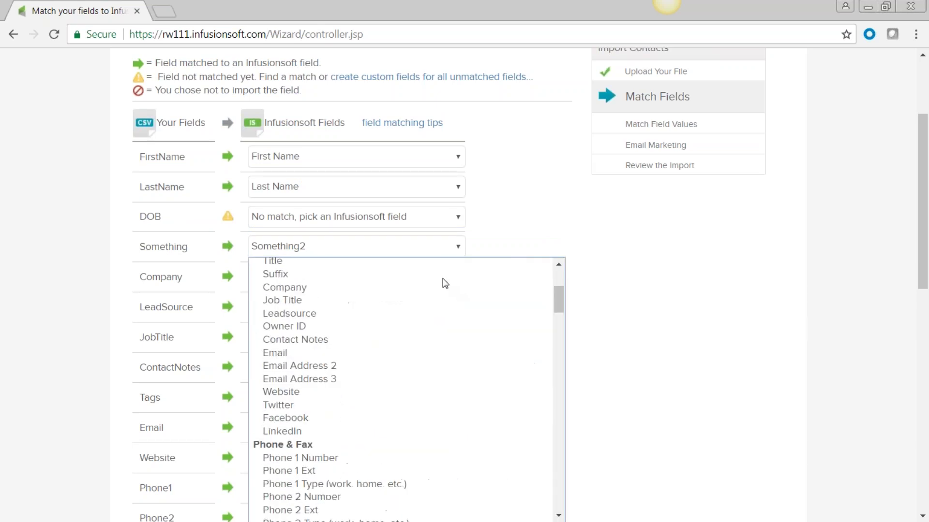
left_click(417, 263)
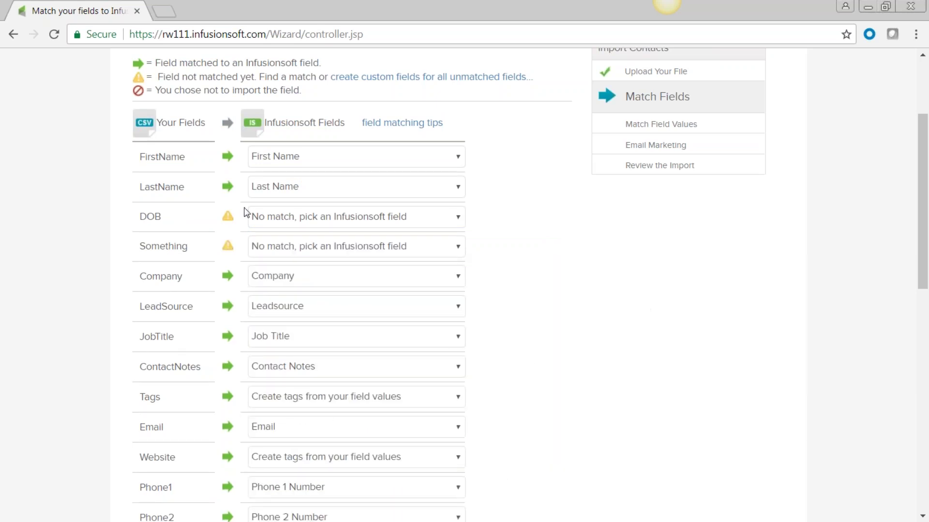
scroll(239, 248, "up", 2)
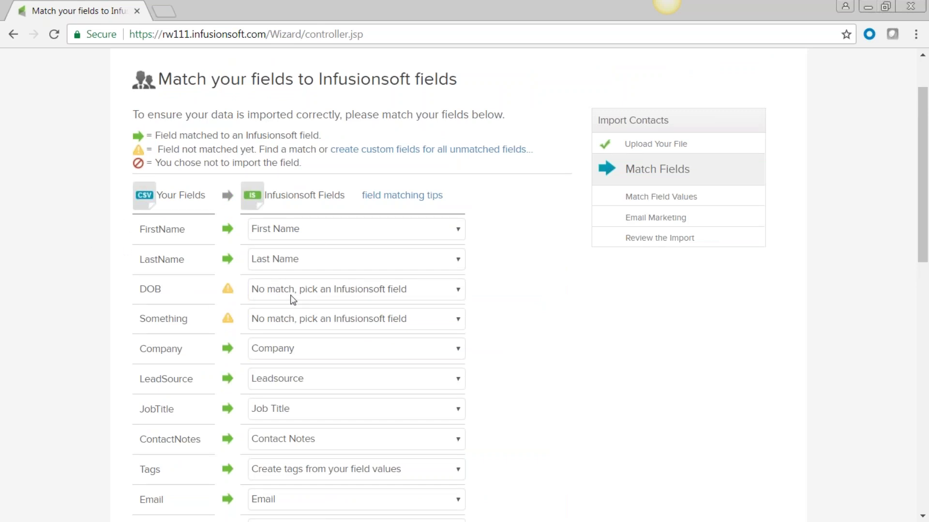
Step: Match the DOB column to the Birthday field
left_click(457, 290)
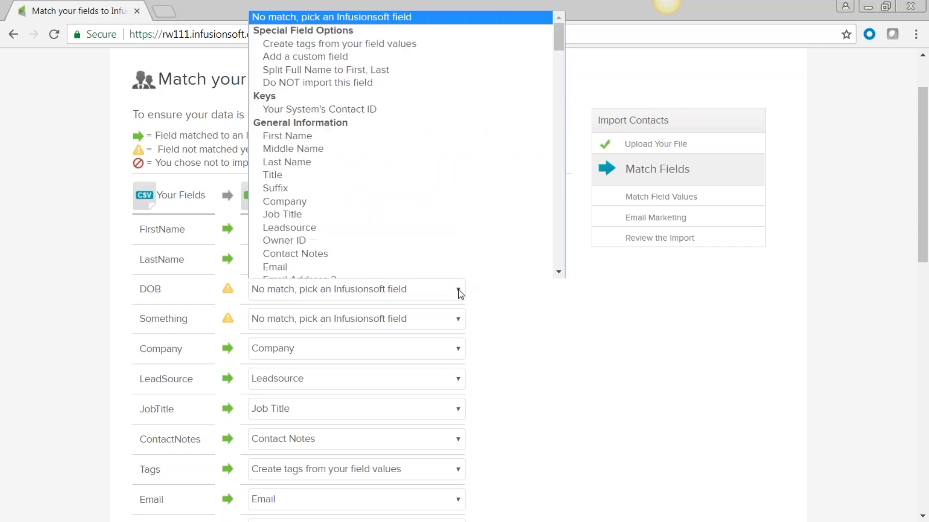
scroll(414, 231, "down", 1)
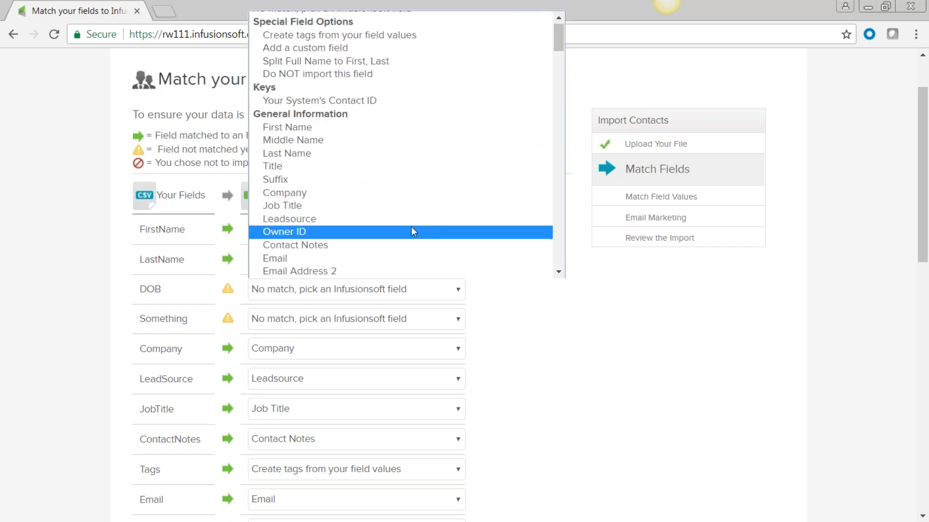
scroll(408, 213, "down", 5)
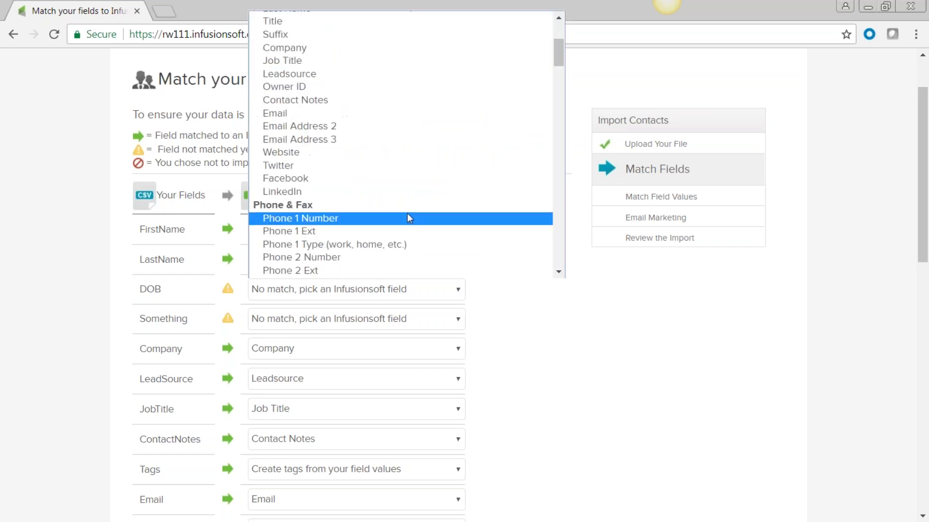
scroll(407, 217, "down", 8)
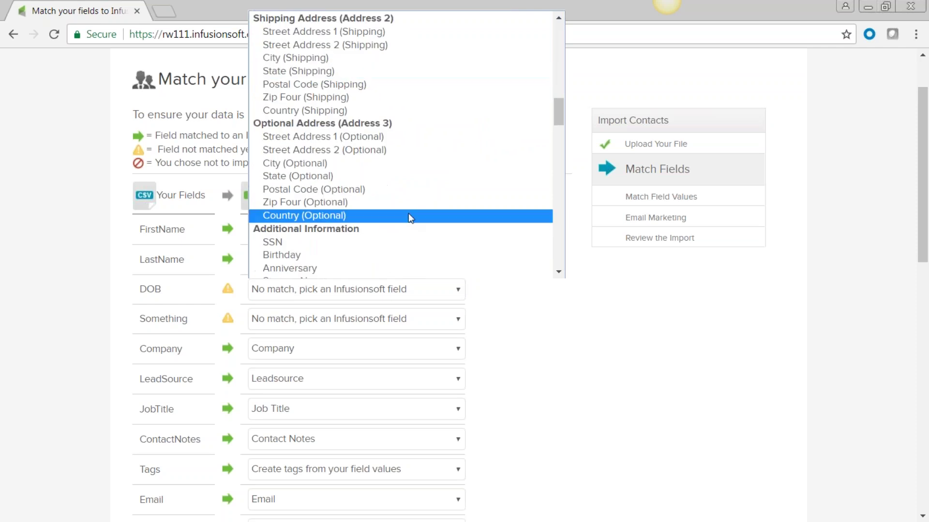
left_click(279, 254)
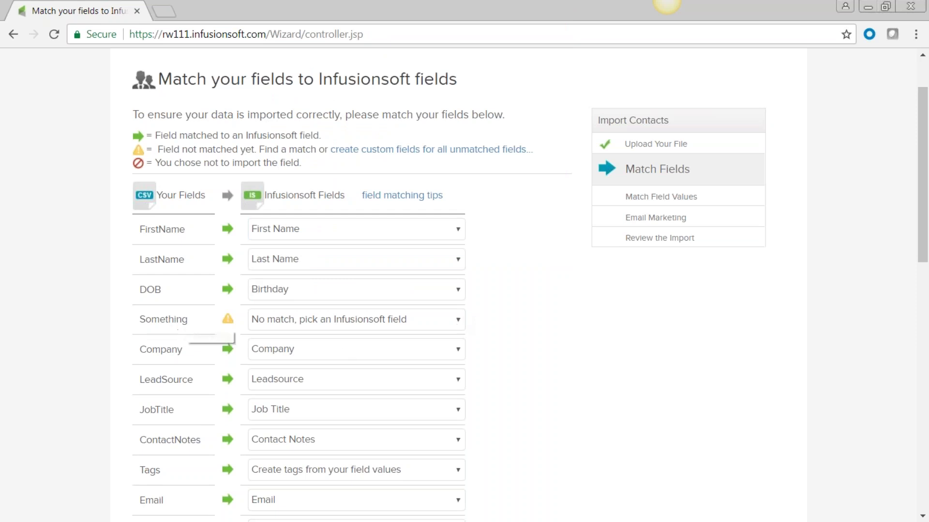
Step: Map the Something column to a new custom field named Something3 and save it
left_click_drag(187, 323, 140, 328)
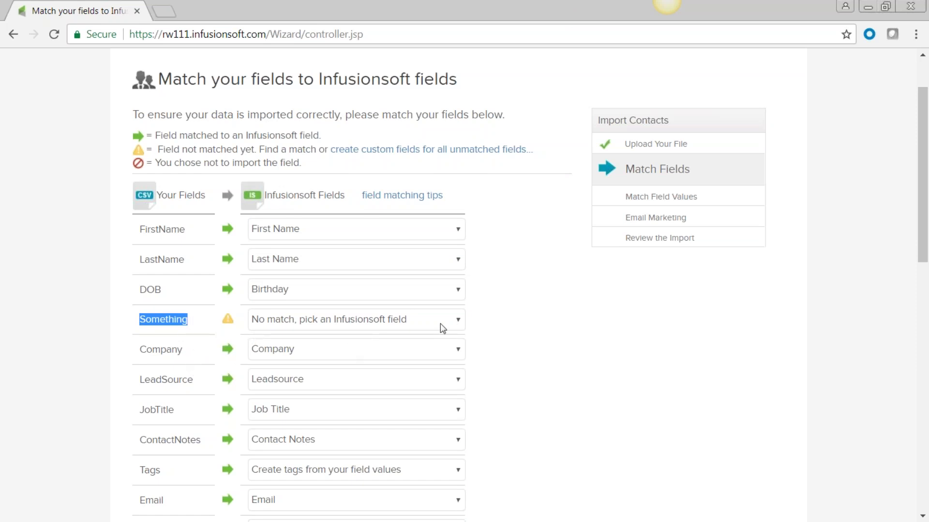
left_click(460, 320)
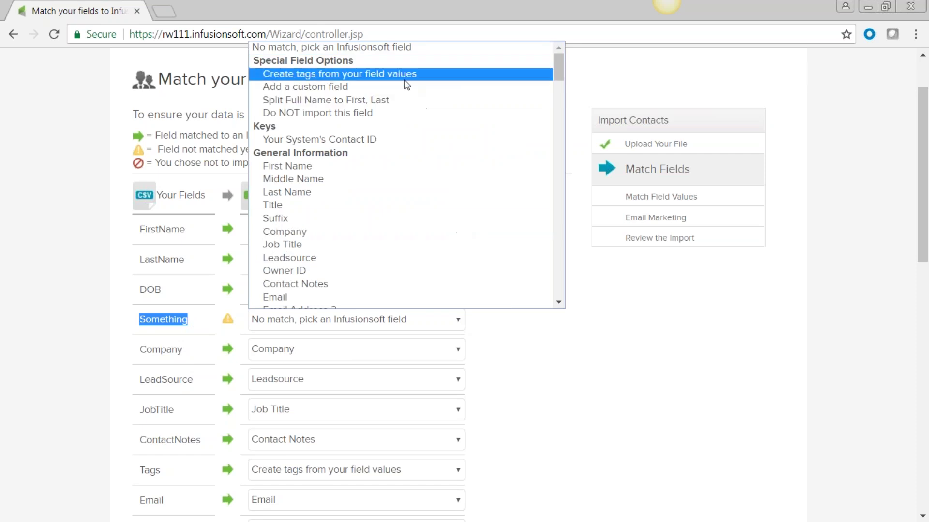
left_click(405, 86)
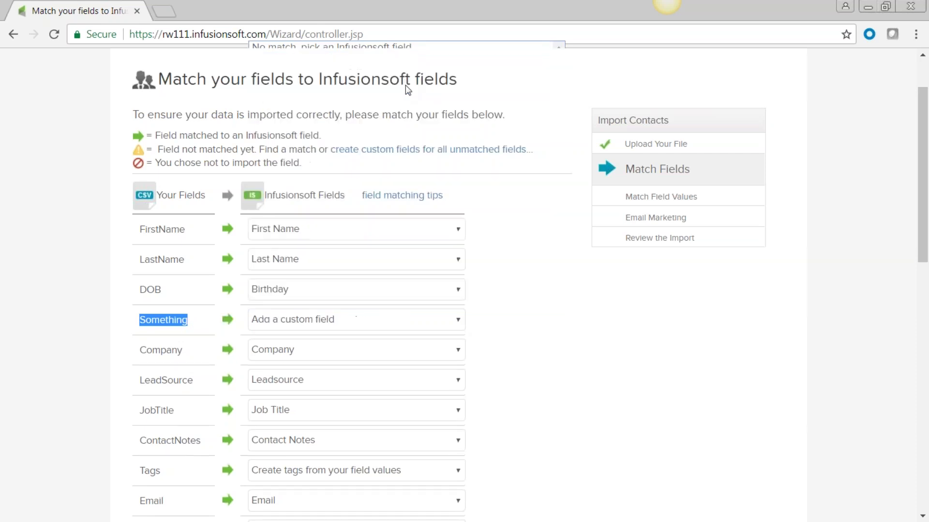
left_click(278, 234)
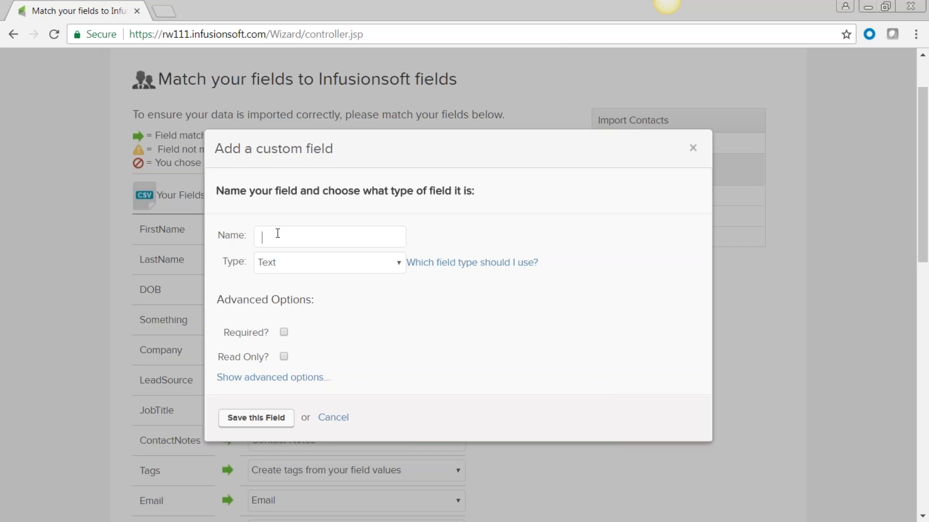
type("Something3")
left_click(245, 419)
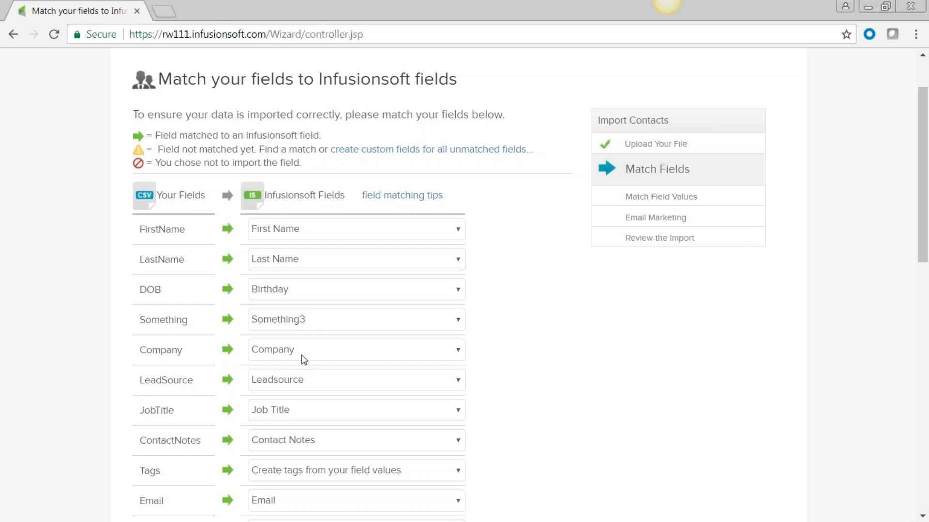
Step: Check the Tags, Email, Phone and address field matches further down the list
scroll(624, 383, "down", 3)
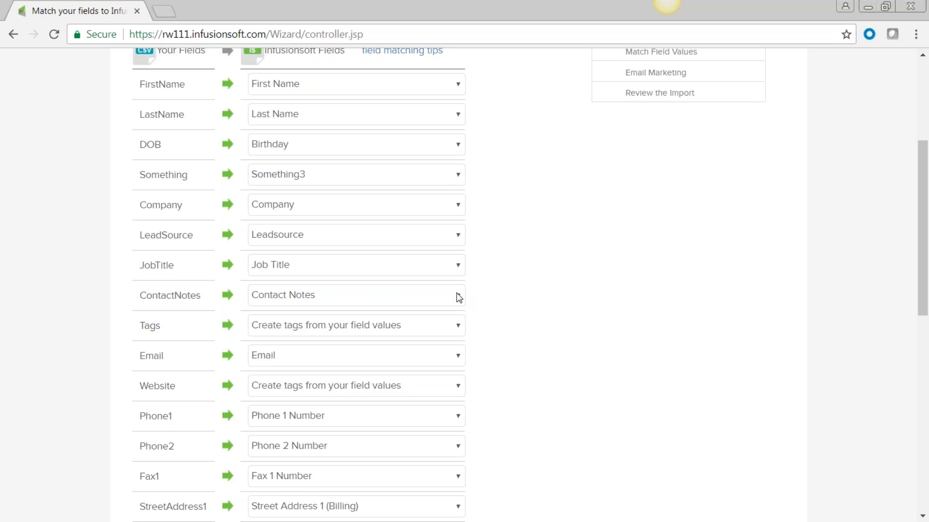
scroll(478, 321, "down", 3)
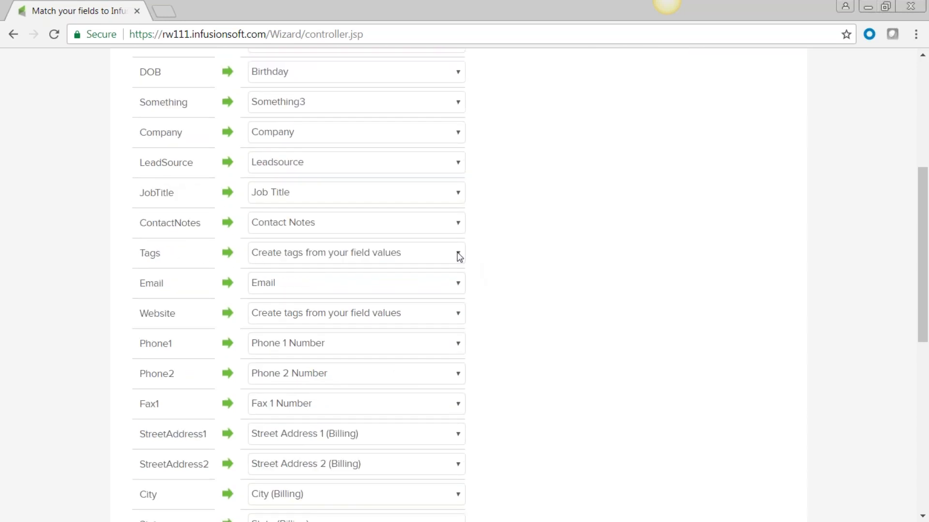
double_click(142, 252)
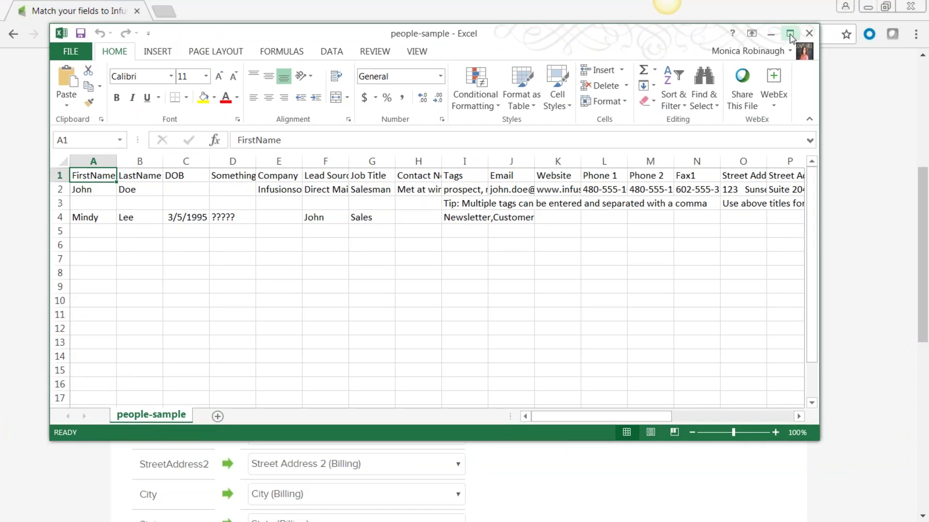
Step: Maximize the people-sample sheet and widen column I to read the full tag list in I2
left_click(795, 34)
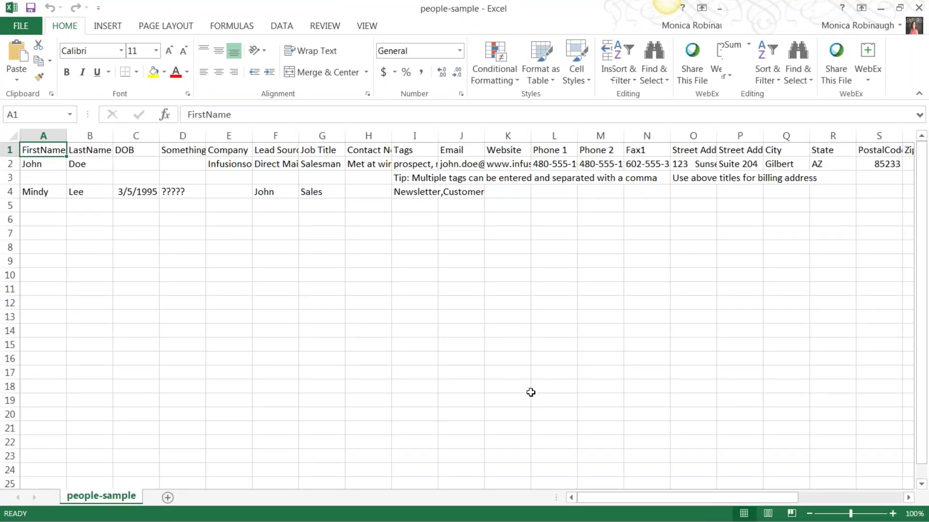
left_click(34, 135)
left_click(89, 136)
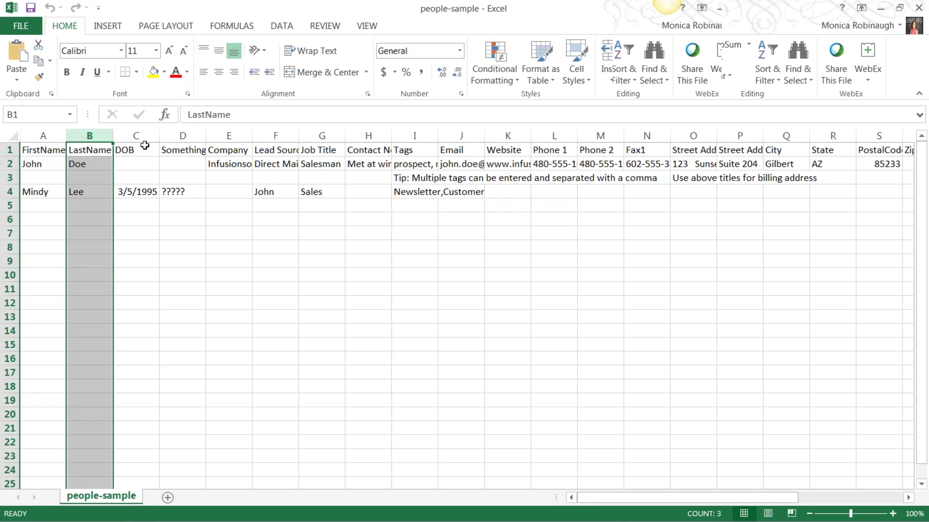
left_click(182, 135)
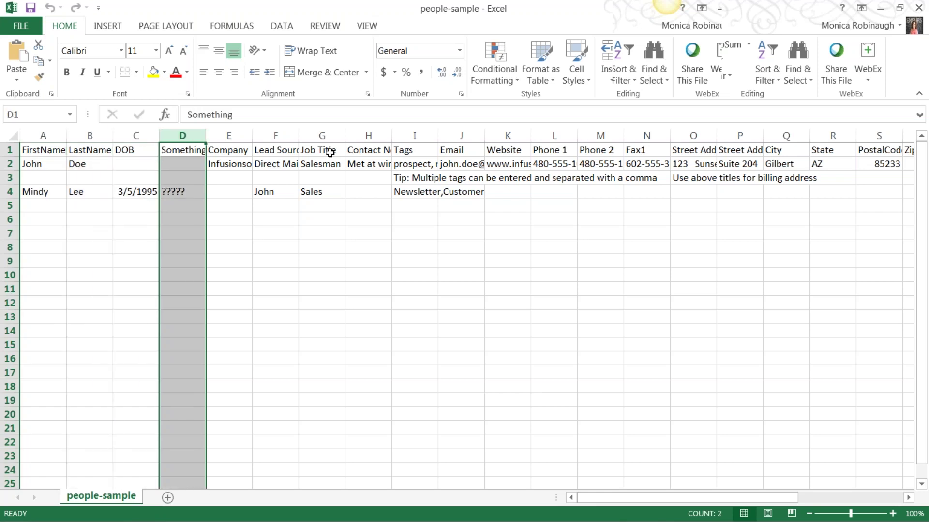
left_click(414, 131)
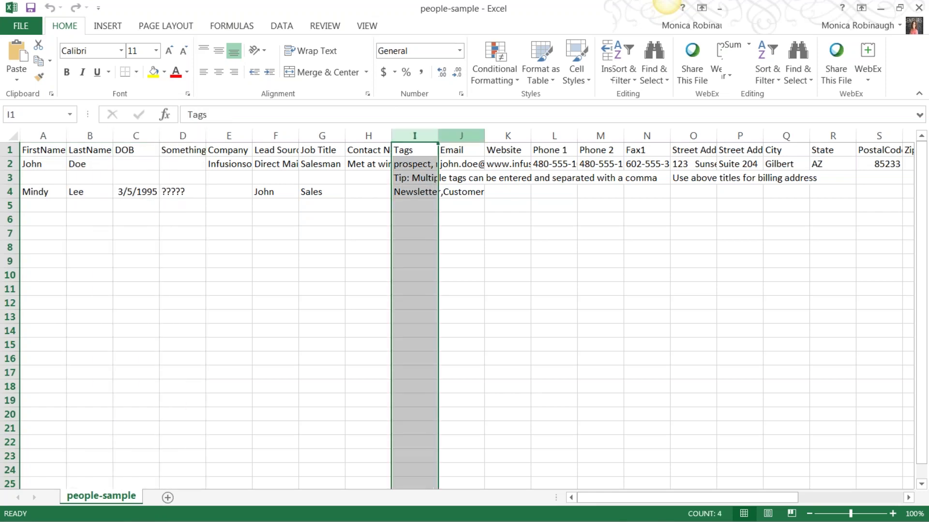
left_click_drag(438, 135, 734, 132)
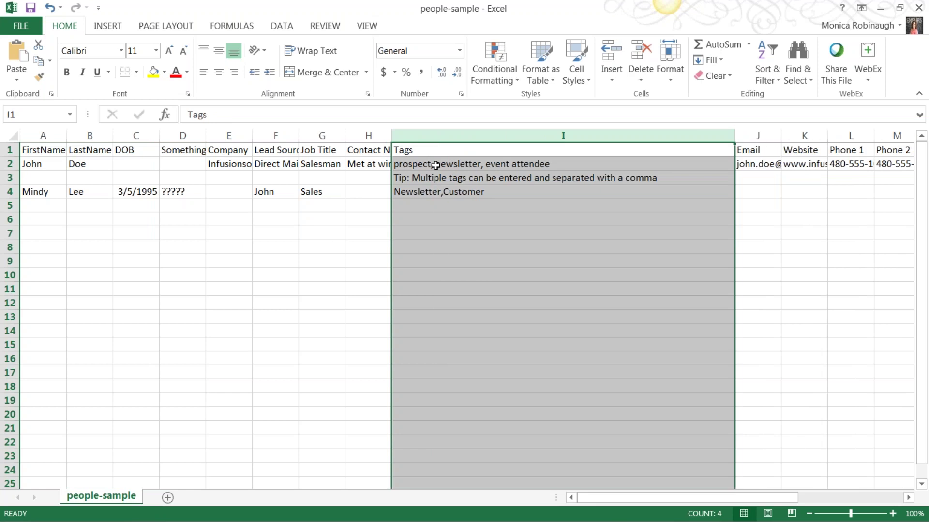
left_click(422, 149)
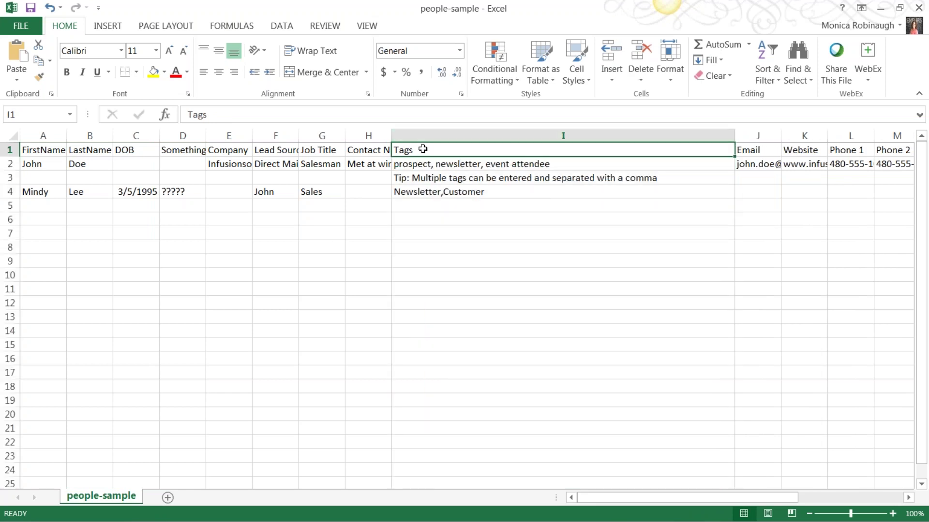
left_click(436, 164)
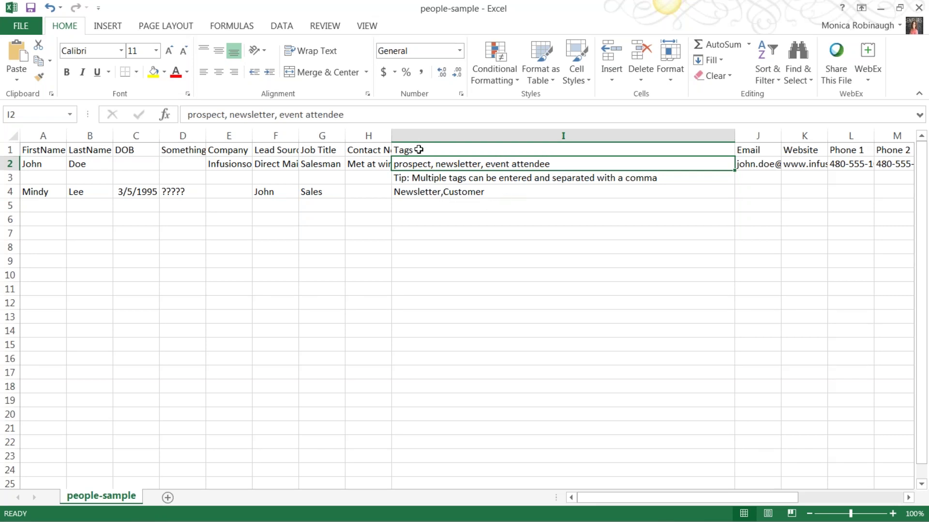
left_click(419, 150)
left_click(418, 166)
left_click(467, 136)
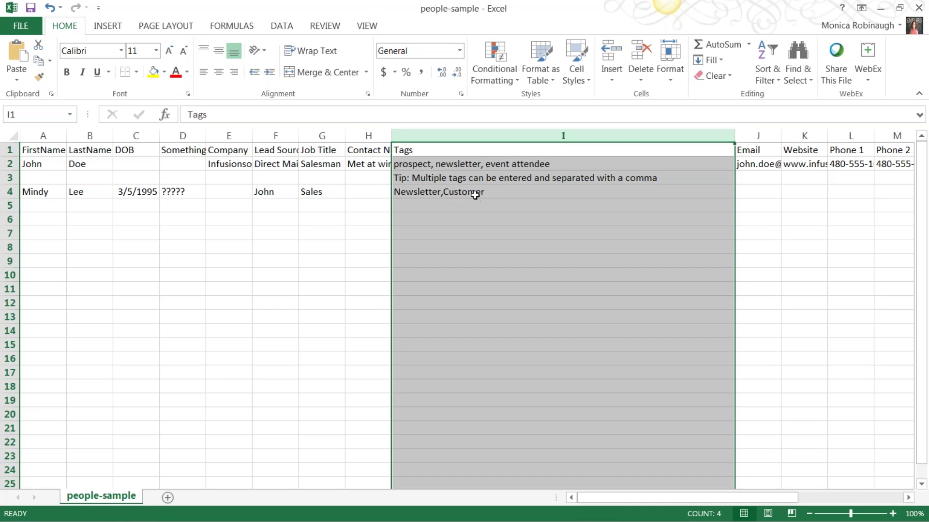
Step: Close Excel without saving people-sample.csv
left_click(919, 8)
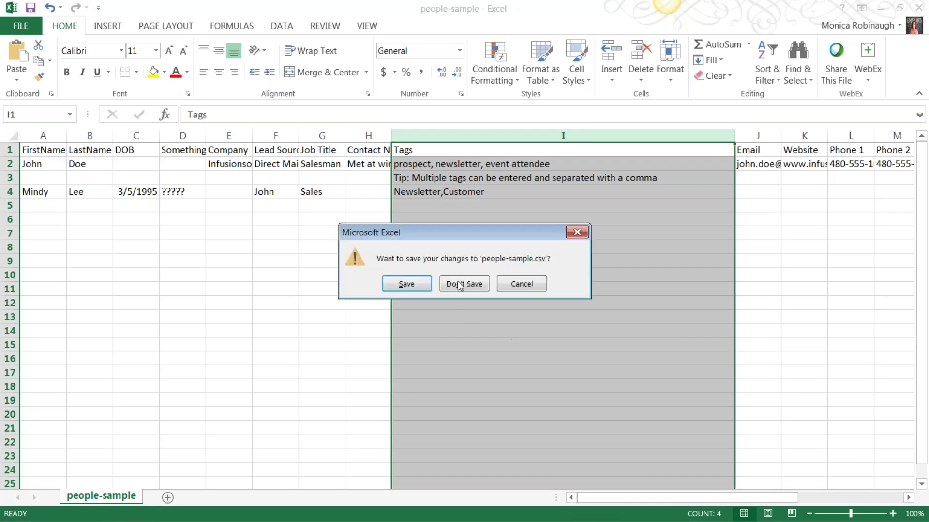
left_click(461, 284)
left_click(582, 304)
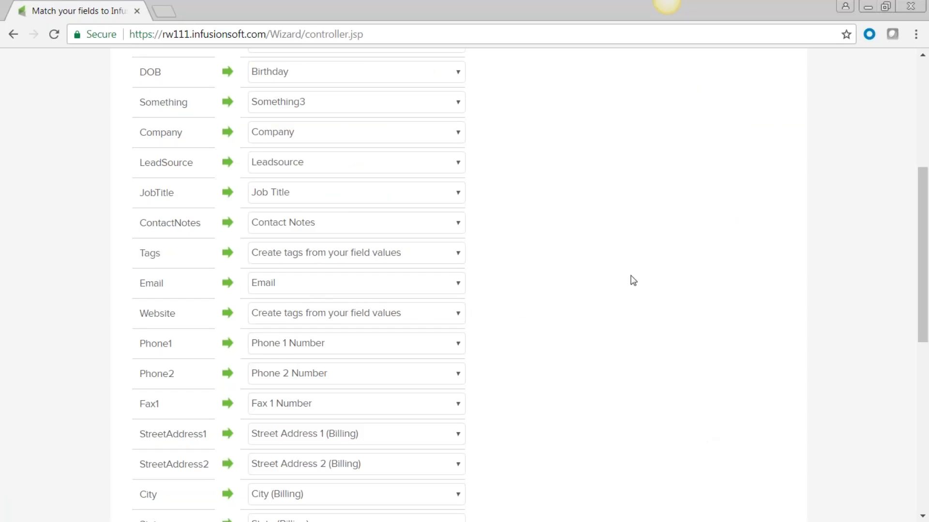
Step: Accept the field matches and the United States country value matches
scroll(616, 297, "down", 1)
scroll(618, 299, "down", 9)
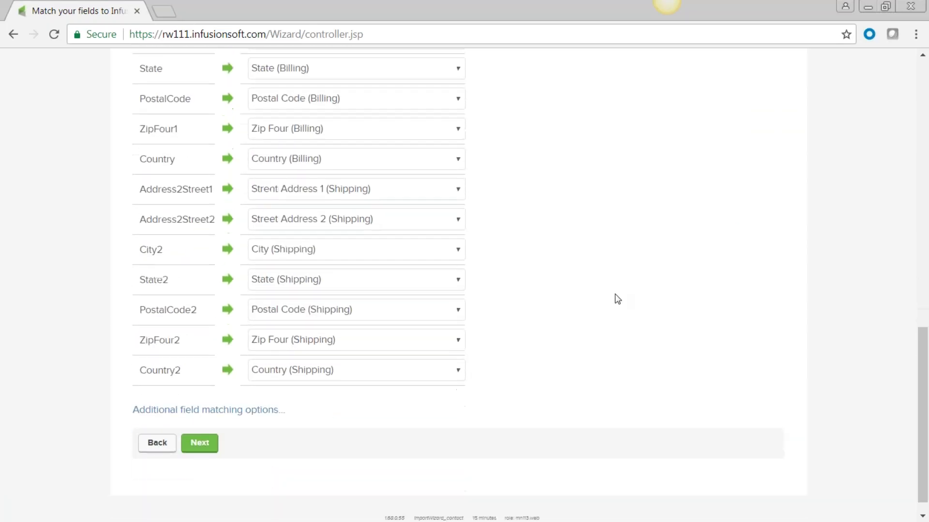
left_click(199, 442)
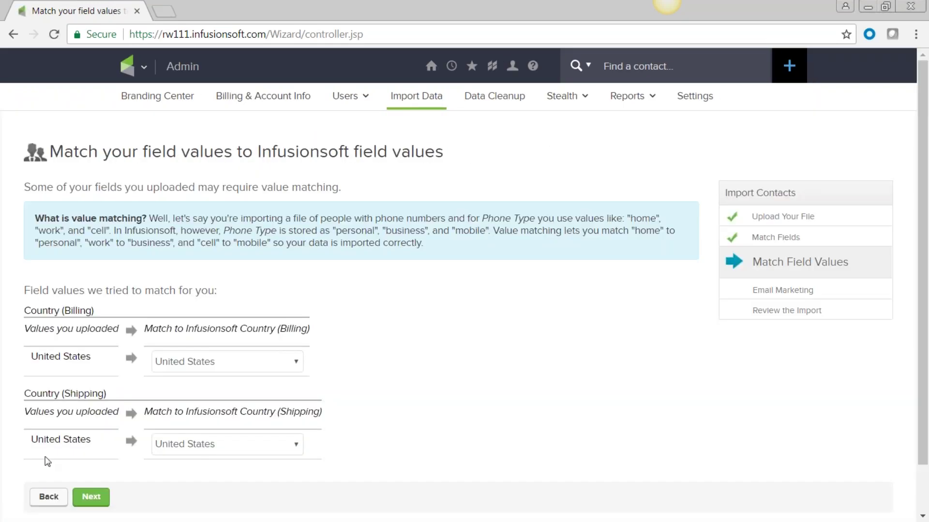
left_click(91, 498)
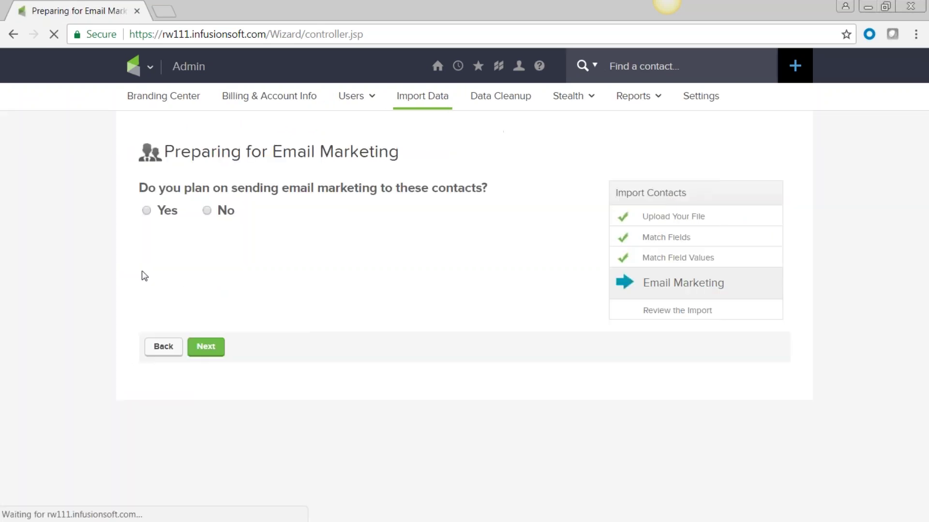
left_click(146, 210)
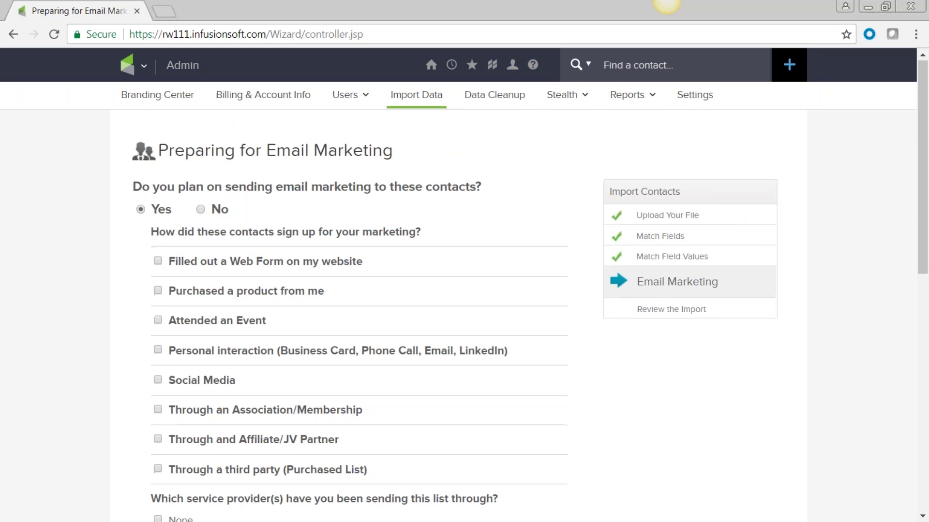
scroll(376, 358, "down", 3)
left_click(157, 117)
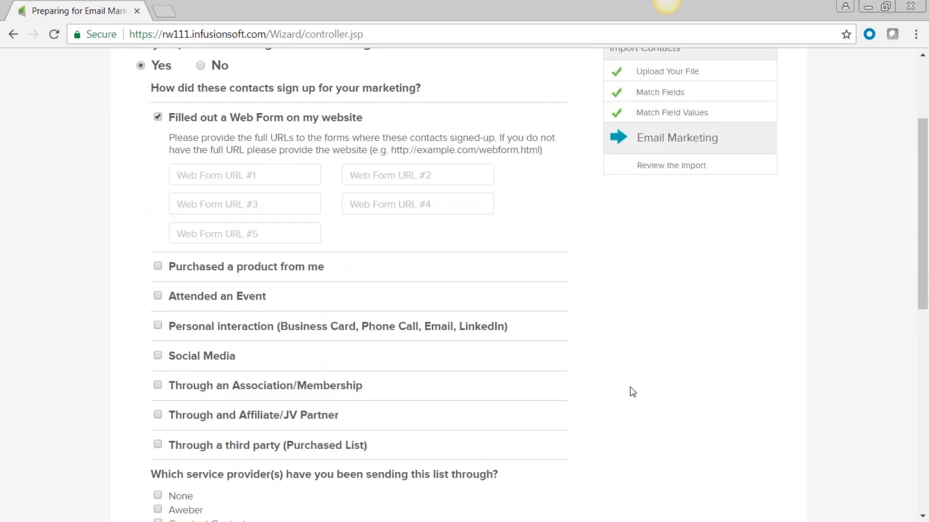
left_click(262, 177)
type("w")
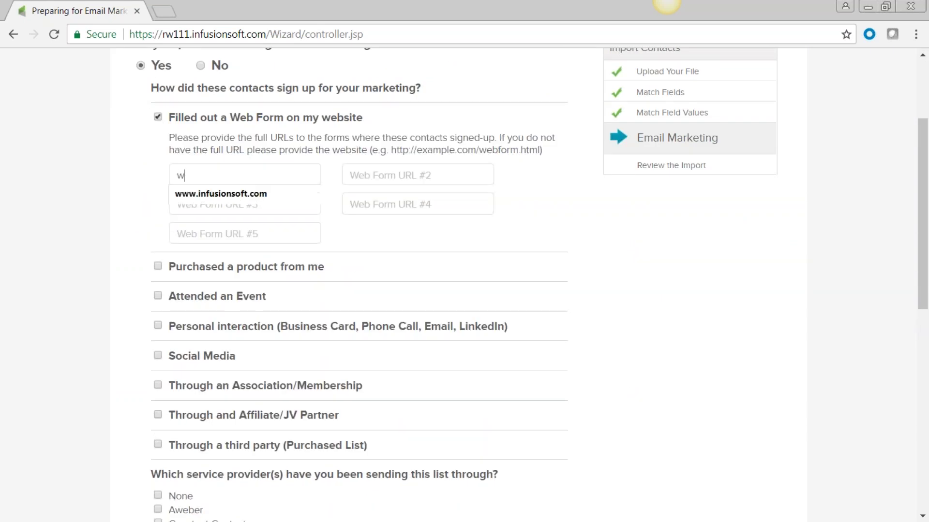
key("Down")
key("Return")
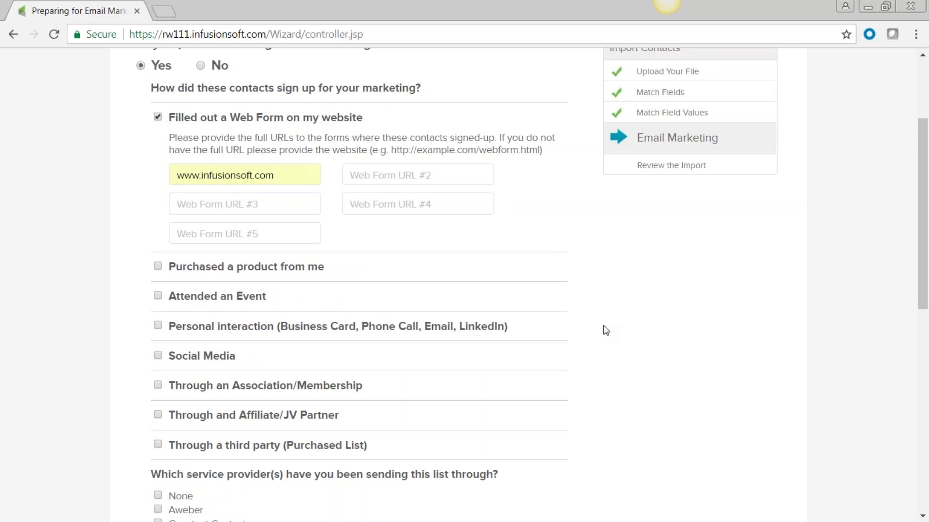
scroll(603, 327, "down", 6)
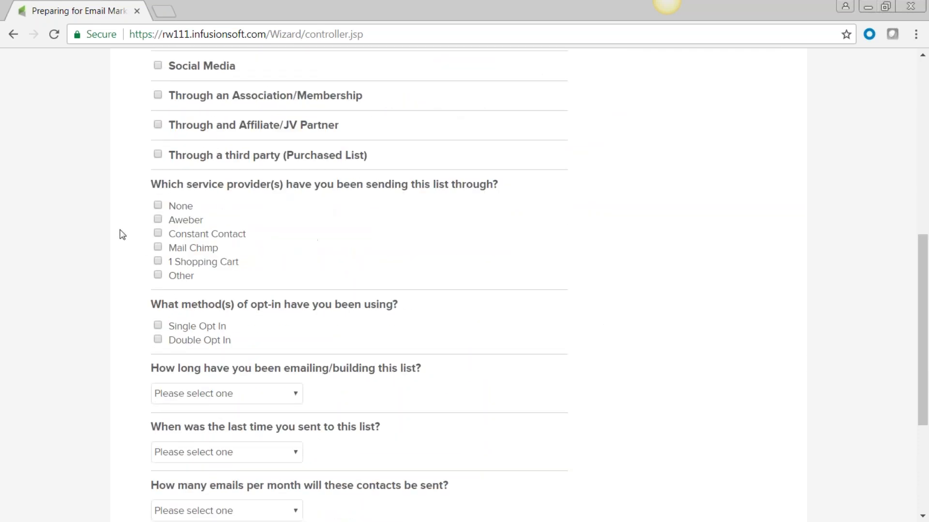
Step: Set Mail Chimp as previous provider, single opt-in, and list age 2-3 Years
left_click(157, 247)
scroll(441, 305, "down", 3)
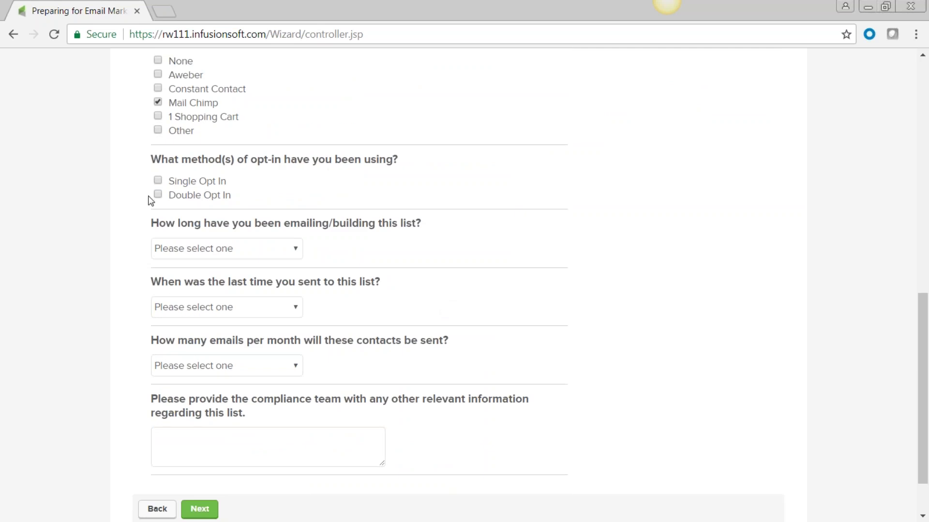
left_click(158, 181)
left_click(293, 250)
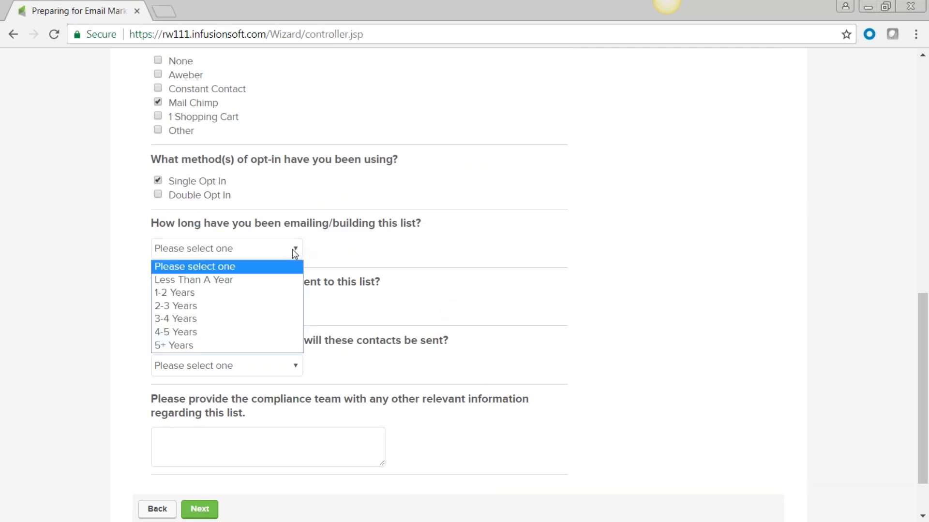
left_click(249, 306)
Step: Set last send to Less Than A Month, 1-5 emails monthly, note 'Current list', and submit
scroll(665, 332, "down", 2)
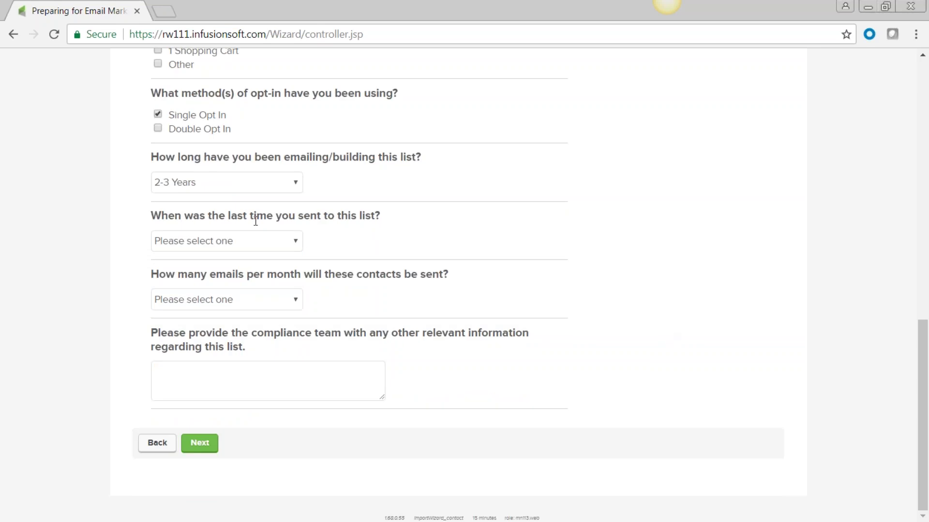
left_click(295, 241)
left_click(290, 269)
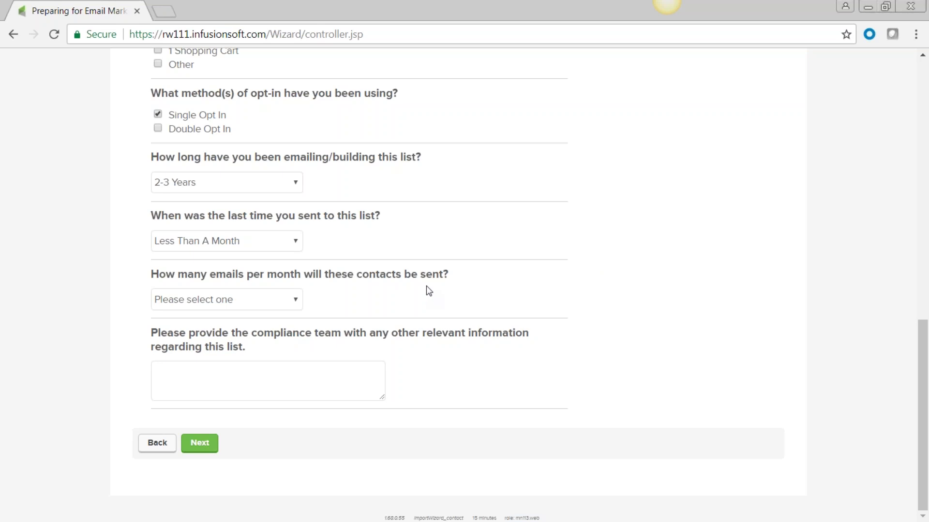
left_click(295, 301)
left_click(279, 342)
left_click(190, 377)
type("Current list")
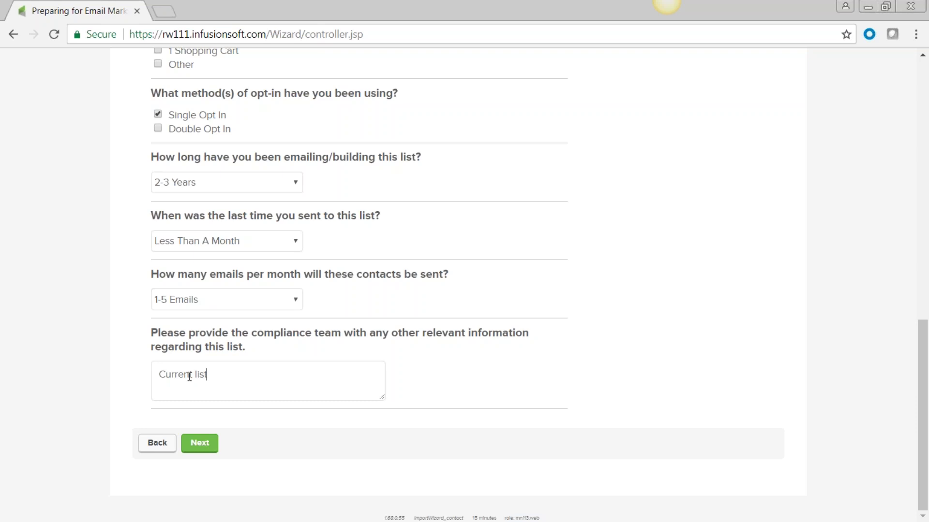
left_click(200, 448)
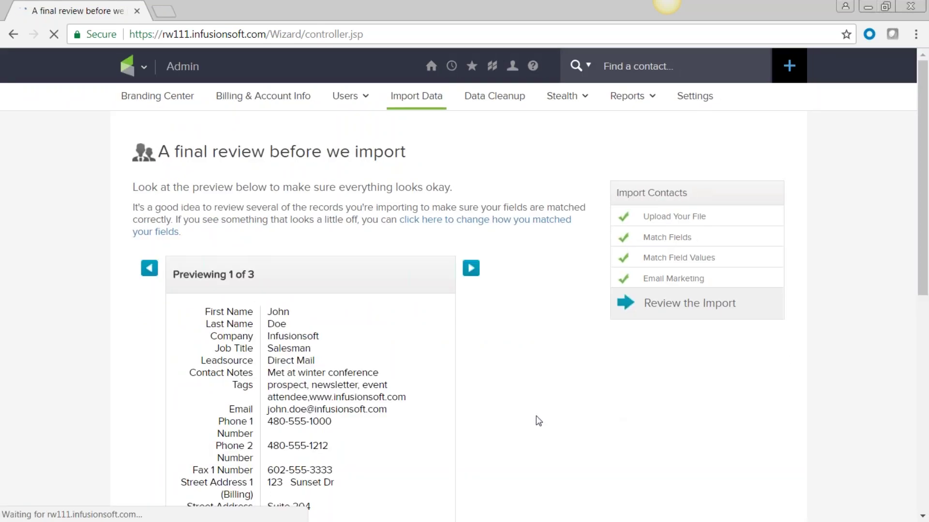
Step: Review the import preview and bring up the list of extra import actions
scroll(529, 421, "down", 3)
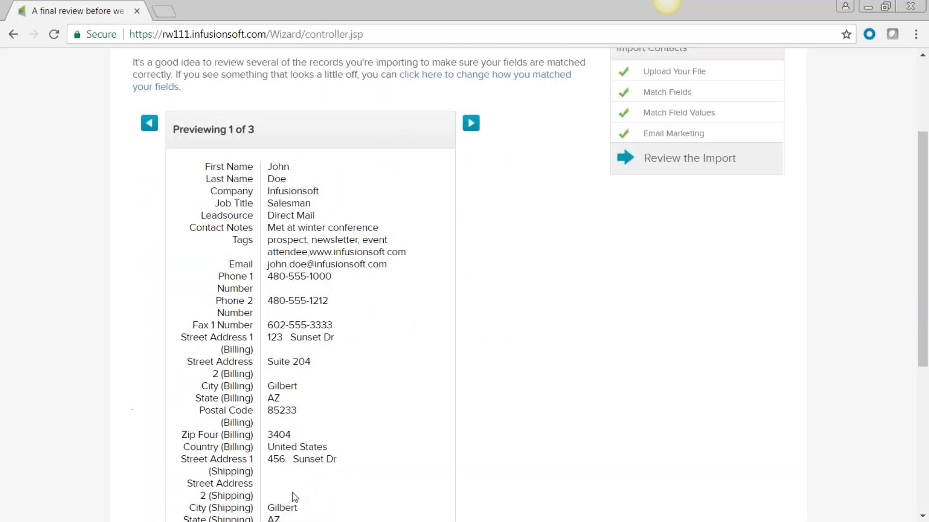
scroll(295, 494, "down", 2)
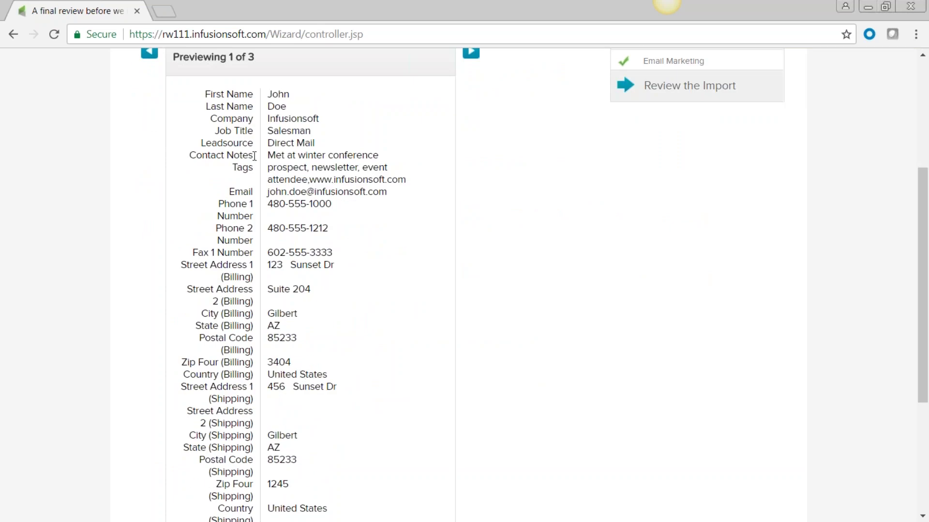
triple_click(191, 160)
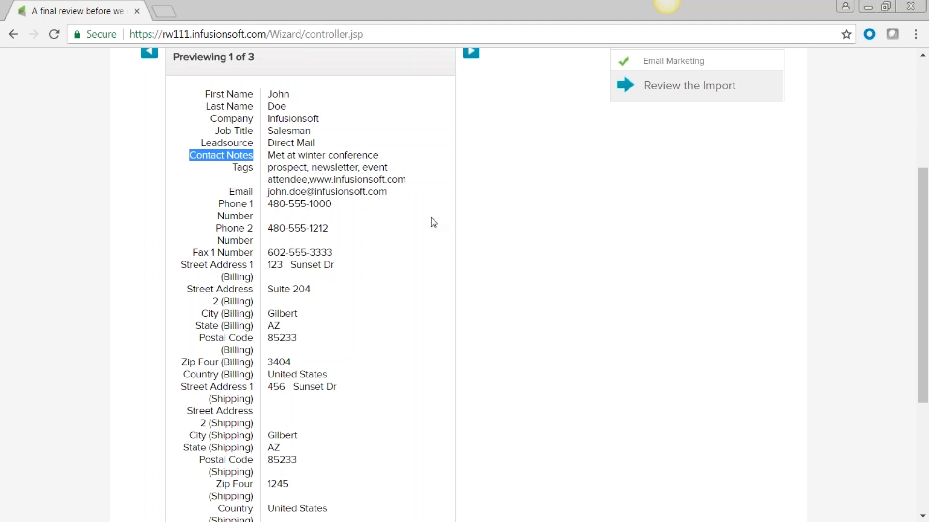
scroll(448, 292, "down", 5)
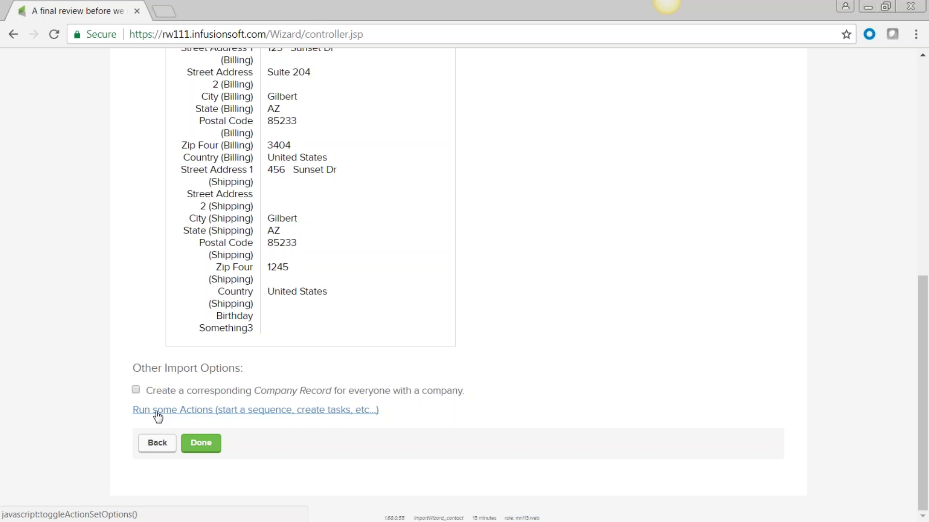
left_click(158, 412)
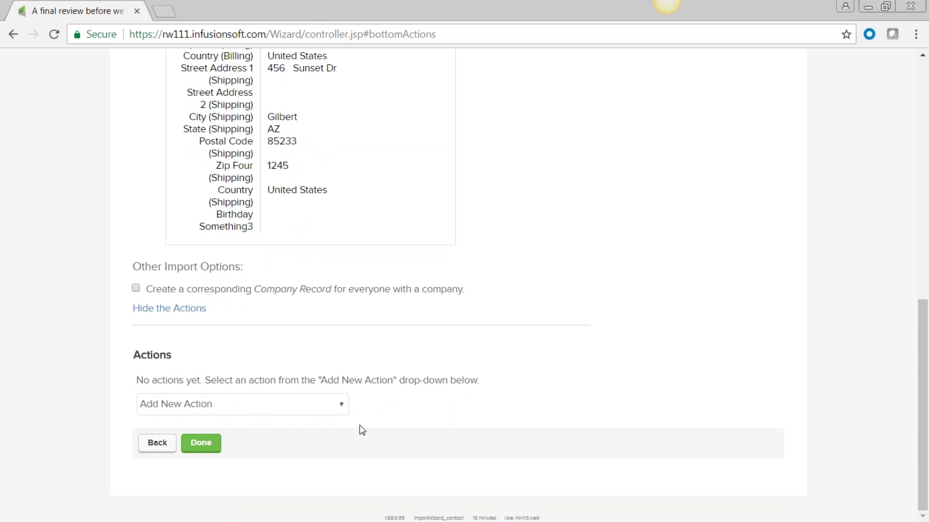
left_click(342, 407)
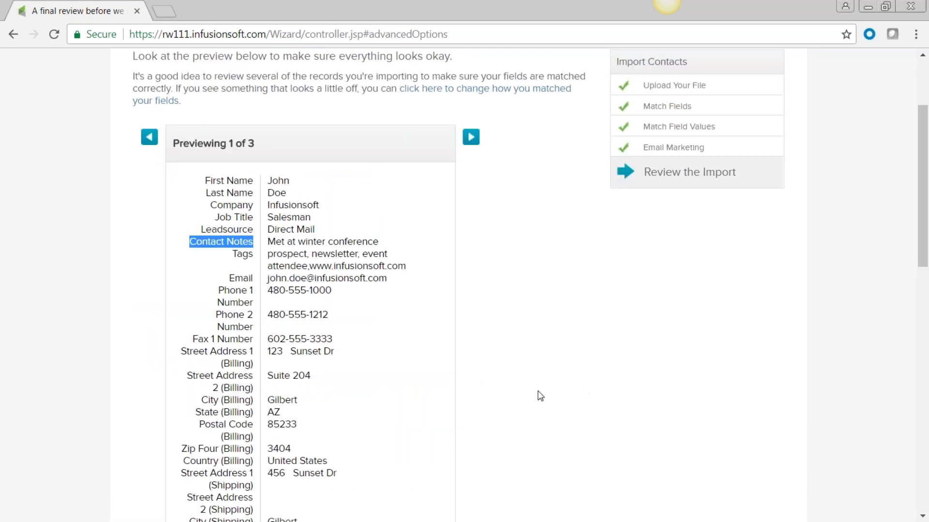
Step: Add an action applying the Alto tag, save it, and run the import
scroll(540, 396, "down", 12)
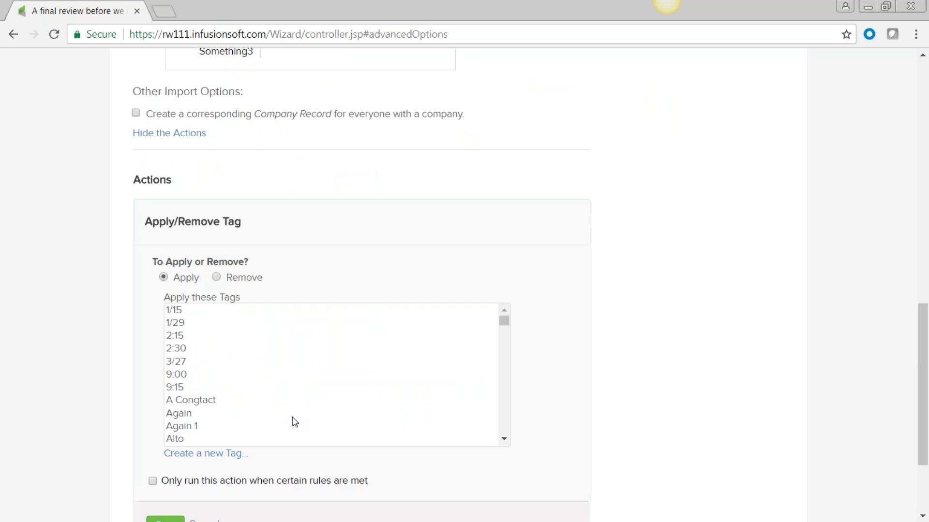
left_click(178, 438)
left_click(743, 251)
scroll(742, 251, "down", 1)
scroll(743, 252, "down", 2)
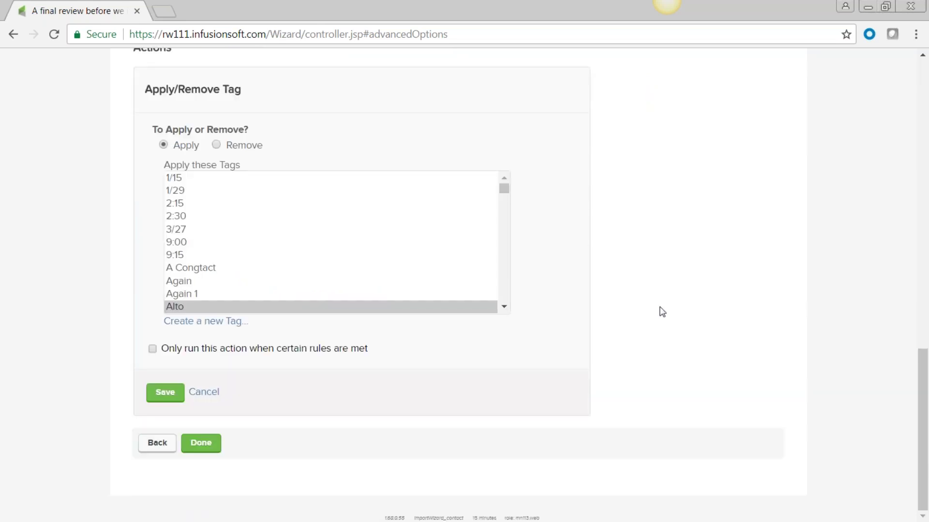
left_click(165, 396)
left_click(202, 444)
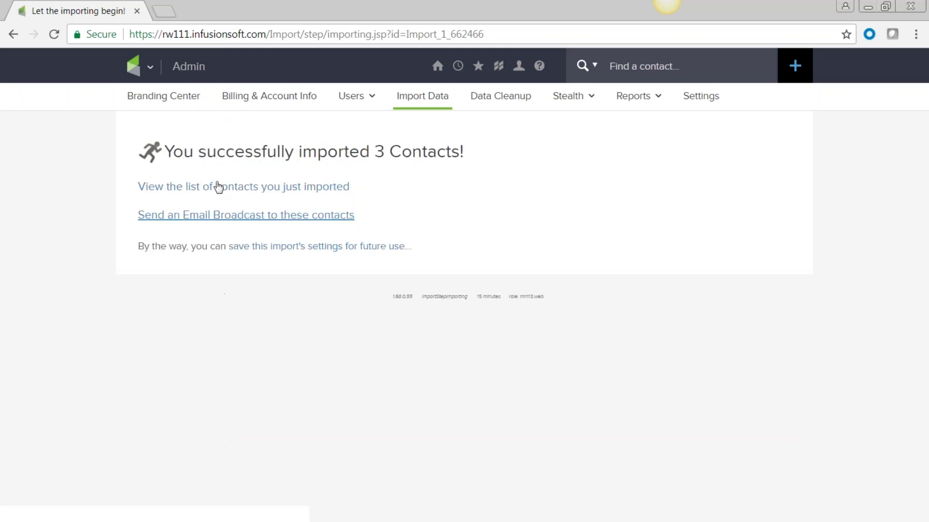
Step: Show the 3 imported contacts in column layout and open John Doe's record
left_click(215, 192)
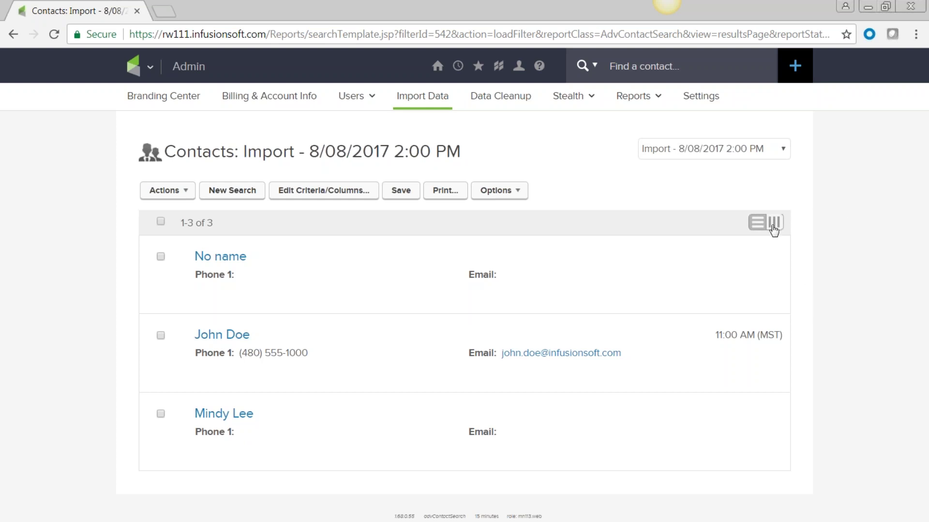
left_click(774, 223)
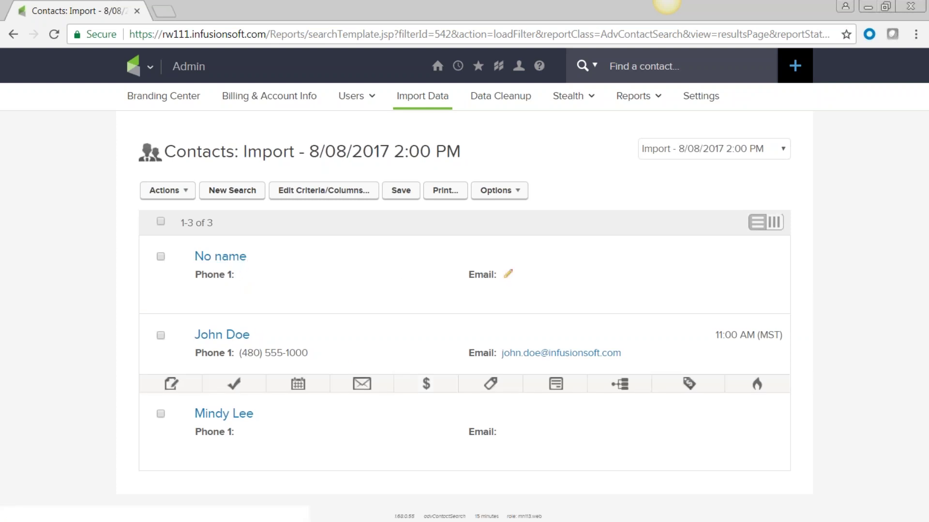
left_click(220, 336)
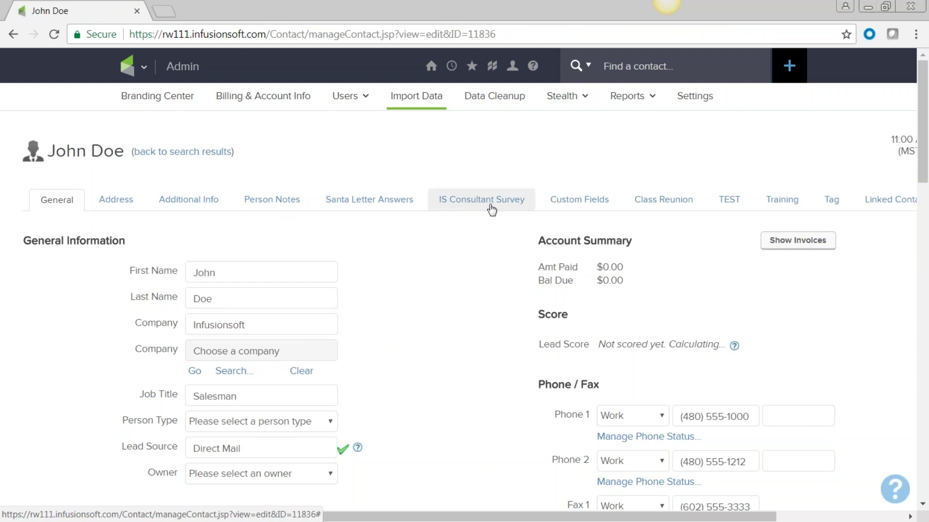
Step: Save John Doe's contact record and look over the rest of the page
scroll(405, 383, "down", 9)
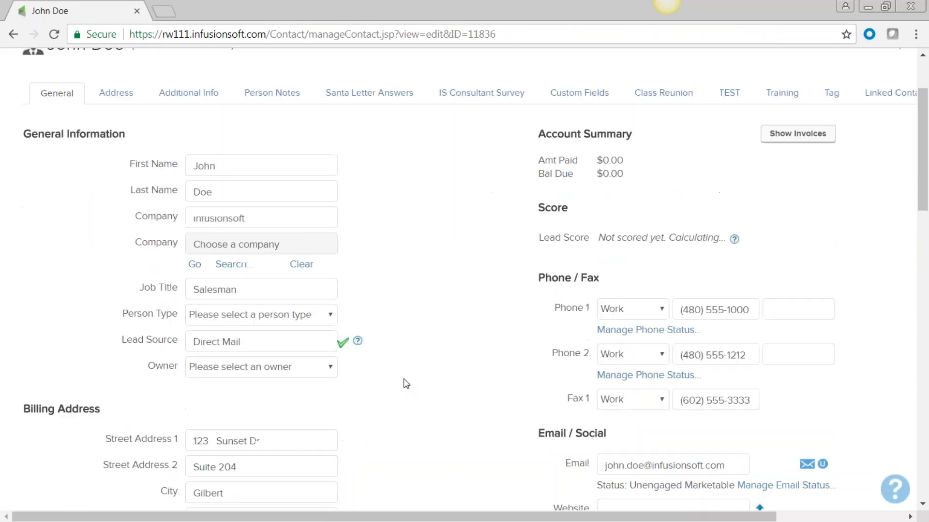
scroll(405, 383, "down", 3)
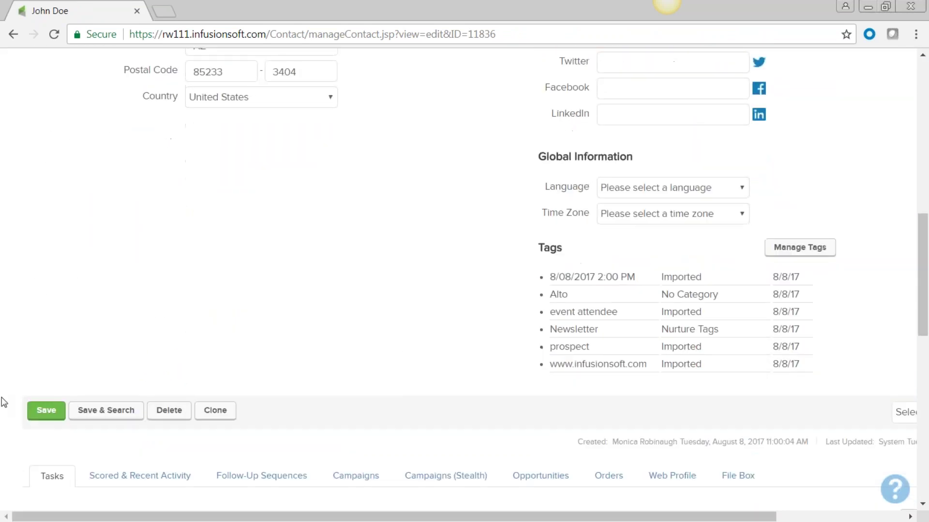
left_click(46, 410)
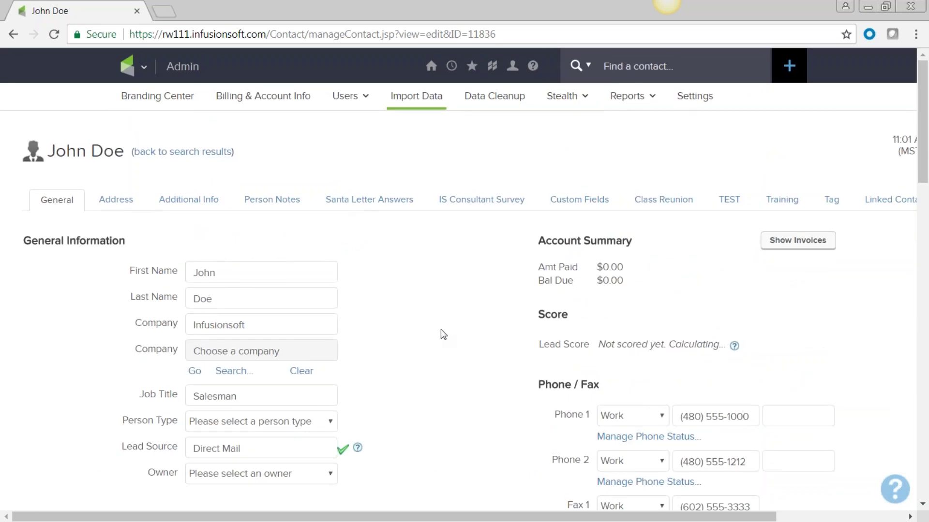
scroll(443, 334, "down", 4)
scroll(443, 334, "down", 13)
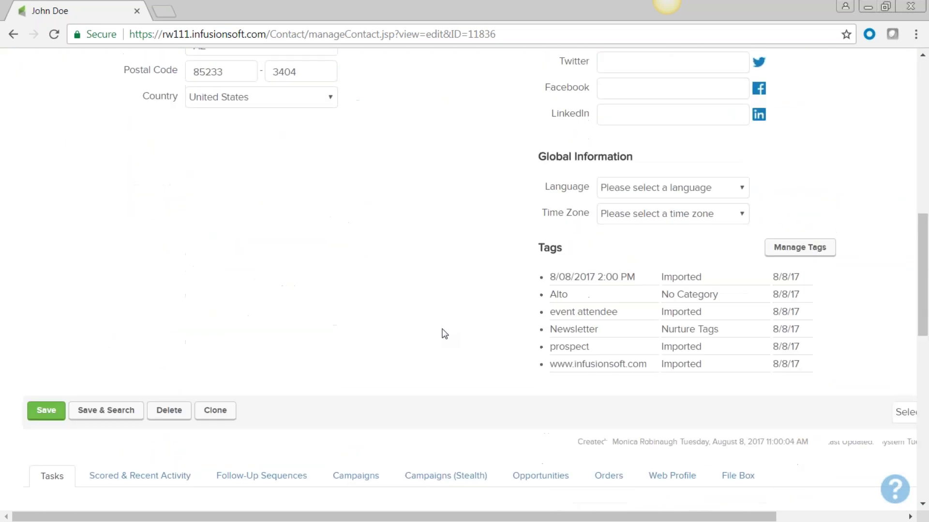
scroll(442, 334, "down", 2)
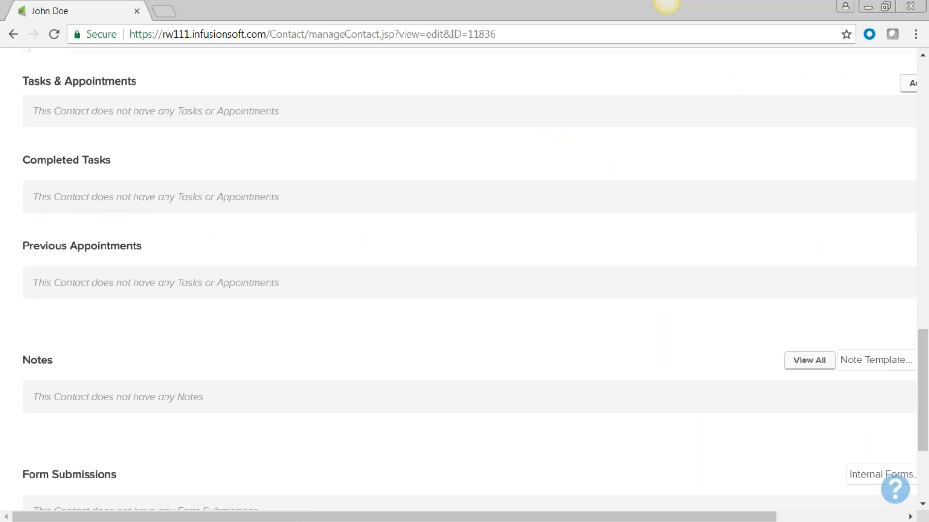
scroll(242, 294, "up", 1)
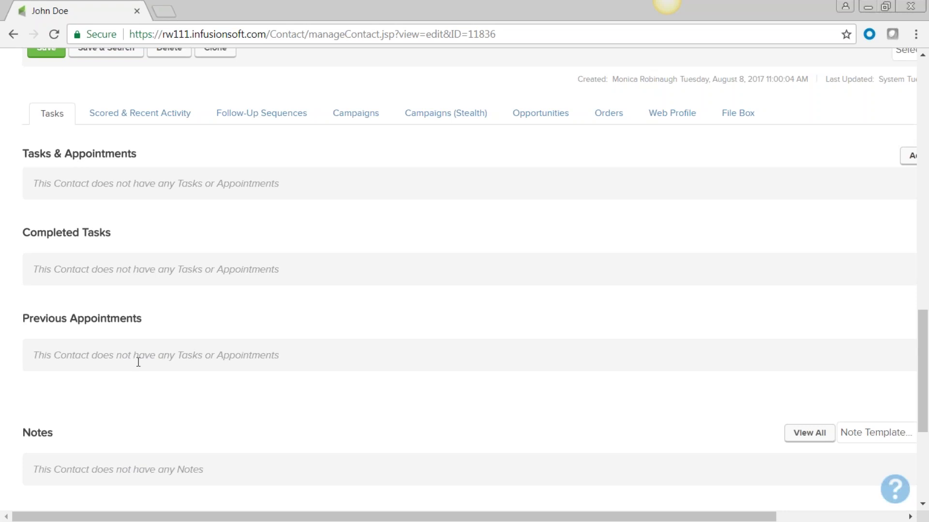
scroll(145, 368, "down", 3)
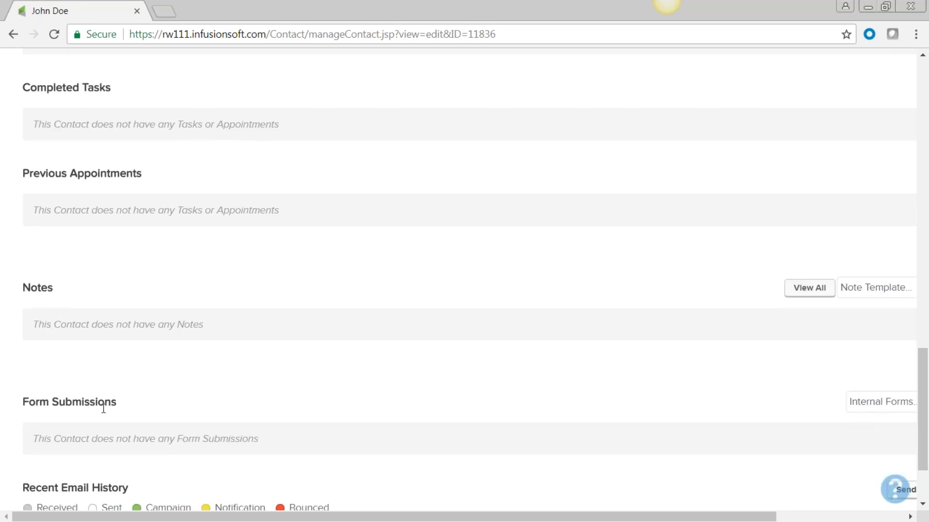
scroll(104, 411, "down", 2)
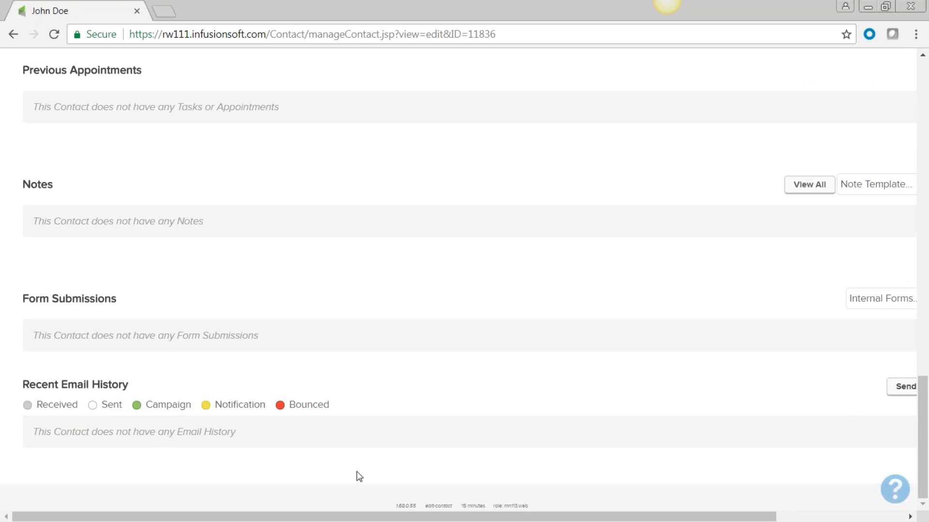
left_click_drag(352, 515, 390, 517)
left_click_drag(402, 520, 337, 521)
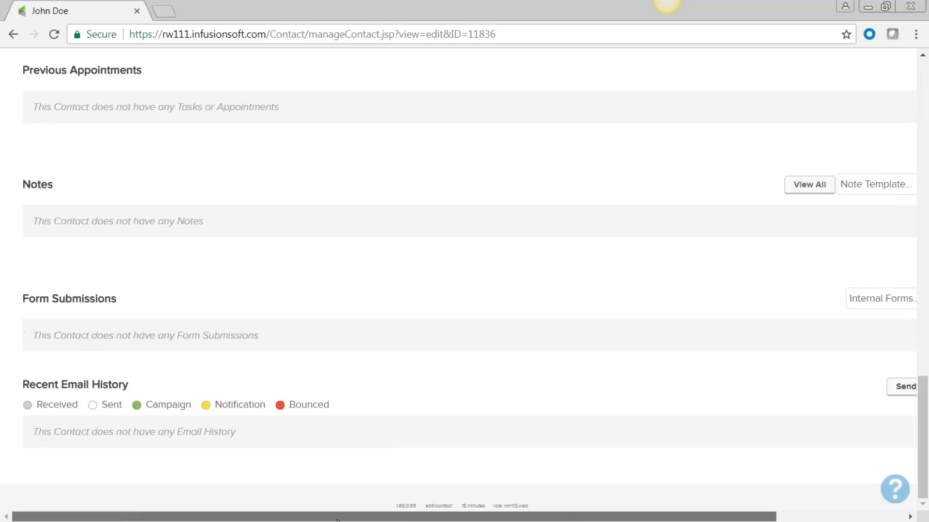
scroll(387, 389, "up", 15)
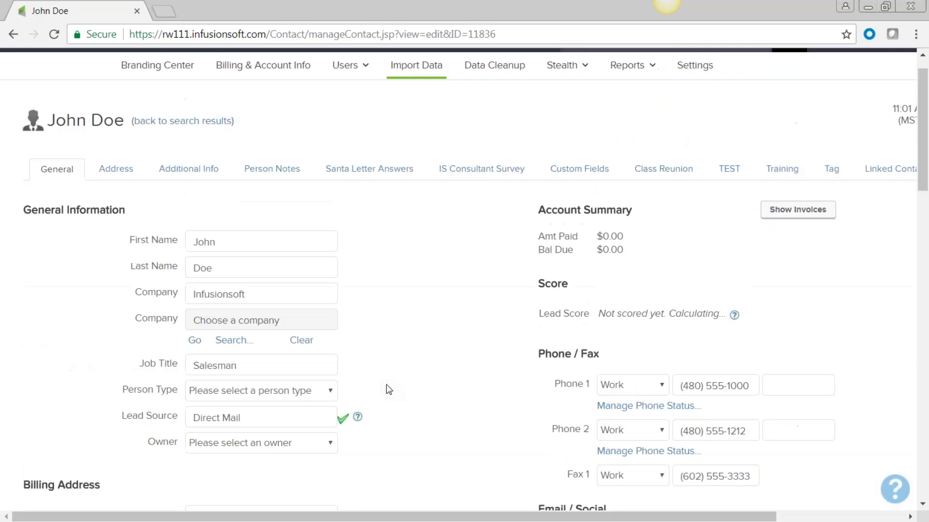
scroll(375, 384, "down", 5)
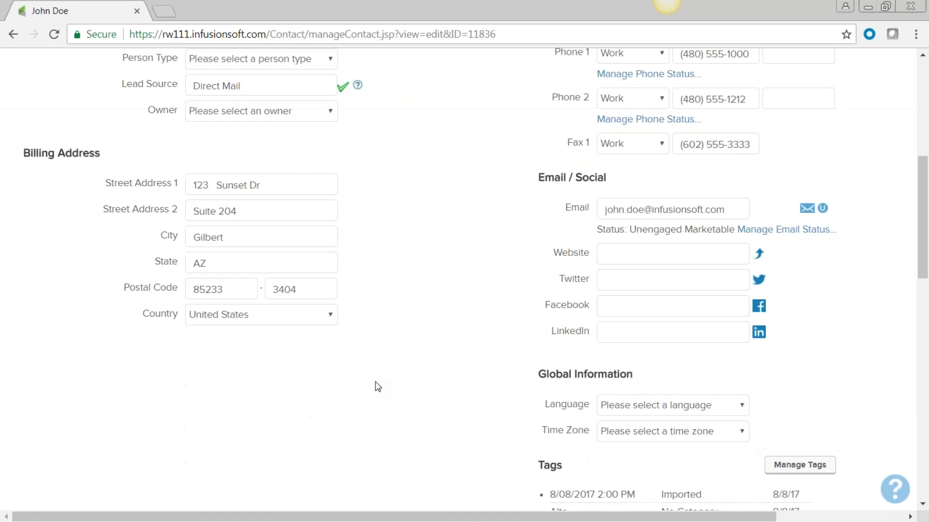
scroll(375, 384, "up", 5)
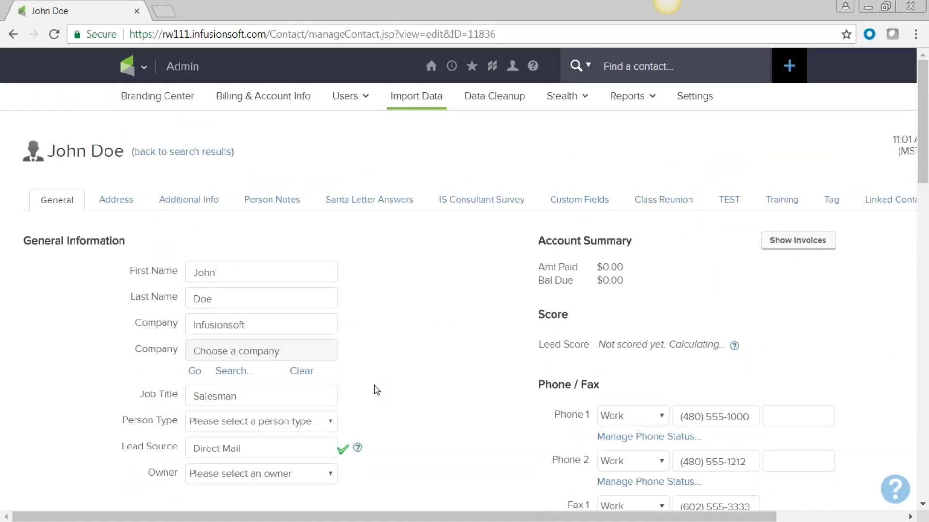
Step: Show the Person Notes reading 'Met at winter conference'
left_click(269, 200)
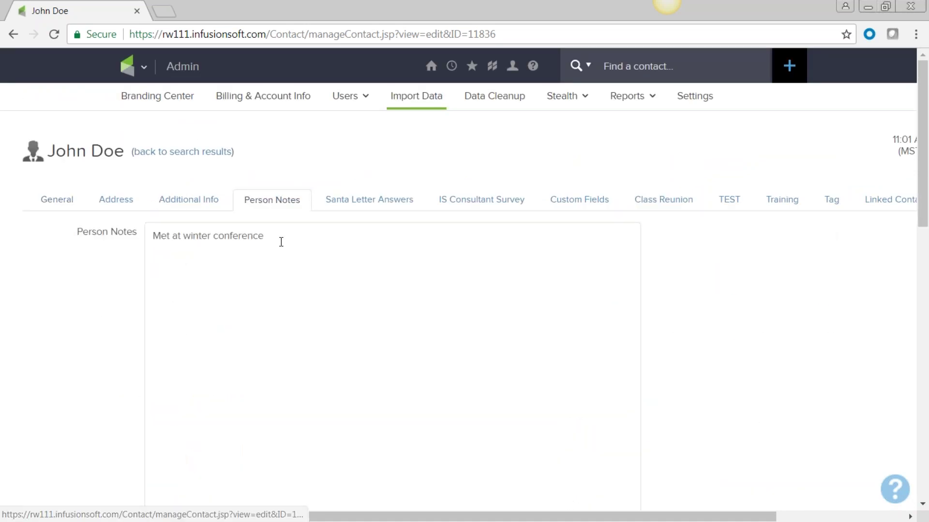
triple_click(151, 232)
left_click(330, 306)
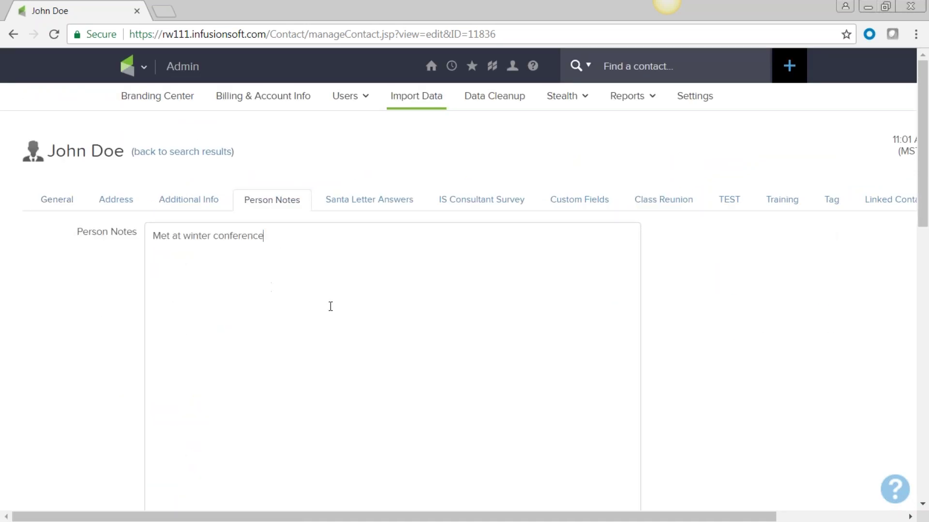
left_click_drag(271, 251, 233, 271)
left_click(287, 371)
scroll(295, 365, "down", 15)
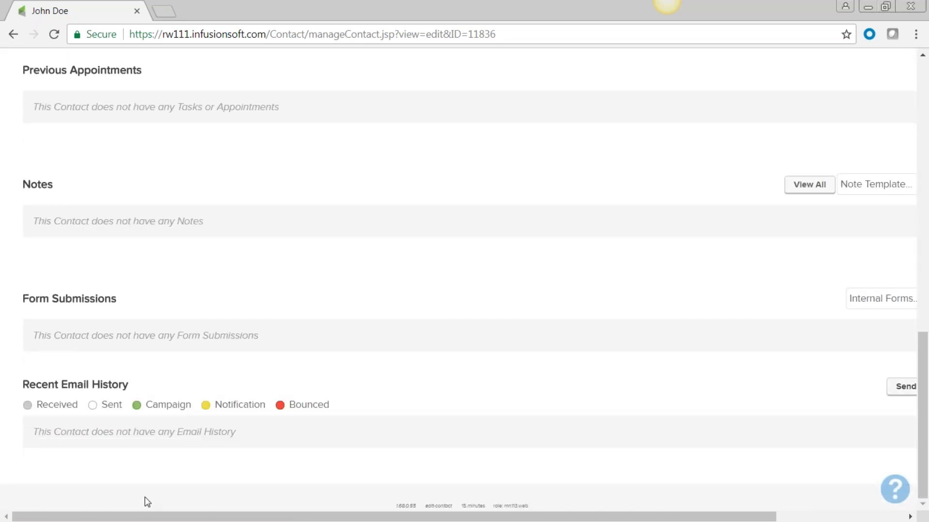
Step: Try the CTA-LVM note template, then switch to Free Consultation-Completed
left_click_drag(149, 518, 323, 518)
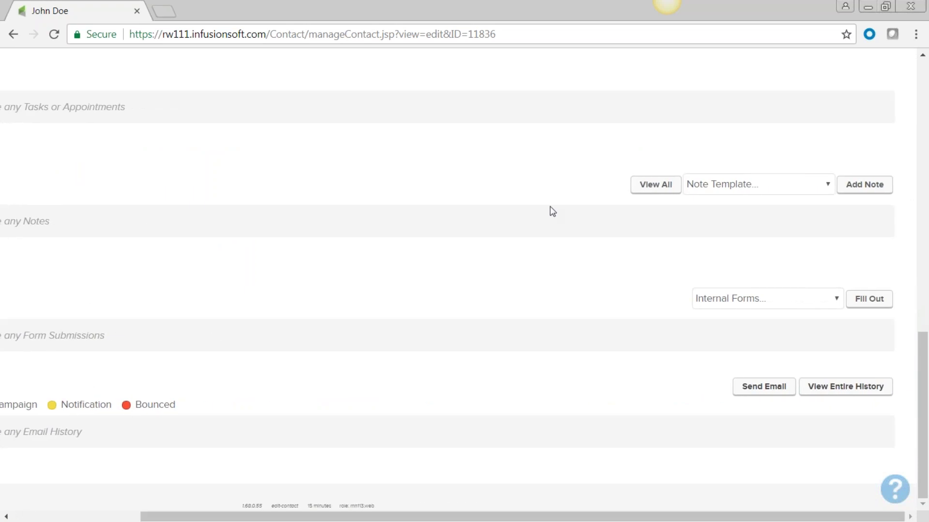
left_click(827, 186)
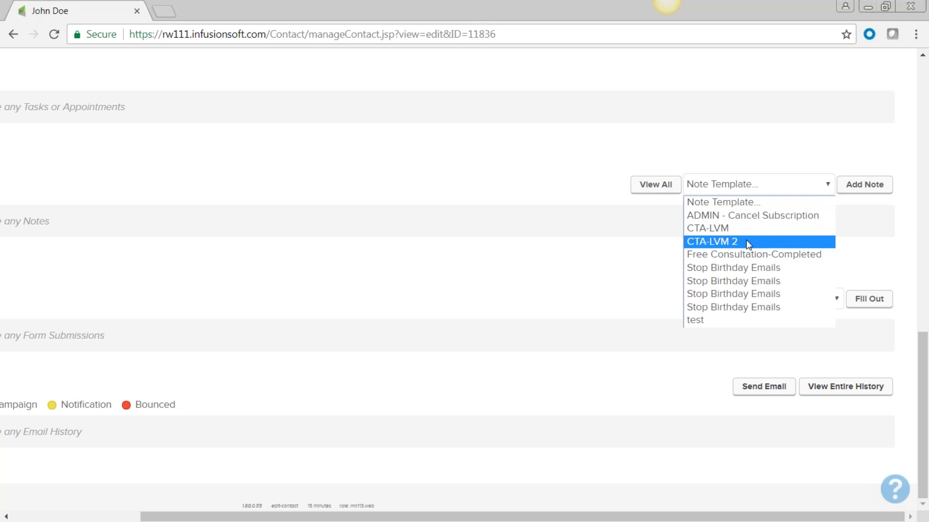
left_click(728, 225)
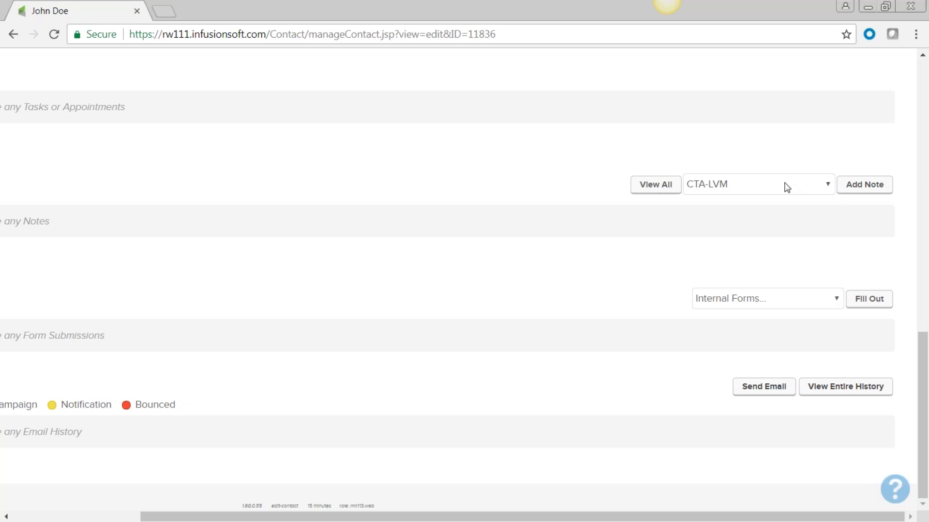
left_click(828, 185)
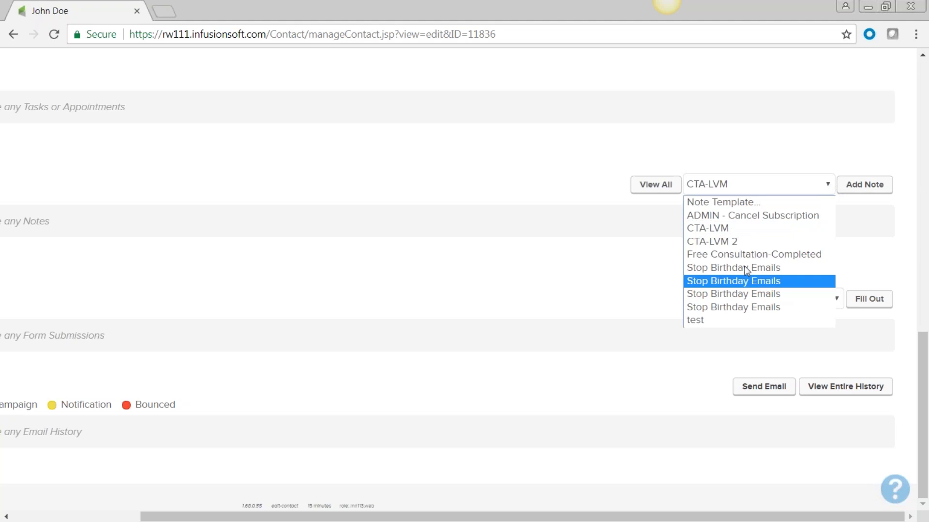
left_click(744, 257)
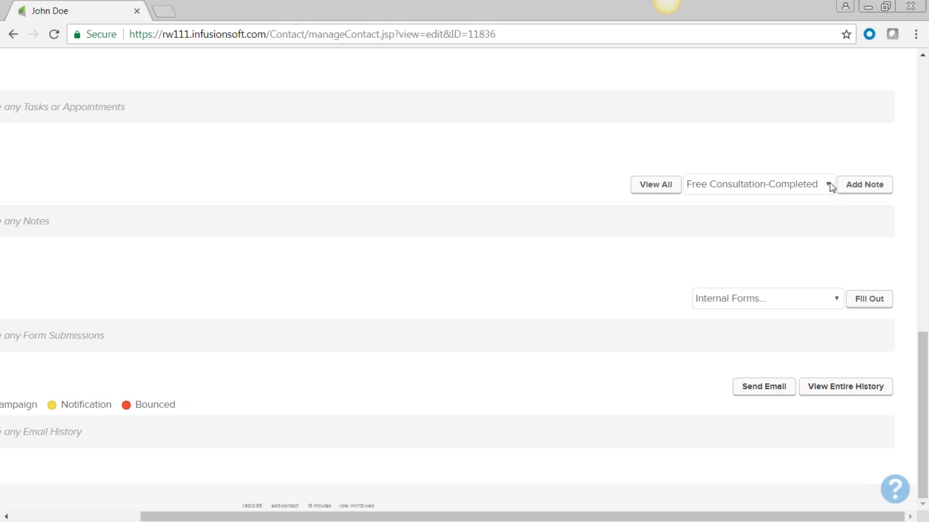
left_click(829, 184)
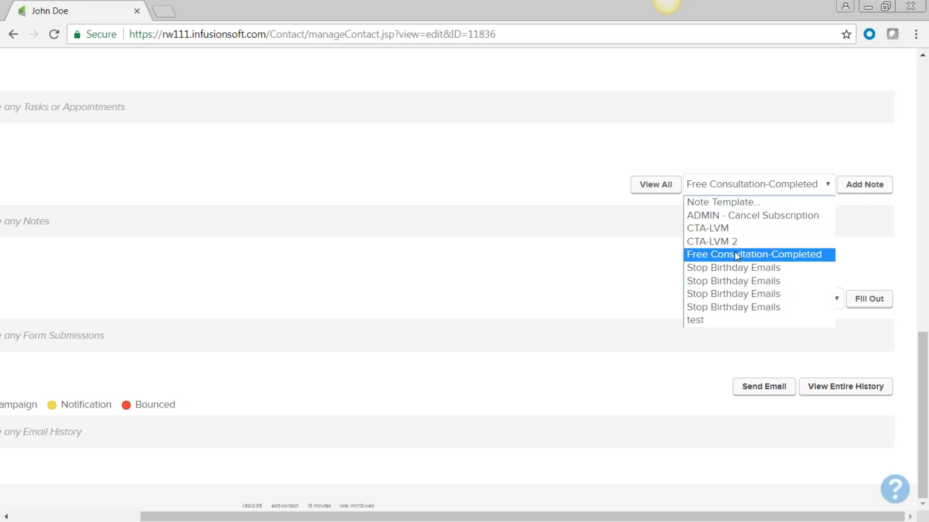
left_click_drag(702, 518, 497, 503)
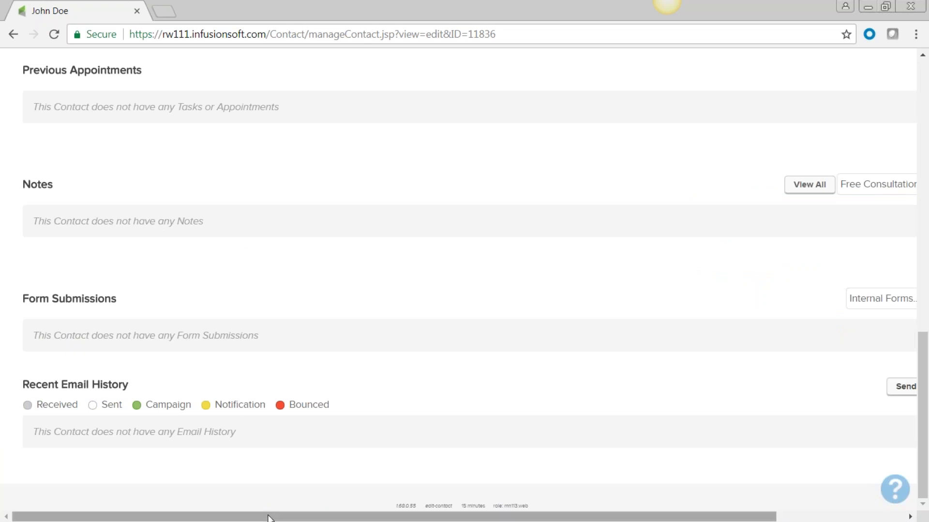
left_click_drag(484, 516, 612, 517)
left_click(864, 184)
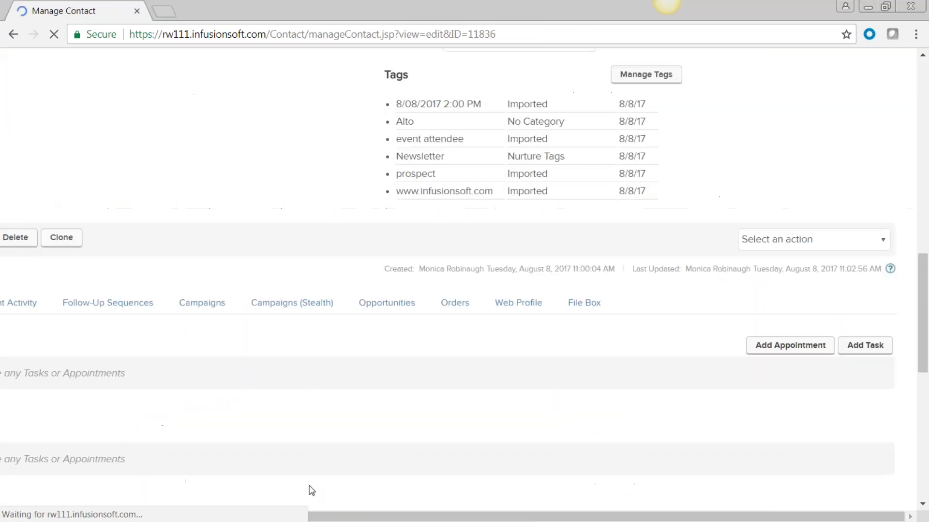
left_click_drag(456, 516, 243, 479)
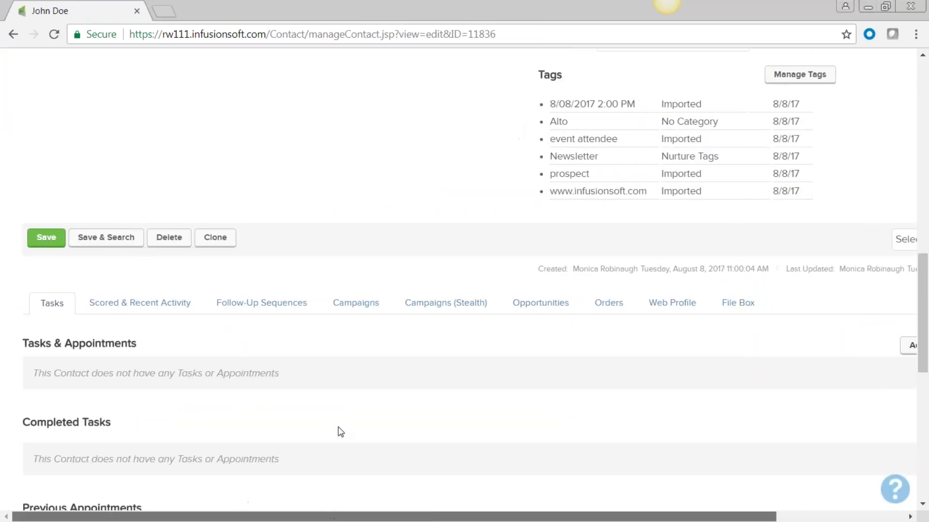
scroll(349, 438, "down", 6)
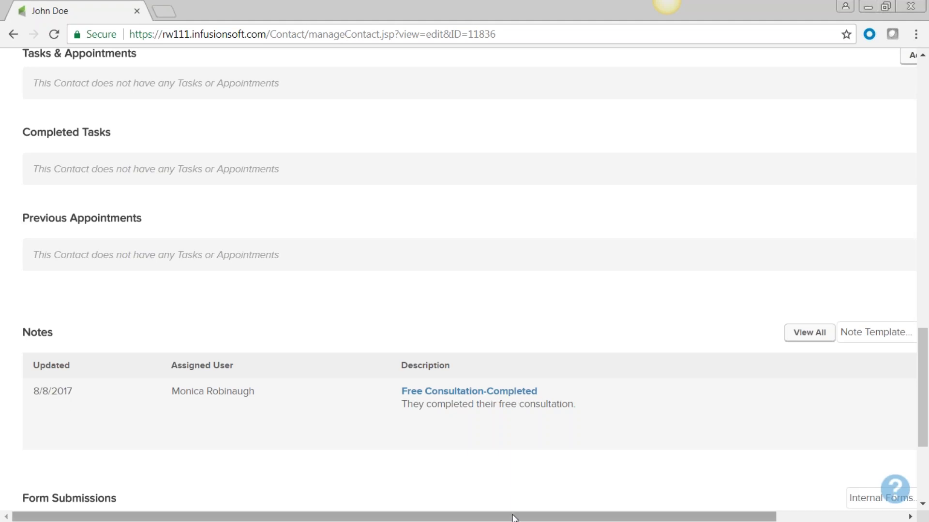
left_click_drag(514, 516, 465, 505)
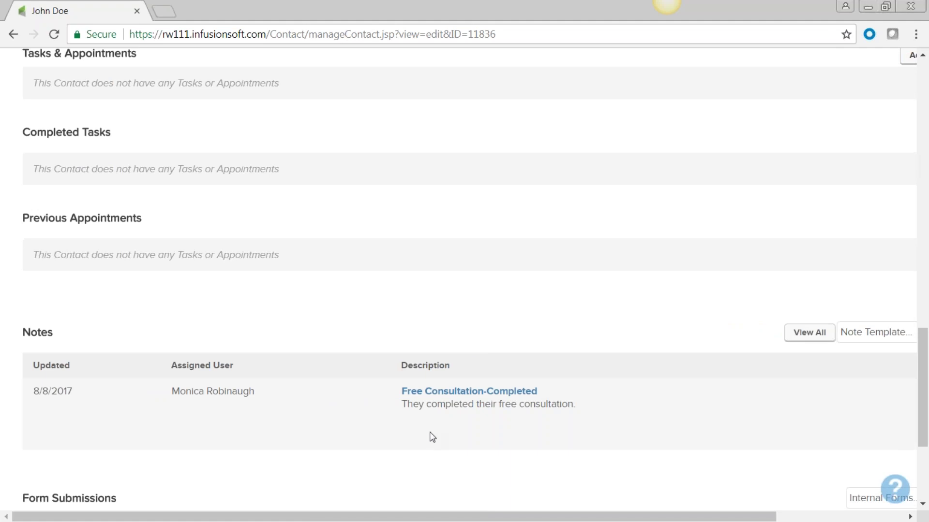
scroll(431, 437, "down", 4)
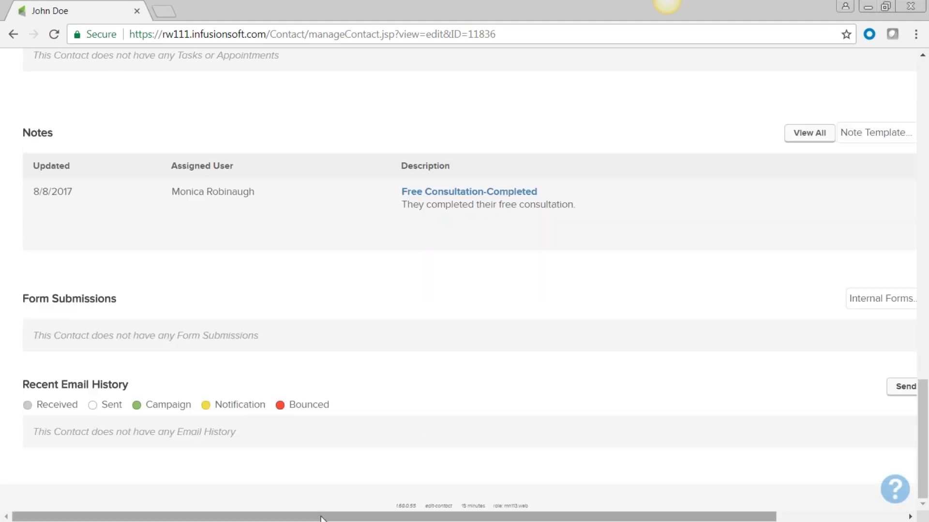
left_click_drag(321, 519, 450, 518)
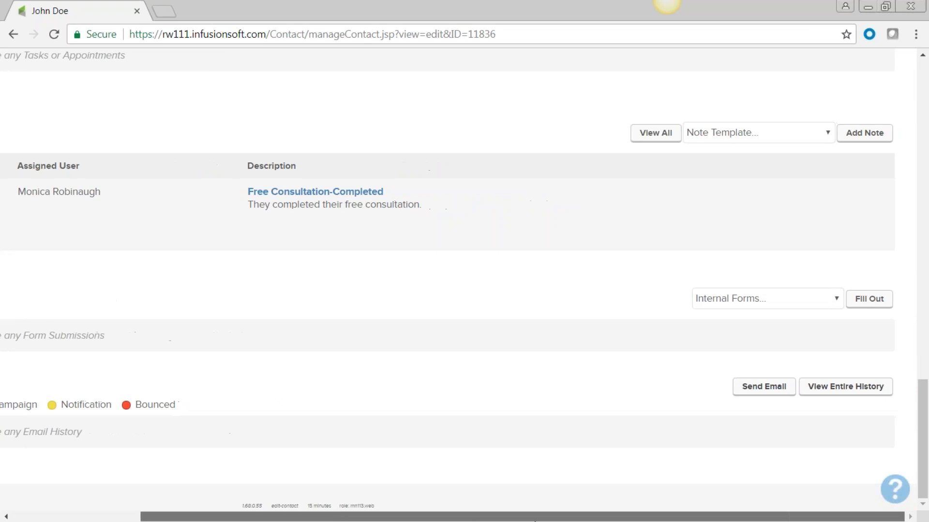
left_click(835, 300)
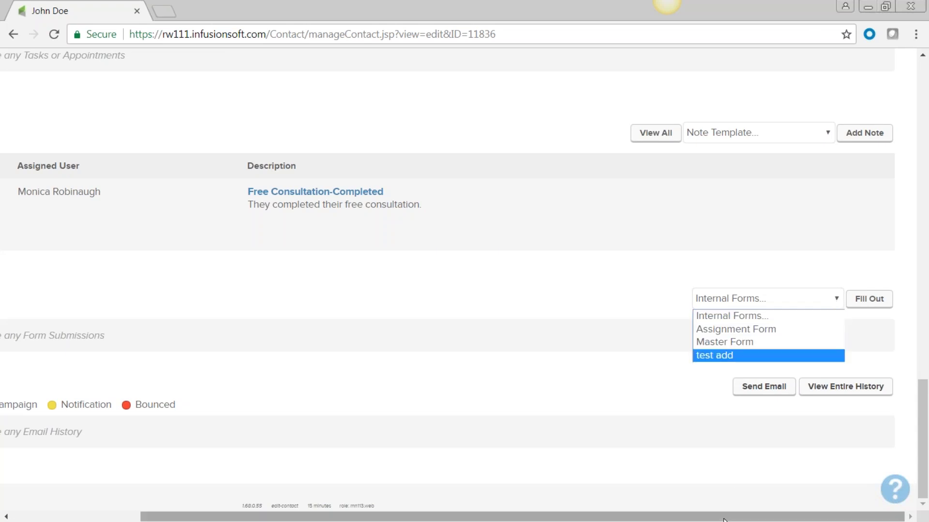
scroll(141, 366, "left", 3)
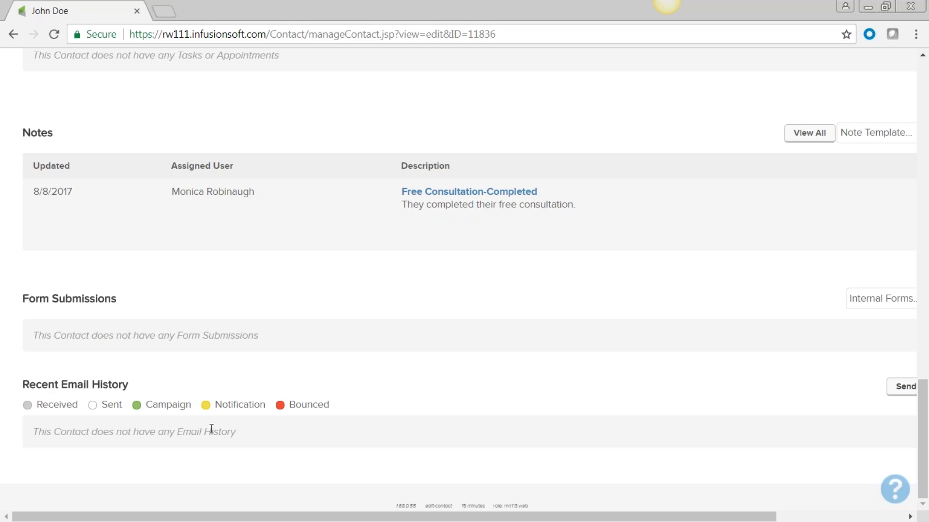
left_click_drag(256, 520, 385, 519)
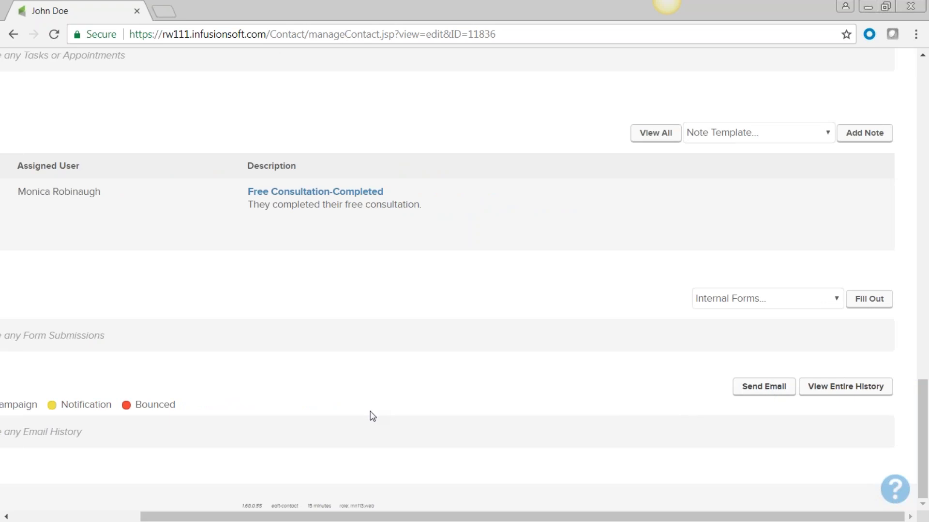
left_click_drag(289, 518, 131, 517)
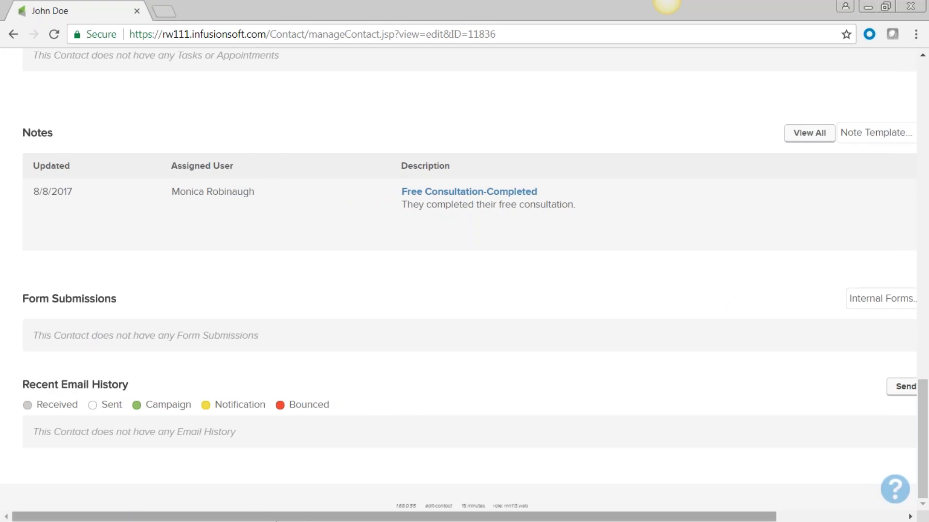
left_click_drag(274, 517, 379, 517)
Step: Start a new email to the contact and apply the CHILDREN Sata Reminder template
left_click(785, 387)
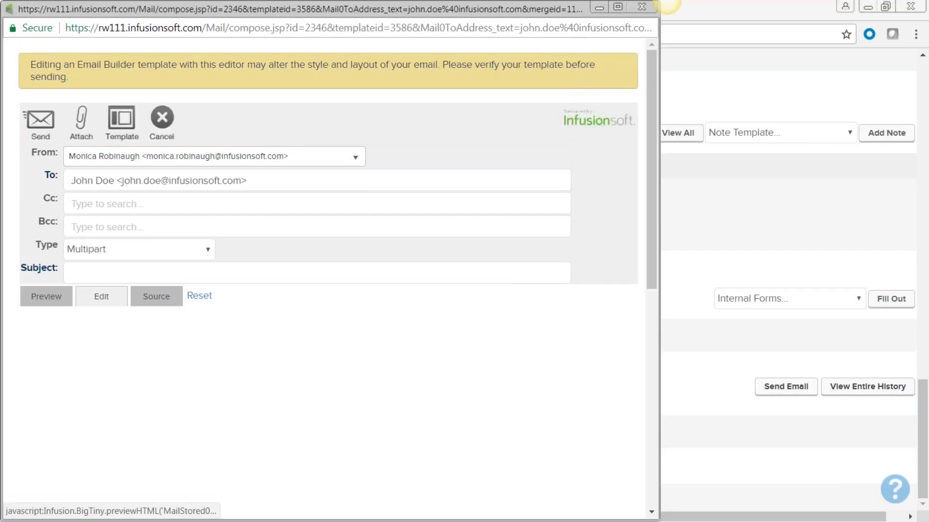
scroll(312, 400, "down", 6)
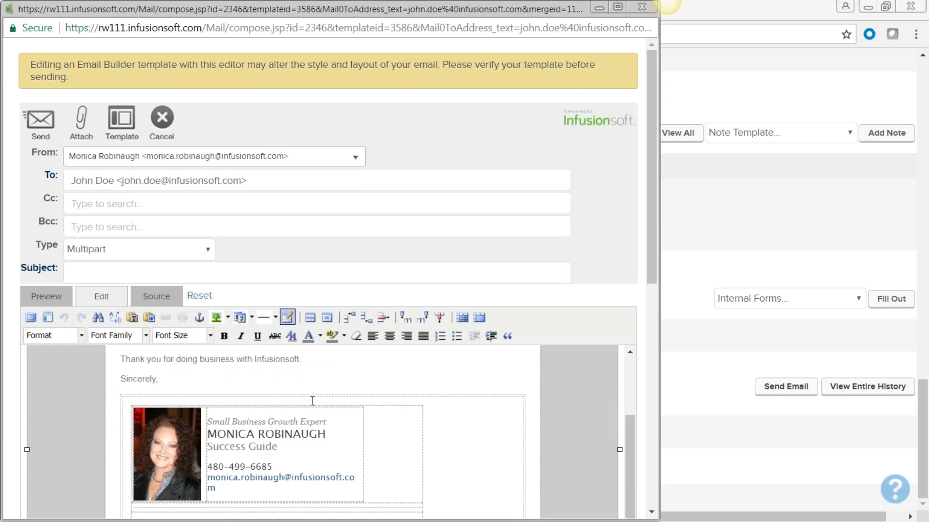
scroll(312, 401, "down", 5)
scroll(315, 392, "up", 10)
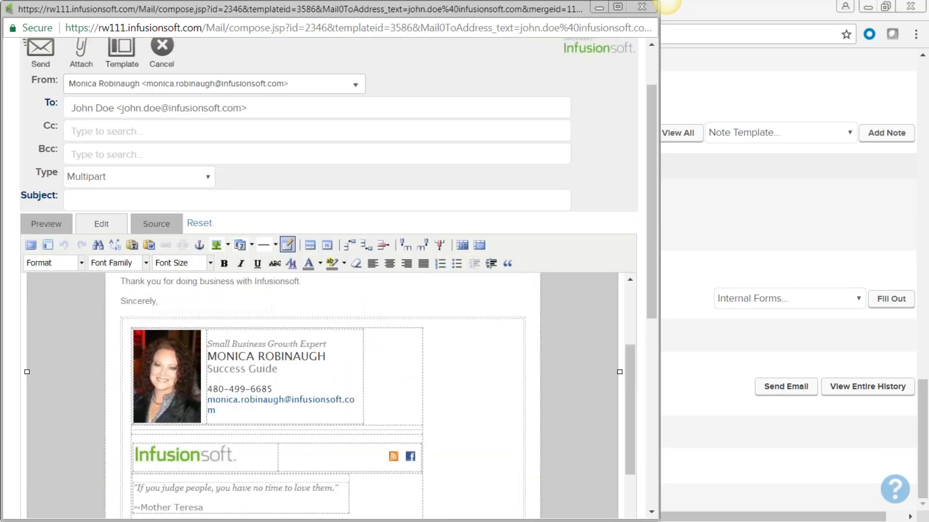
left_click(122, 51)
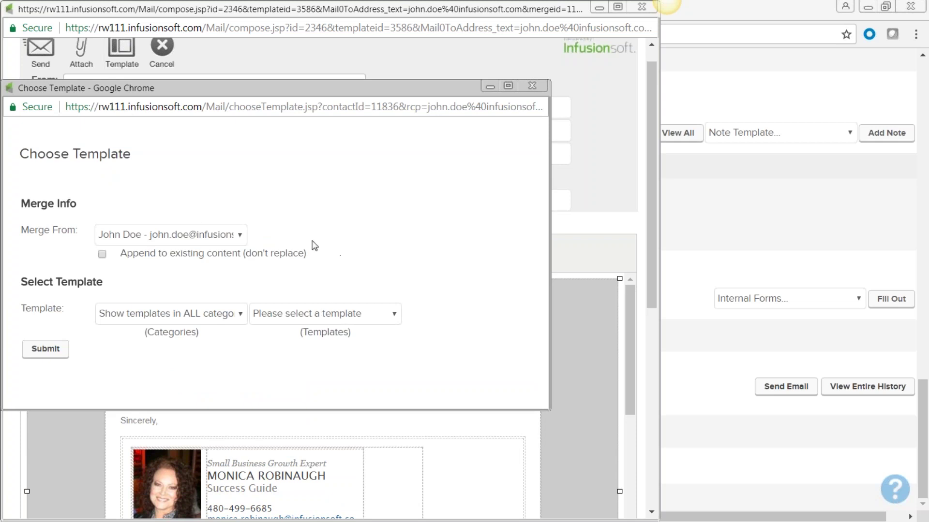
left_click(394, 315)
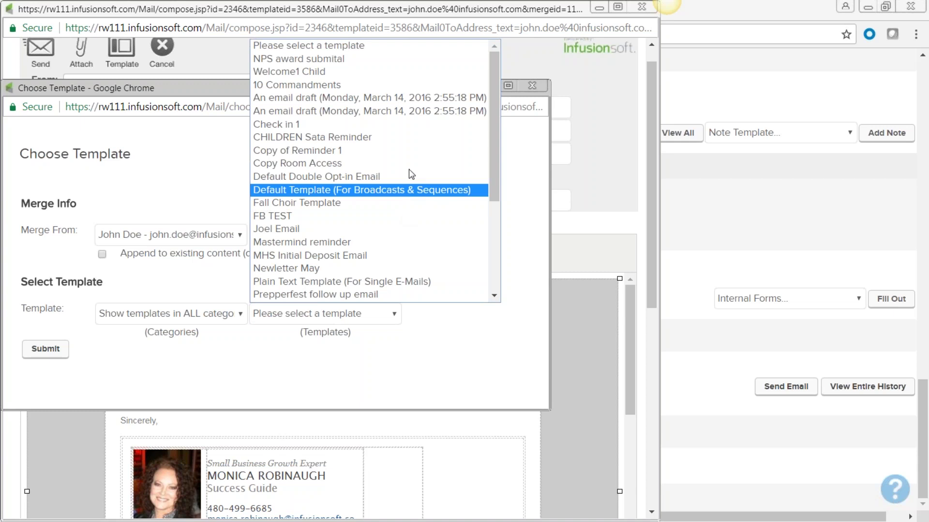
left_click(400, 140)
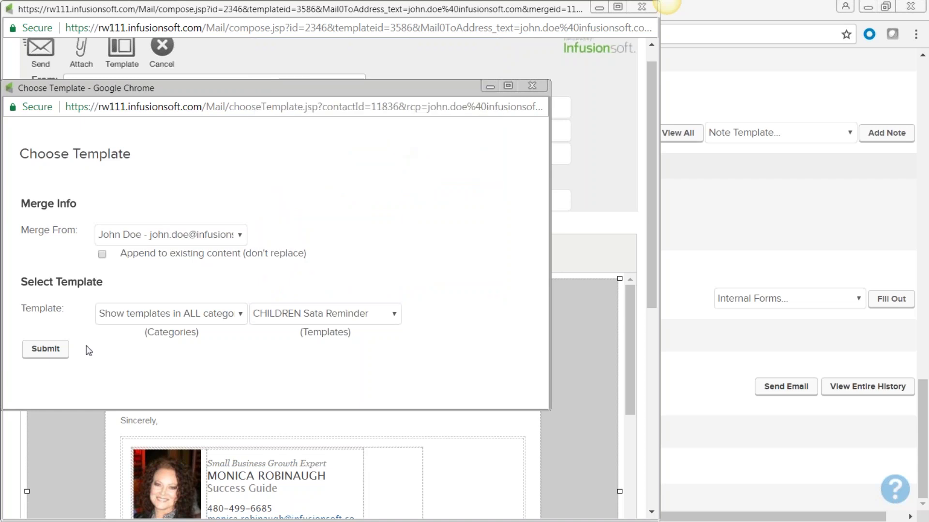
left_click(47, 351)
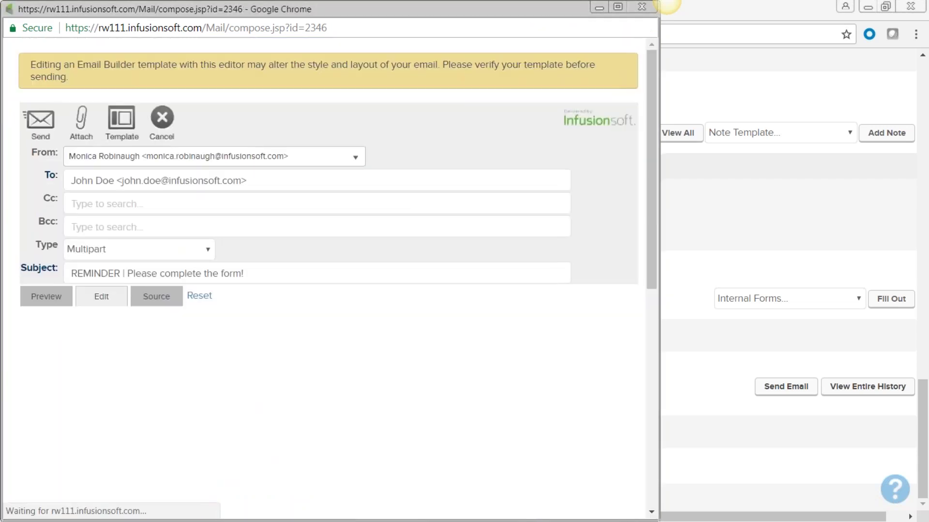
Step: Review the reminder email's body and greeting, then move it aside to return to the contact page
scroll(558, 406, "down", 3)
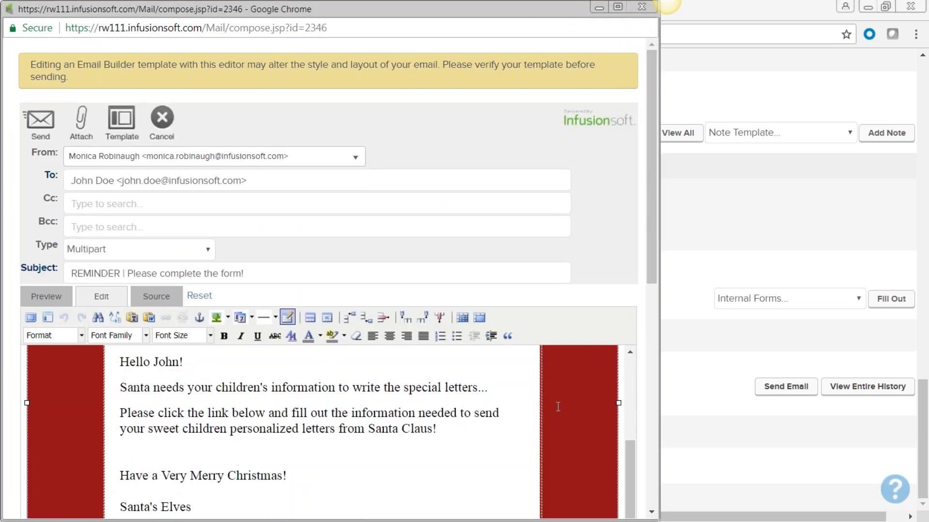
left_click_drag(653, 265, 664, 372)
scroll(456, 261, "up", 3)
left_click_drag(222, 289, 227, 293)
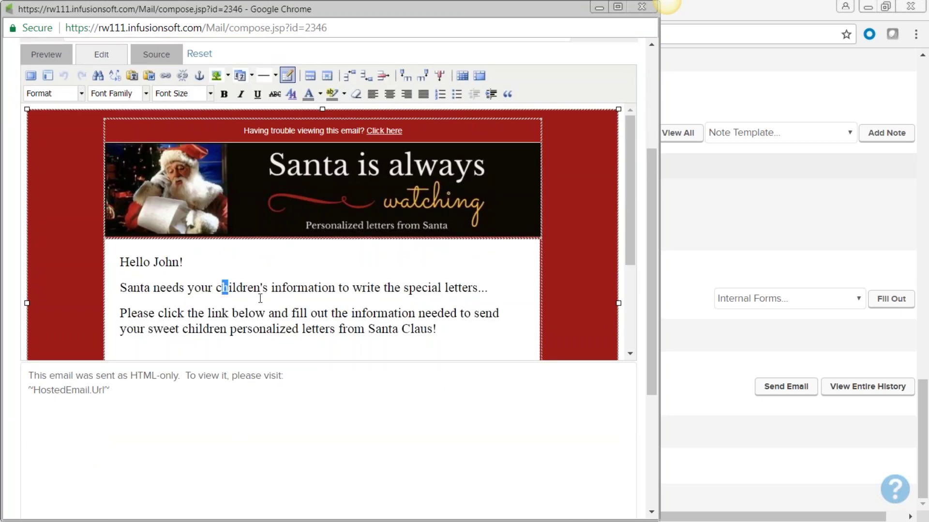
left_click_drag(321, 288, 120, 263)
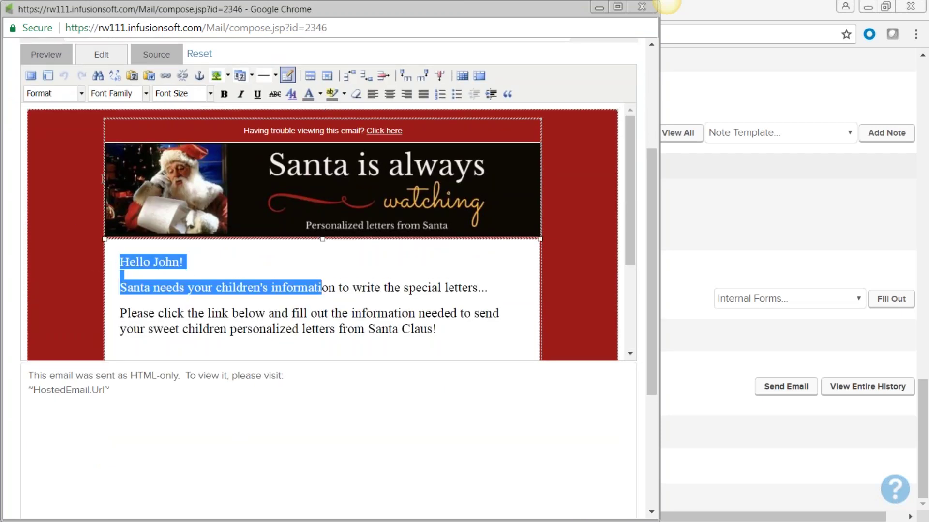
left_click_drag(630, 215, 643, 105)
mouse_move(642, 9)
left_click_drag(492, 19, 495, 55)
left_click(702, 252)
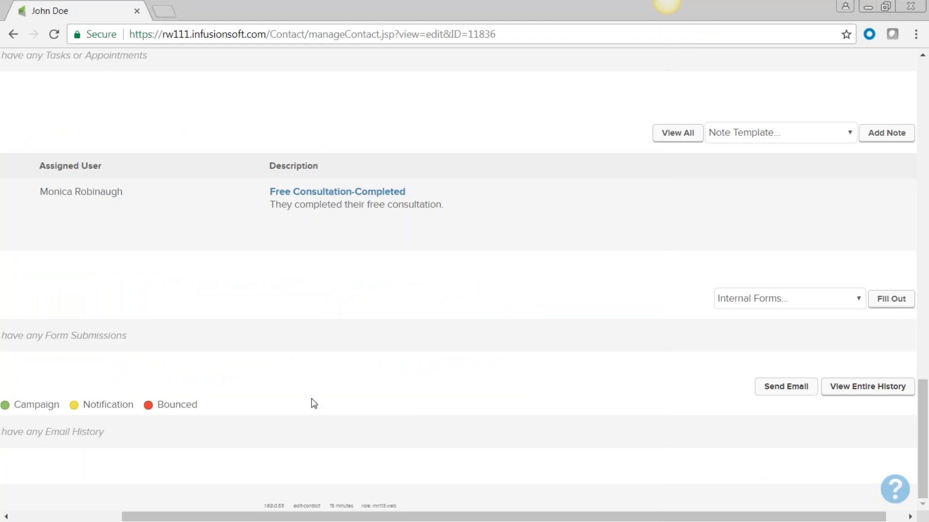
Step: View the contact's Scored & Recent Activity, Follow-Up Sequences and Campaigns sections
left_click_drag(314, 517, 205, 516)
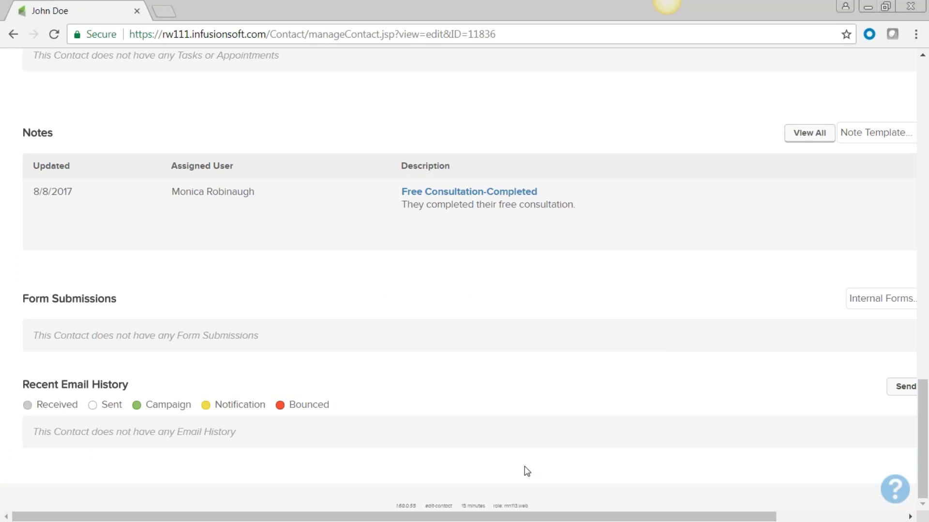
scroll(501, 429, "up", 9)
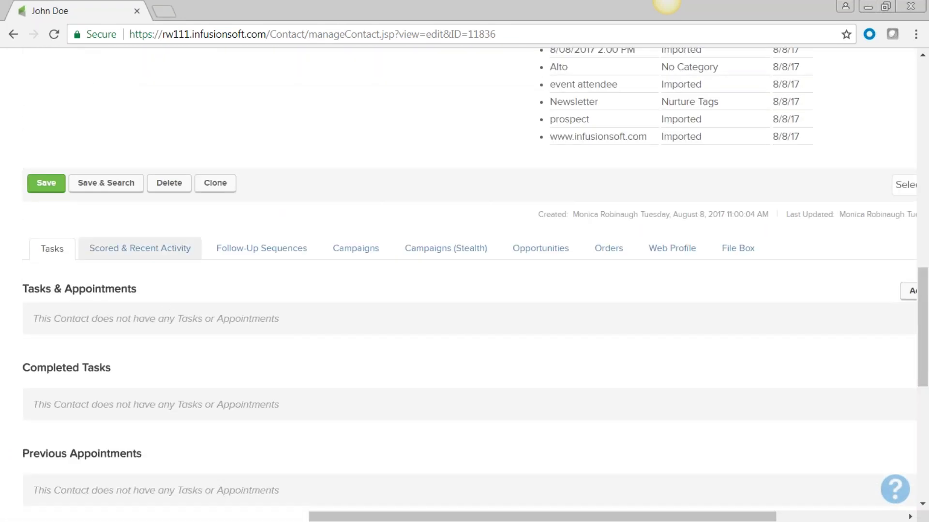
left_click(153, 255)
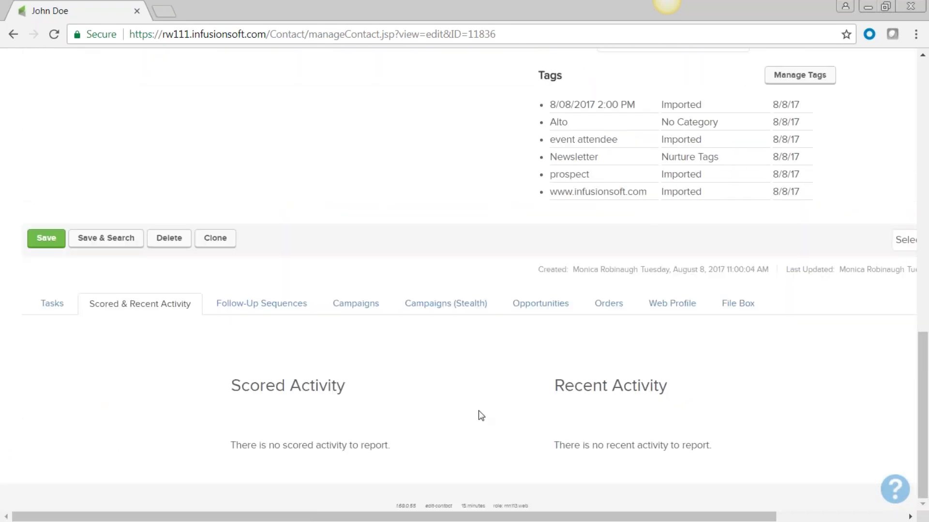
left_click(265, 311)
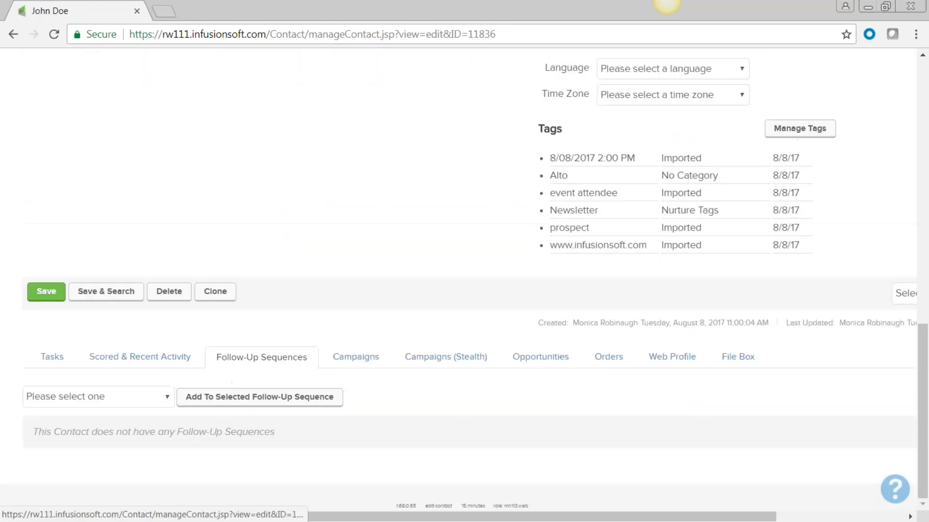
left_click(355, 358)
Step: Check the Opportunities, Orders, Web Profile and File Box sections, then return to the record's top
scroll(488, 408, "down", 5)
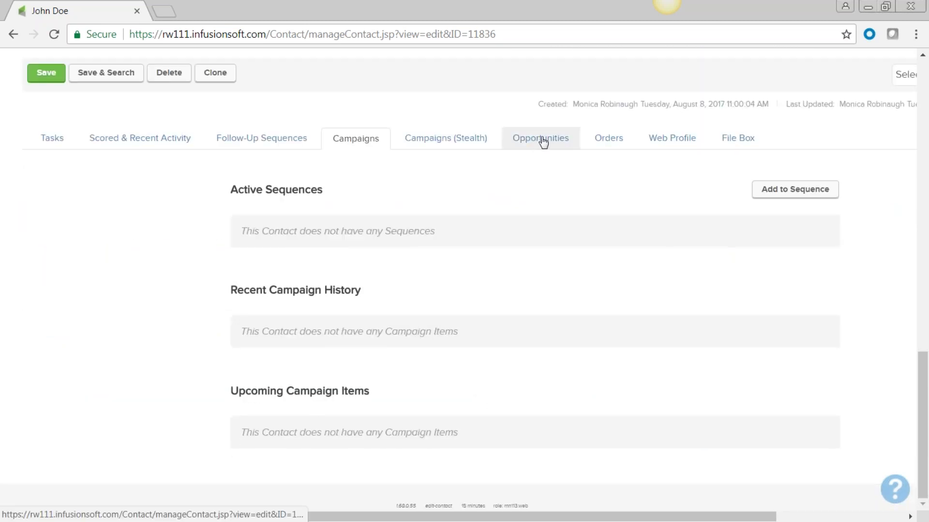
left_click(536, 139)
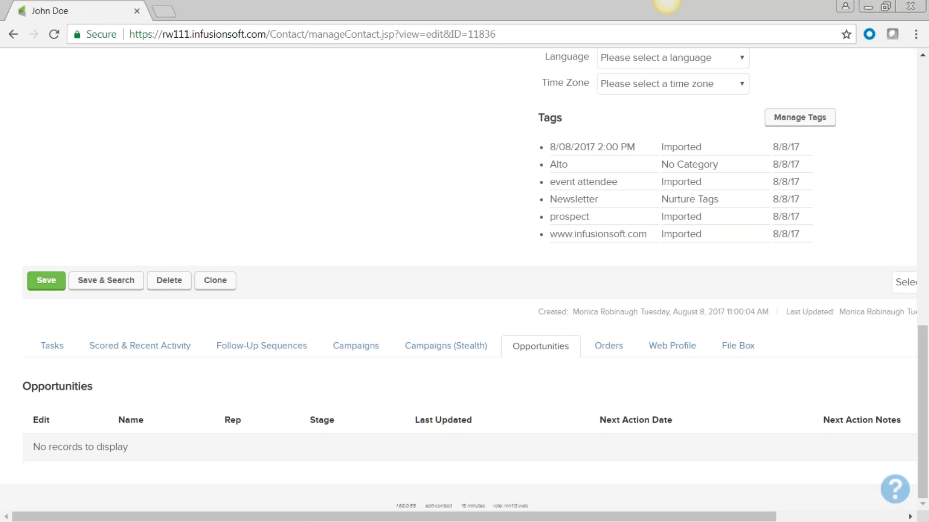
left_click(610, 353)
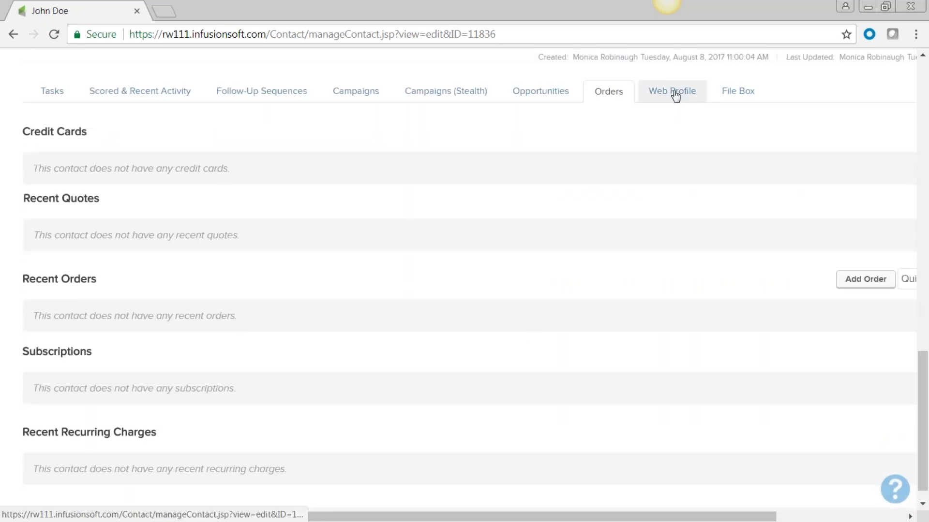
left_click(672, 92)
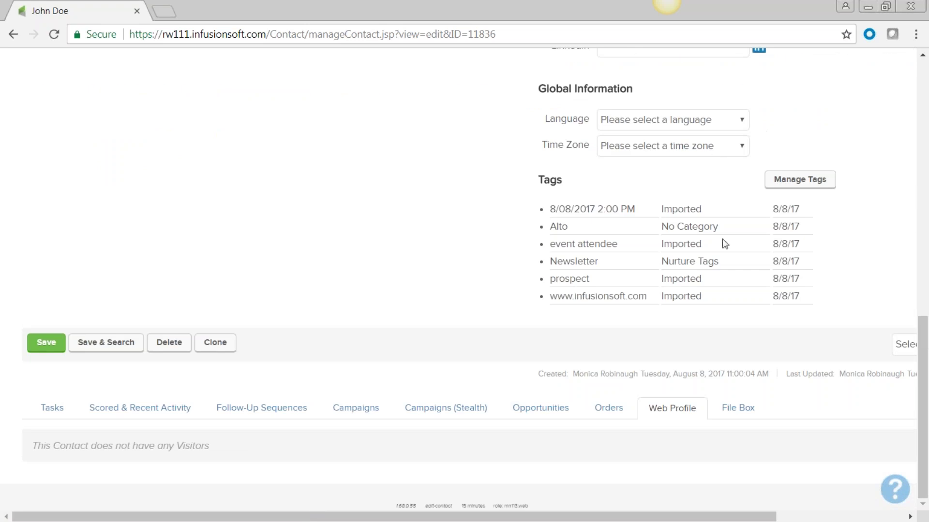
left_click(736, 408)
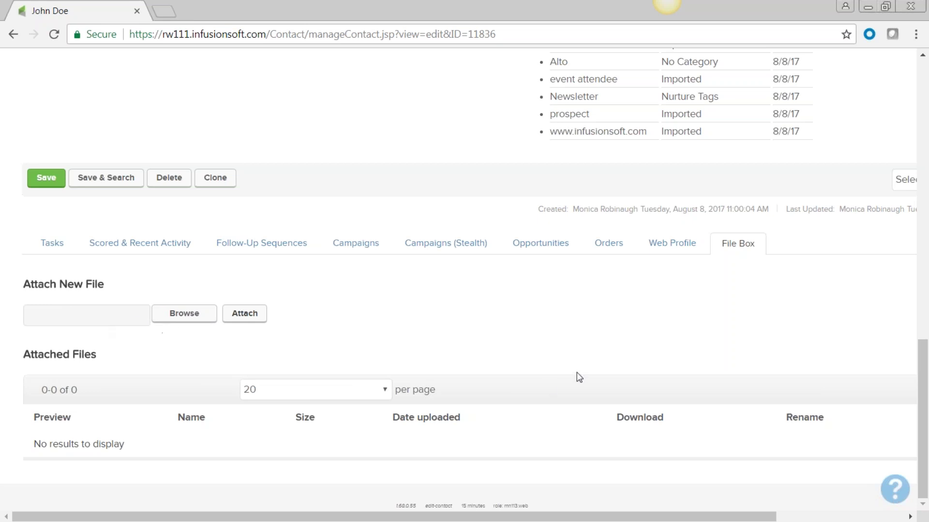
scroll(460, 326, "up", 7)
scroll(460, 326, "up", 7)
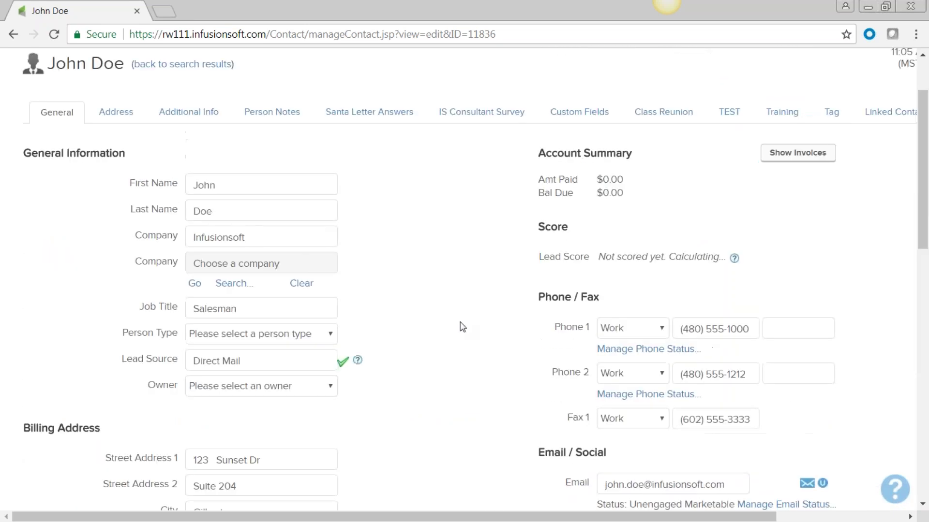